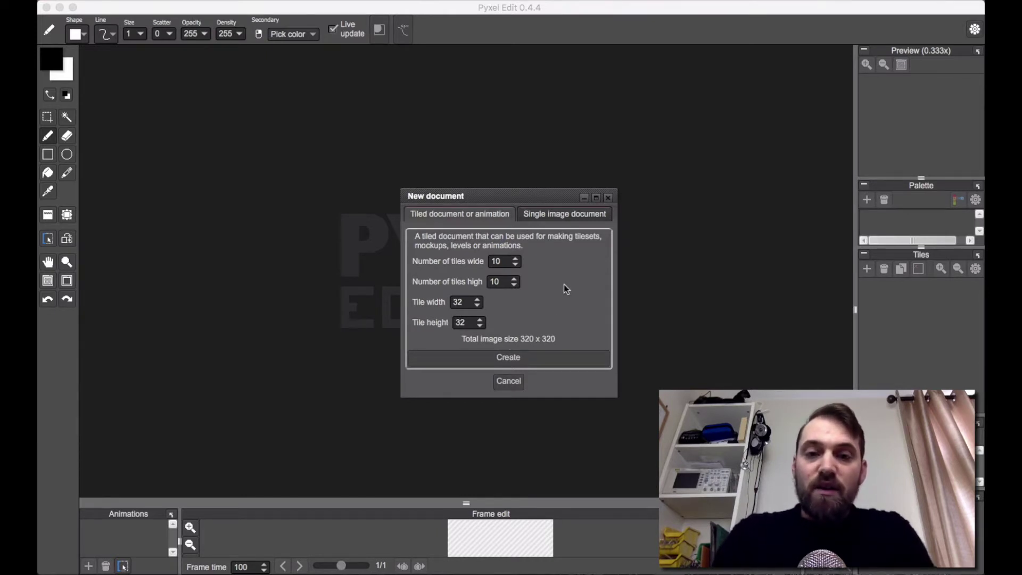
# Create a new tiled document 10 tiles wide and 10 high with 32 x 32 pixel tiles.
pyautogui.click(498, 231)
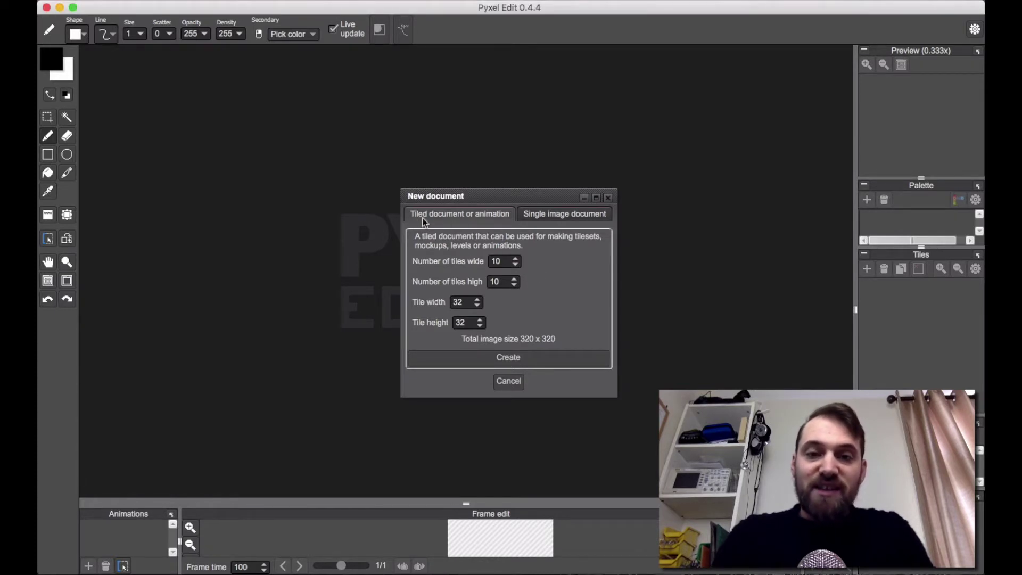
pyautogui.click(507, 358)
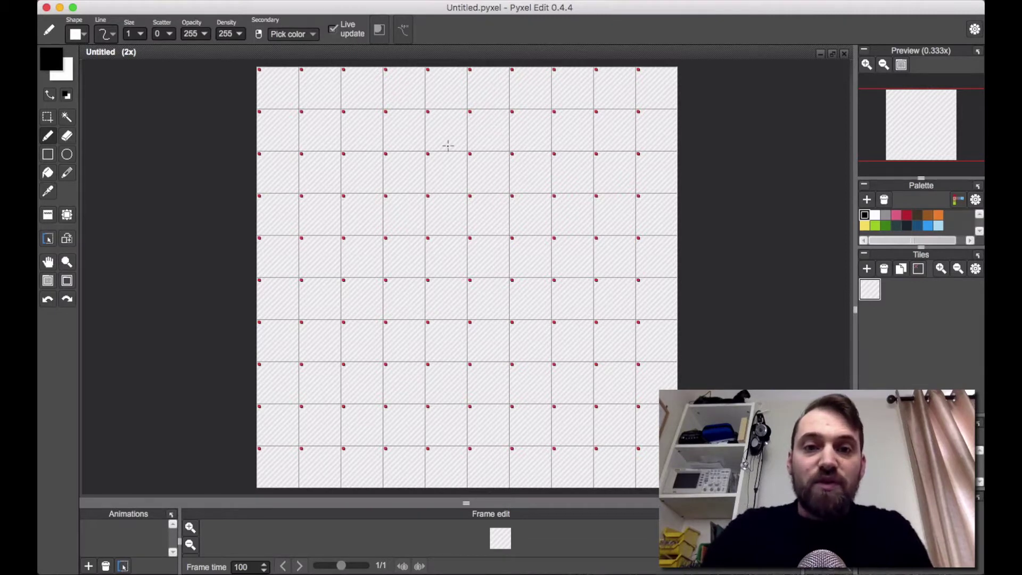
# Place the blank first tile from the tile set into a 3 x 3 block of neighbouring cells on the canvas.
pyautogui.scroll(3, 448, 146)
pyautogui.scroll(-2, 448, 146)
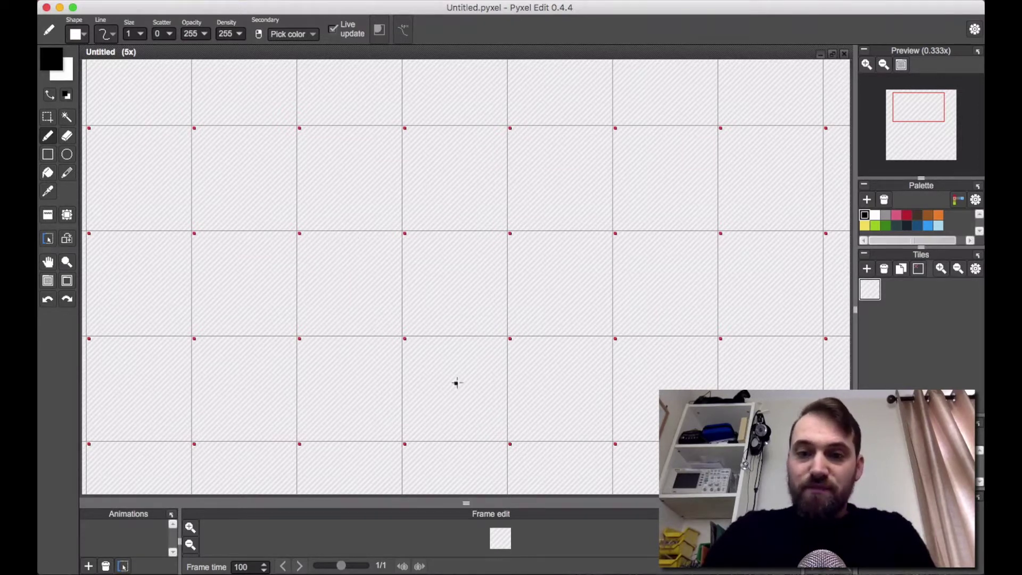
pyautogui.click(870, 292)
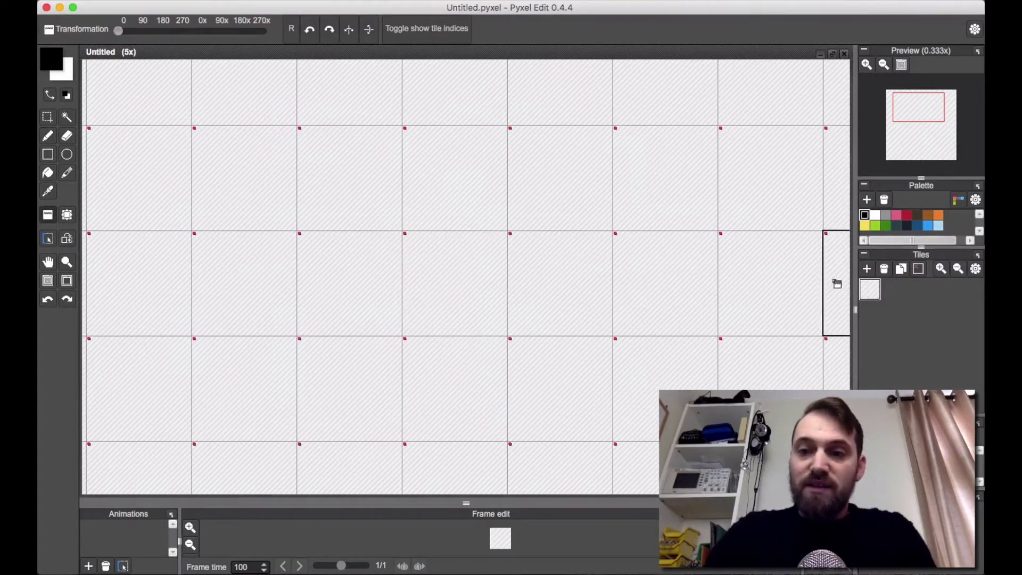
pyautogui.click(870, 290)
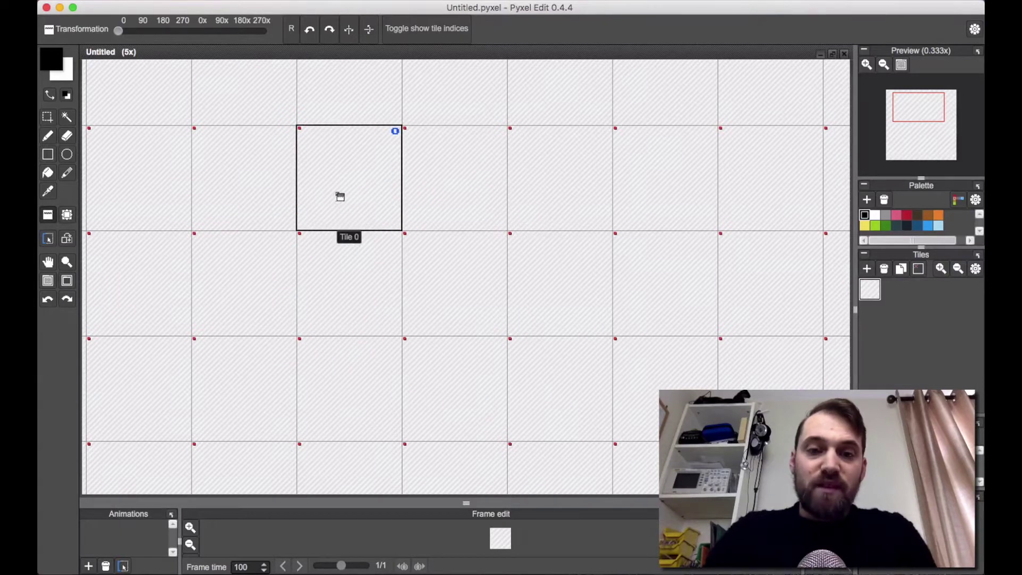
pyautogui.click(359, 183)
pyautogui.click(449, 183)
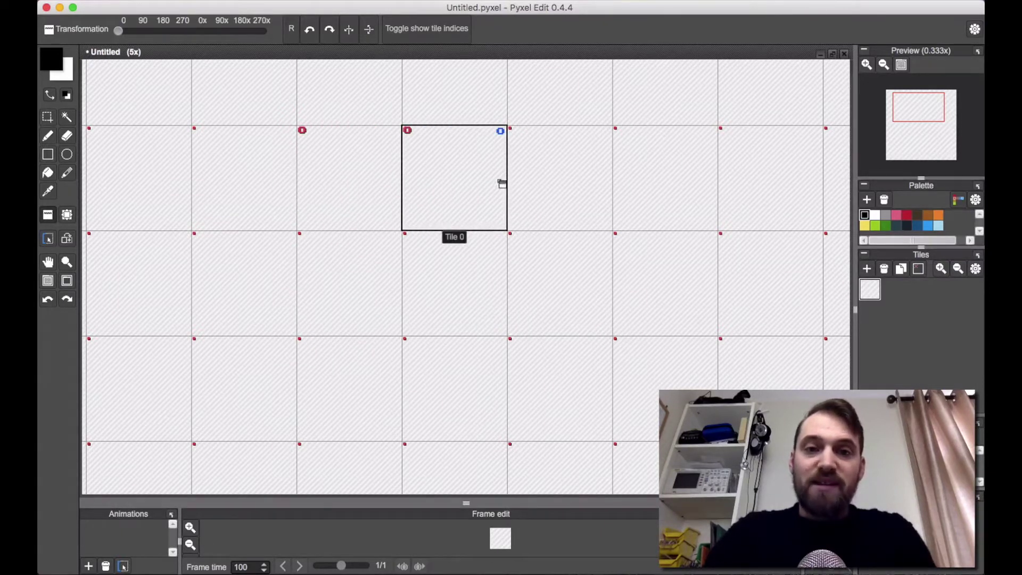
pyautogui.click(529, 183)
pyautogui.click(543, 262)
pyautogui.click(483, 263)
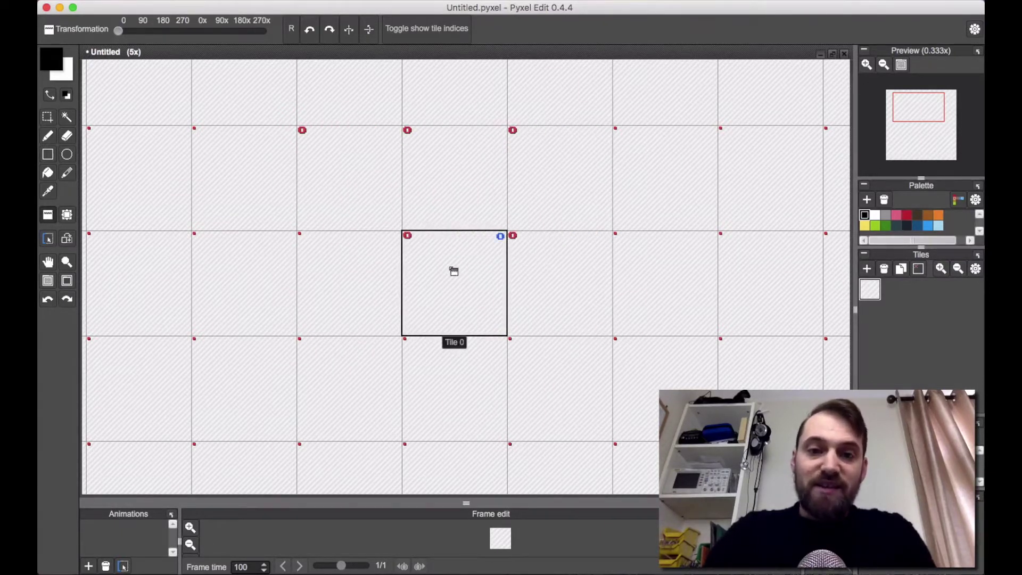
pyautogui.click(386, 282)
pyautogui.click(374, 360)
pyautogui.click(446, 362)
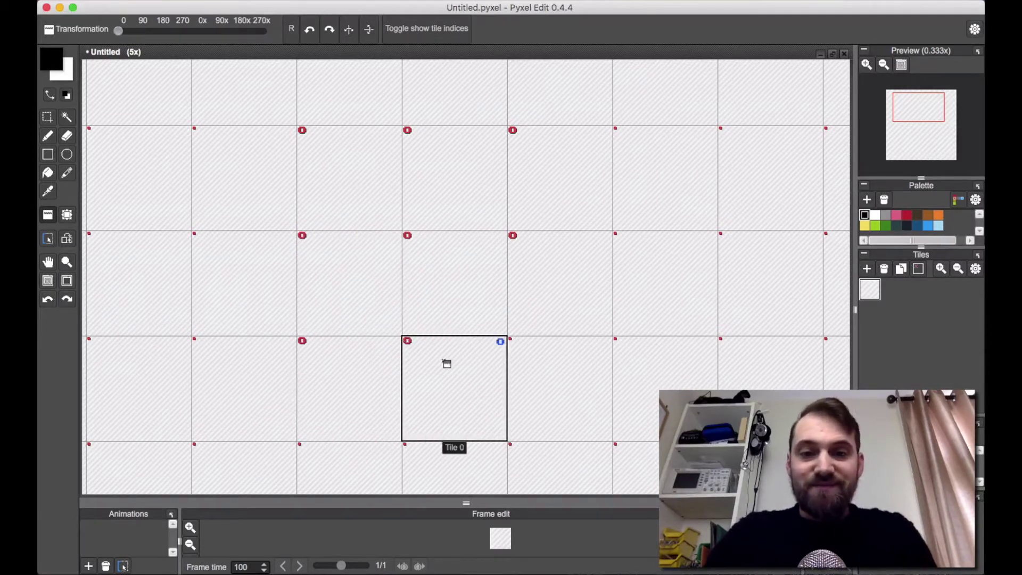
pyautogui.click(547, 377)
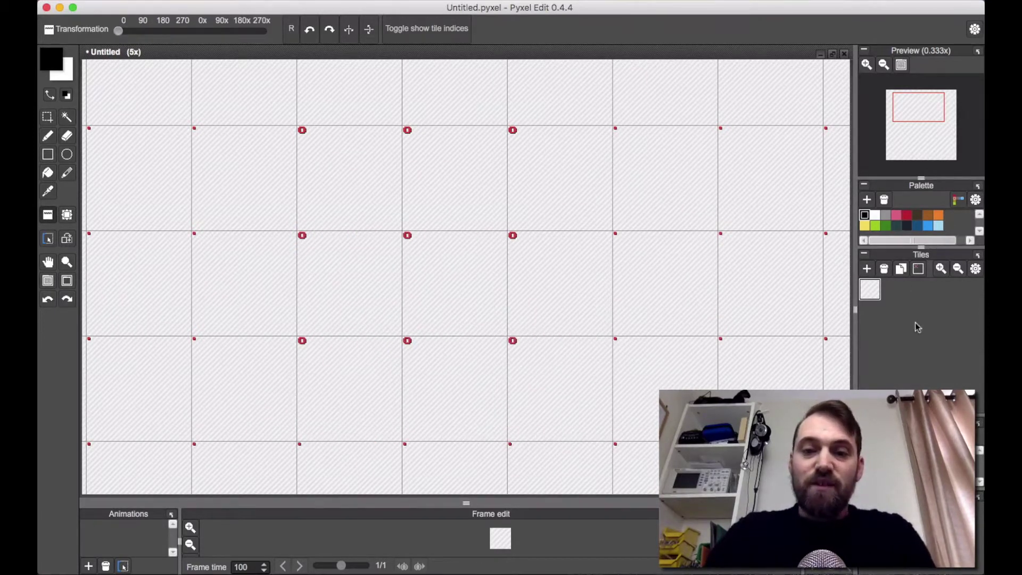
# Draw a freehand black test squiggle in the centre tile of the block with the Pen tool, then undo it.
pyautogui.press('b')
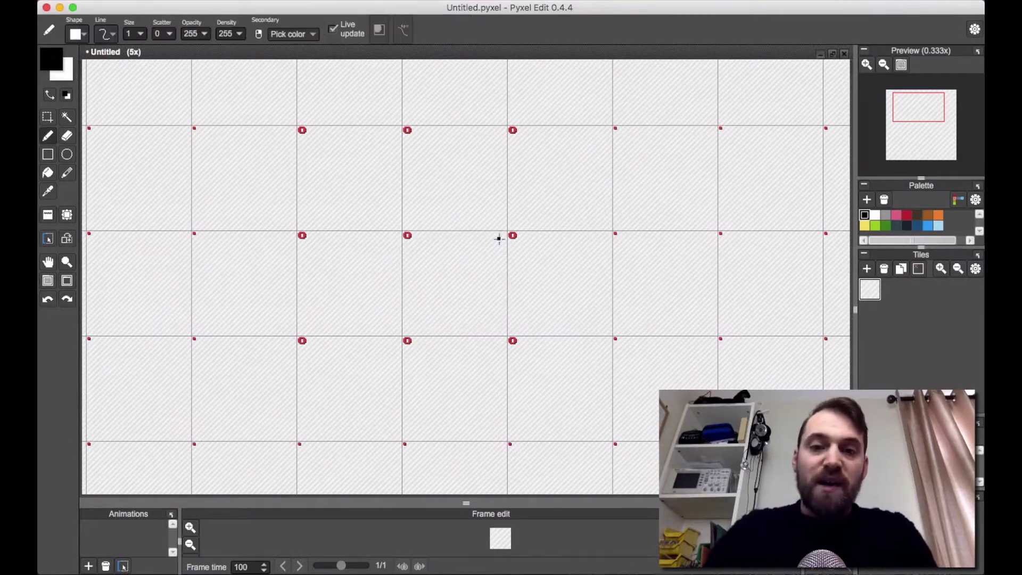
pyautogui.moveTo(446, 268)
pyautogui.mouseDown()
pyautogui.moveTo(441, 285)
pyautogui.moveTo(452, 283)
pyautogui.moveTo(449, 261)
pyautogui.moveTo(467, 255)
pyautogui.moveTo(474, 271)
pyautogui.mouseUp()
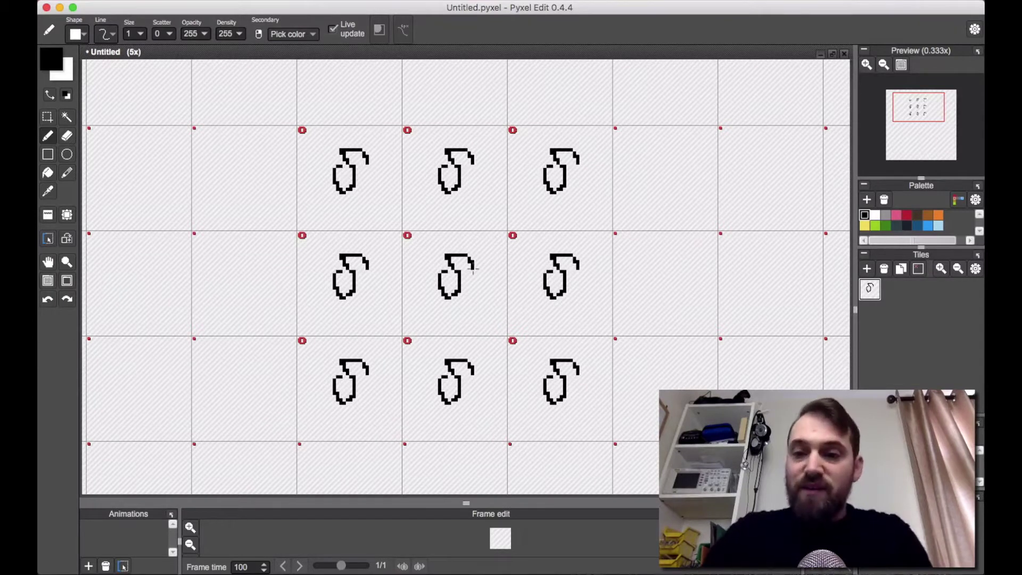
pyautogui.press('super+z')
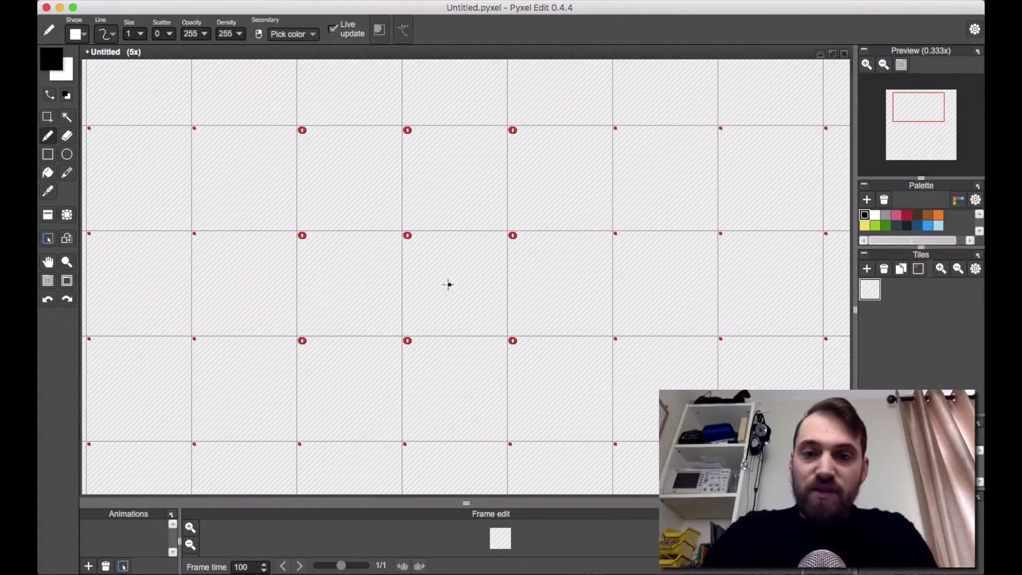
# Make a rectangular selection that exactly covers the centre tile of the 3 x 3 block.
pyautogui.scroll(4, 449, 285)
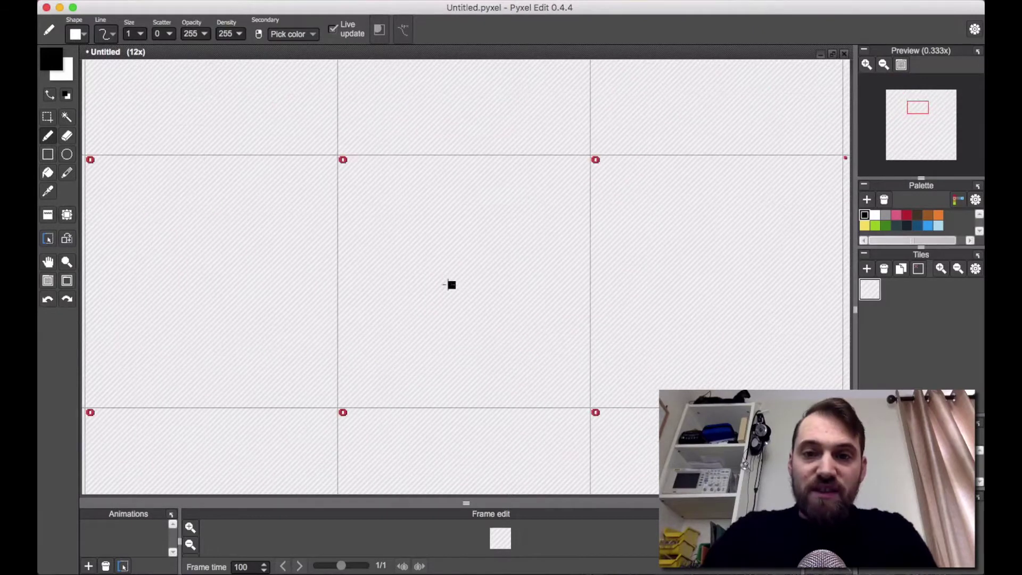
pyautogui.scroll(2, 449, 285)
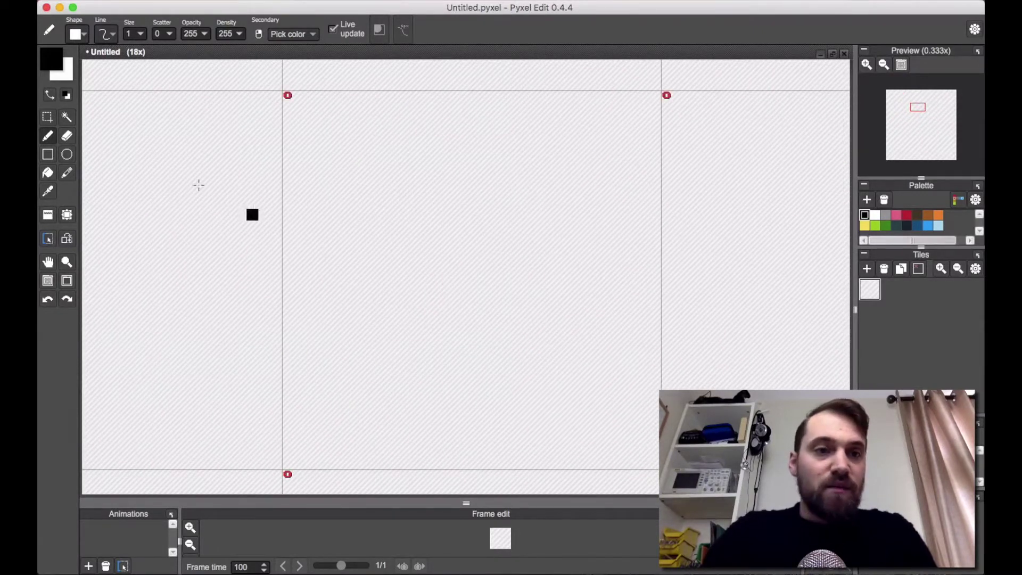
pyautogui.click(47, 117)
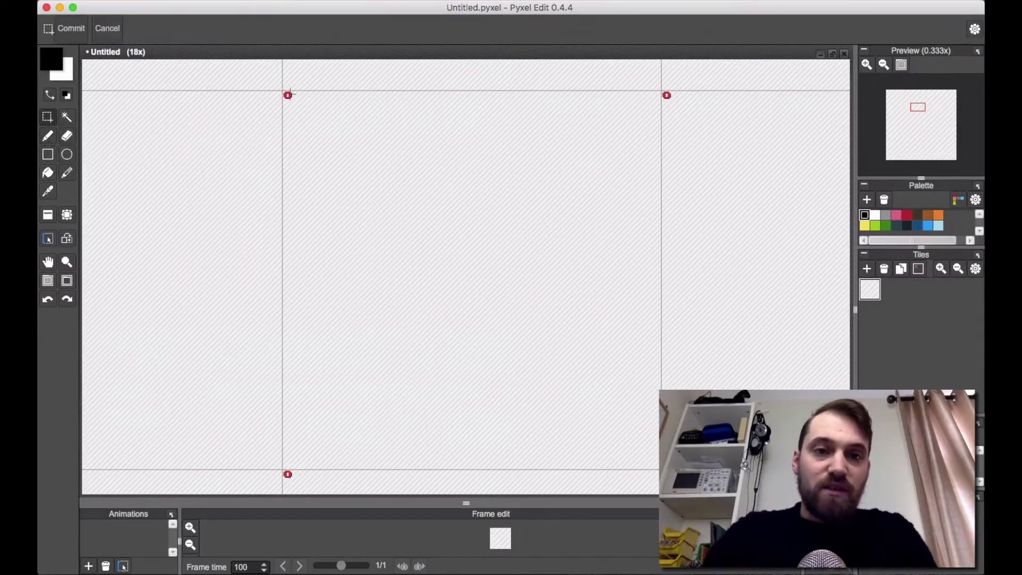
pyautogui.moveTo(283, 91); pyautogui.dragTo(660, 469)
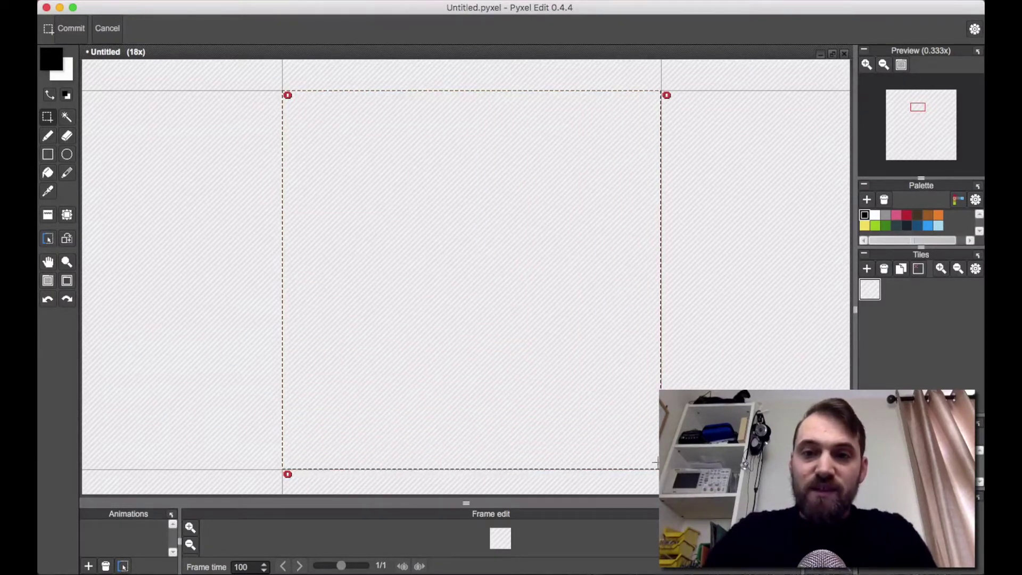
# Try green and reddish shades for the foreground color and settle on dark brown, hex ff4f3717.
pyautogui.click(46, 71)
pyautogui.click(266, 195)
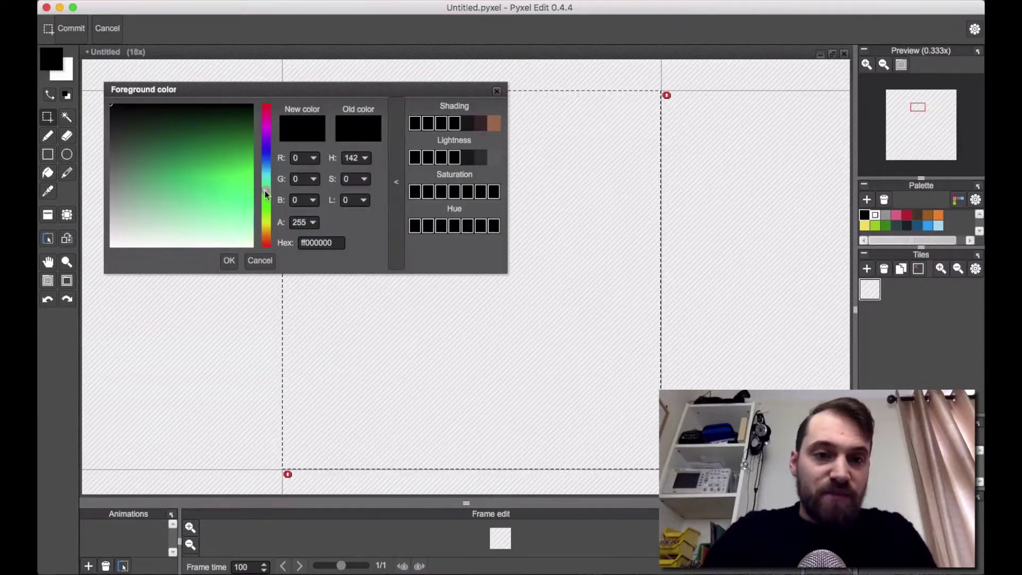
pyautogui.click(212, 149)
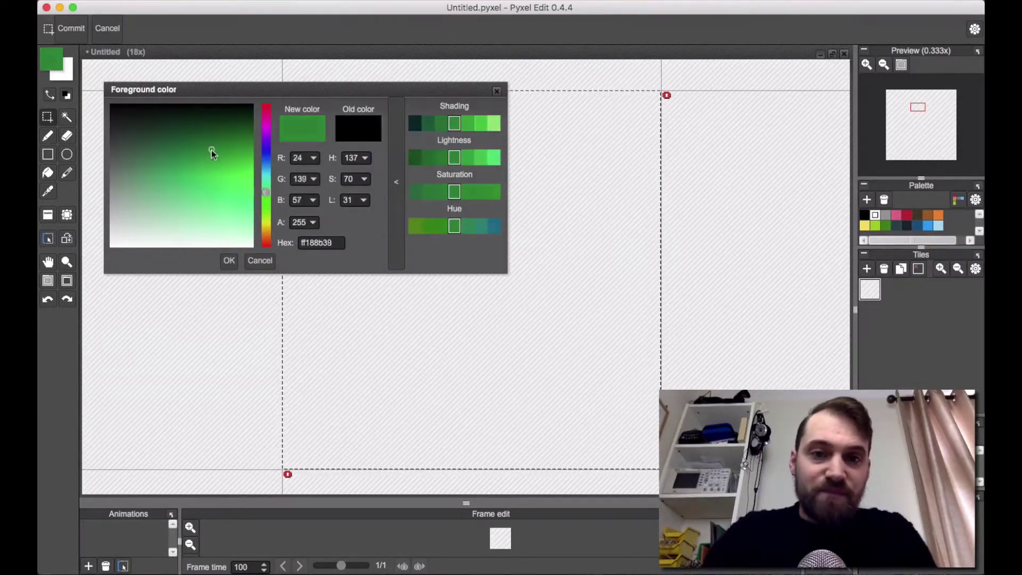
pyautogui.click(427, 128)
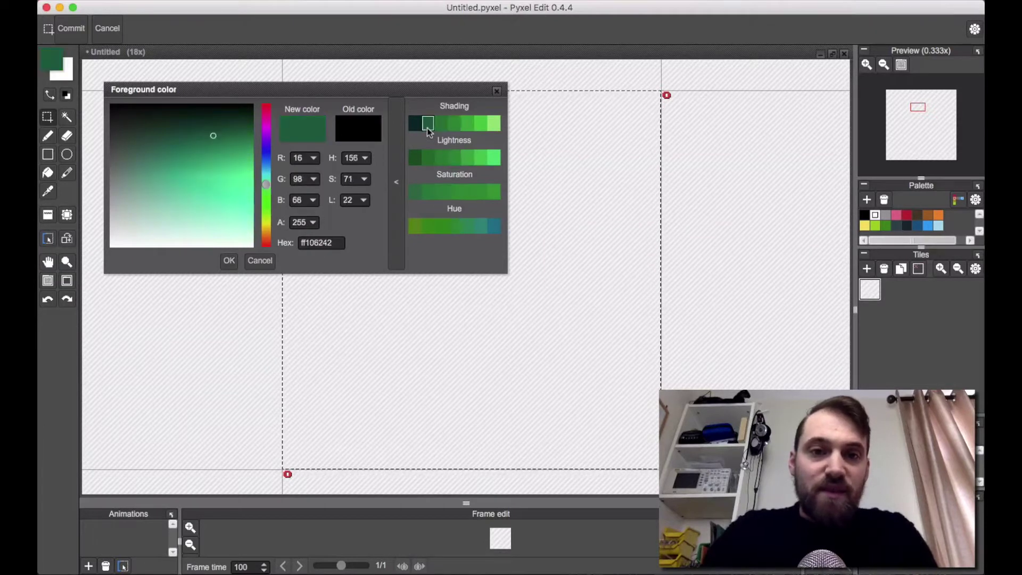
pyautogui.click(266, 195)
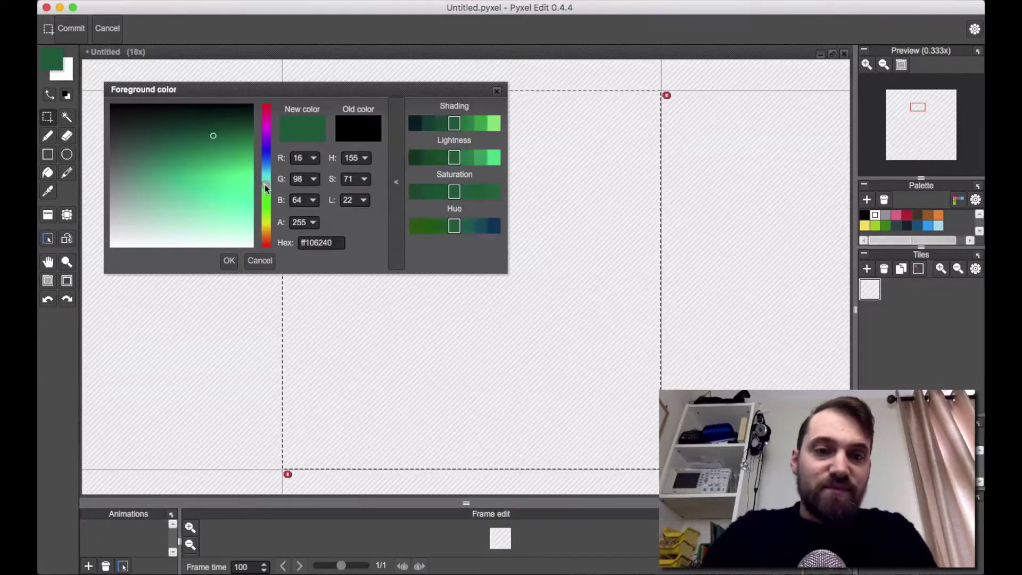
pyautogui.moveTo(266, 195); pyautogui.dragTo(268, 240)
pyautogui.click(441, 124)
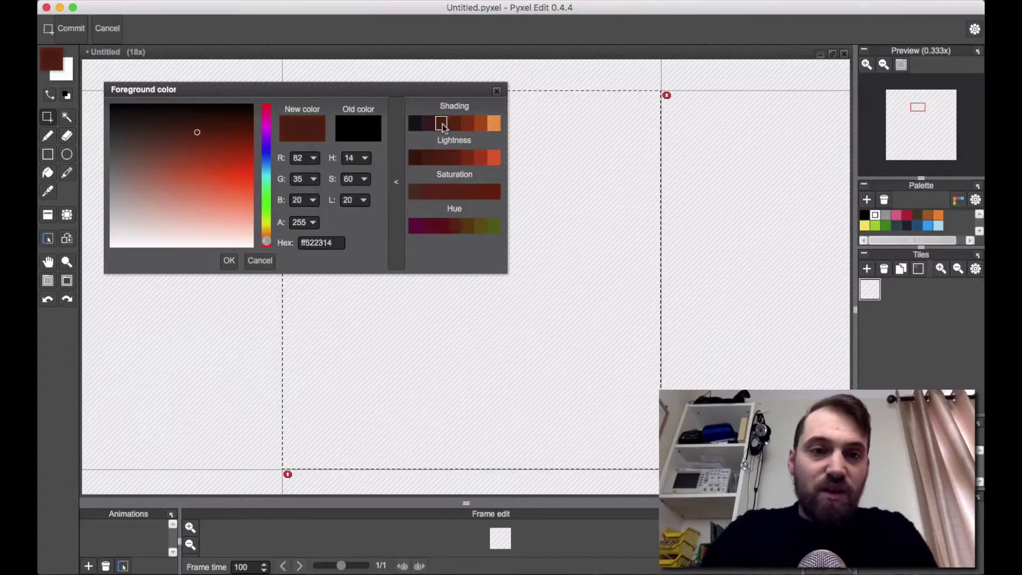
pyautogui.click(463, 159)
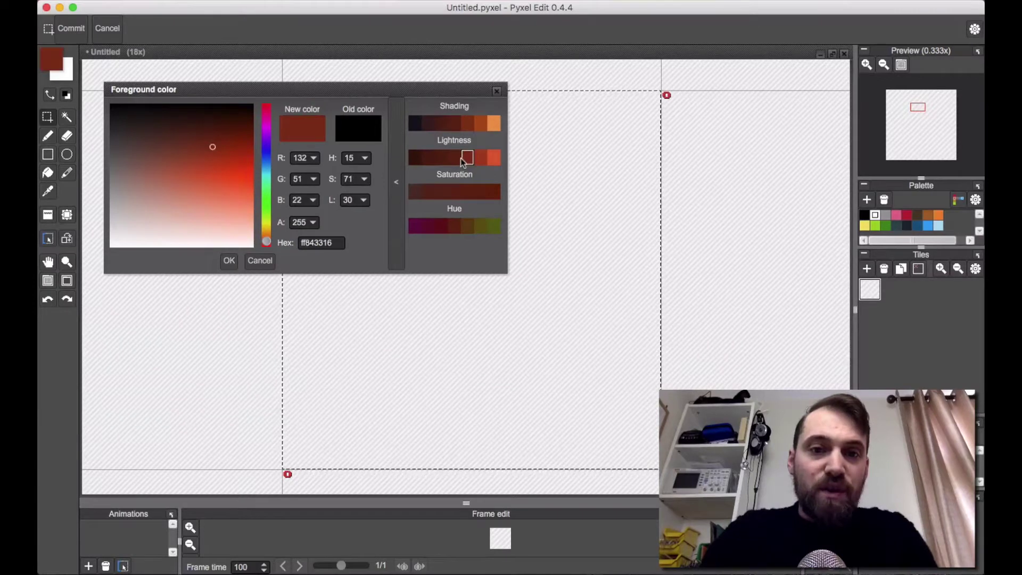
pyautogui.click(451, 125)
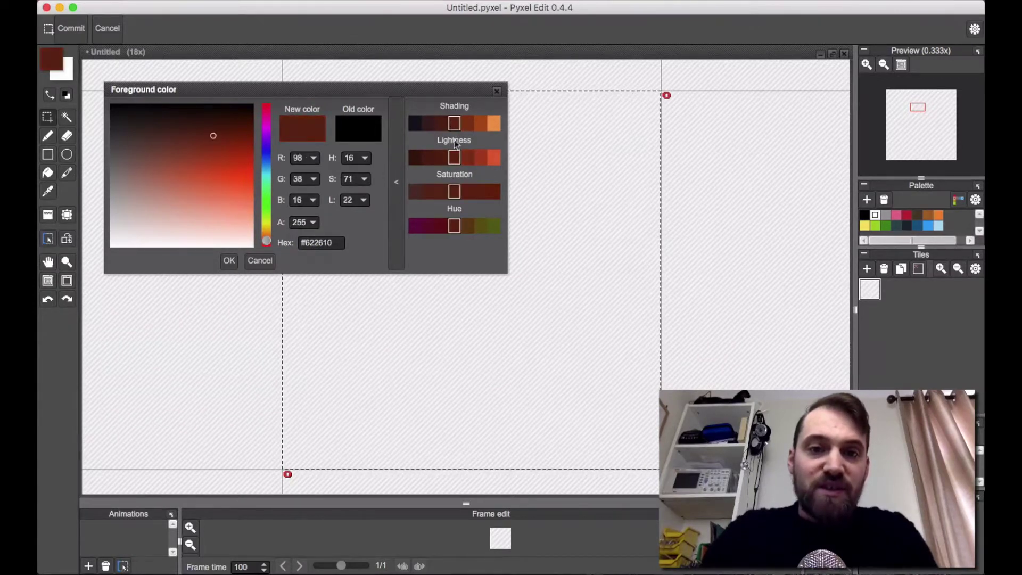
pyautogui.click(437, 193)
pyautogui.moveTo(267, 241); pyautogui.dragTo(268, 237)
pyautogui.click(232, 259)
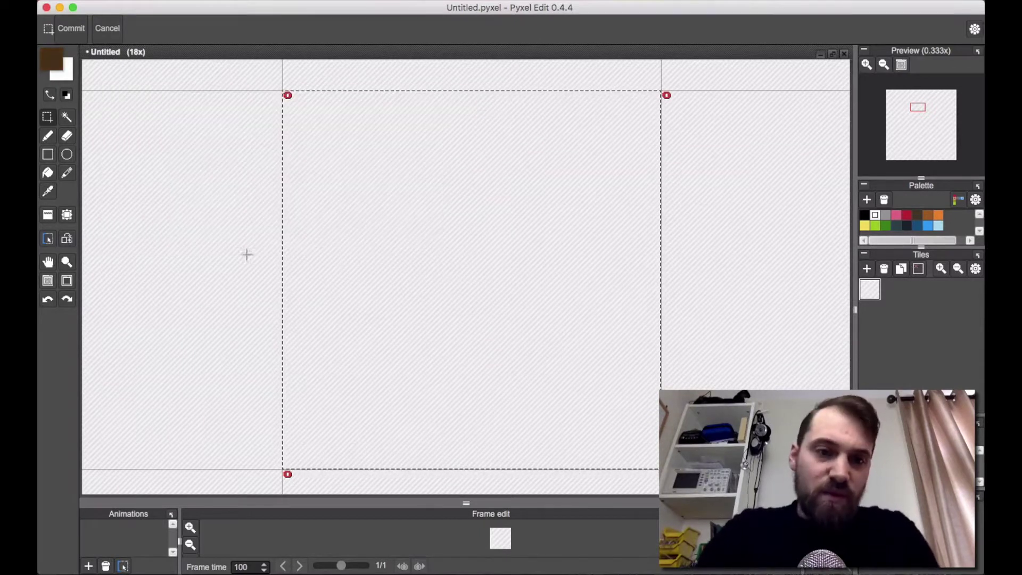
# Fill the selected centre tile with the dark brown foreground color using the contiguous bucket fill.
pyautogui.click(48, 171)
pyautogui.click(400, 188)
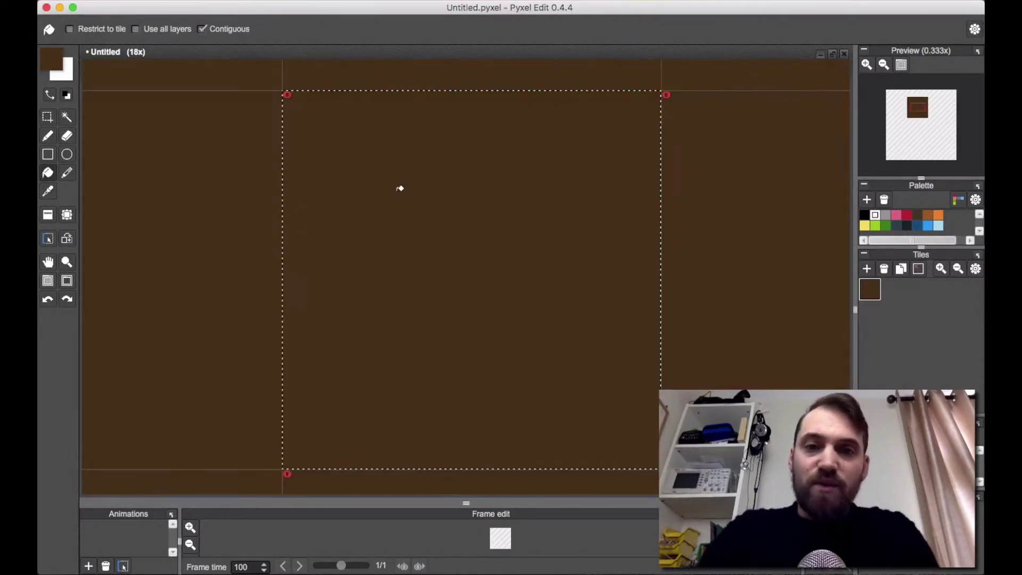
pyautogui.scroll(-5, 400, 188)
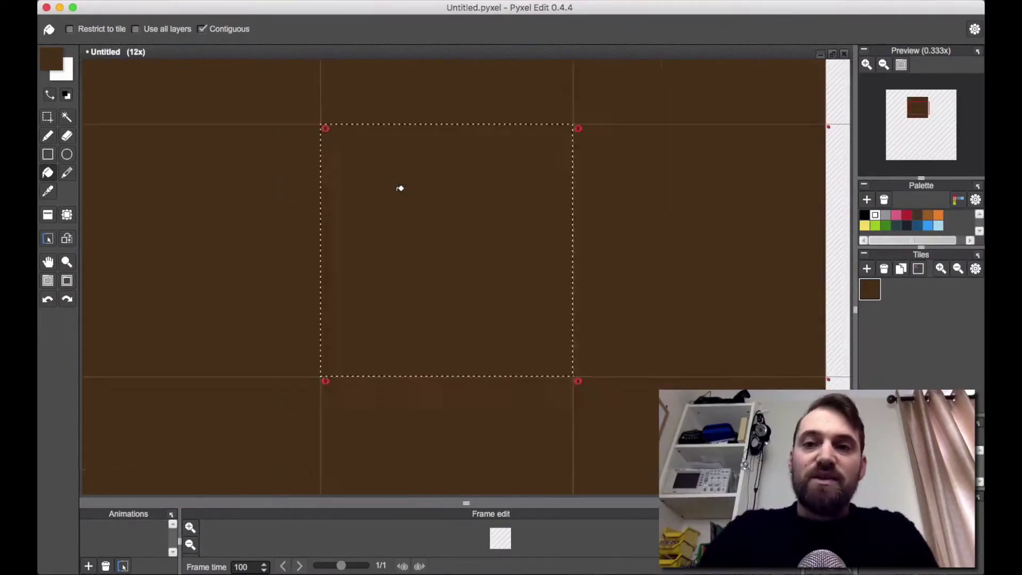
pyautogui.scroll(5, 400, 188)
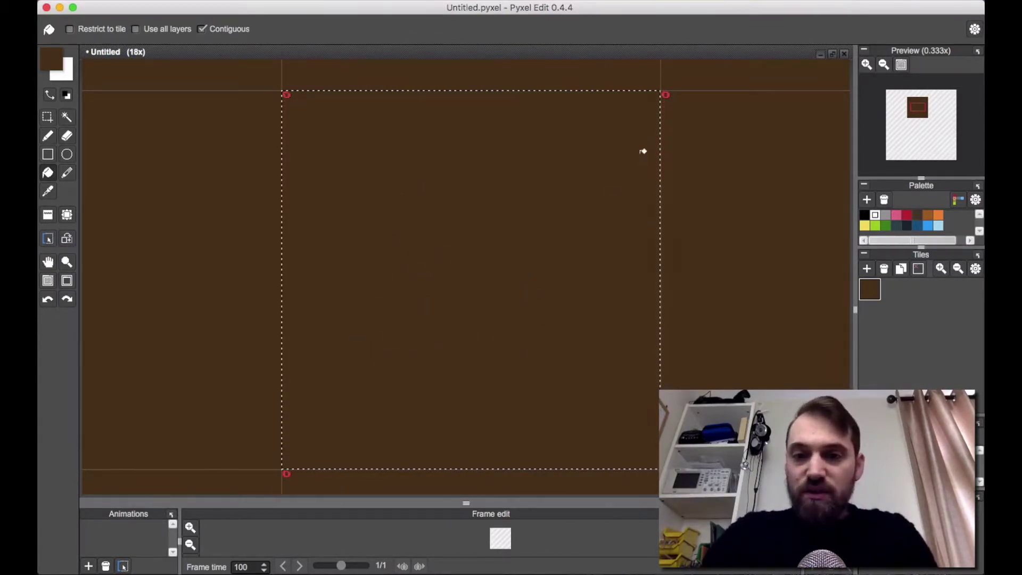
# Ready the Pen tool and set its foreground color to dark green, hex ff0e4812.
pyautogui.click(48, 135)
pyautogui.click(55, 60)
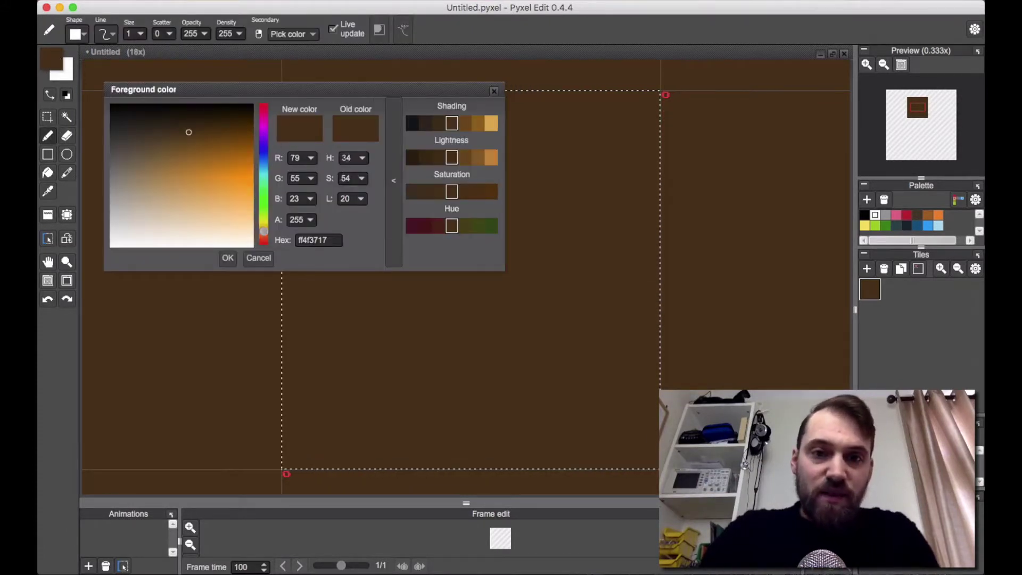
pyautogui.click(263, 196)
pyautogui.click(213, 155)
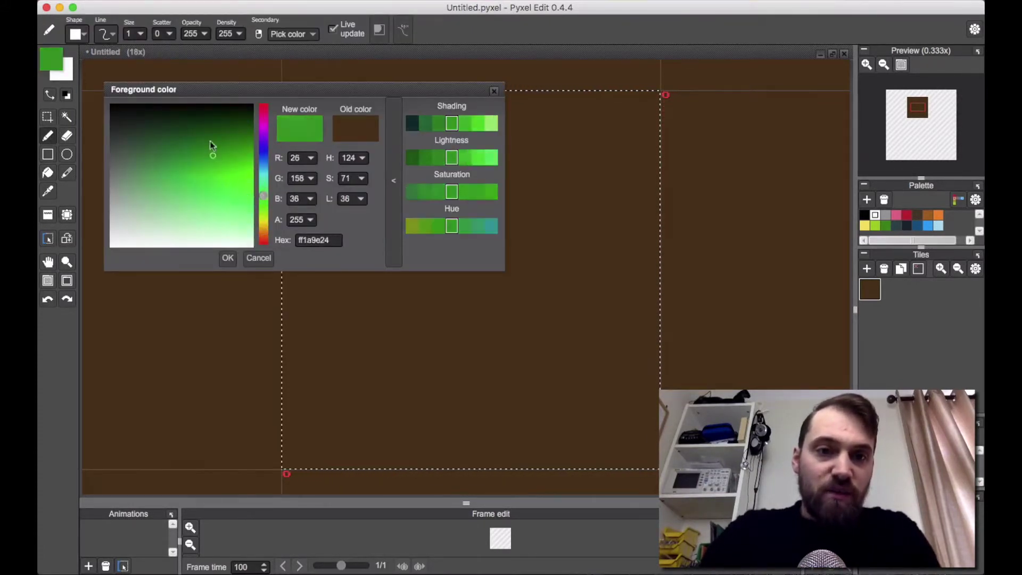
pyautogui.moveTo(212, 145); pyautogui.dragTo(207, 129)
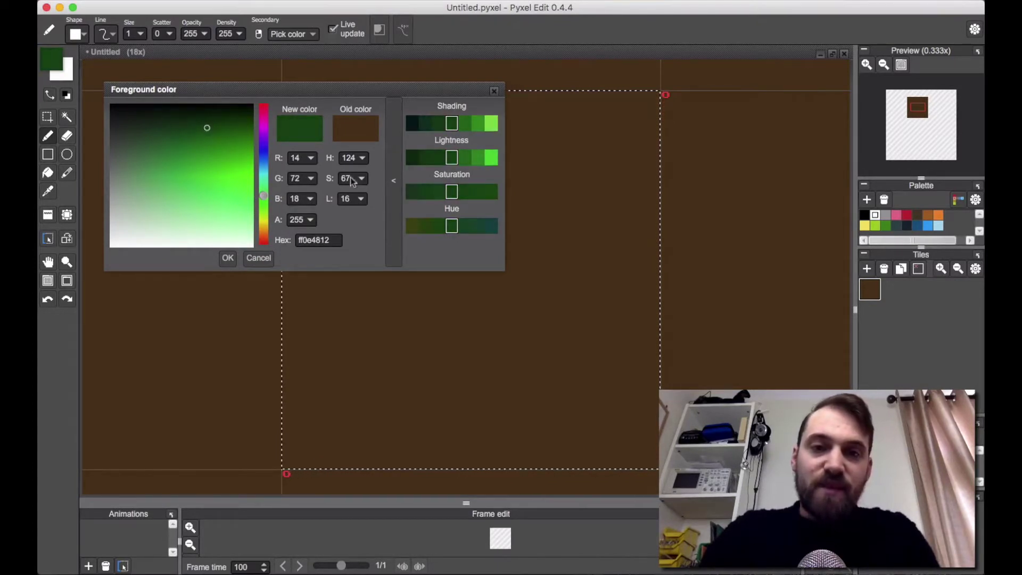
pyautogui.click(227, 258)
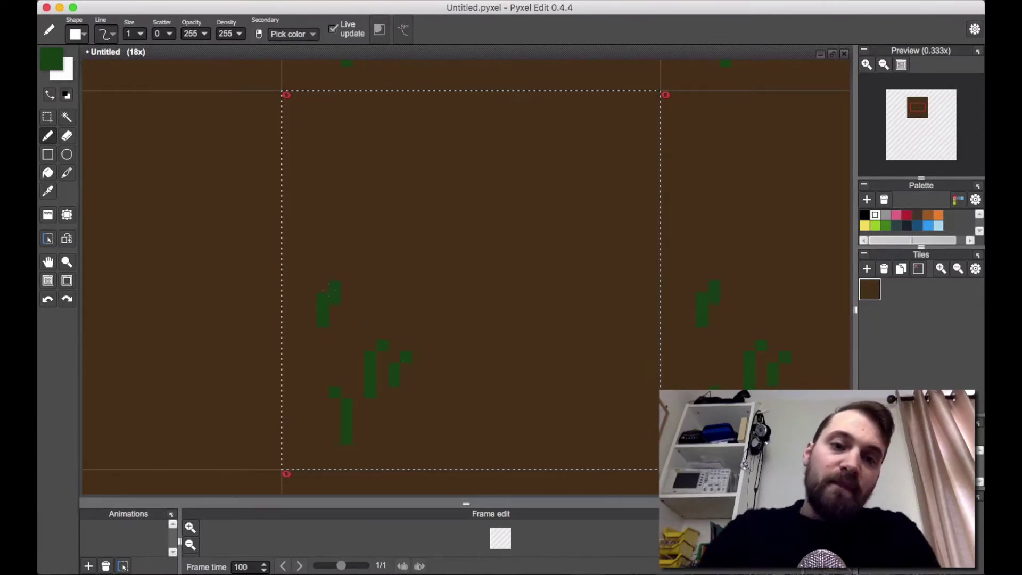
# Redraw the grass blade near the tile's left edge and scatter more dark green blades over its right half.
pyautogui.press('super+z')
pyautogui.moveTo(332, 287); pyautogui.dragTo(322, 274)
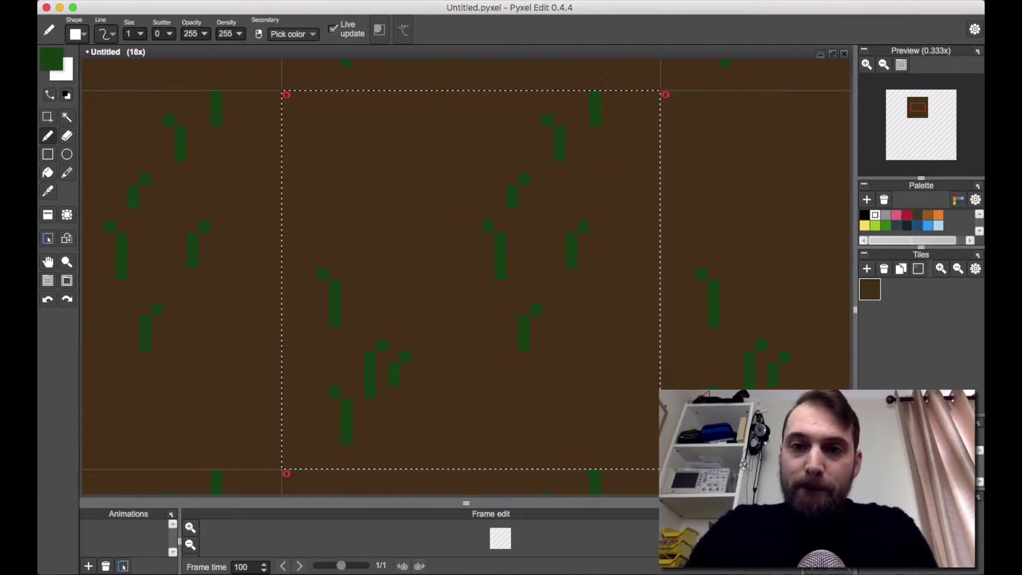
pyautogui.scroll(-2, 610, 80)
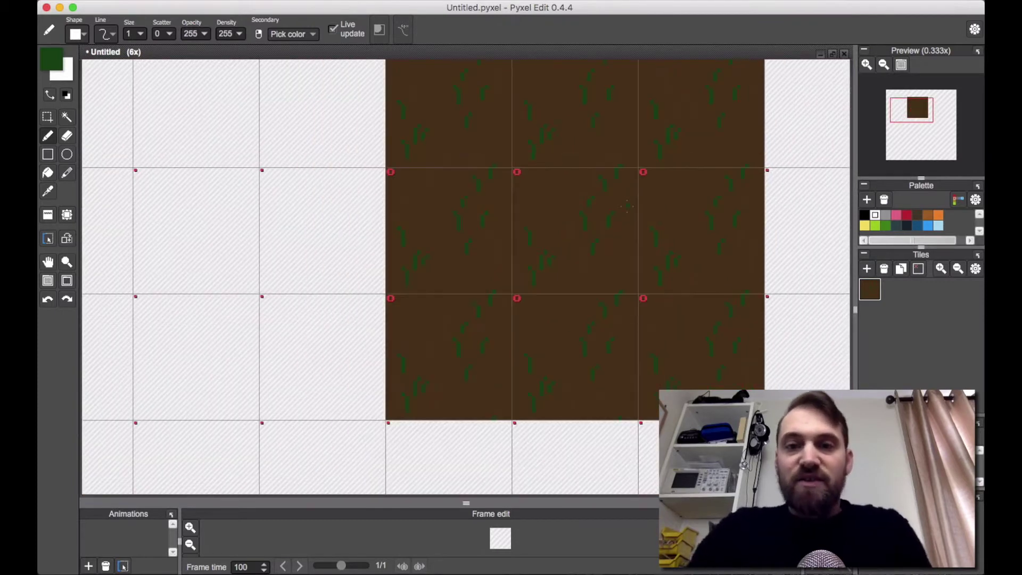
# Add more dark green blades to the right half of the tile, letting some cross its right and top edges.
pyautogui.scroll(5, 507, 246)
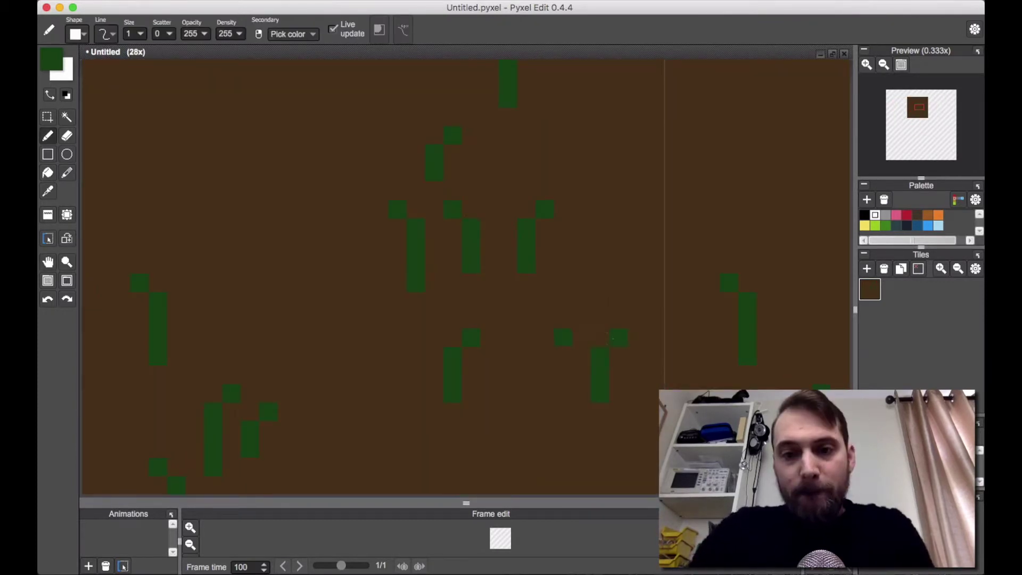
pyautogui.press('space')
pyautogui.moveTo(562, 168); pyautogui.dragTo(502, 310)
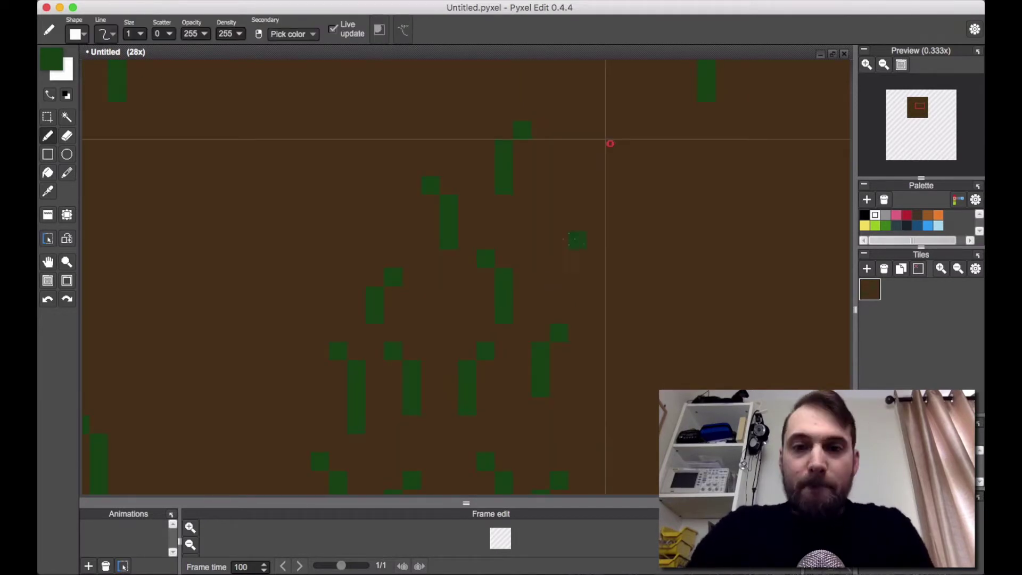
pyautogui.scroll(-3, 596, 278)
pyautogui.scroll(4, 604, 277)
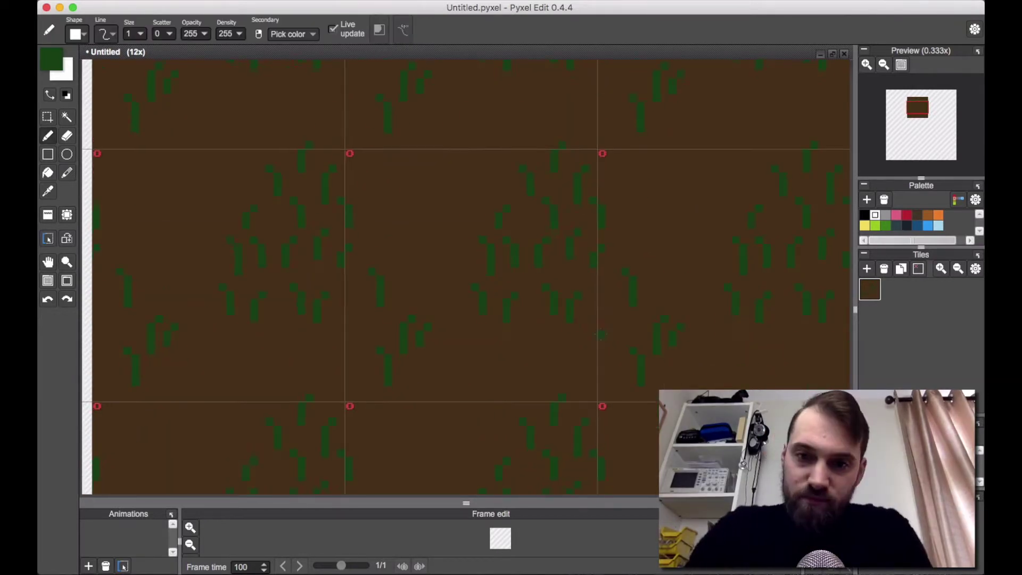
# Draw dark green grass blades in the bare areas along the tile's lower edge and in its left middle part.
pyautogui.scroll(-3, 613, 323)
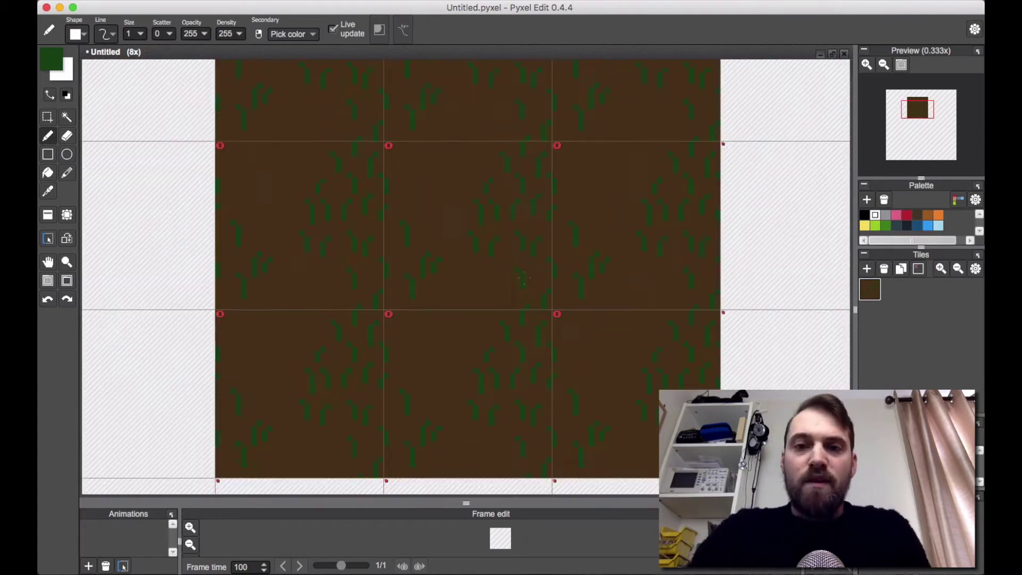
pyautogui.scroll(4, 452, 318)
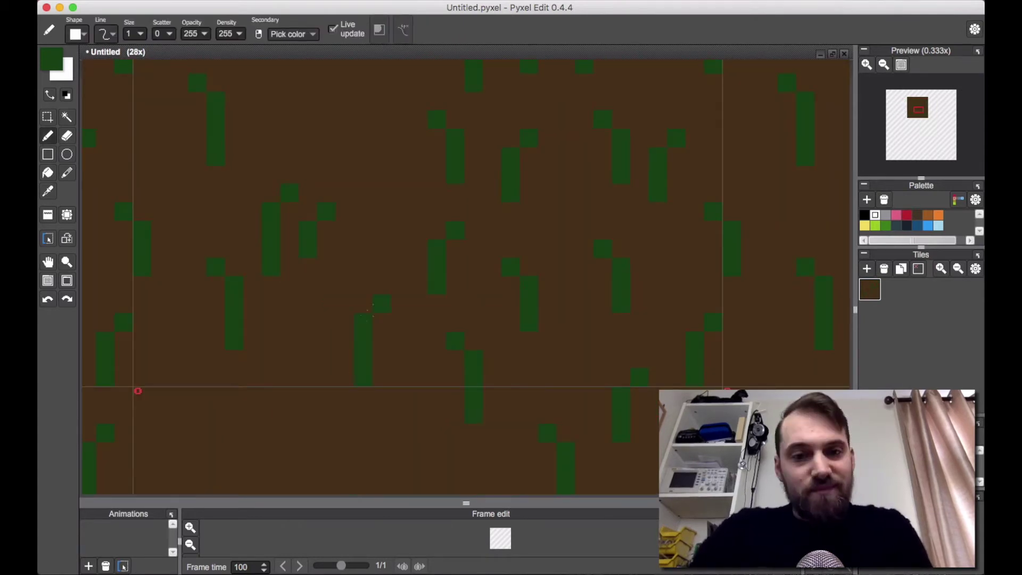
pyautogui.moveTo(373, 197); pyautogui.dragTo(487, 355)
pyautogui.moveTo(422, 277); pyautogui.dragTo(419, 221)
pyautogui.click(366, 166)
pyautogui.moveTo(459, 167); pyautogui.dragTo(449, 118)
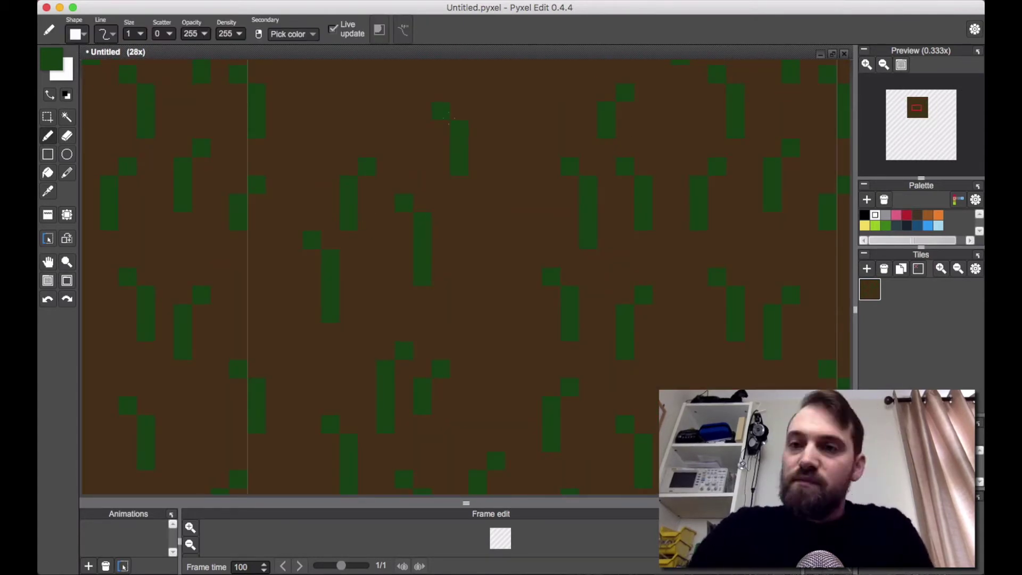
# Fill the bare upper-left area of the tile with more dark green grass blades.
pyautogui.moveTo(533, 149); pyautogui.dragTo(594, 333)
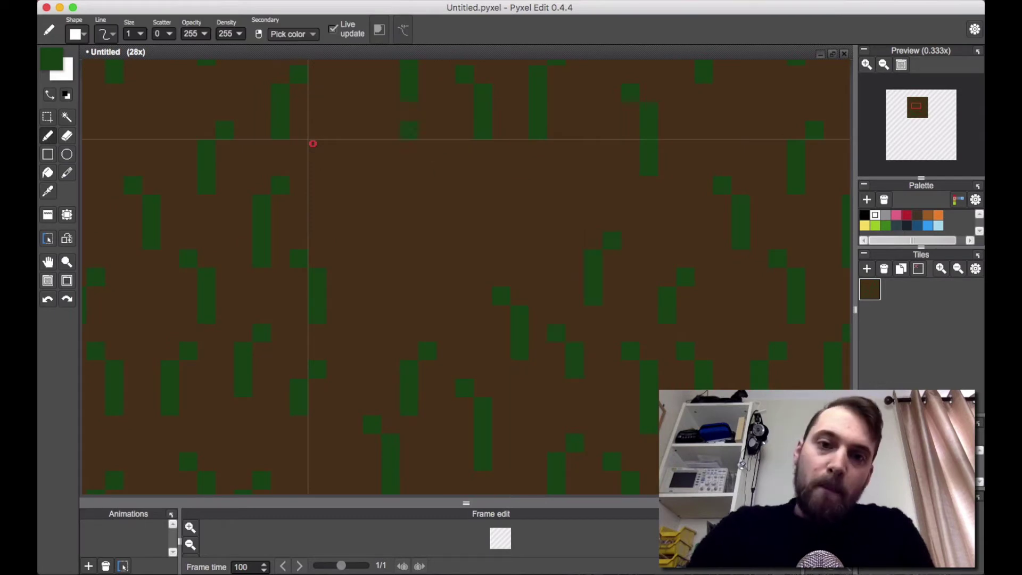
pyautogui.moveTo(410, 186); pyautogui.dragTo(426, 130)
pyautogui.moveTo(353, 167); pyautogui.dragTo(337, 111)
pyautogui.moveTo(390, 295); pyautogui.dragTo(385, 262)
# Examine how the grass pattern repeats across the whole 3 x 3 block of tiles.
pyautogui.scroll(-5, 639, 256)
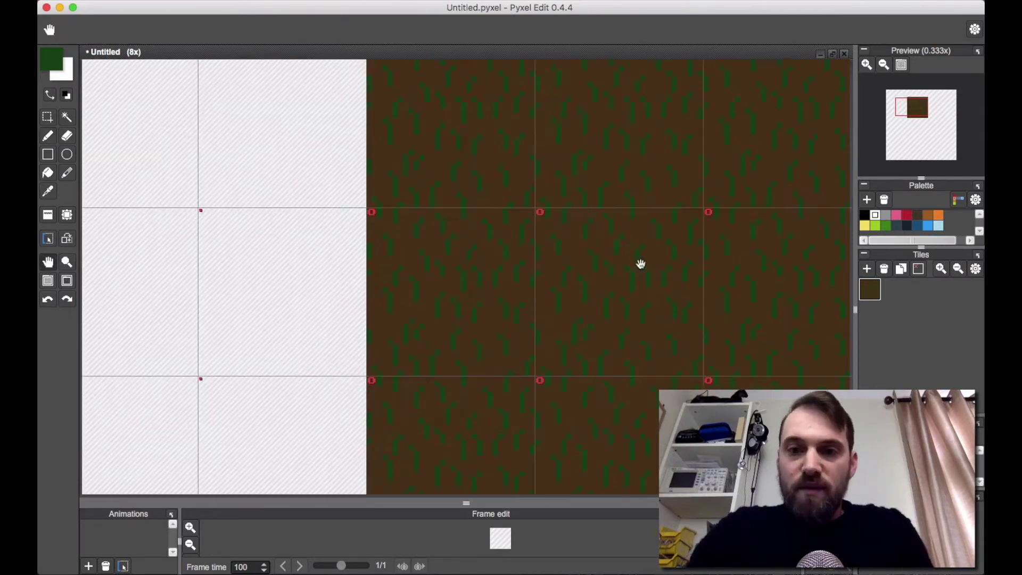
pyautogui.moveTo(641, 263); pyautogui.dragTo(487, 273)
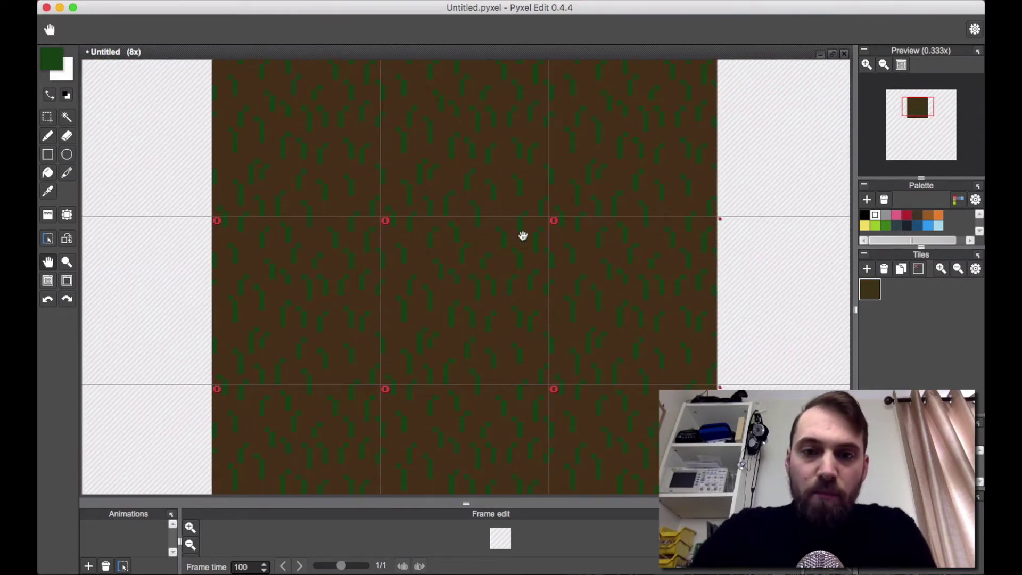
pyautogui.press('b')
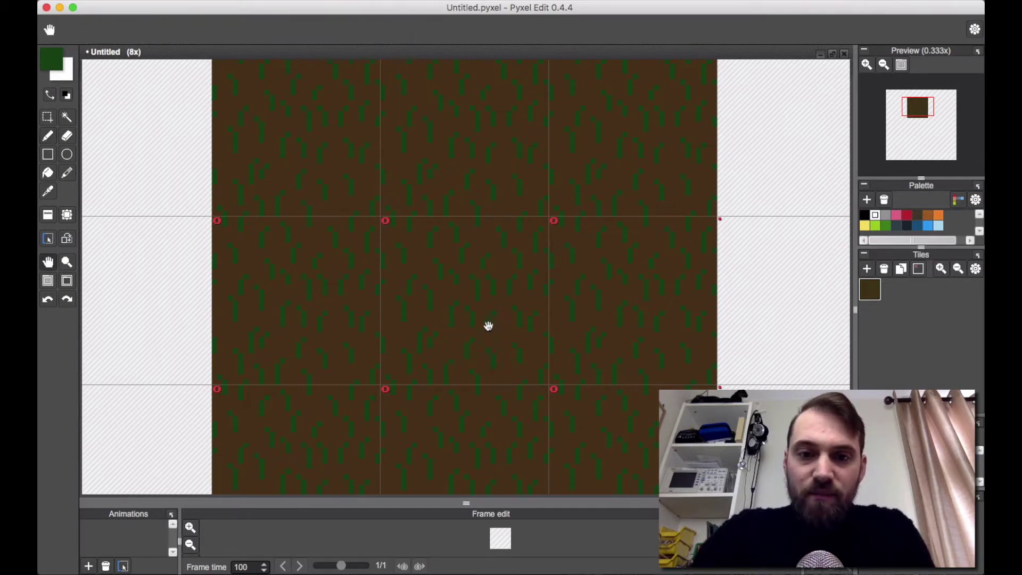
pyautogui.scroll(-3, 486, 327)
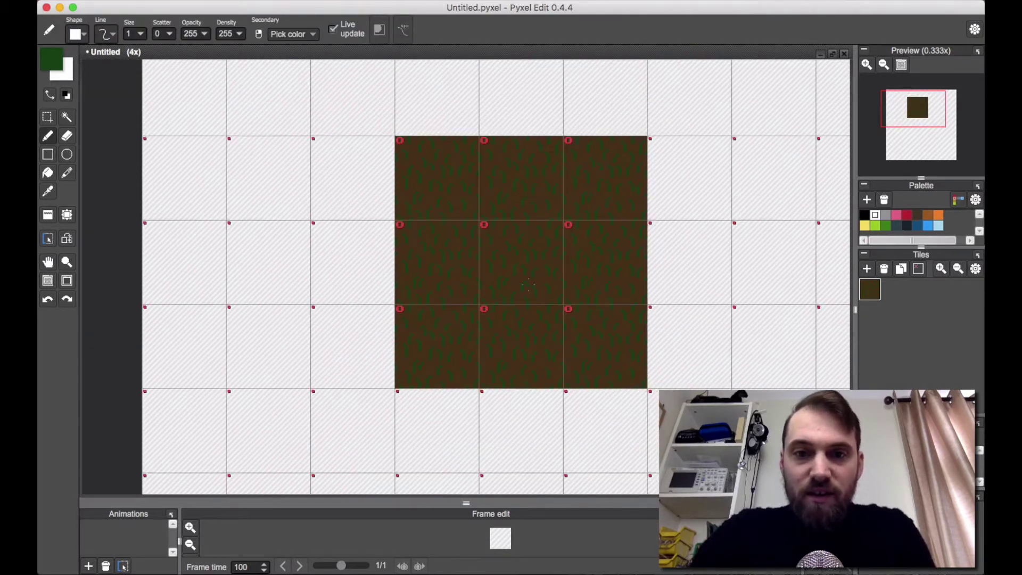
pyautogui.scroll(-1, 529, 286)
pyautogui.scroll(4, 528, 285)
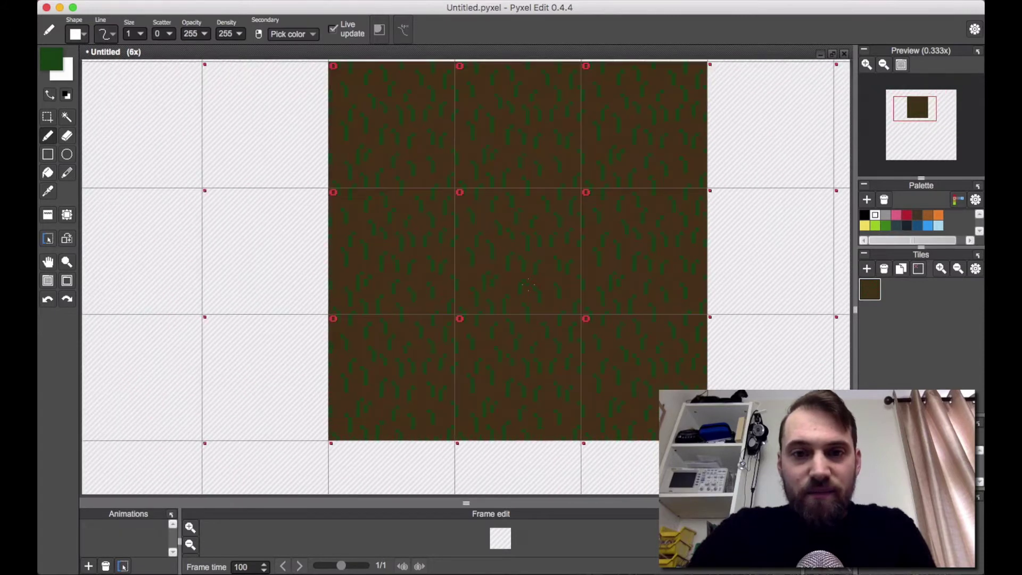
pyautogui.scroll(4, 527, 286)
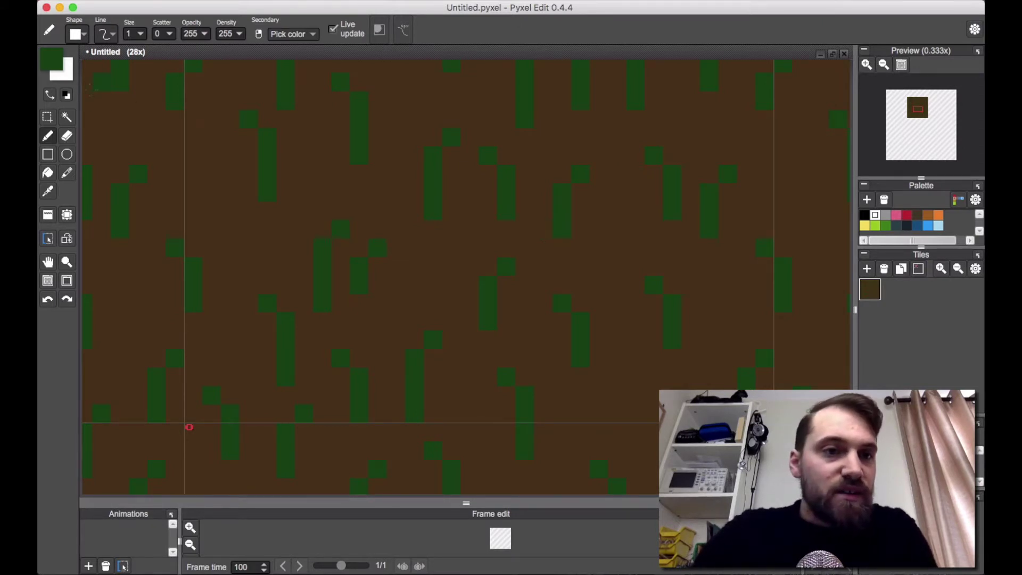
# Set the foreground color to the next darker shade of the grass green, hex ff0b3e14.
pyautogui.click(59, 67)
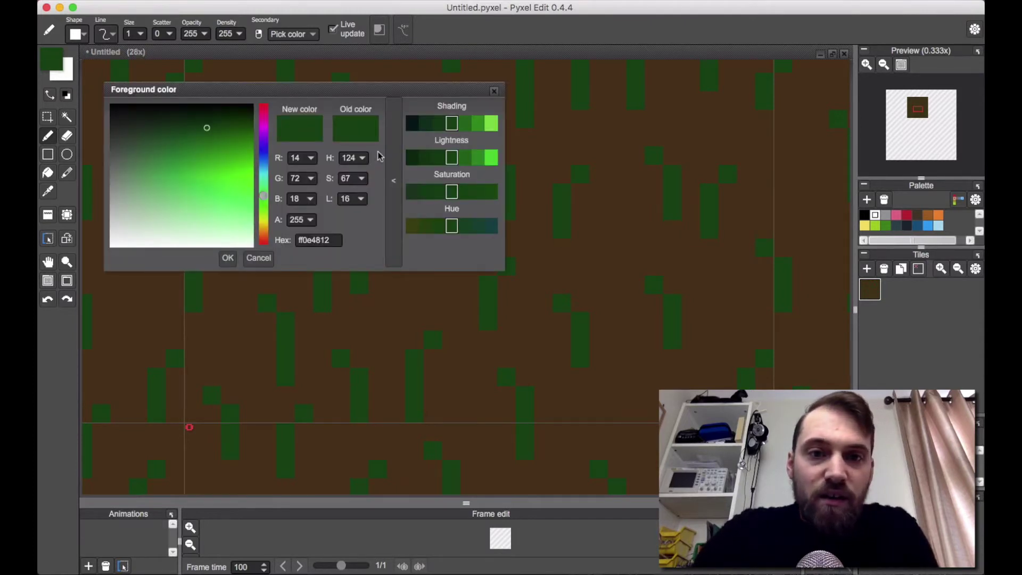
pyautogui.click(440, 125)
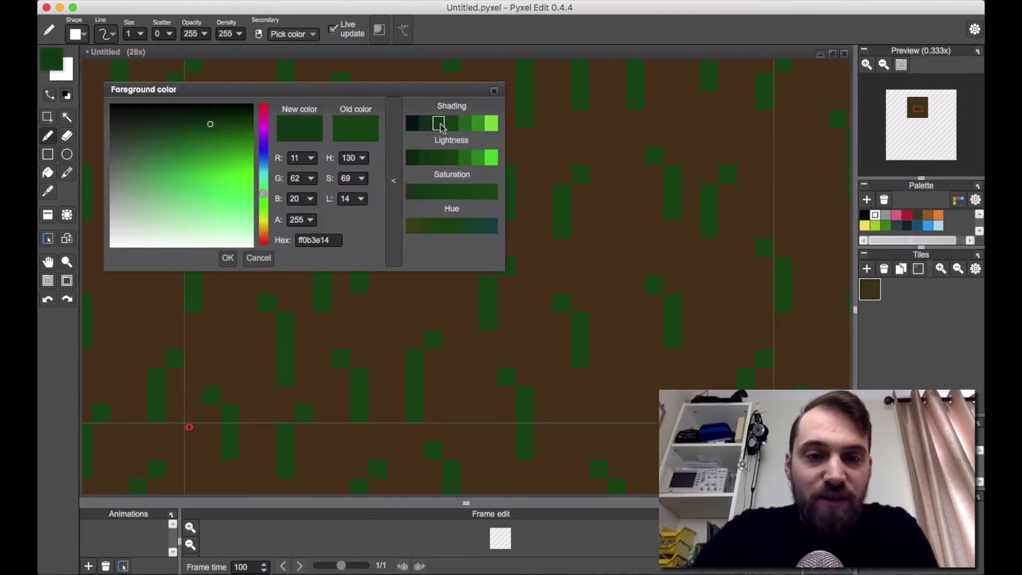
pyautogui.click(228, 258)
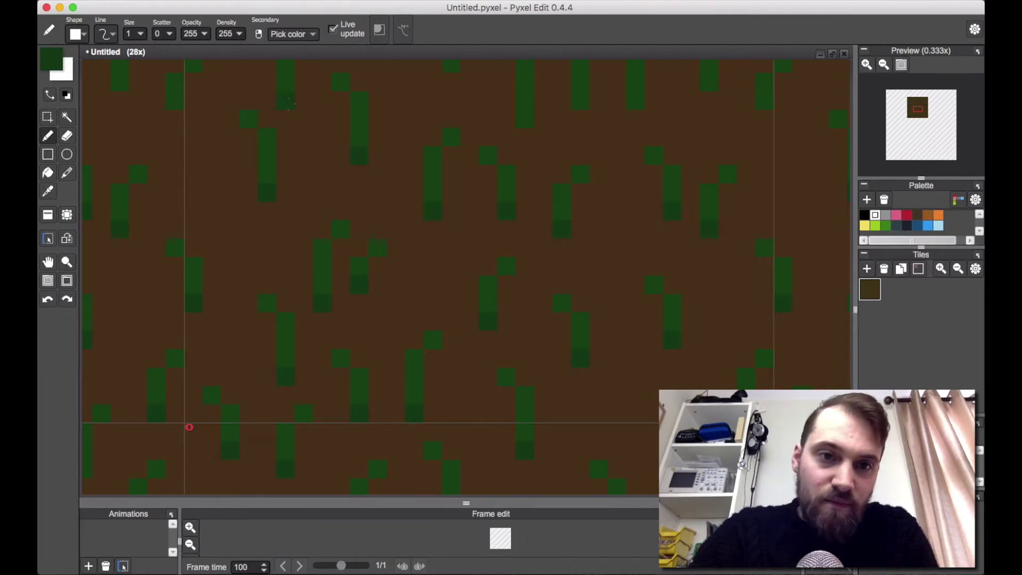
# Darken the bottom pixel of the blades in the tile's lower and middle parts, undoing misplaced pen strokes.
pyautogui.moveTo(289, 103); pyautogui.dragTo(341, 216)
pyautogui.click(227, 212)
pyautogui.click(246, 120)
pyautogui.click(319, 103)
pyautogui.click(338, 102)
pyautogui.press('super+z')
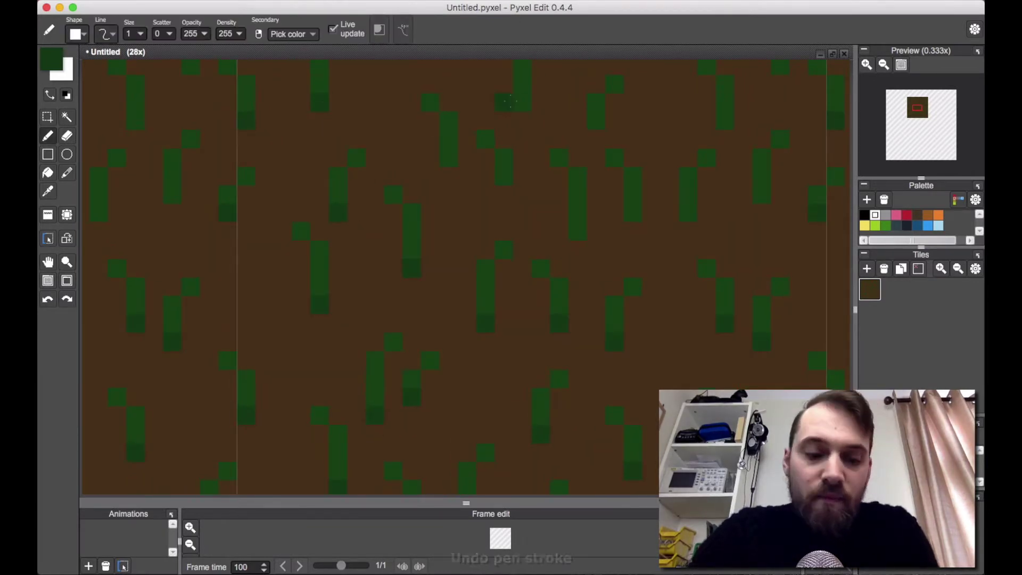
pyautogui.press('super+z')
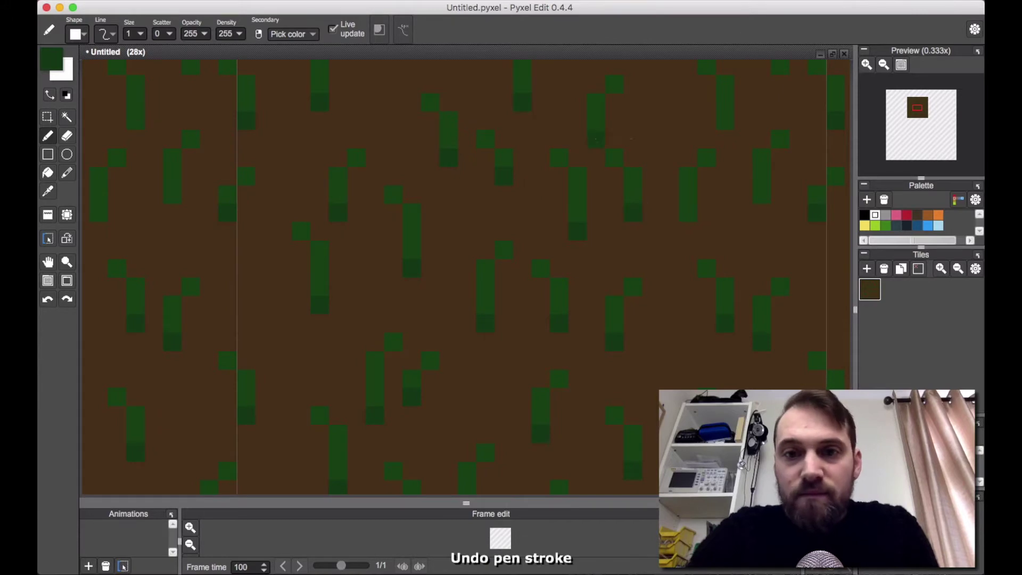
# Darken the bottom pixel of the remaining blades in the upper part of the tile and check the repeating pattern.
pyautogui.scroll(-3, 708, 233)
pyautogui.scroll(3, 538, 251)
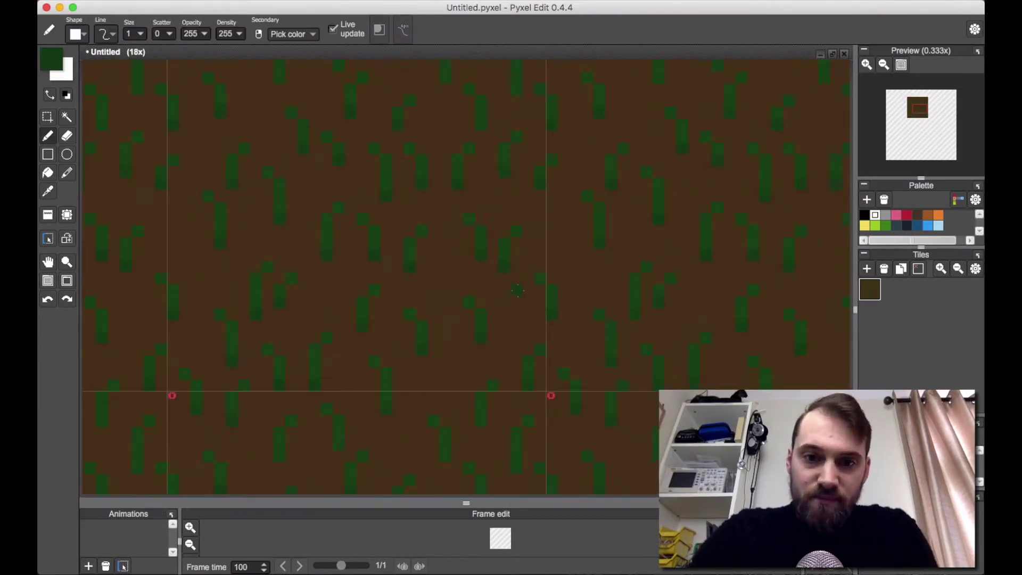
pyautogui.moveTo(334, 251); pyautogui.dragTo(497, 464)
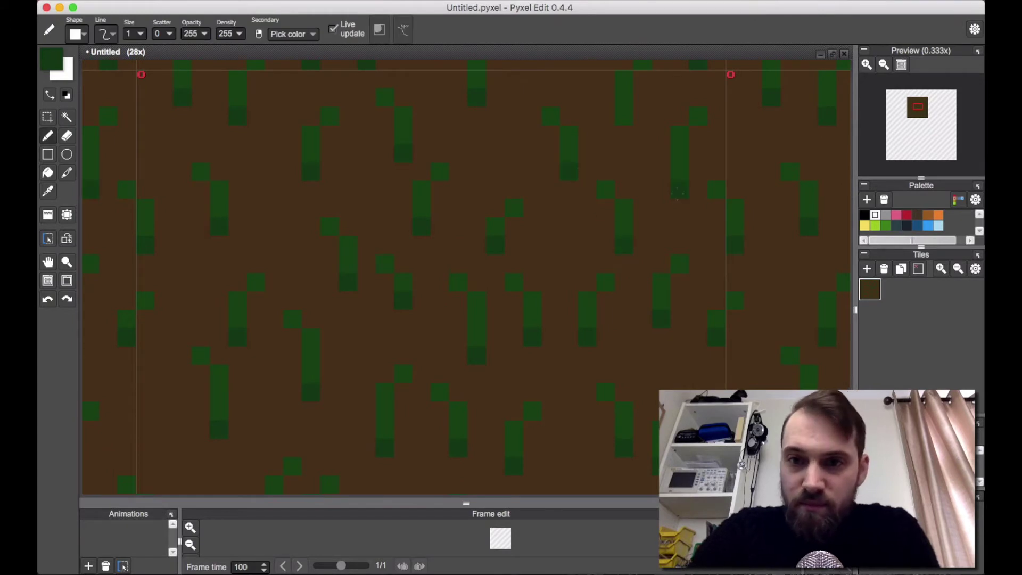
pyautogui.scroll(-3, 536, 242)
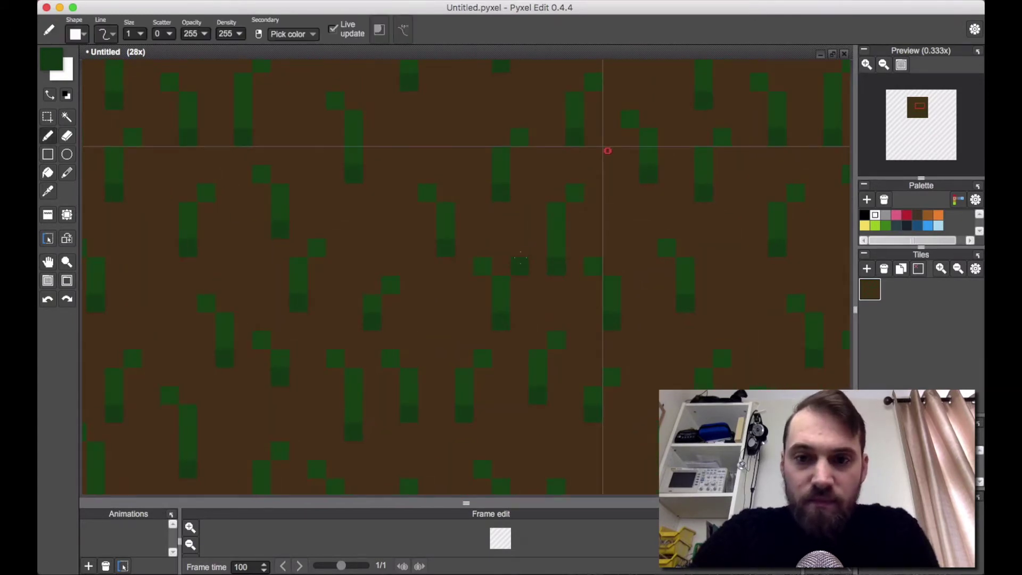
pyautogui.scroll(-2, 521, 258)
pyautogui.scroll(-2, 505, 293)
pyautogui.hscroll(-1, 504, 292)
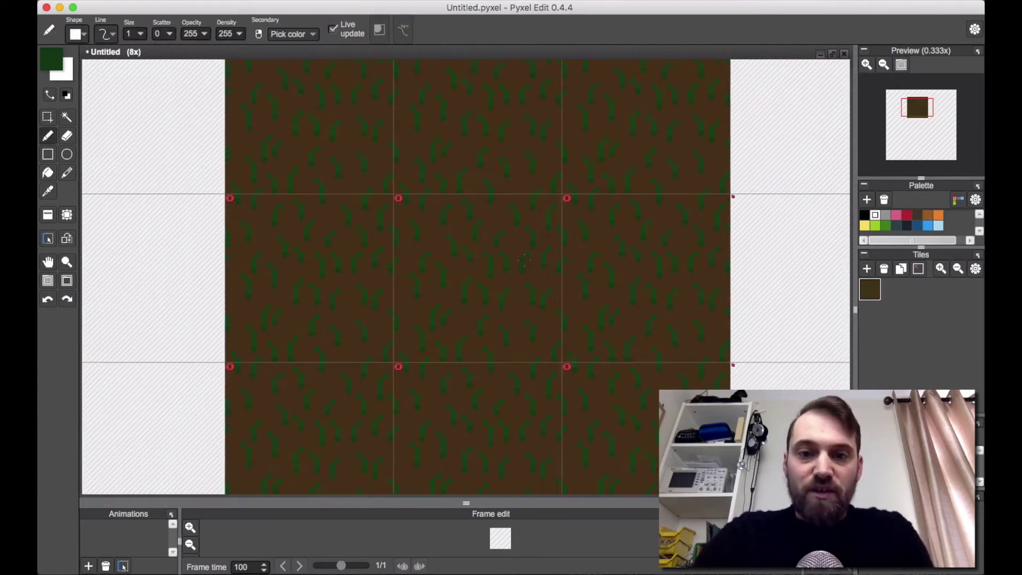
pyautogui.scroll(-1, 524, 260)
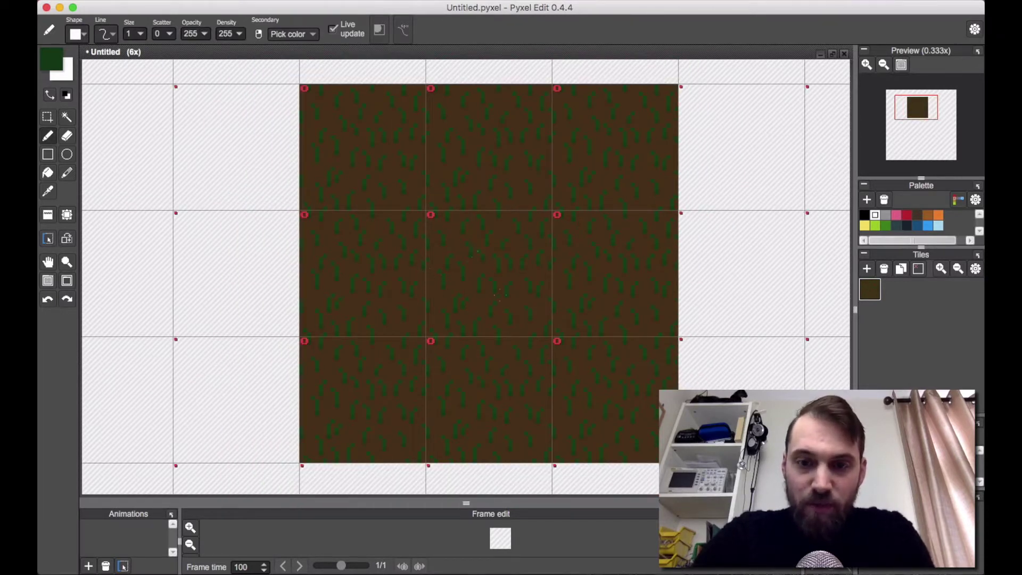
# Set the foreground color to a lighter shade of the grass green, hex ff18631d.
pyautogui.scroll(4, 499, 294)
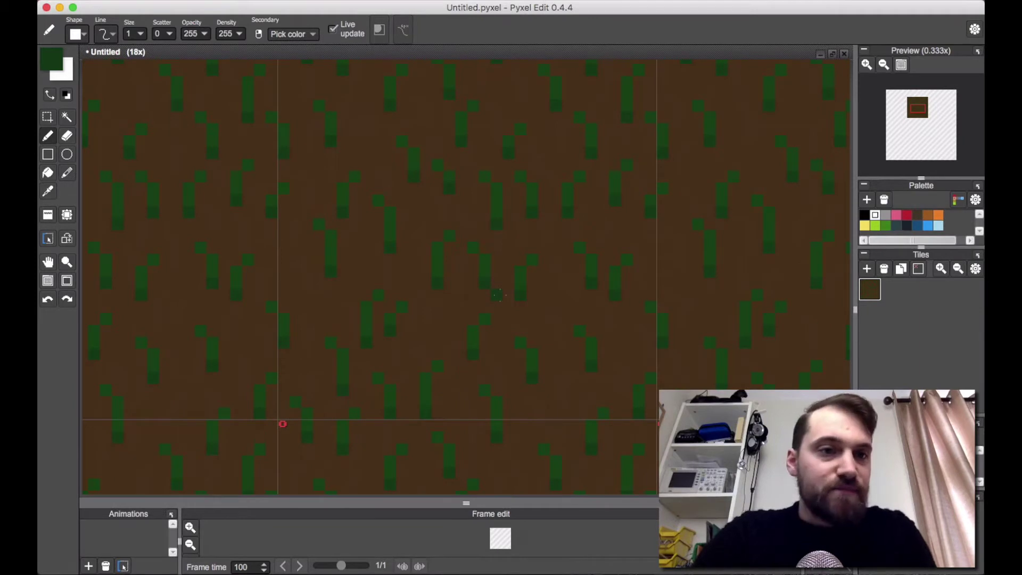
pyautogui.click(54, 60)
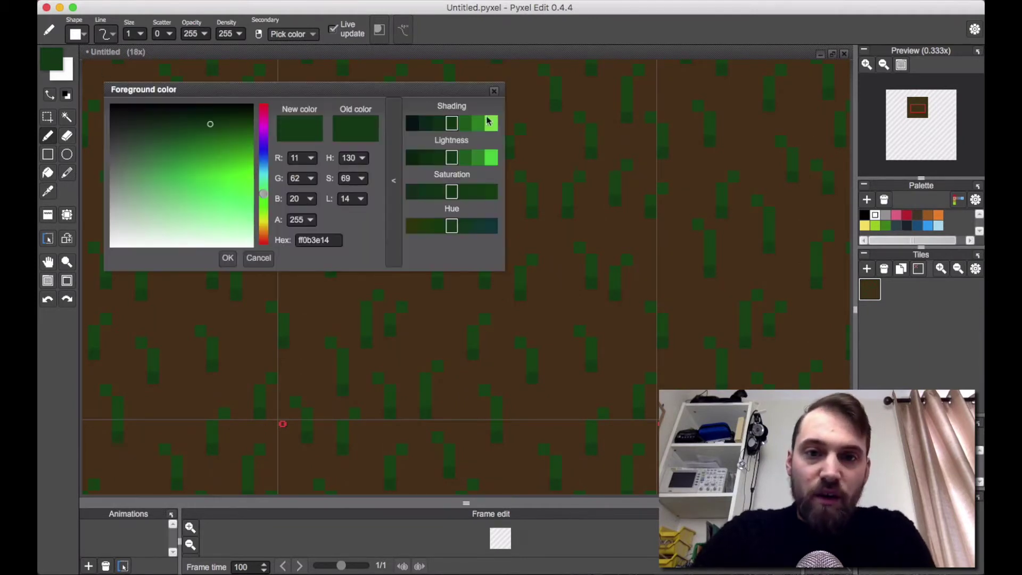
pyautogui.click(465, 125)
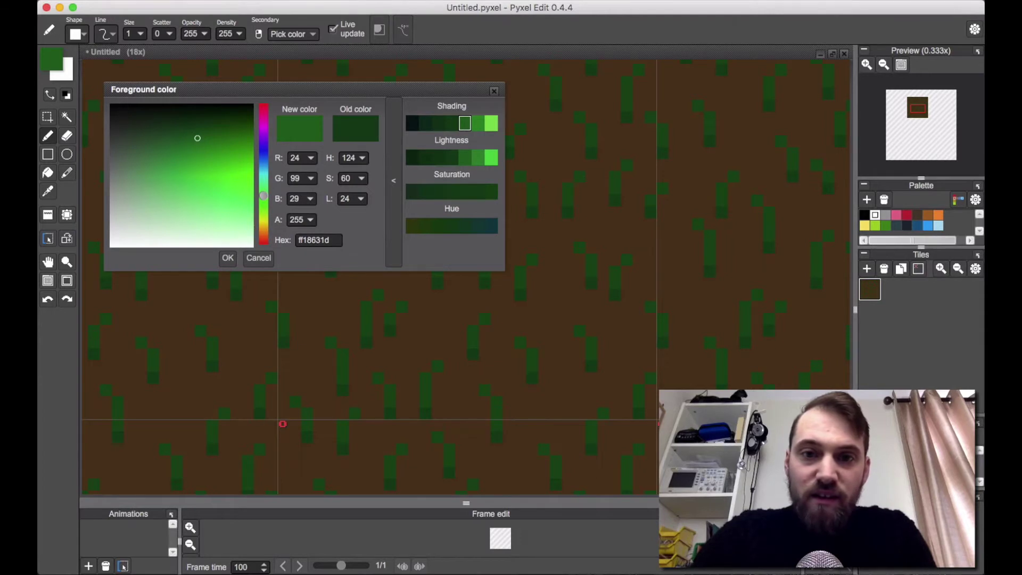
pyautogui.click(233, 259)
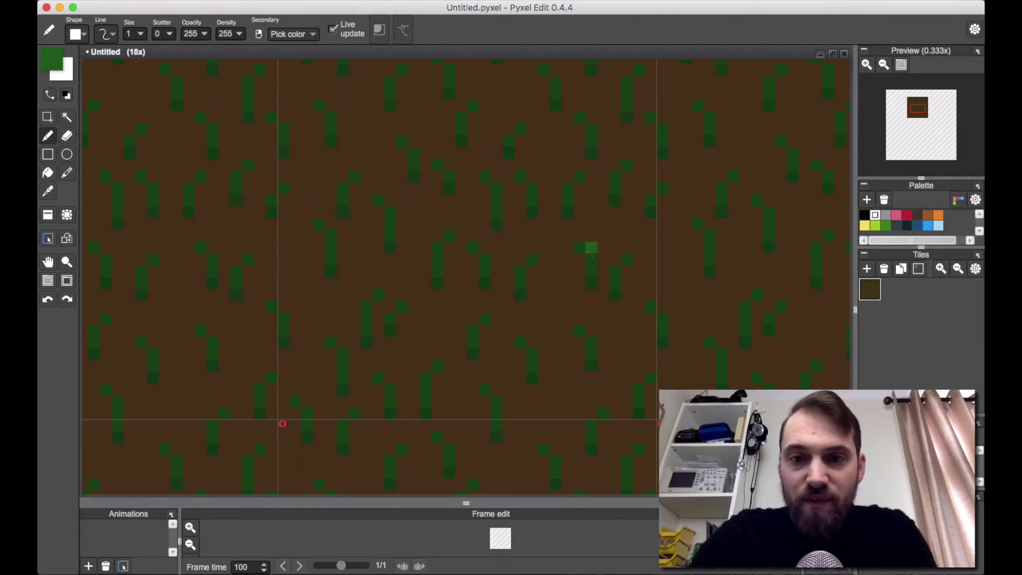
# Lighten the tip pixels of the grass blades across the middle of the tile, redoing a misplaced highlight.
pyautogui.click(592, 259)
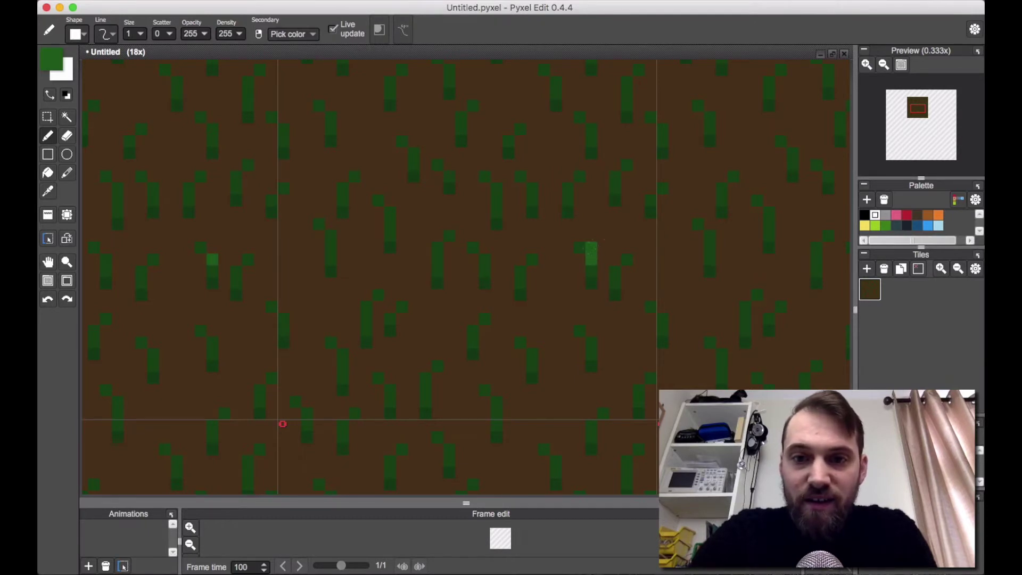
pyautogui.click(627, 259)
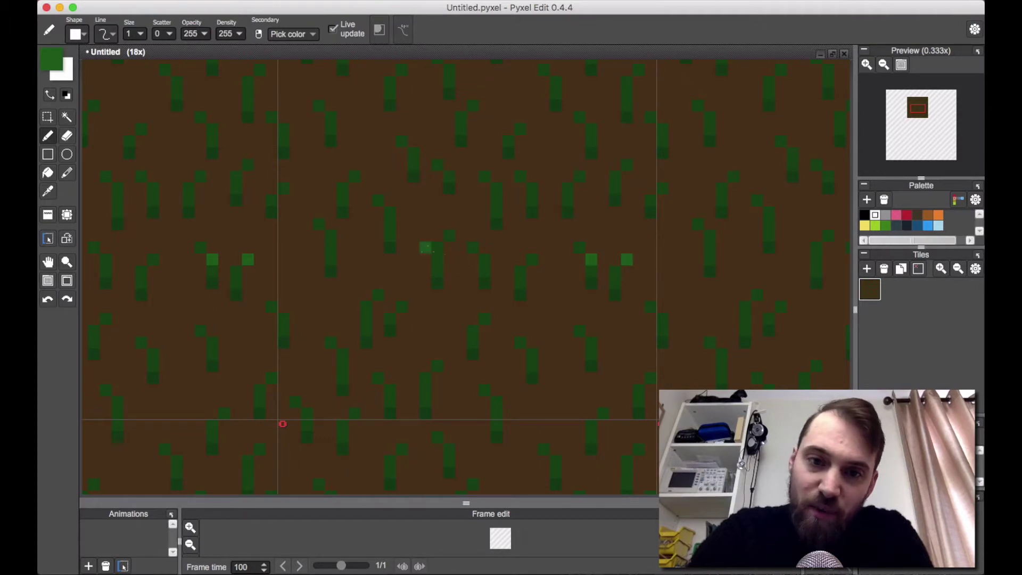
pyautogui.click(438, 249)
pyautogui.click(450, 236)
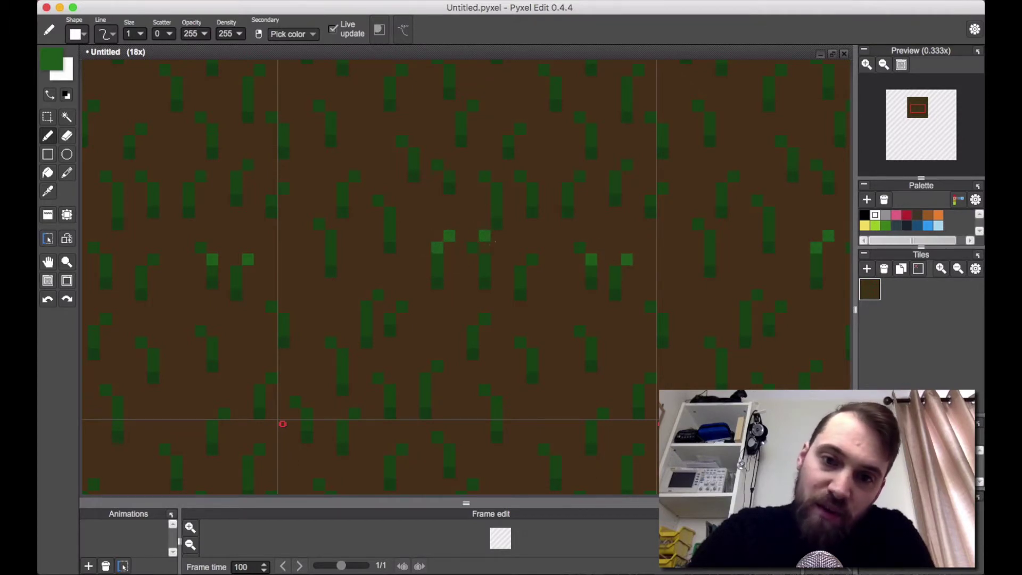
pyautogui.click(485, 260)
pyautogui.click(496, 188)
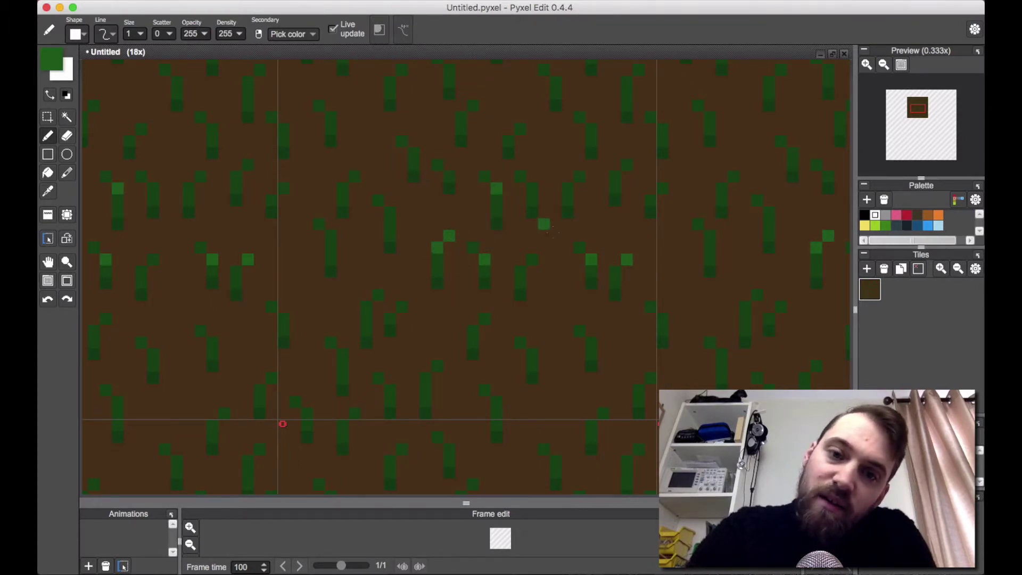
pyautogui.press('z')
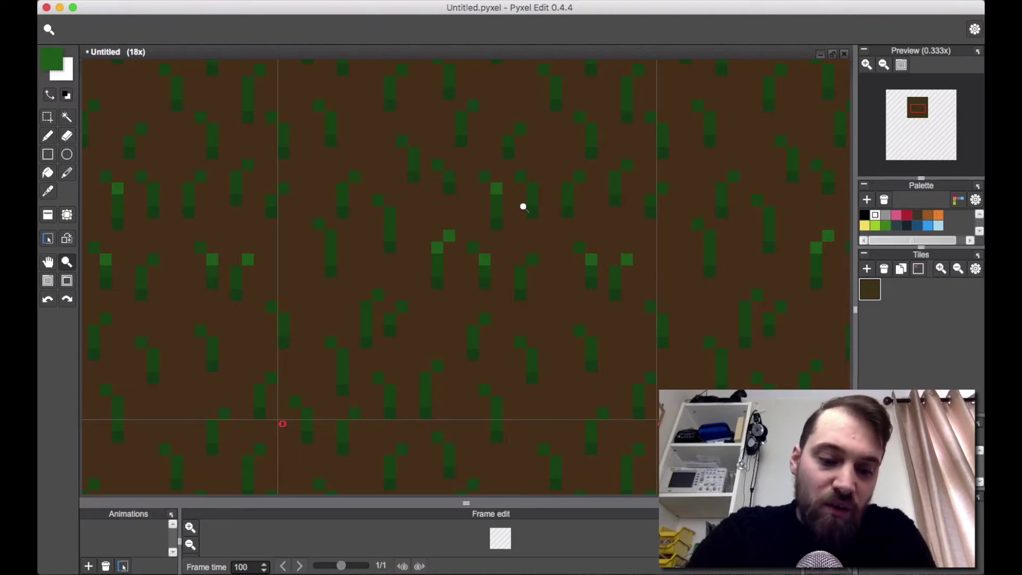
pyautogui.press('b')
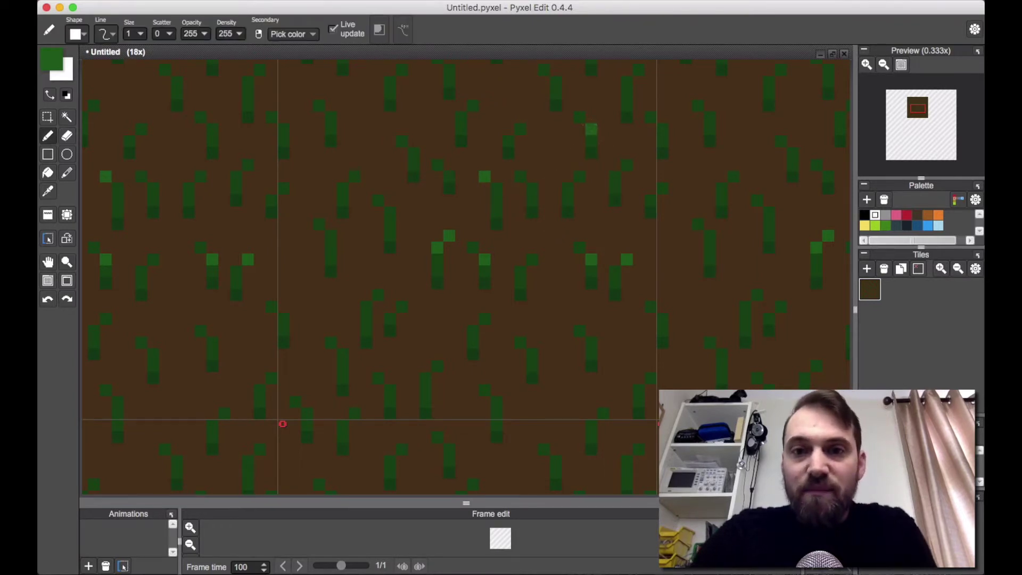
# Lighten the tip pixels of the grass blades in the upper part of the tile.
pyautogui.click(591, 129)
pyautogui.click(639, 70)
pyautogui.scroll(-2, 567, 175)
pyautogui.scroll(3, 575, 169)
pyautogui.click(456, 134)
pyautogui.click(365, 115)
pyautogui.click(272, 152)
pyautogui.click(200, 207)
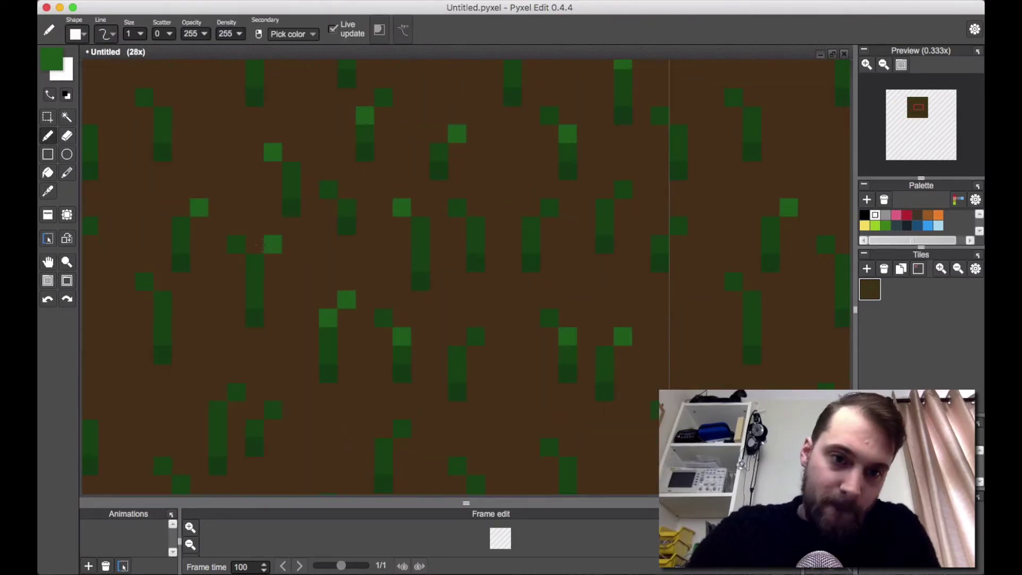
# Lighten the tip pixels of the grass blades in the lower part of the tile.
pyautogui.click(144, 282)
pyautogui.click(273, 411)
pyautogui.click(402, 428)
pyautogui.click(476, 484)
pyautogui.moveTo(476, 484); pyautogui.dragTo(501, 339)
pyautogui.click(574, 302)
pyautogui.moveTo(445, 413); pyautogui.dragTo(427, 393)
pyautogui.moveTo(354, 358); pyautogui.dragTo(335, 376)
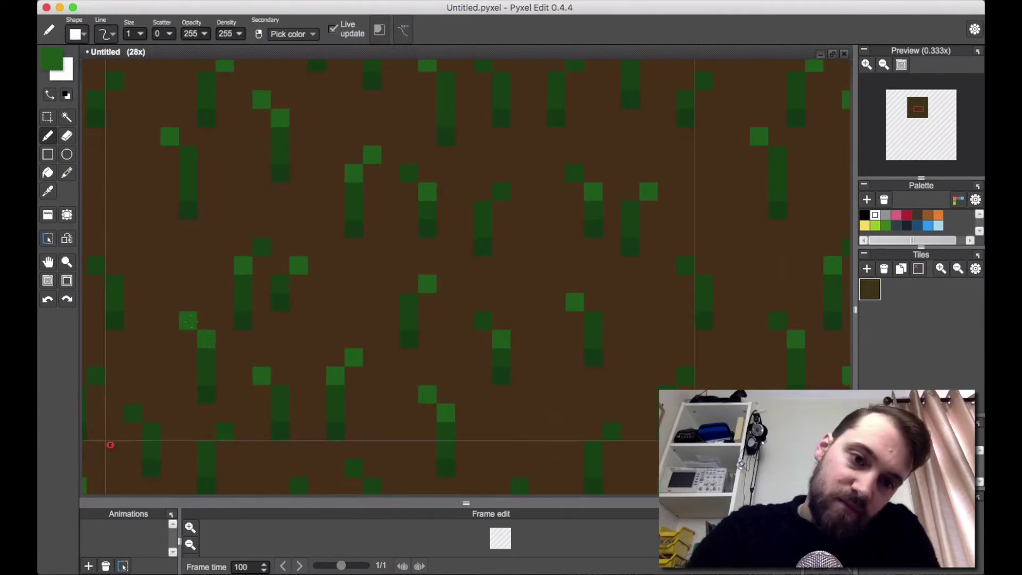
pyautogui.moveTo(187, 320); pyautogui.dragTo(453, 251)
pyautogui.scroll(-3, 375, 376)
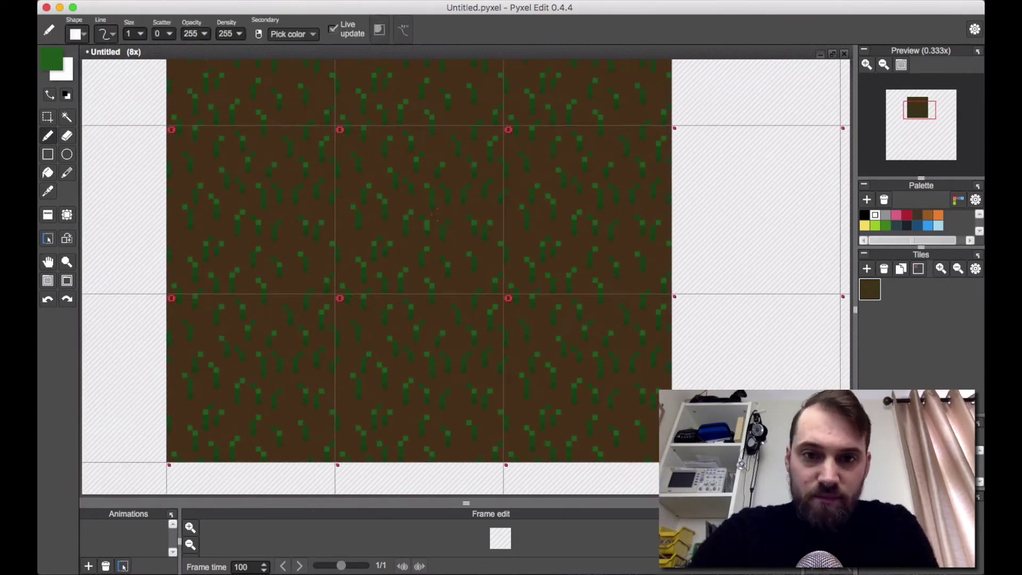
# Lighten the tips of the blades missed in the upper and middle areas and check the repeating pattern.
pyautogui.scroll(3, 375, 376)
pyautogui.scroll(-3, 468, 177)
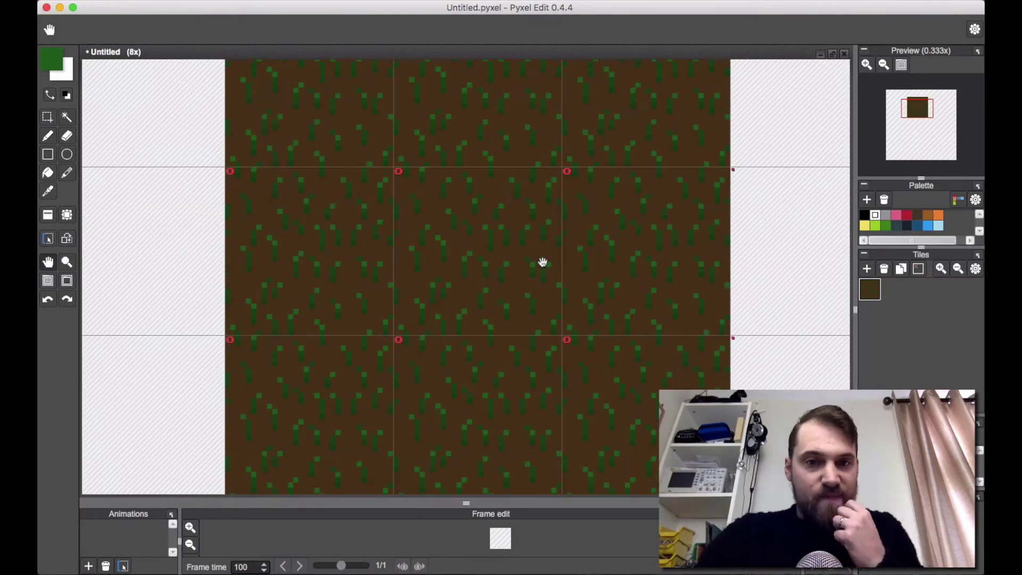
pyautogui.scroll(3, 335, 200)
pyautogui.click(330, 209)
pyautogui.click(404, 191)
pyautogui.moveTo(707, 213)
pyautogui.mouseDown()
pyautogui.moveTo(534, 281)
pyautogui.moveTo(522, 111)
pyautogui.mouseUp()
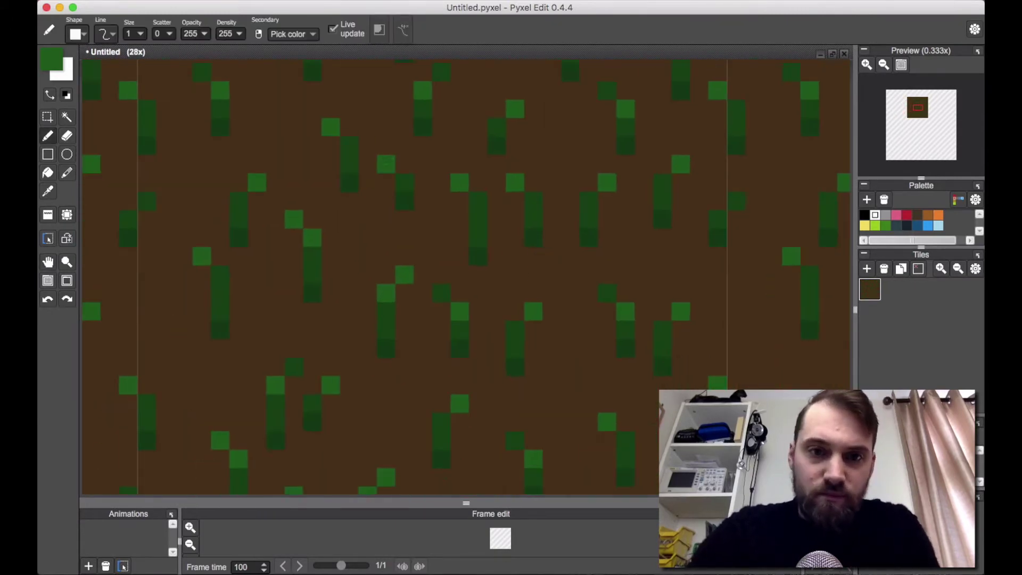
pyautogui.moveTo(489, 335)
pyautogui.mouseDown()
pyautogui.moveTo(559, 178)
pyautogui.moveTo(563, 240)
pyautogui.moveTo(533, 244)
pyautogui.mouseUp()
pyautogui.scroll(-3, 594, 164)
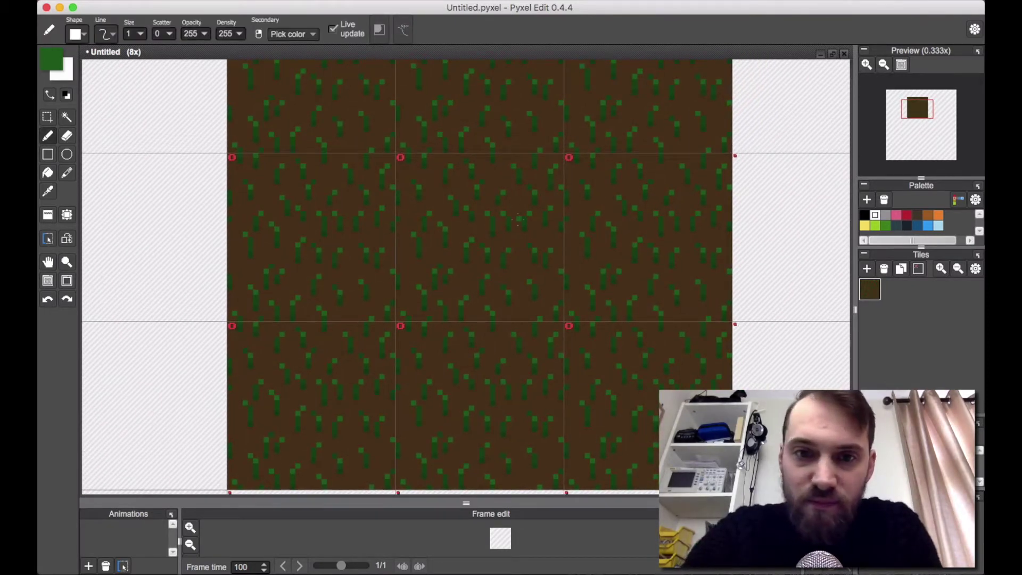
# Sample the mid green of a blade and add small one- and two-pixel grass specks in the bare soil gaps.
pyautogui.scroll(5, 519, 219)
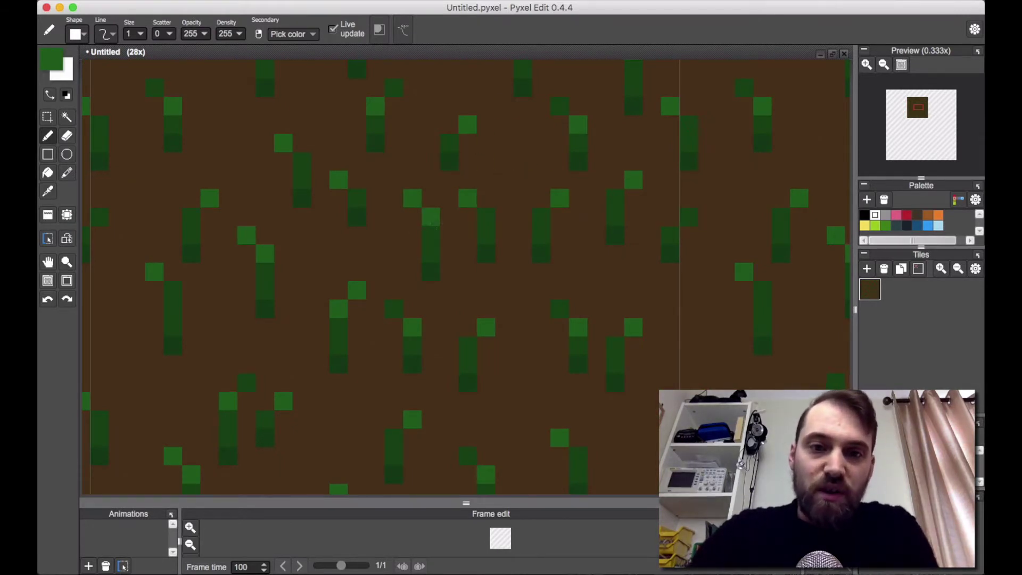
pyautogui.rightClick(434, 232)
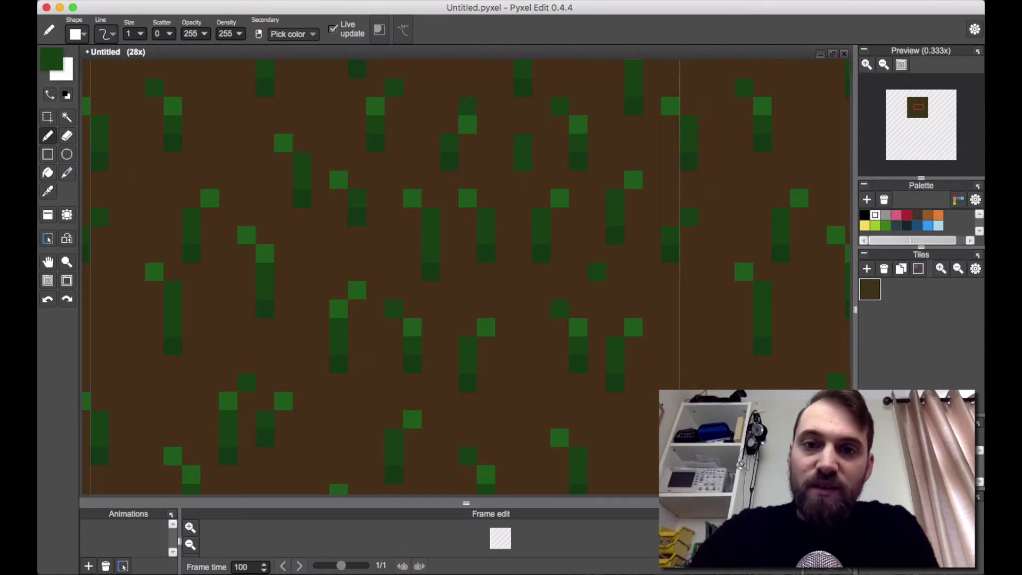
pyautogui.press('space')
pyautogui.moveTo(468, 69); pyautogui.dragTo(473, 217)
pyautogui.press('space')
pyautogui.moveTo(541, 144); pyautogui.dragTo(551, 213)
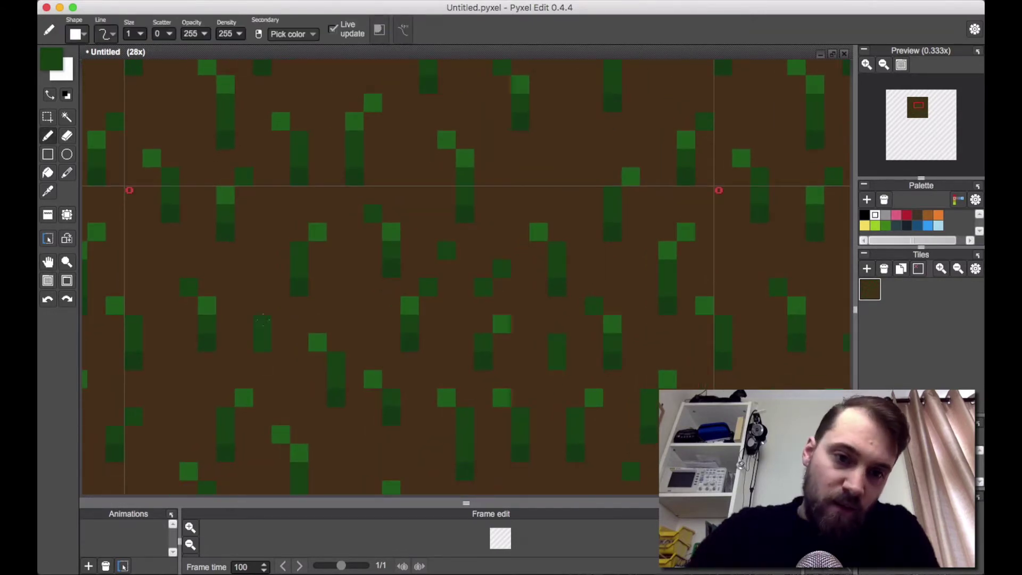
pyautogui.scroll(-5, 263, 319)
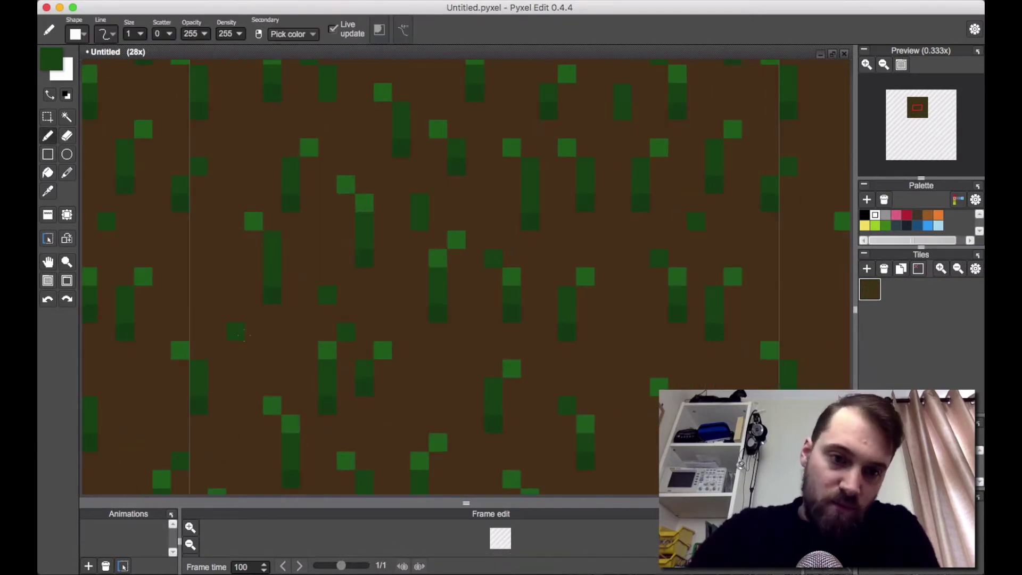
pyautogui.scroll(-6, 621, 309)
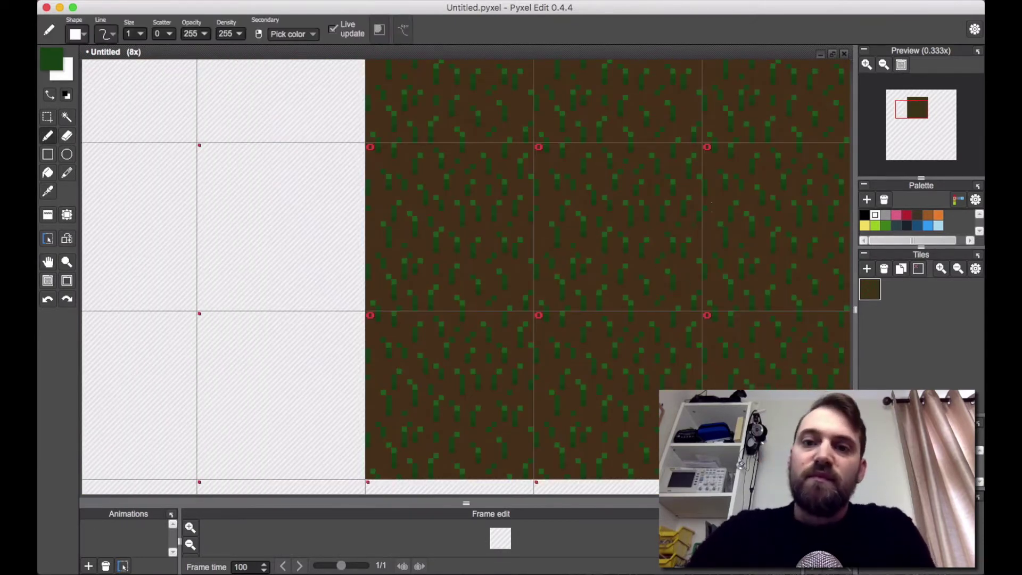
# Examine how the repeating grass tiles look from a distance and in the preview enlarged to 2x.
pyautogui.press('space')
pyautogui.moveTo(656, 208); pyautogui.dragTo(475, 299)
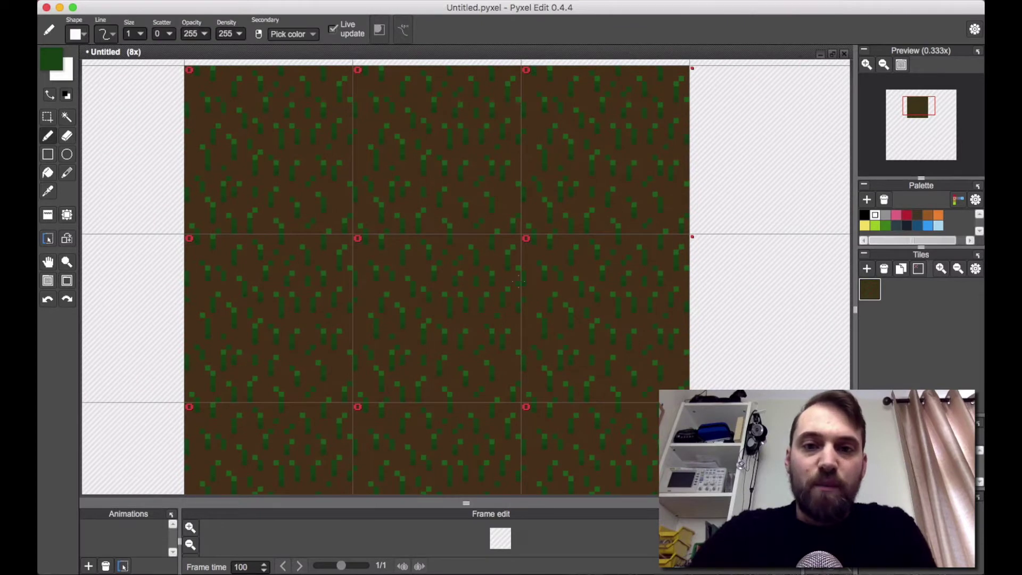
pyautogui.scroll(-1, 517, 282)
pyautogui.press('space')
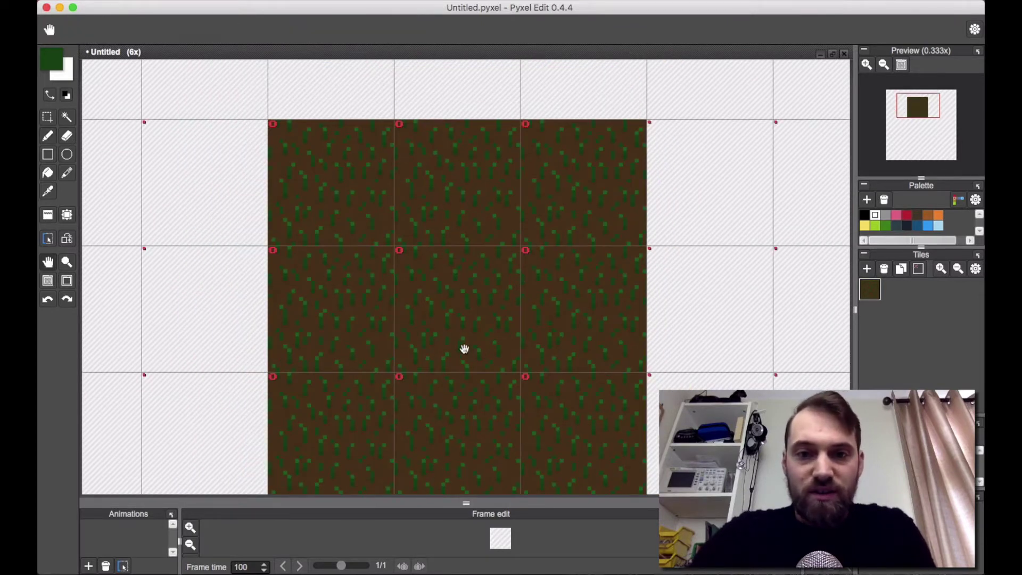
pyautogui.moveTo(465, 350); pyautogui.dragTo(495, 311)
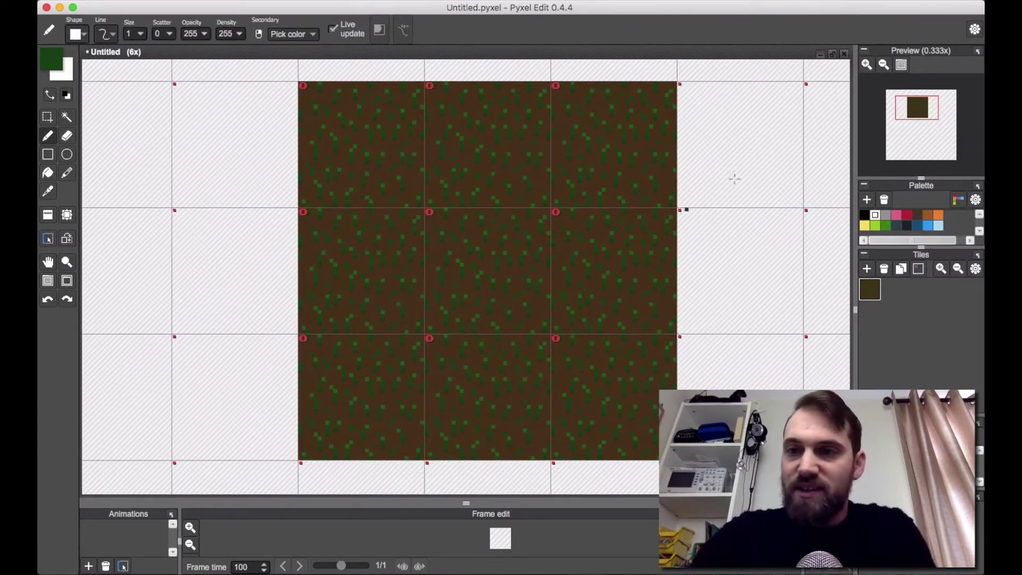
pyautogui.click(867, 64)
pyautogui.click(866, 64)
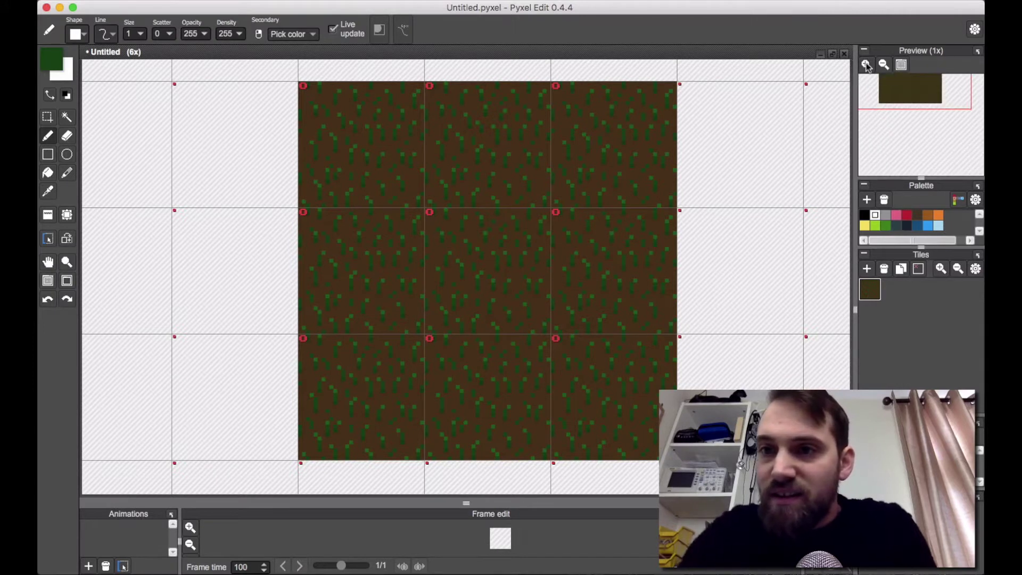
pyautogui.click(866, 65)
pyautogui.press('space')
pyautogui.moveTo(912, 91)
pyautogui.mouseDown()
pyautogui.moveTo(923, 155)
pyautogui.moveTo(931, 146)
pyautogui.mouseUp()
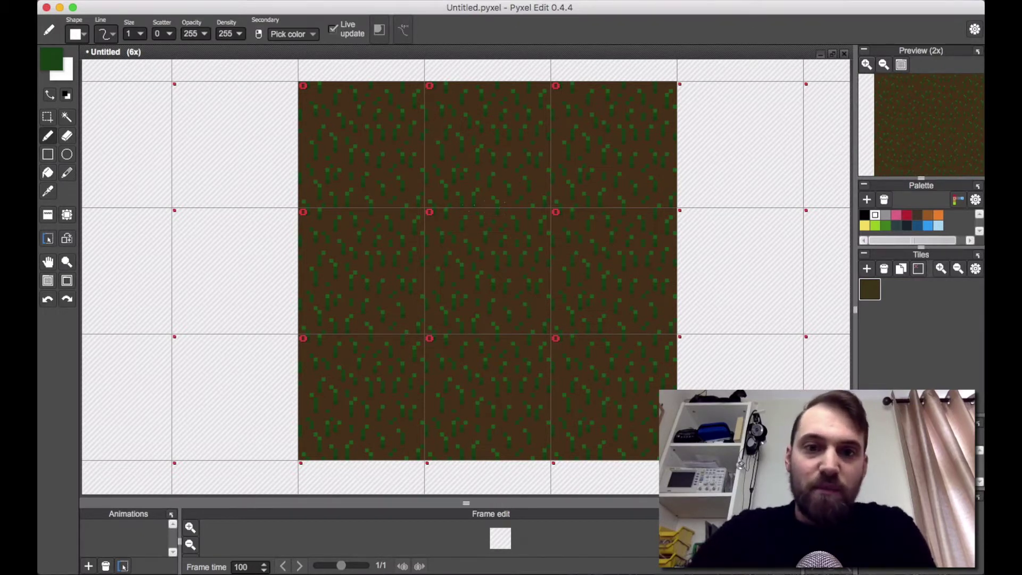
pyautogui.scroll(-2, 486, 288)
pyautogui.scroll(5, 485, 288)
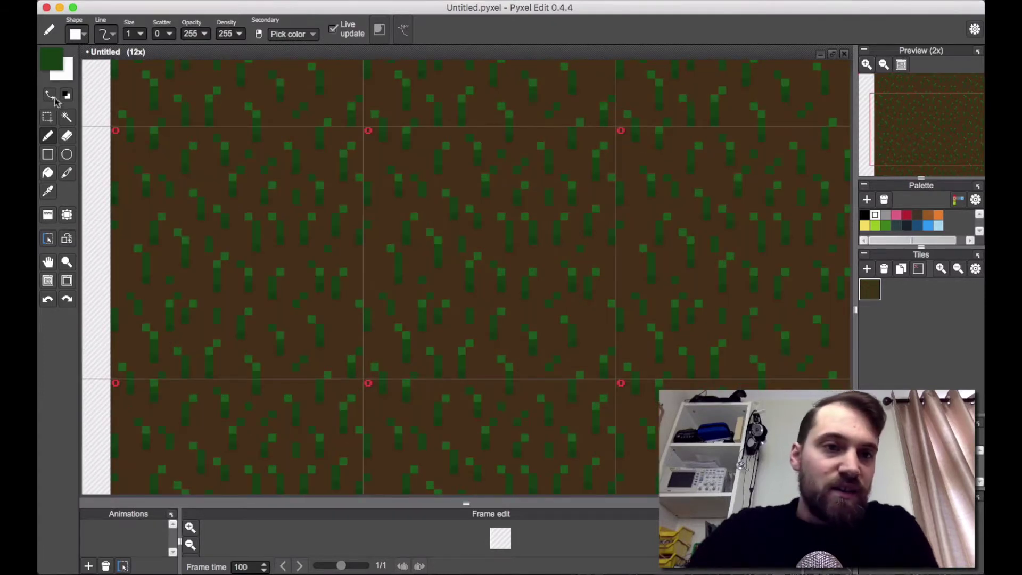
# Try filling the soil with a lighter brown, hex ff72501d, and undo the fill.
pyautogui.click(53, 60)
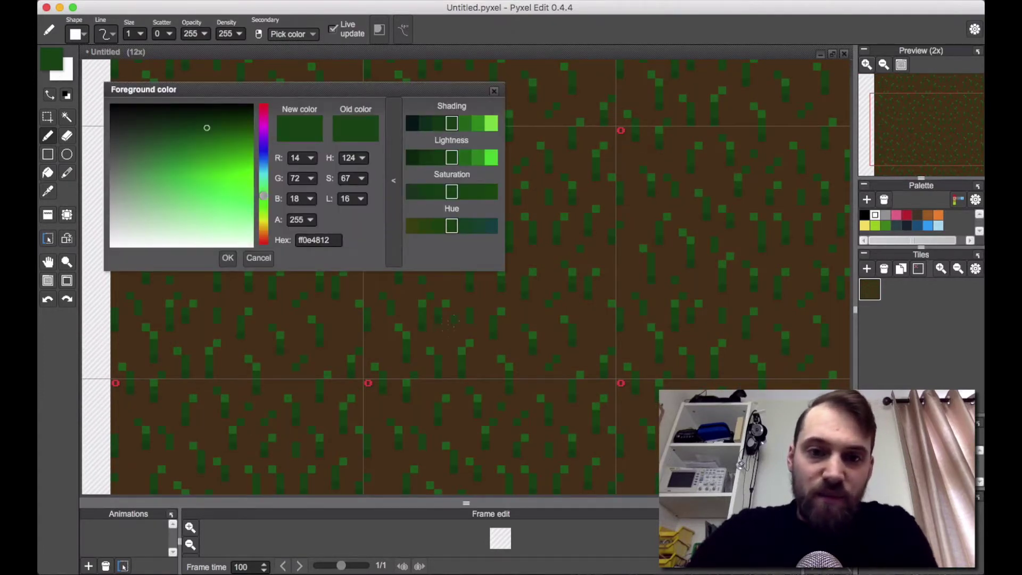
pyautogui.click(448, 328)
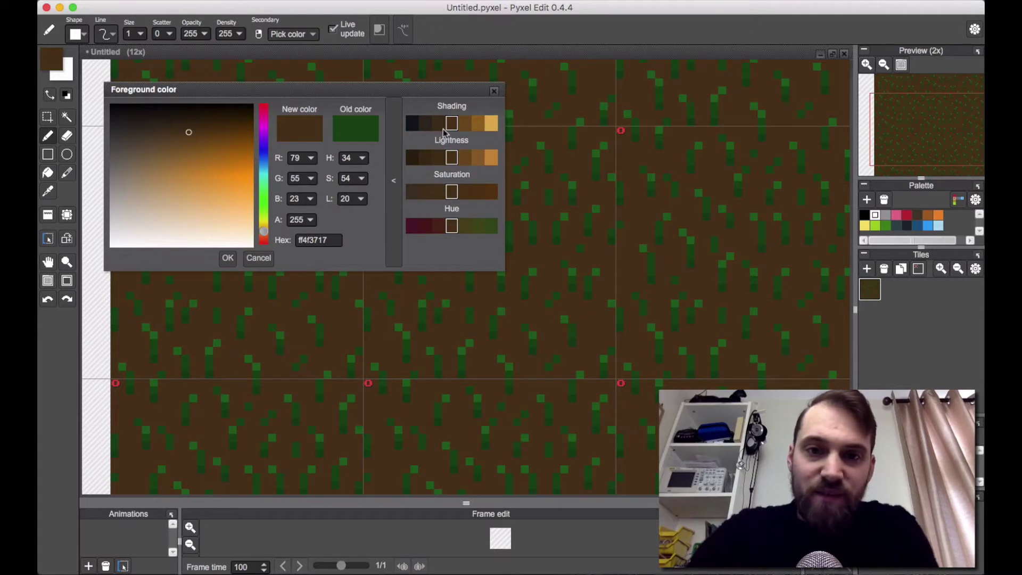
pyautogui.click(465, 124)
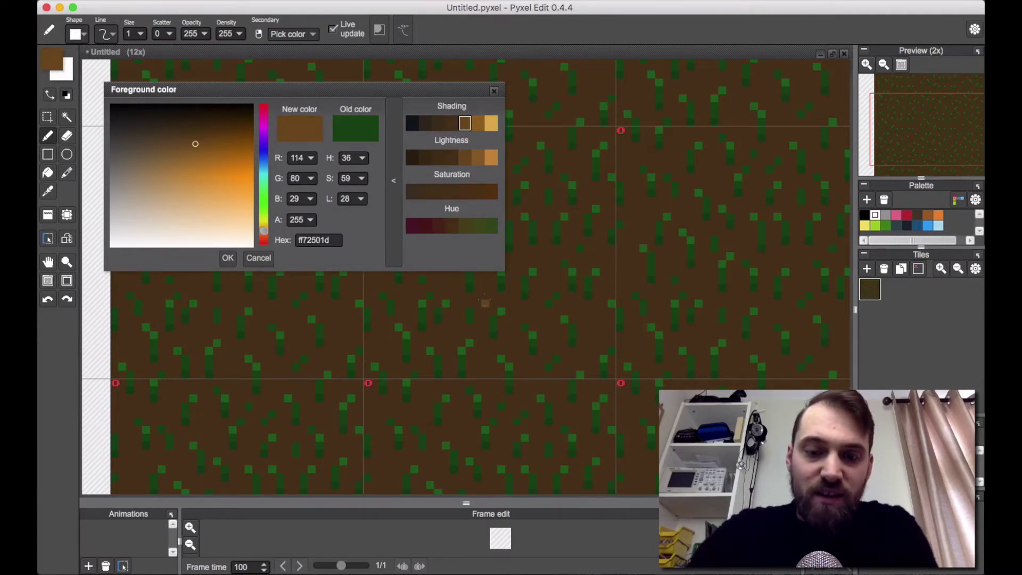
pyautogui.press('f')
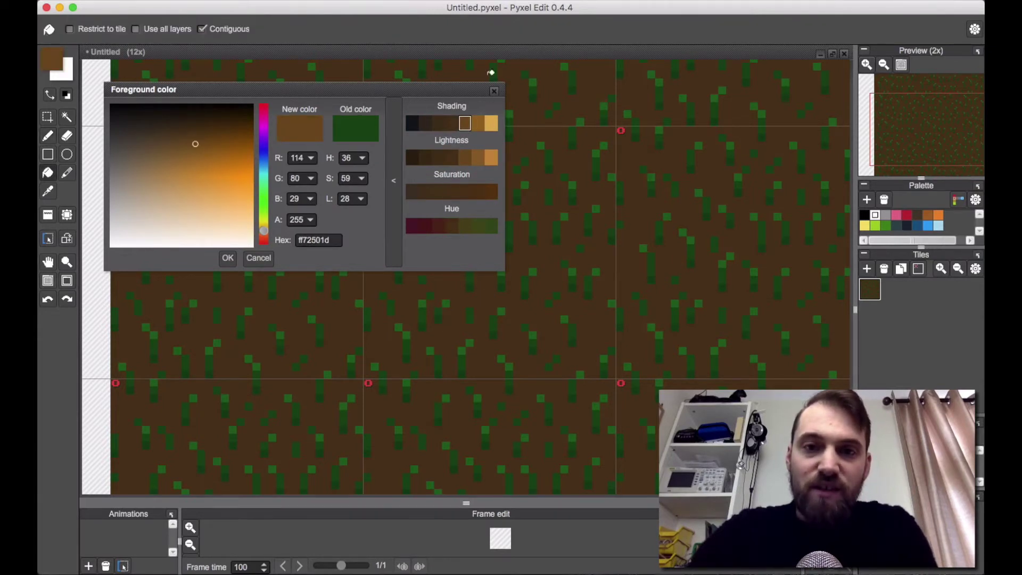
pyautogui.click(492, 342)
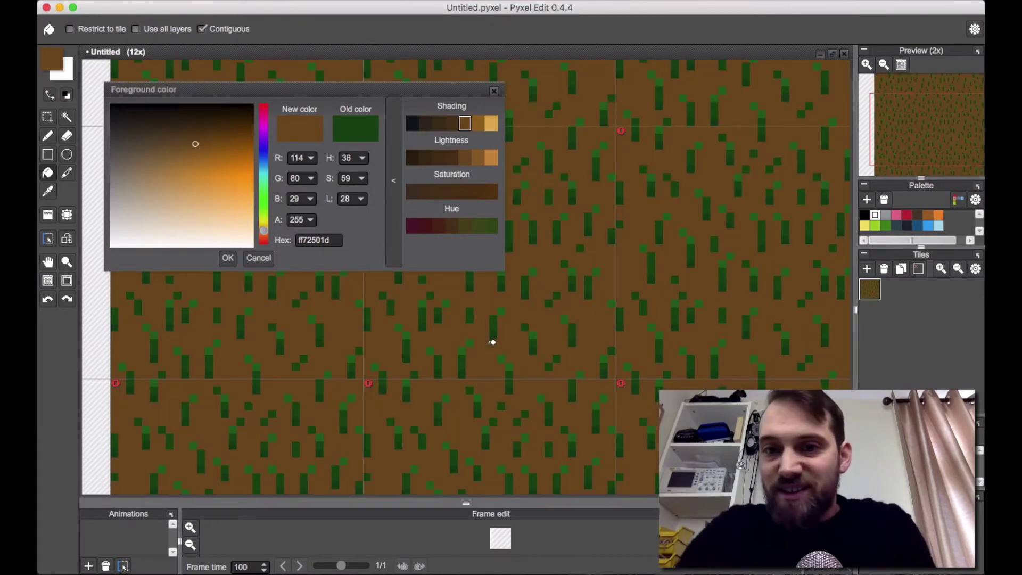
pyautogui.click(268, 260)
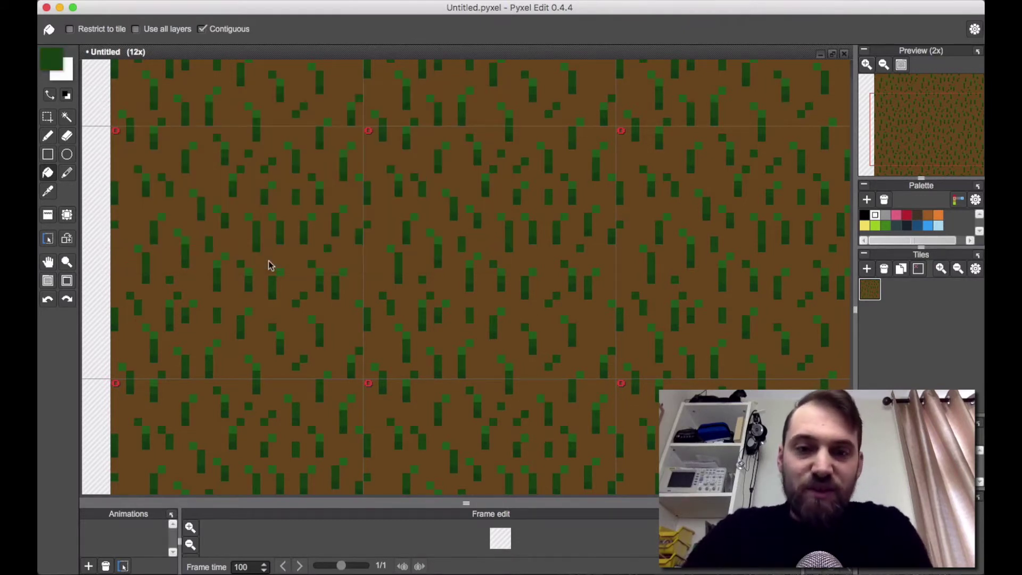
pyautogui.press('super+z')
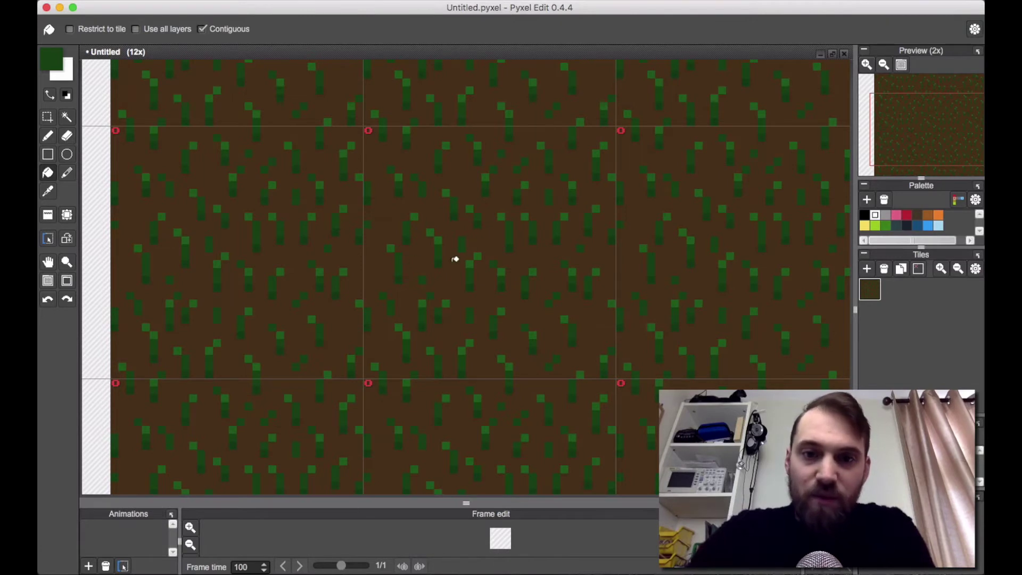
# Set the foreground color to the lighter shade of the grass green, hex ff18631d, for the pen.
pyautogui.scroll(4, 471, 309)
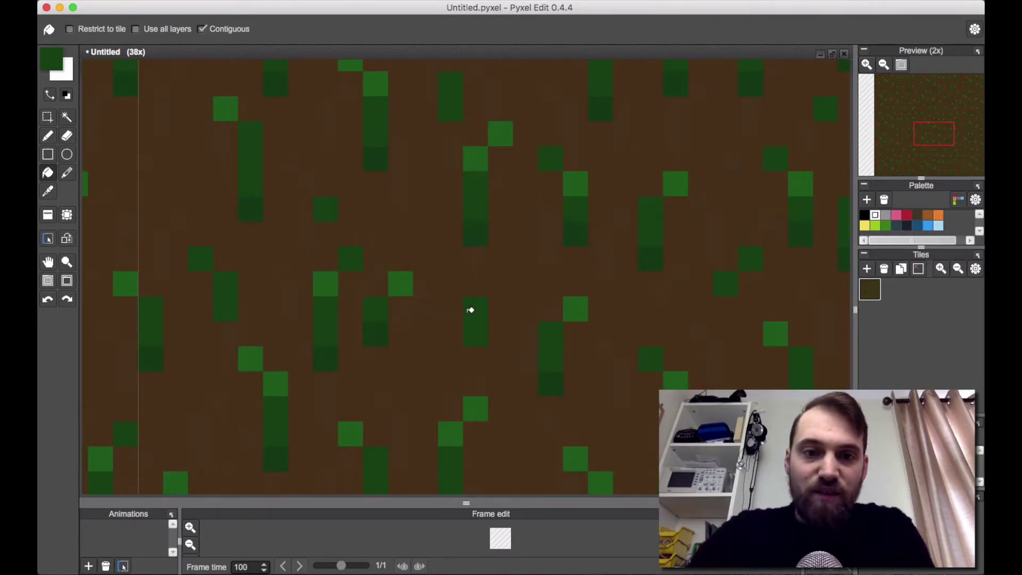
pyautogui.scroll(-2, 470, 310)
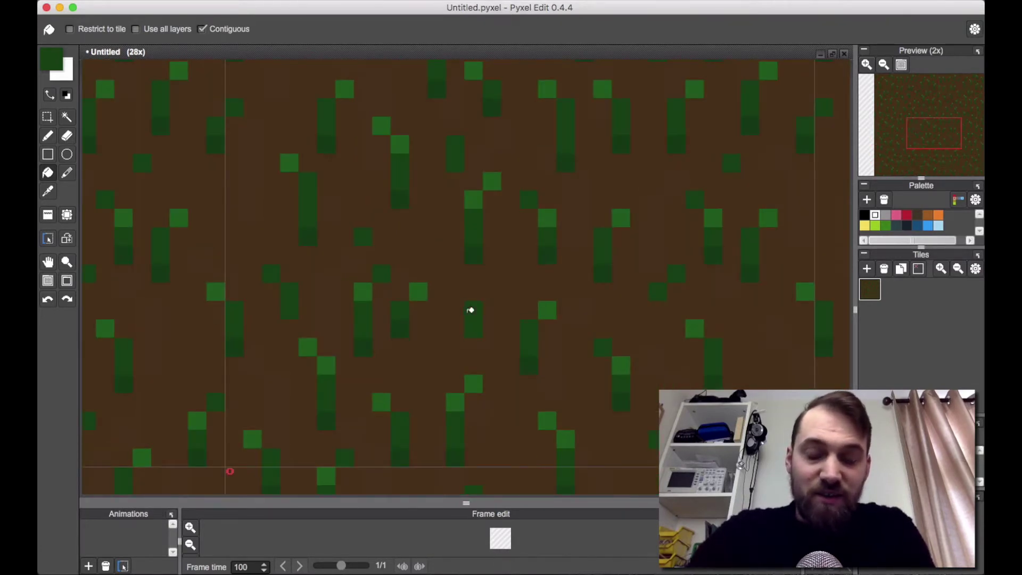
pyautogui.scroll(-2, 470, 310)
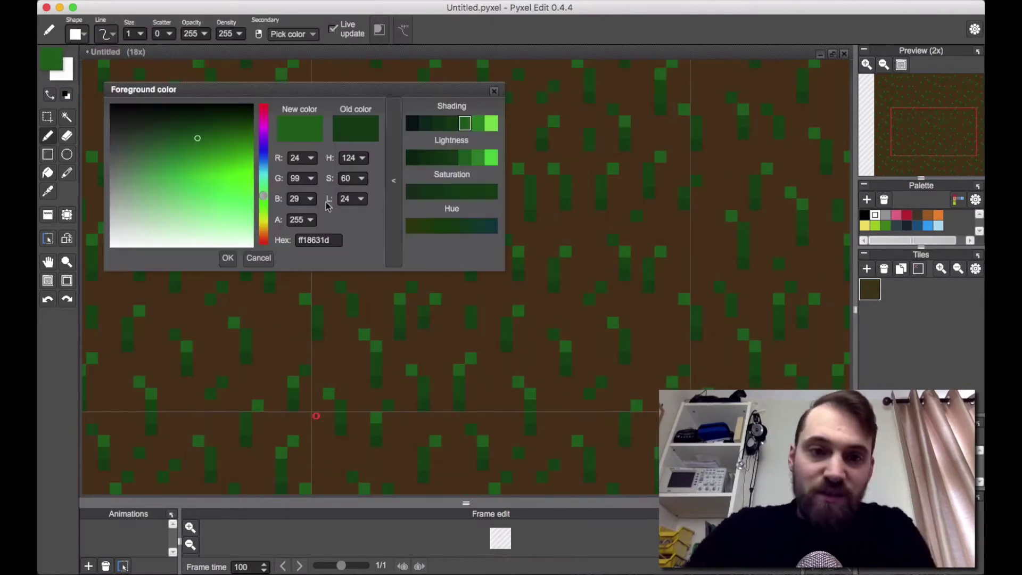
pyautogui.click(234, 257)
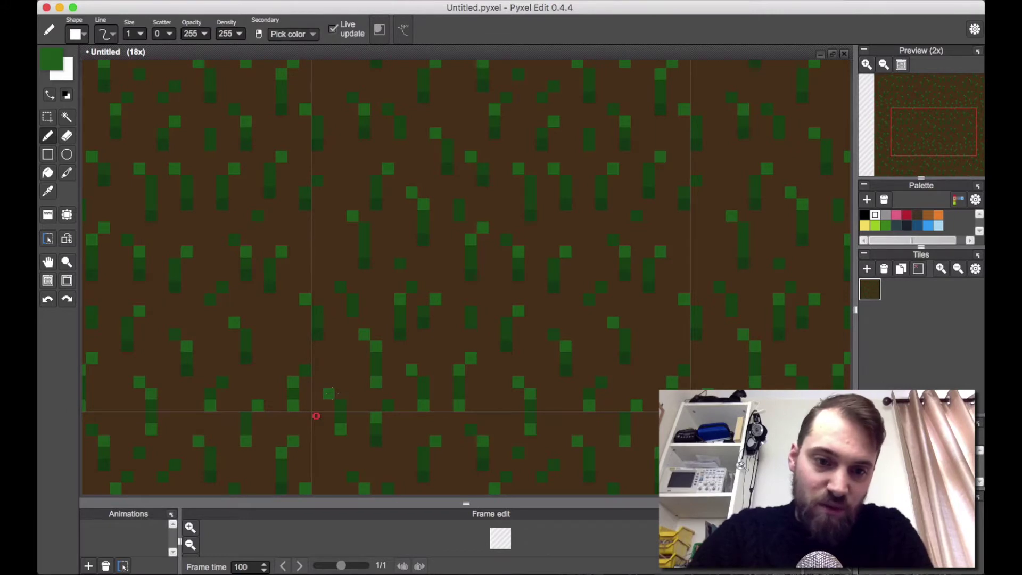
# Lighten the foreground green to hex ff268323 and brighten the tips of the grass blades along the horizontal tile seam.
pyautogui.click(51, 58)
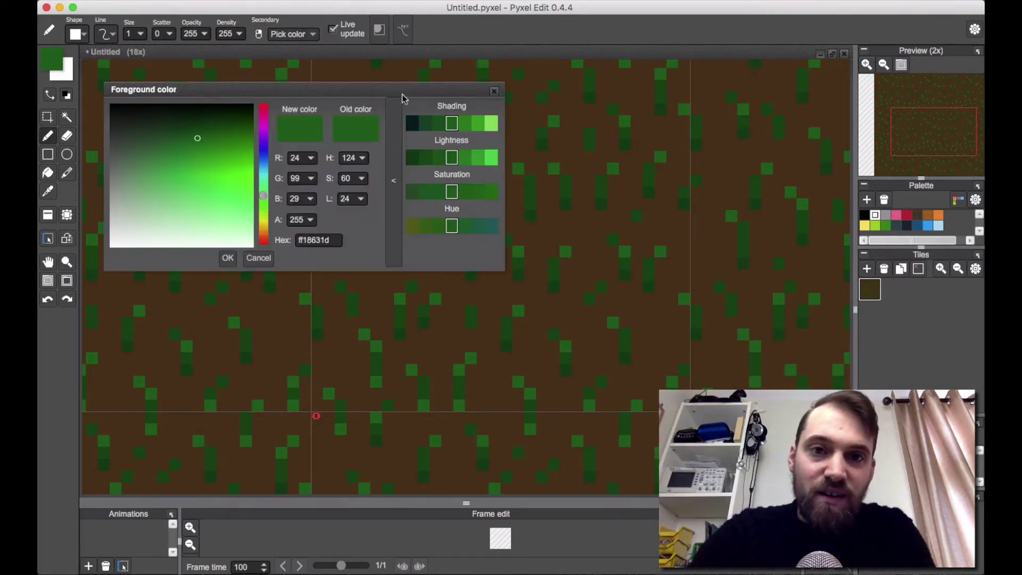
pyautogui.click(465, 125)
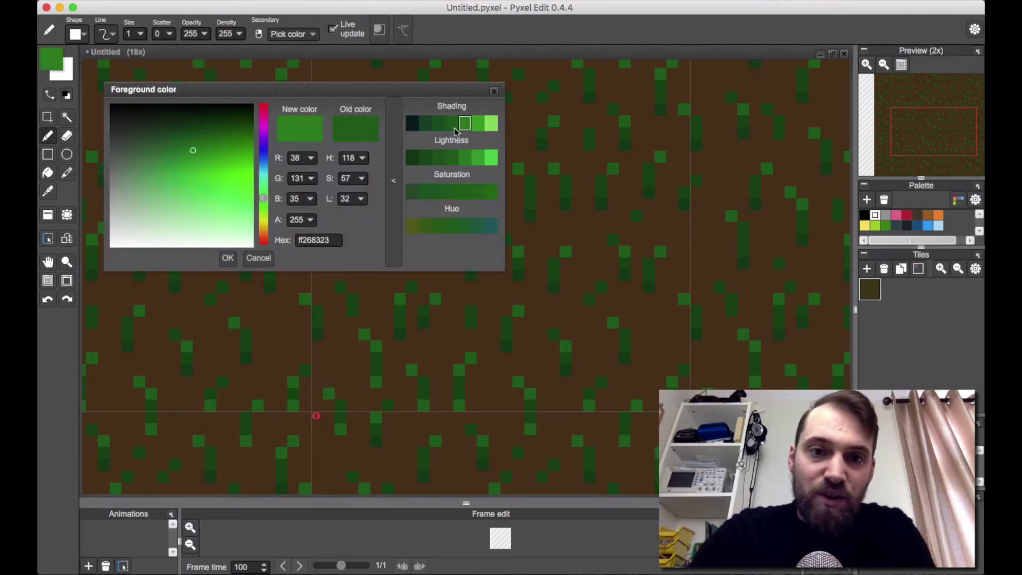
pyautogui.click(228, 257)
pyautogui.click(330, 394)
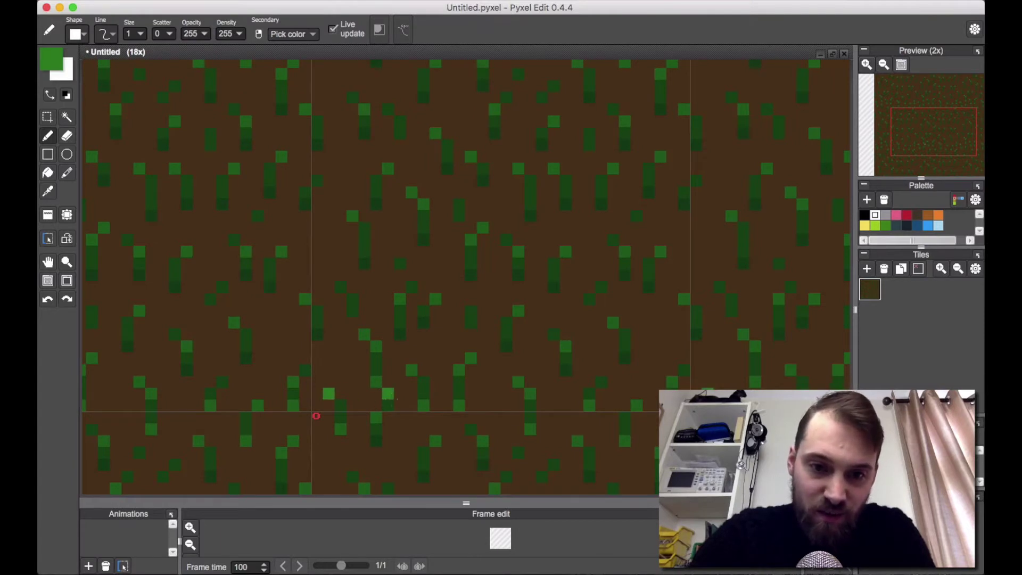
pyautogui.press('super+z')
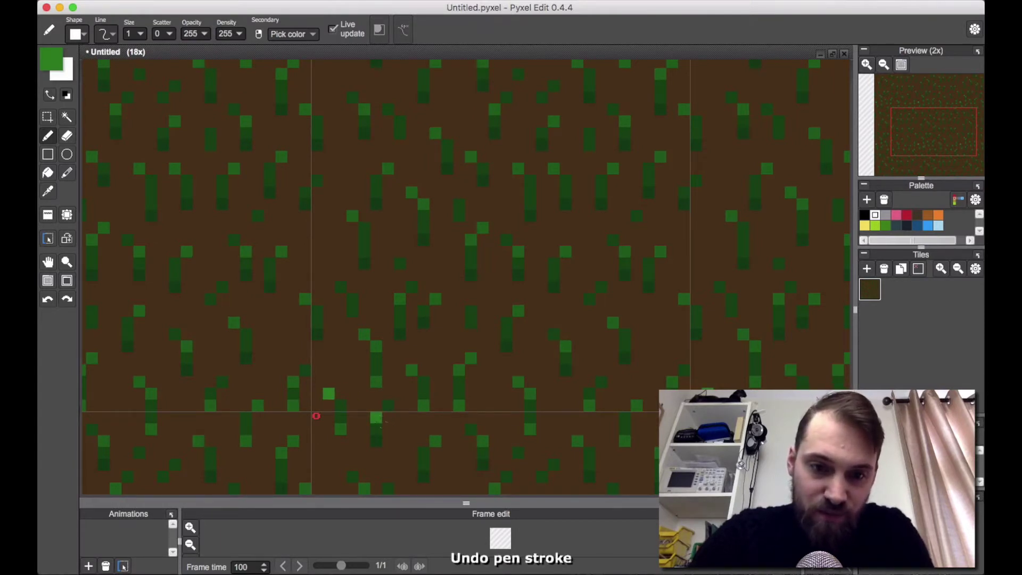
pyautogui.click(412, 370)
pyautogui.click(471, 358)
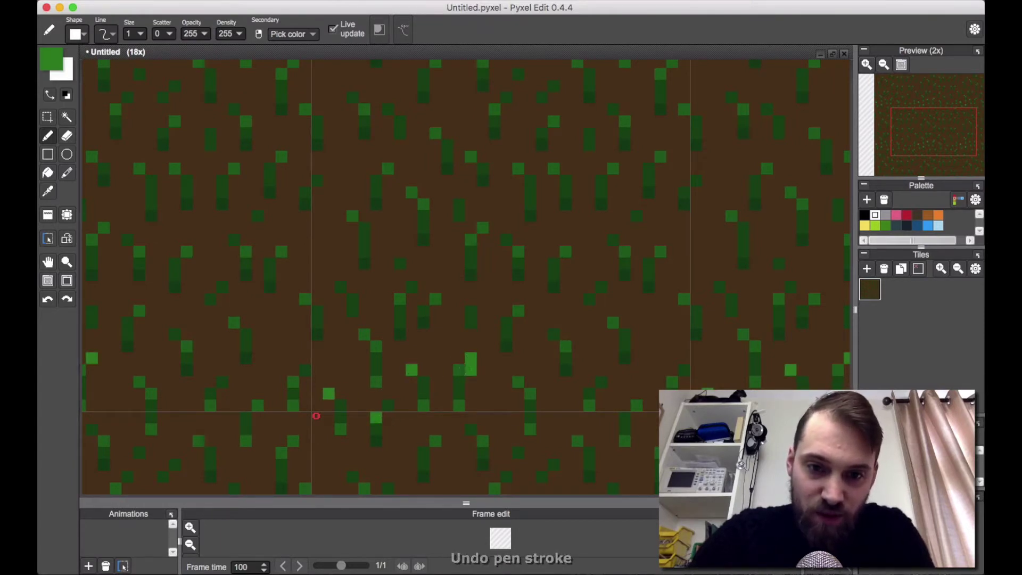
pyautogui.click(518, 381)
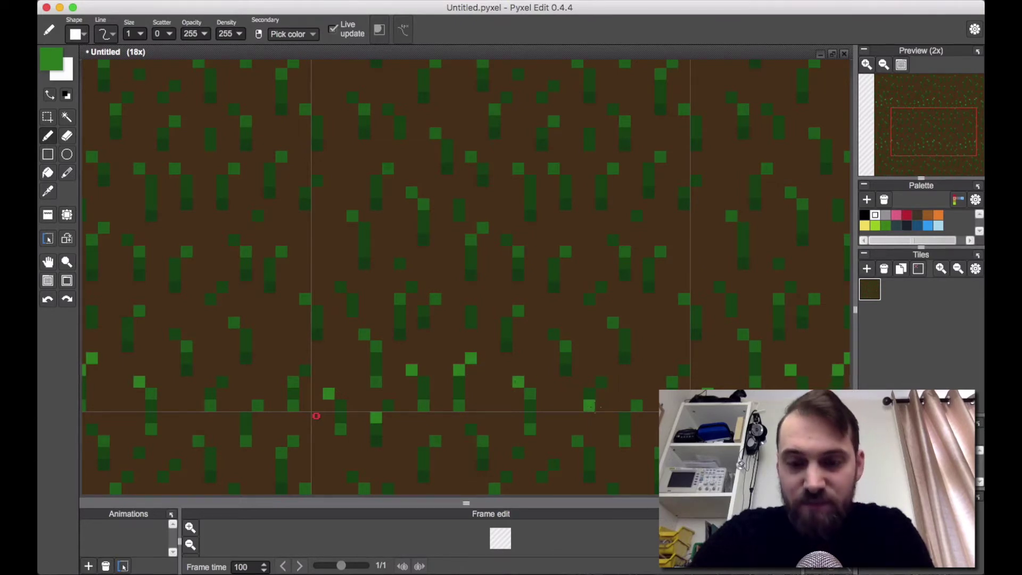
pyautogui.click(637, 406)
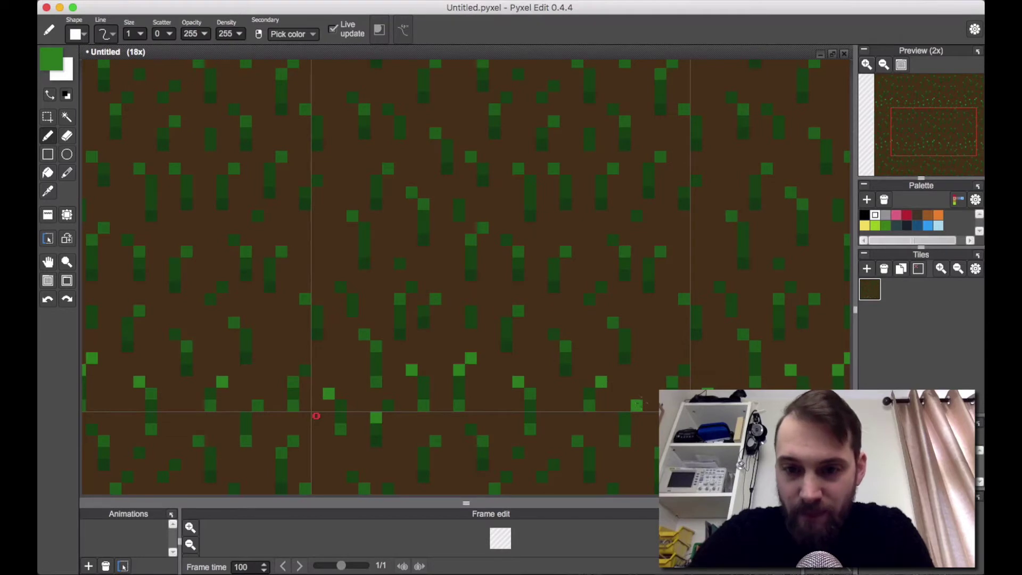
pyautogui.click(672, 382)
pyautogui.click(602, 406)
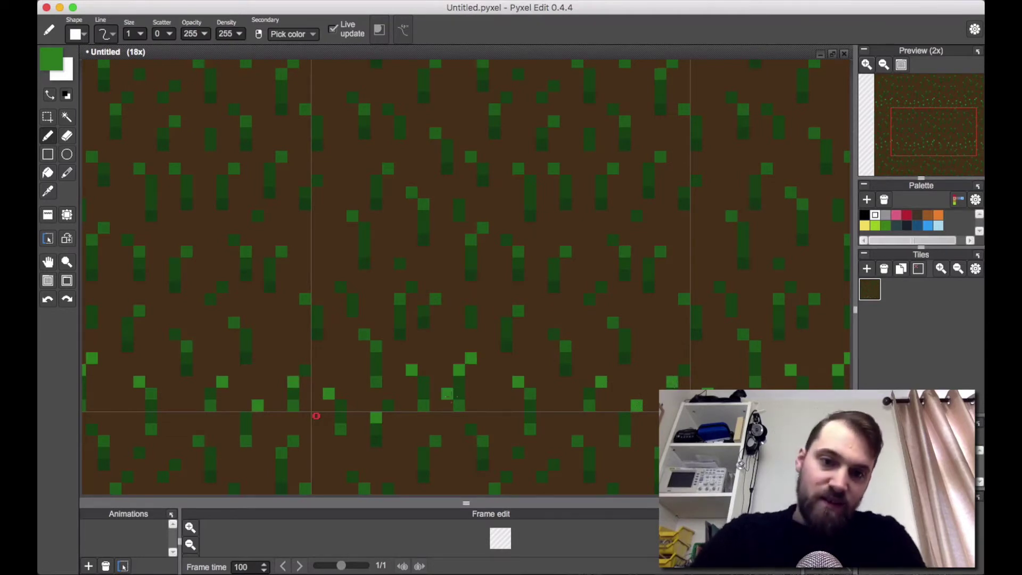
# Sample the blades' mid green, lighten it to hex ff1c6c19 and recolor the stems of the blades along the horizontal tile seam.
pyautogui.keyDown('alt'); pyautogui.click(424, 394); pyautogui.keyUp('alt')
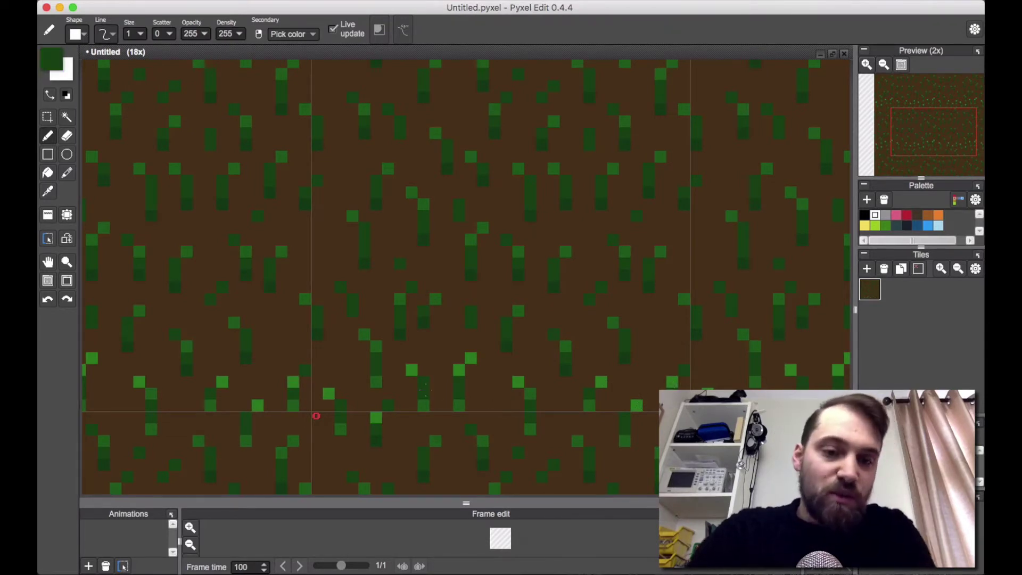
pyautogui.click(53, 62)
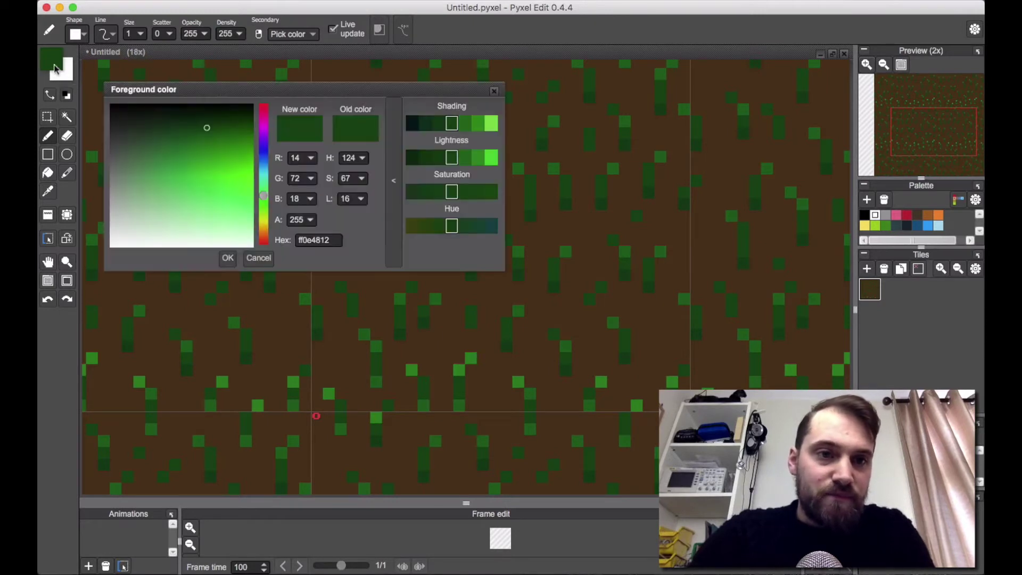
pyautogui.click(464, 124)
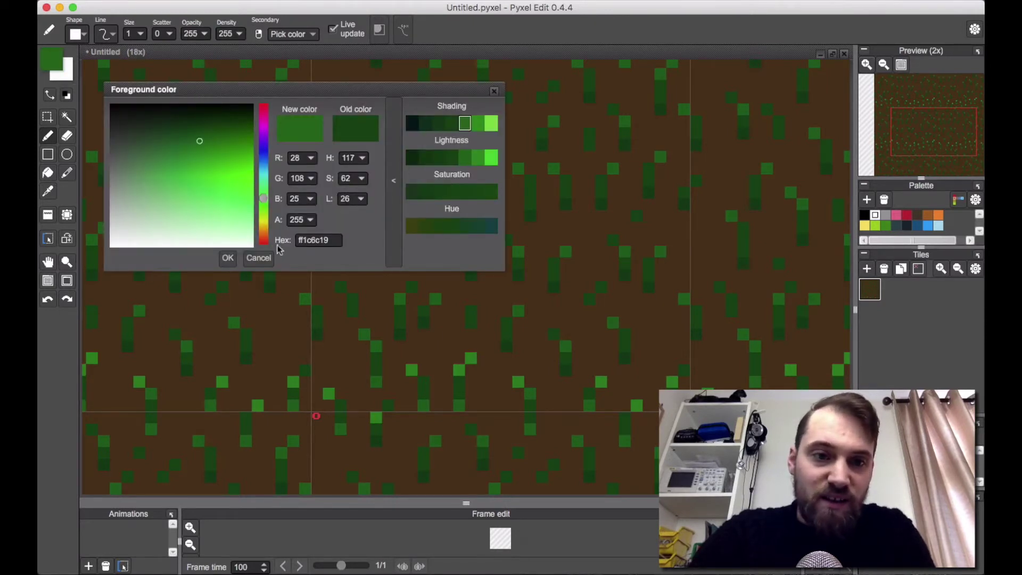
pyautogui.click(228, 258)
pyautogui.click(341, 418)
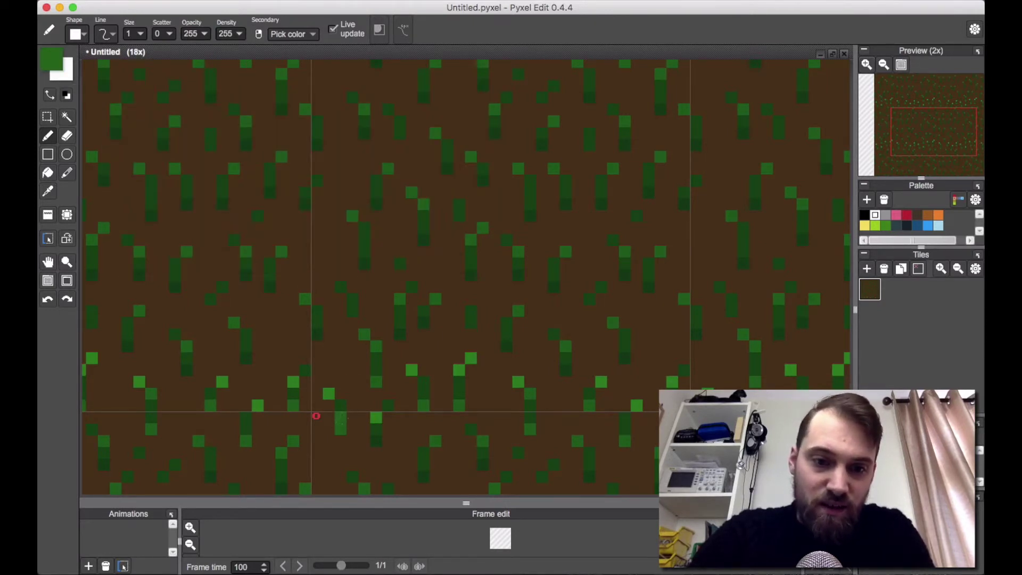
pyautogui.moveTo(376, 359); pyautogui.dragTo(378, 369)
pyautogui.click(376, 428)
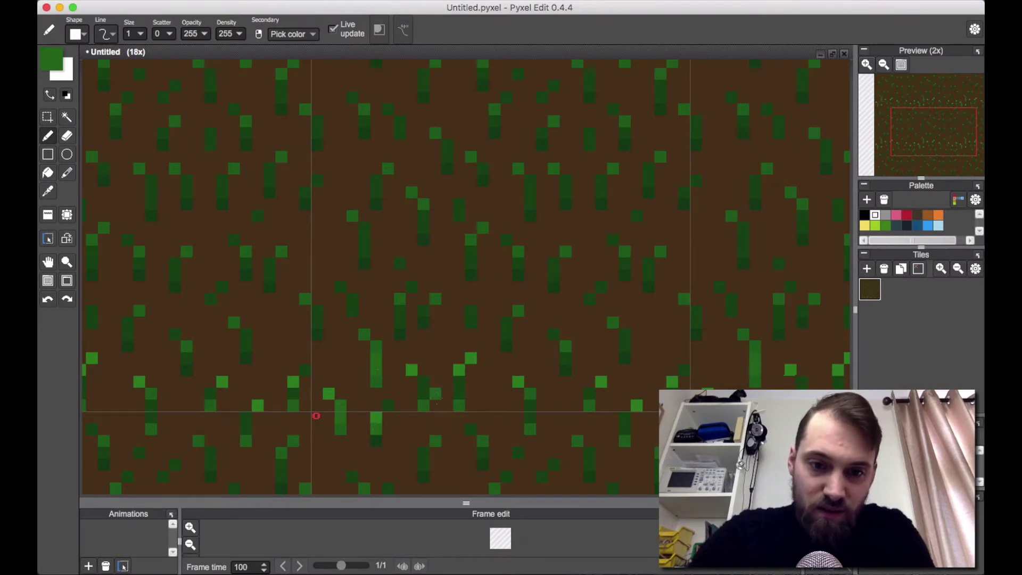
pyautogui.moveTo(425, 393)
pyautogui.mouseDown()
pyautogui.moveTo(424, 383)
pyautogui.moveTo(459, 382)
pyautogui.mouseUp()
pyautogui.moveTo(530, 406); pyautogui.dragTo(530, 417)
pyautogui.click(589, 394)
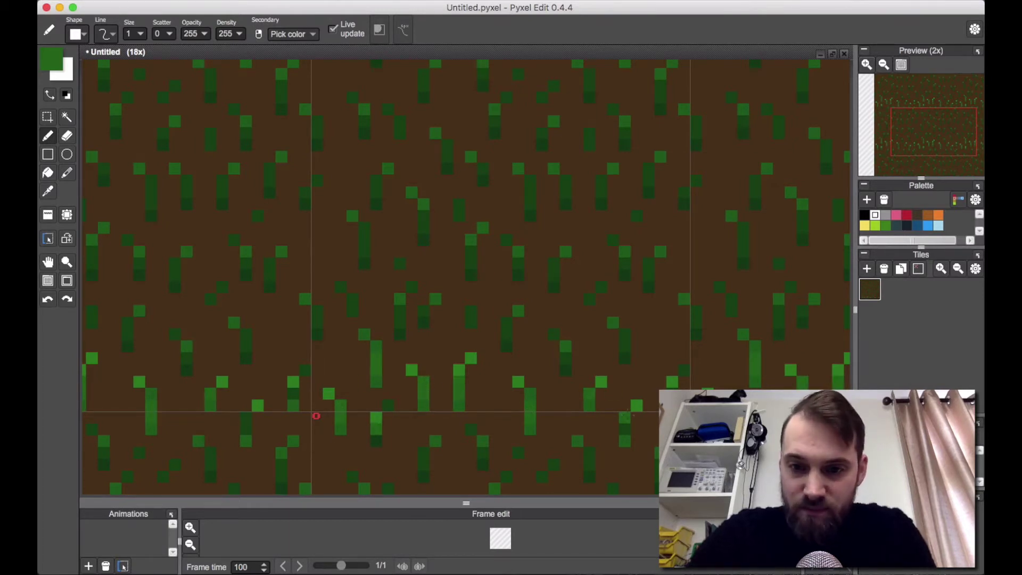
pyautogui.moveTo(624, 418); pyautogui.dragTo(625, 429)
pyautogui.click(672, 394)
# Recolor the stems of the blades near the tile's right edge with the same lighter mid green, undoing the stray stroke.
pyautogui.click(625, 334)
pyautogui.click(624, 347)
pyautogui.click(696, 322)
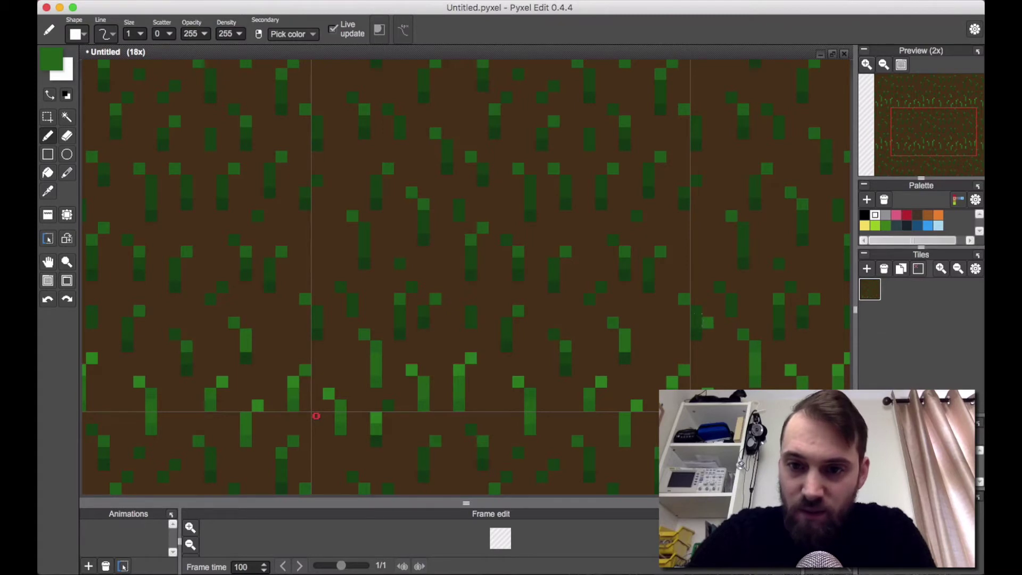
pyautogui.click(697, 311)
pyautogui.click(649, 263)
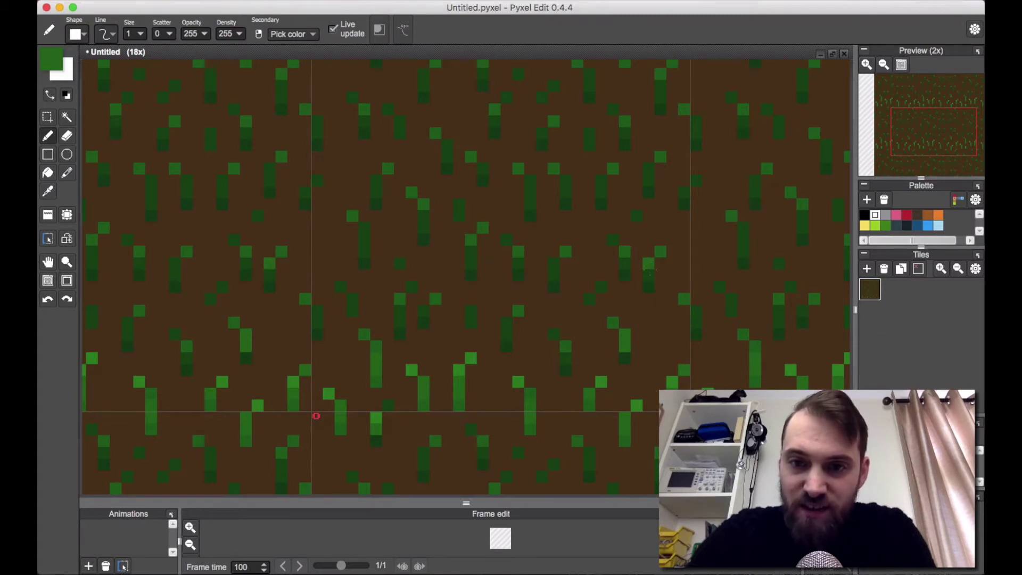
pyautogui.click(649, 275)
pyautogui.click(624, 264)
pyautogui.click(601, 287)
pyautogui.press('super+z')
# Extend the lighter mid green to the stems across the middle of the tile's lower half and undo the last stroke.
pyautogui.moveTo(565, 346); pyautogui.dragTo(565, 359)
pyautogui.moveTo(506, 335); pyautogui.dragTo(506, 323)
pyautogui.moveTo(471, 322); pyautogui.dragTo(471, 311)
pyautogui.moveTo(400, 323); pyautogui.dragTo(399, 305)
pyautogui.moveTo(352, 311); pyautogui.dragTo(341, 287)
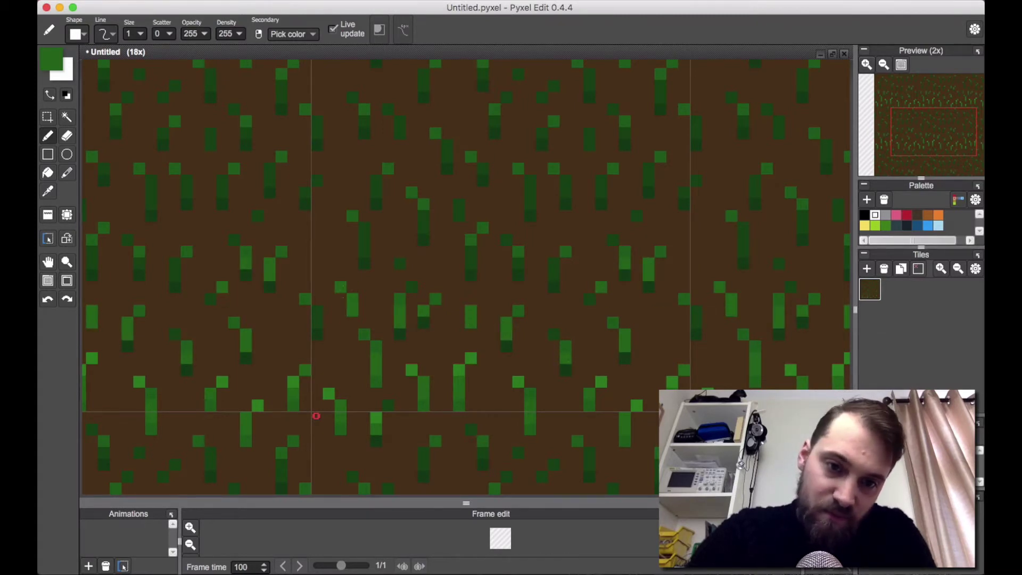
pyautogui.press('super+z')
# Sample the brightest green from a blade tip and highlight the tips in the tile's lower half, undoing misplaced strokes.
pyautogui.rightClick(376, 418)
pyautogui.moveTo(377, 346); pyautogui.dragTo(364, 334)
pyautogui.moveTo(424, 311); pyautogui.dragTo(435, 299)
pyautogui.click(400, 299)
pyautogui.press('super+z')
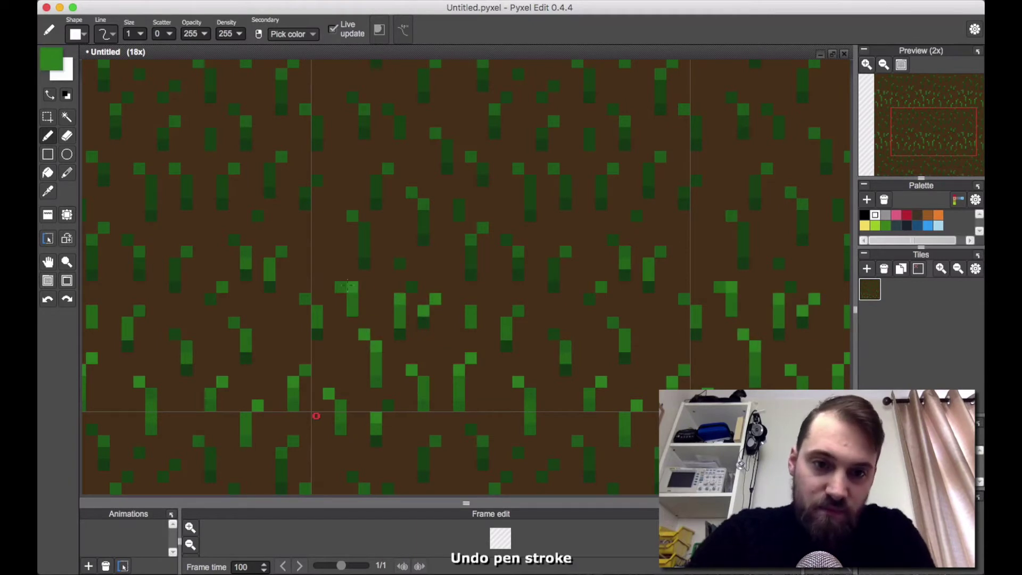
pyautogui.click(341, 287)
pyautogui.click(305, 299)
pyautogui.click(518, 311)
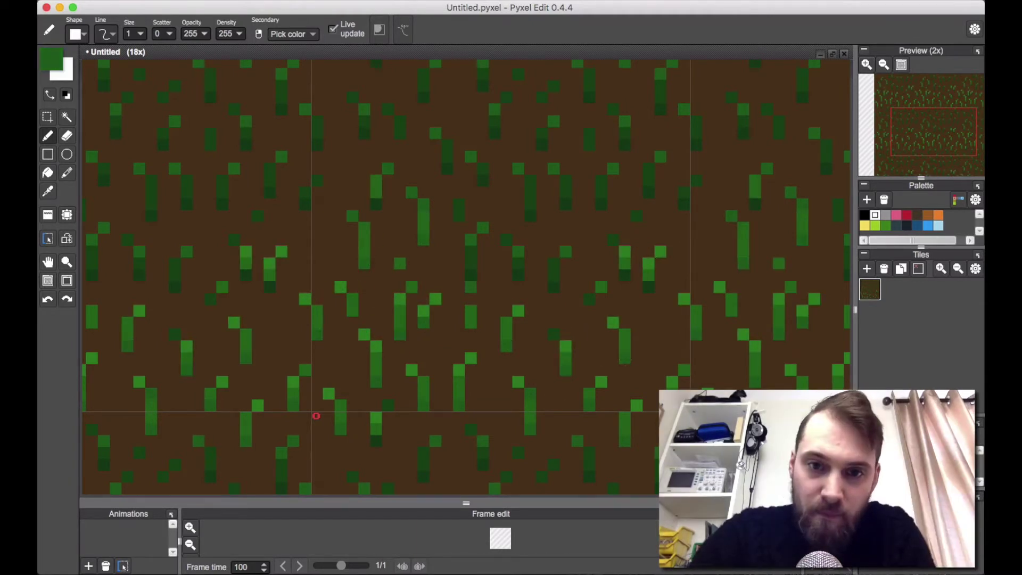
pyautogui.press('super+z')
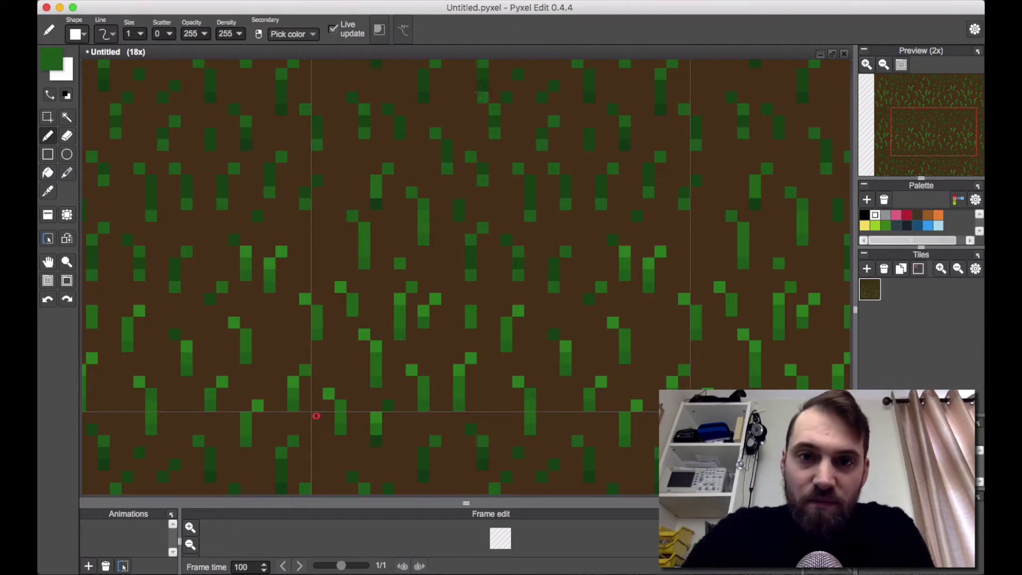
pyautogui.press('super+z')
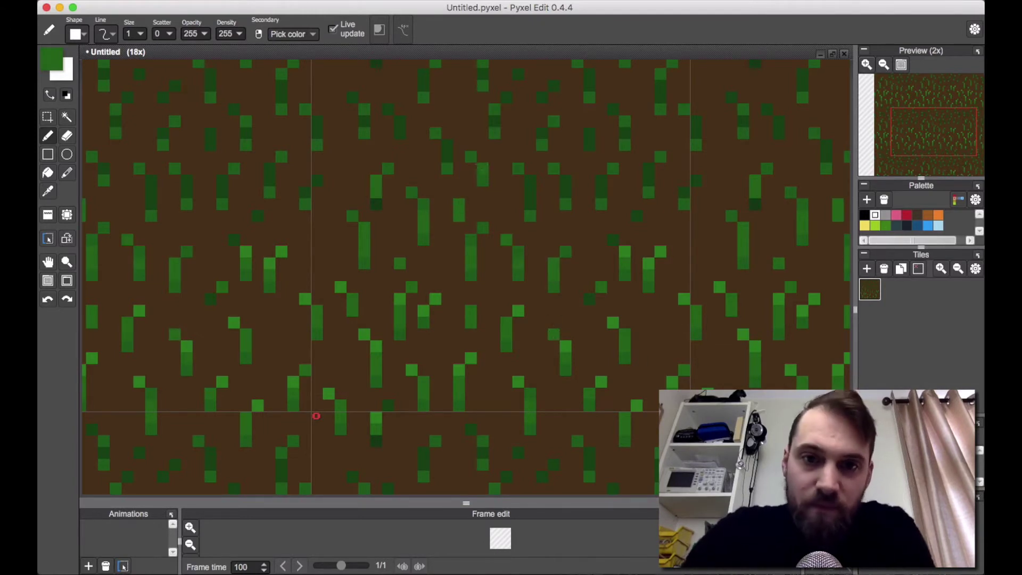
# Recolor the stems and small specks in the upper part of the tile with the lighter mid green.
pyautogui.click(482, 168)
pyautogui.moveTo(447, 157); pyautogui.dragTo(447, 145)
pyautogui.moveTo(399, 133); pyautogui.dragTo(388, 109)
pyautogui.click(364, 121)
pyautogui.moveTo(317, 120); pyautogui.dragTo(317, 133)
pyautogui.click(318, 181)
pyautogui.moveTo(531, 204); pyautogui.dragTo(530, 180)
pyautogui.moveTo(590, 299); pyautogui.dragTo(538, 344)
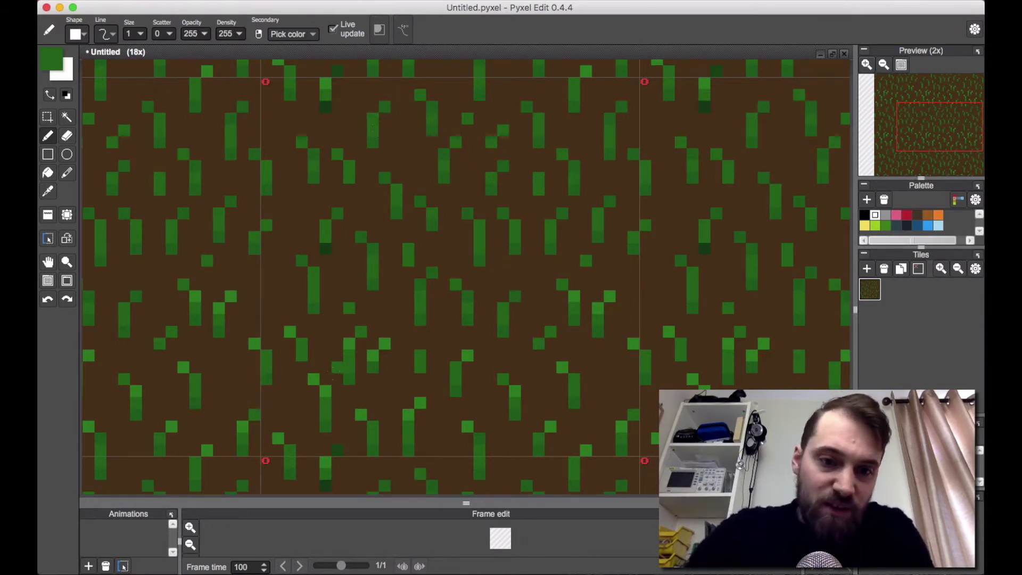
# Sample the brightest green and highlight the blade tips in the tile's upper and middle rows, undoing the misplaced pixel.
pyautogui.rightClick(316, 379)
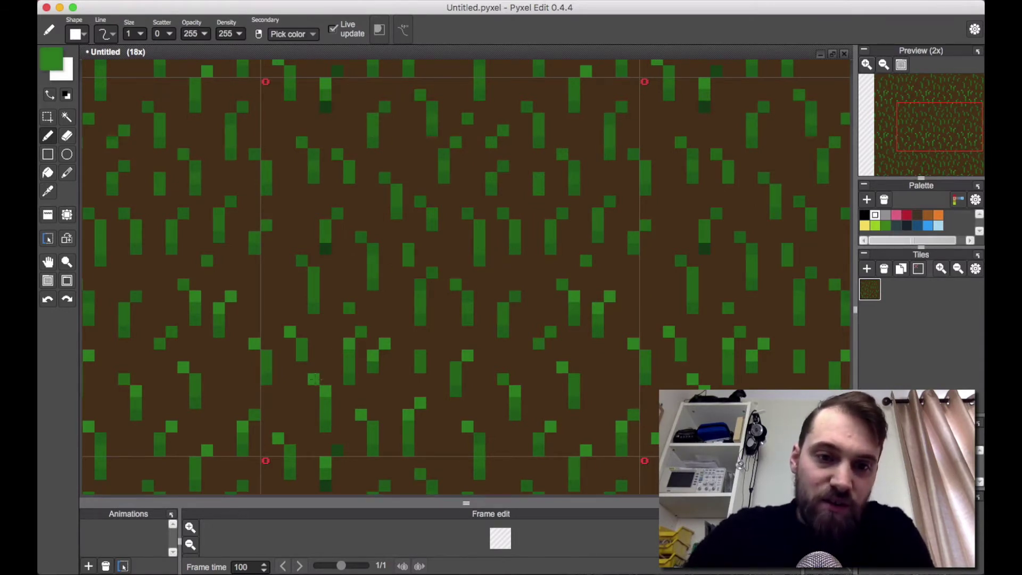
pyautogui.rightClick(529, 96)
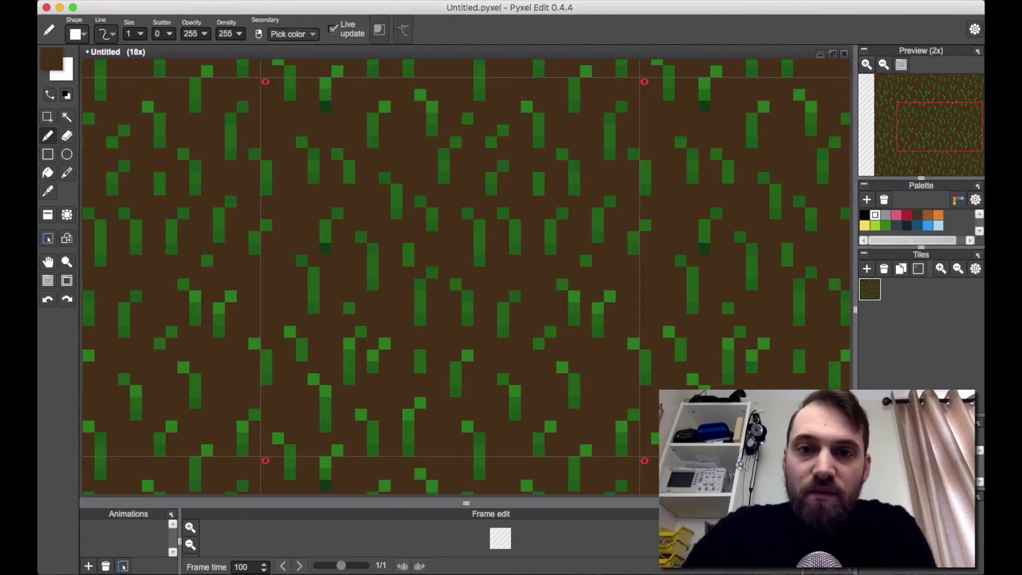
pyautogui.rightClick(574, 83)
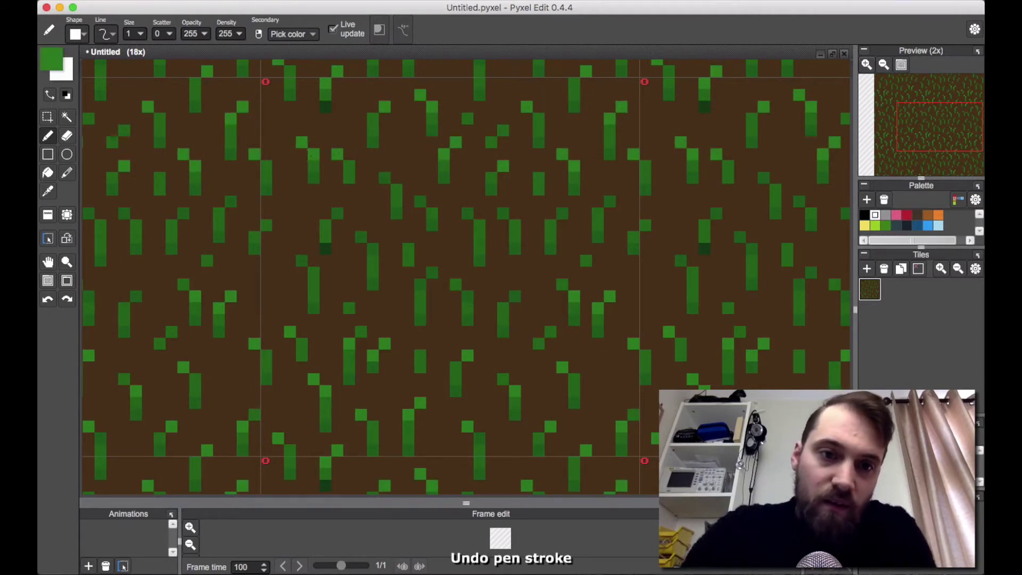
pyautogui.click(337, 213)
pyautogui.moveTo(361, 237); pyautogui.dragTo(372, 249)
pyautogui.click(302, 260)
pyautogui.moveTo(420, 284); pyautogui.dragTo(432, 273)
pyautogui.click(467, 296)
pyautogui.click(526, 296)
pyautogui.press('super+z')
pyautogui.click(515, 296)
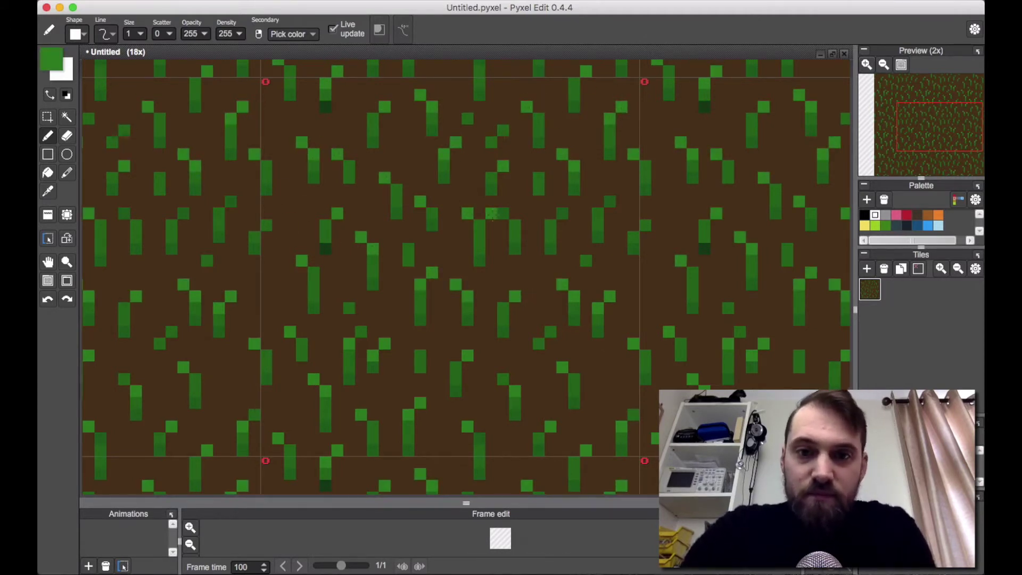
# Examine how the brightened grass pattern repeats across the tiles, both close up and from a distance.
pyautogui.scroll(-2, 471, 266)
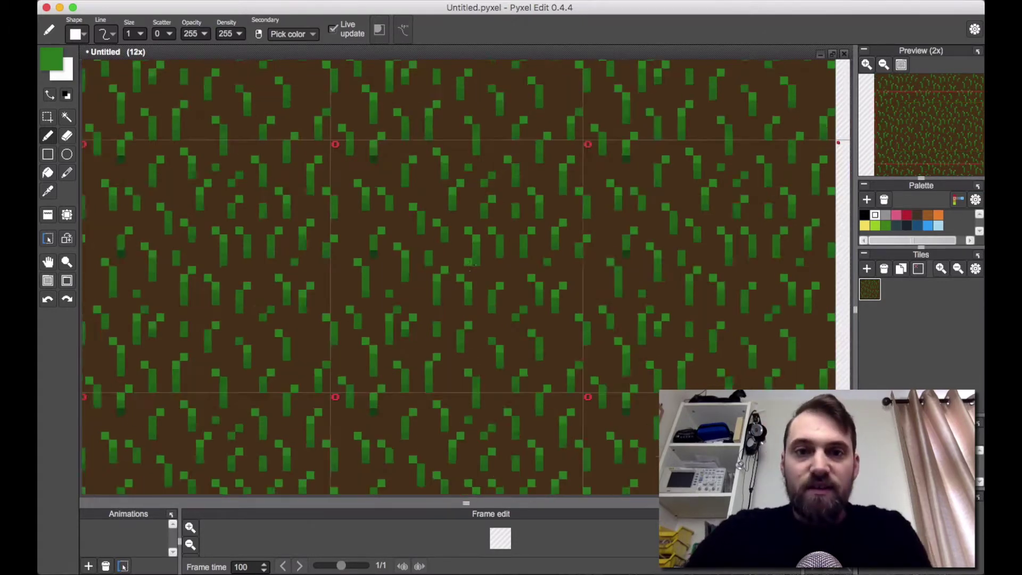
pyautogui.scroll(-3, 471, 265)
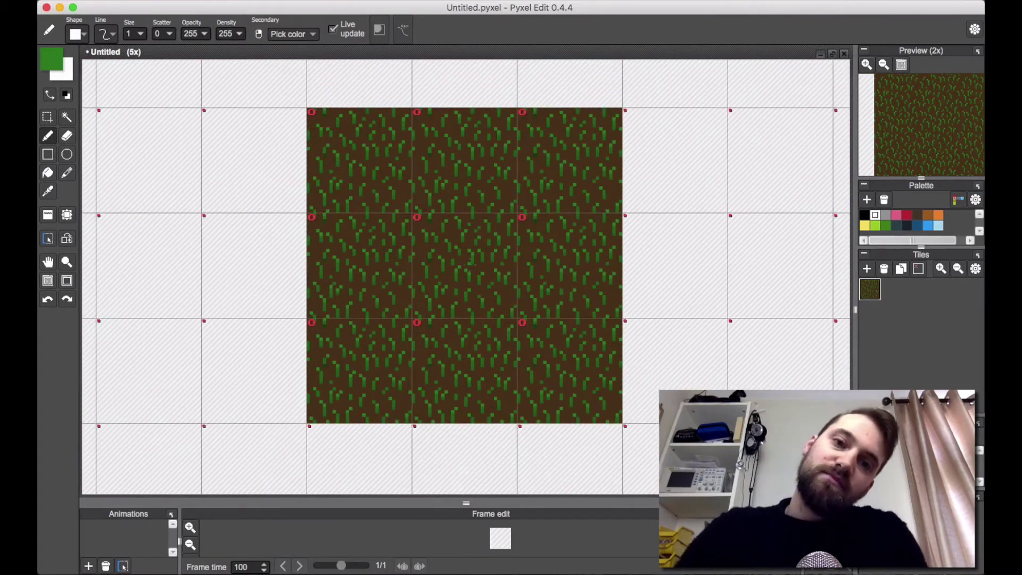
pyautogui.scroll(4, 470, 262)
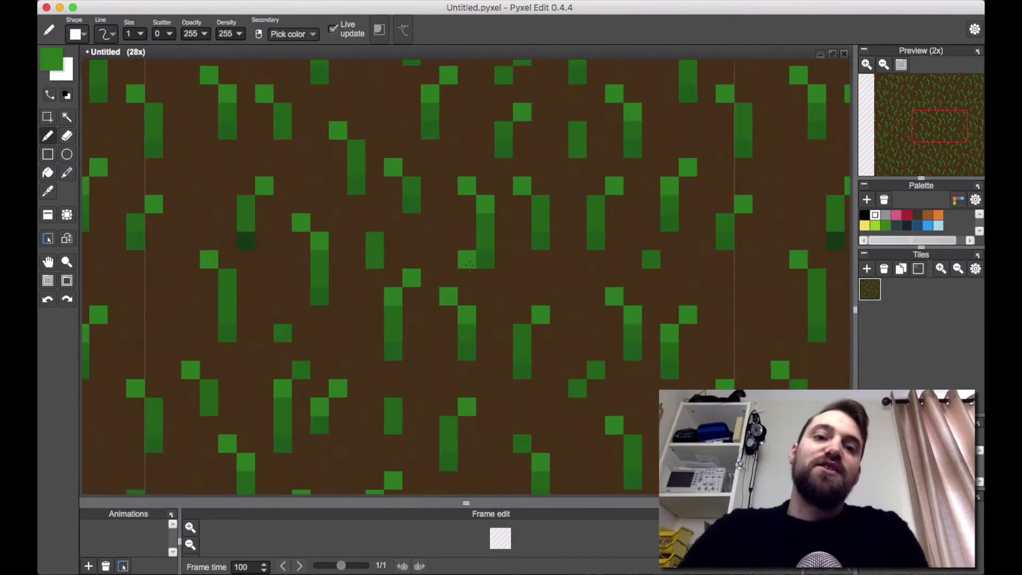
pyautogui.scroll(-3, 524, 292)
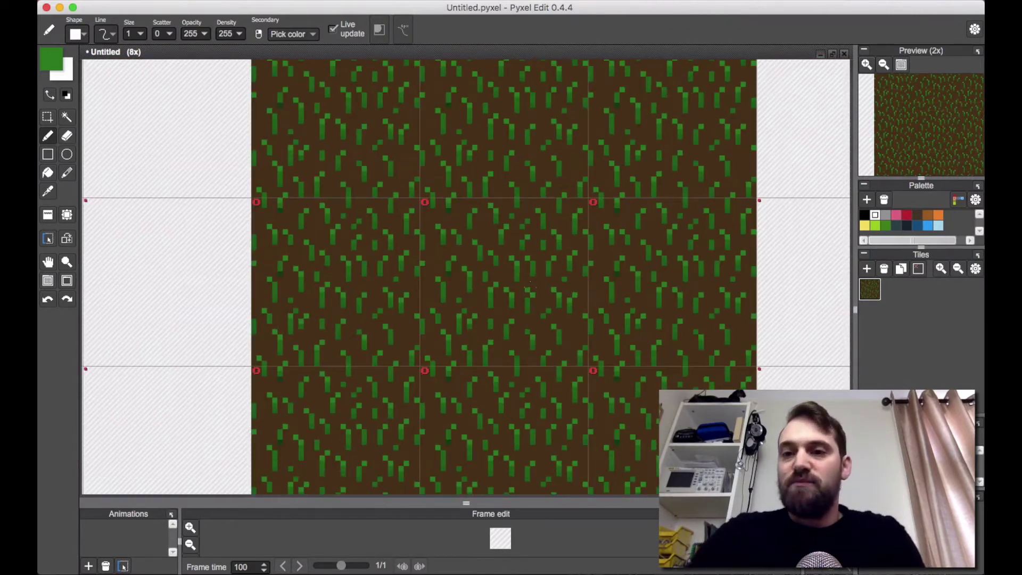
pyautogui.scroll(-1, 530, 286)
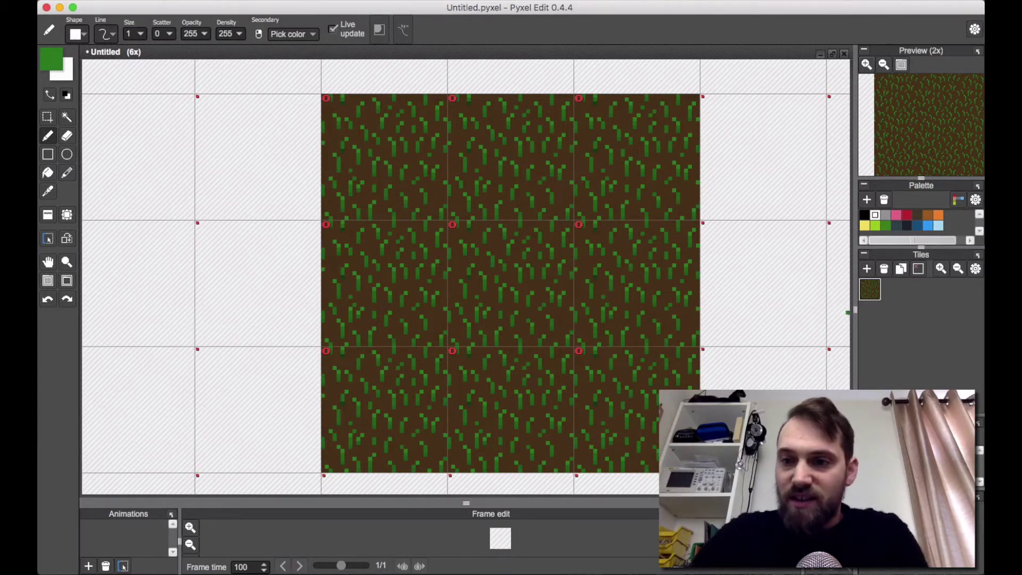
# Duplicate the grass tile and place the copy in the top-row middle cell of the three-by-three tile block.
pyautogui.click(872, 291)
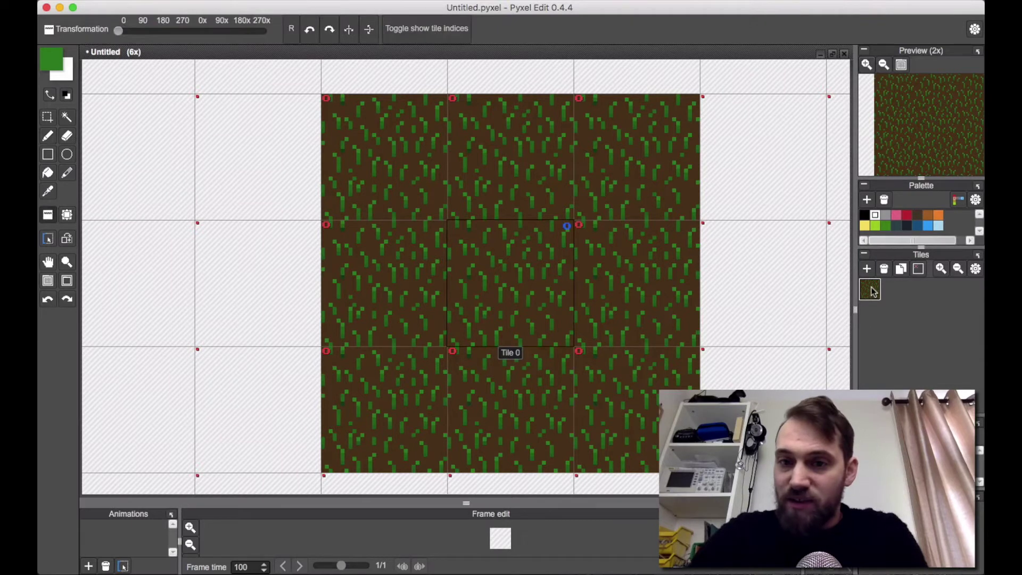
pyautogui.click(900, 270)
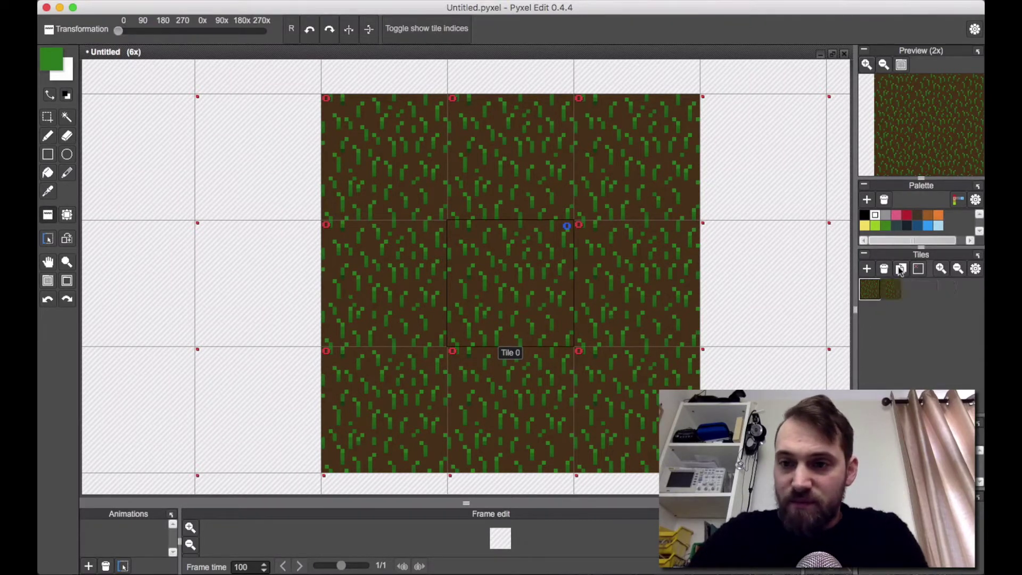
pyautogui.moveTo(890, 289); pyautogui.dragTo(508, 155)
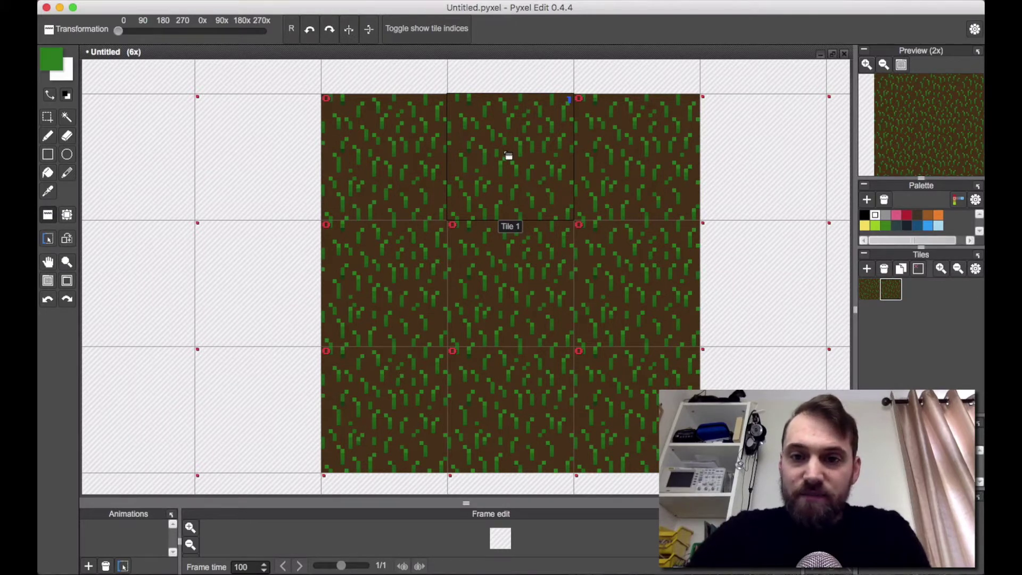
pyautogui.moveTo(508, 155); pyautogui.dragTo(552, 118)
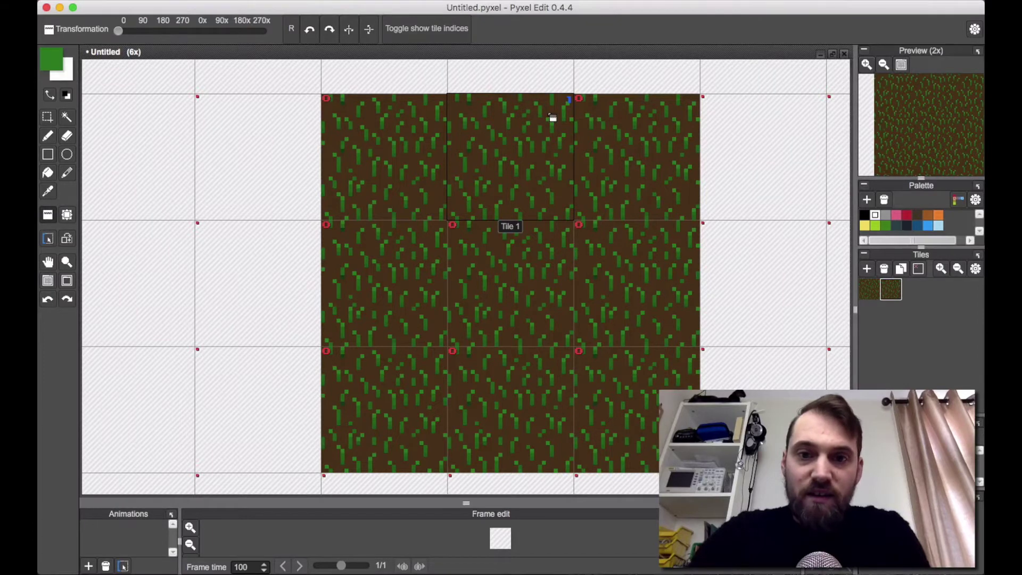
# Sample the soil brown and paint over the grass blades in the upper-right part of the duplicated tile with the pen.
pyautogui.scroll(4, 553, 118)
pyautogui.moveTo(548, 109); pyautogui.dragTo(552, 141)
pyautogui.press('b')
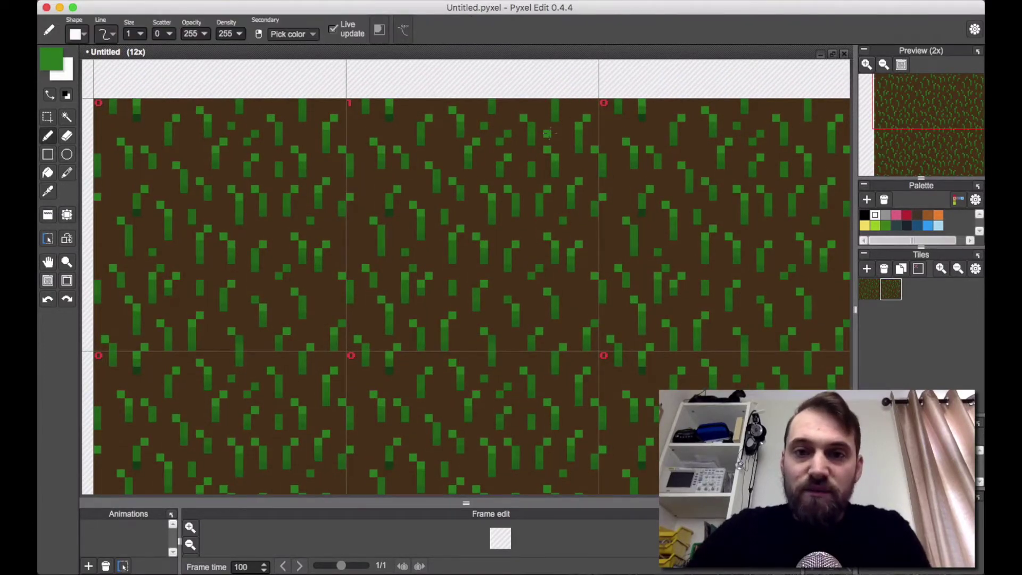
pyautogui.keyDown('alt'); pyautogui.click(554, 132); pyautogui.keyUp('alt')
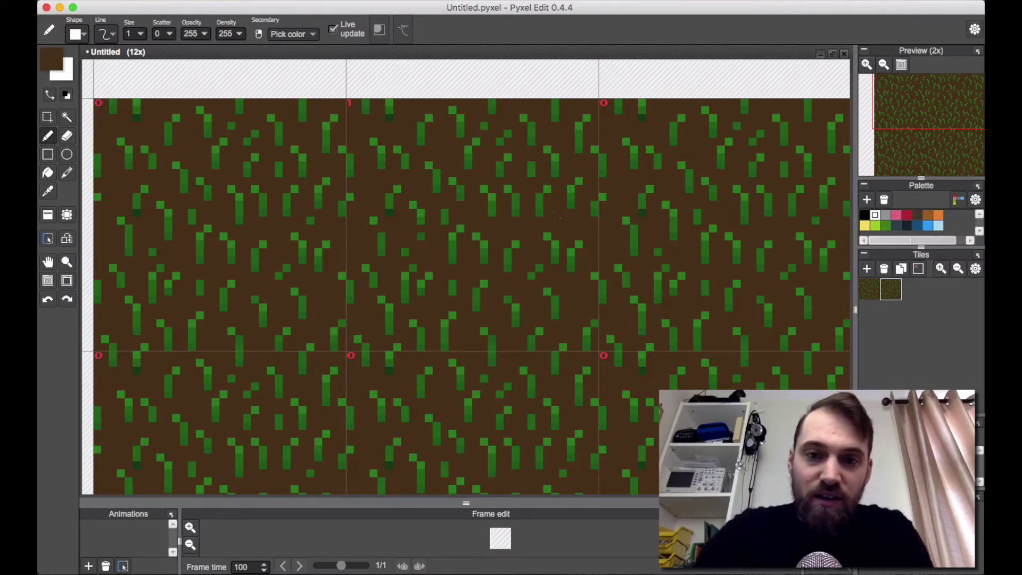
pyautogui.moveTo(549, 216)
pyautogui.mouseDown()
pyautogui.moveTo(492, 212)
pyautogui.moveTo(516, 204)
pyautogui.moveTo(487, 226)
pyautogui.mouseUp()
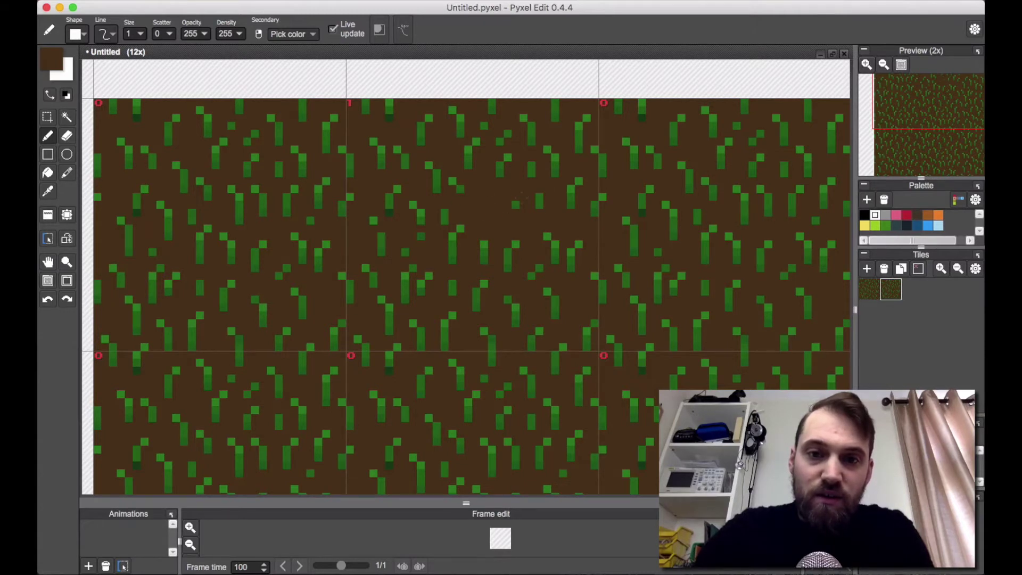
pyautogui.moveTo(543, 187)
pyautogui.mouseDown()
pyautogui.moveTo(543, 223)
pyautogui.moveTo(580, 186)
pyautogui.moveTo(599, 210)
pyautogui.moveTo(574, 179)
pyautogui.moveTo(580, 122)
pyautogui.mouseUp()
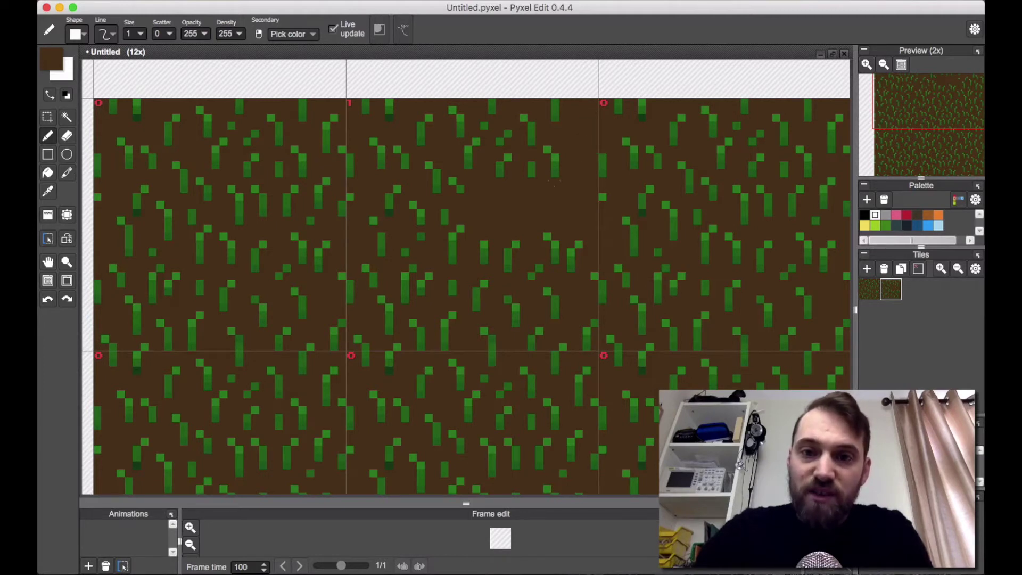
pyautogui.moveTo(556, 177); pyautogui.dragTo(548, 146)
pyautogui.moveTo(532, 177)
pyautogui.mouseDown()
pyautogui.moveTo(540, 128)
pyautogui.moveTo(524, 122)
pyautogui.moveTo(555, 121)
pyautogui.mouseUp()
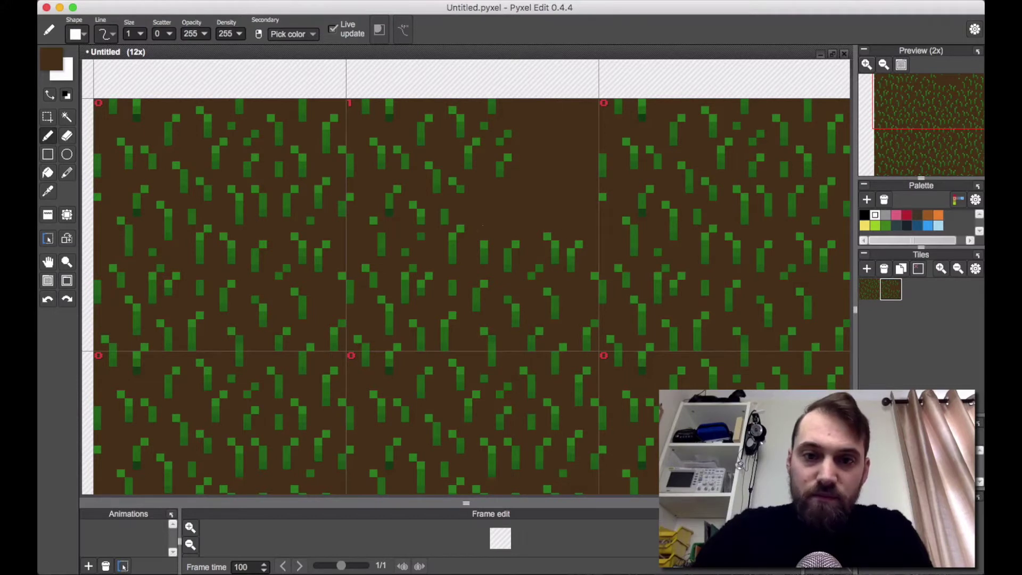
# Paint out the remaining grass in the upper-left part of the duplicated tile with brown and erase the stray pixels above it.
pyautogui.moveTo(460, 228)
pyautogui.mouseDown()
pyautogui.moveTo(442, 214)
pyautogui.moveTo(432, 241)
pyautogui.moveTo(421, 212)
pyautogui.mouseUp()
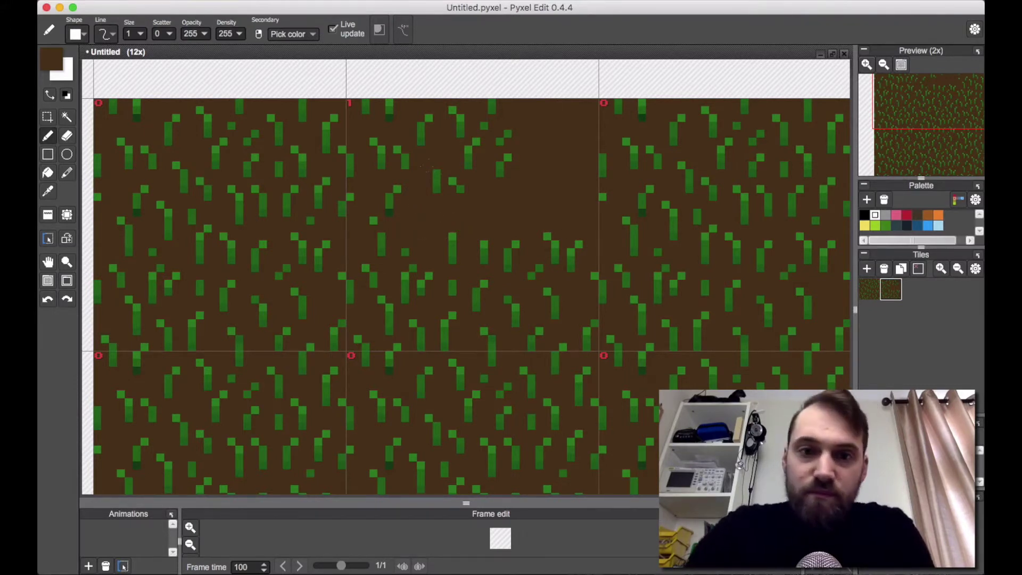
pyautogui.moveTo(430, 165)
pyautogui.mouseDown()
pyautogui.moveTo(467, 178)
pyautogui.moveTo(470, 193)
pyautogui.moveTo(445, 179)
pyautogui.moveTo(475, 157)
pyautogui.moveTo(482, 134)
pyautogui.moveTo(464, 158)
pyautogui.moveTo(492, 103)
pyautogui.mouseUp()
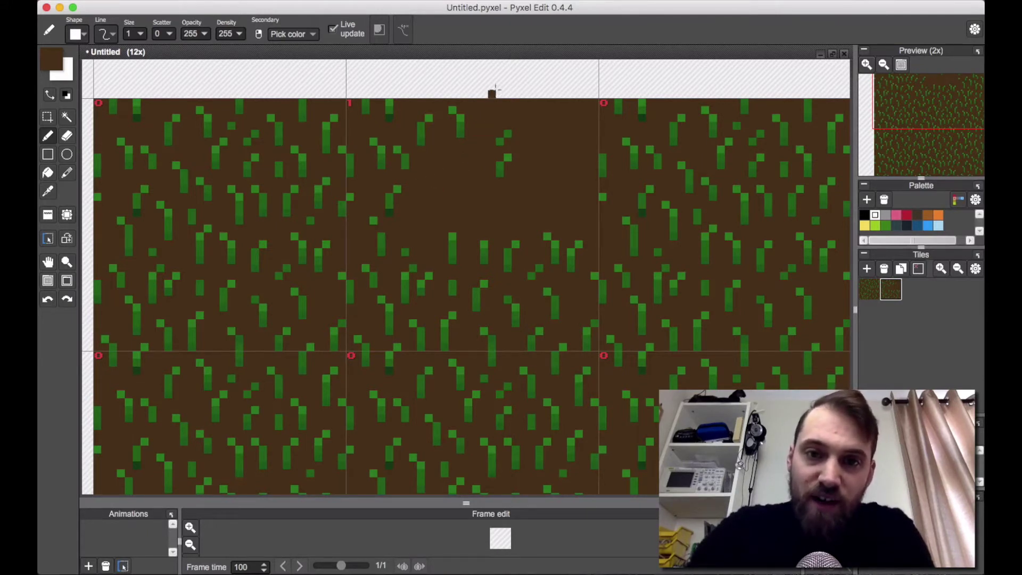
pyautogui.click(495, 91)
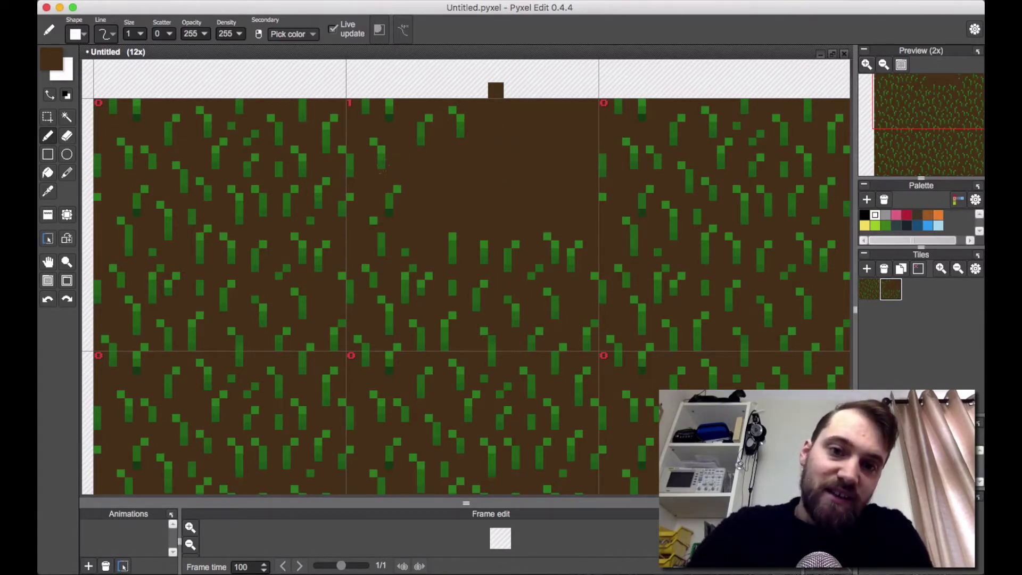
pyautogui.moveTo(381, 170)
pyautogui.mouseDown()
pyautogui.moveTo(371, 143)
pyautogui.moveTo(351, 156)
pyautogui.mouseUp()
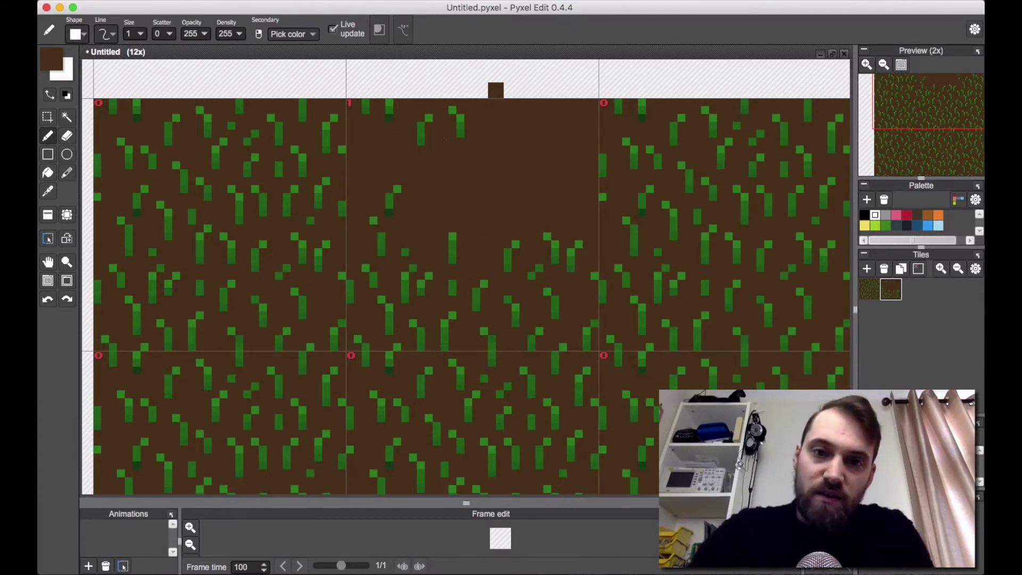
pyautogui.moveTo(463, 128)
pyautogui.mouseDown()
pyautogui.moveTo(451, 110)
pyautogui.moveTo(421, 143)
pyautogui.mouseUp()
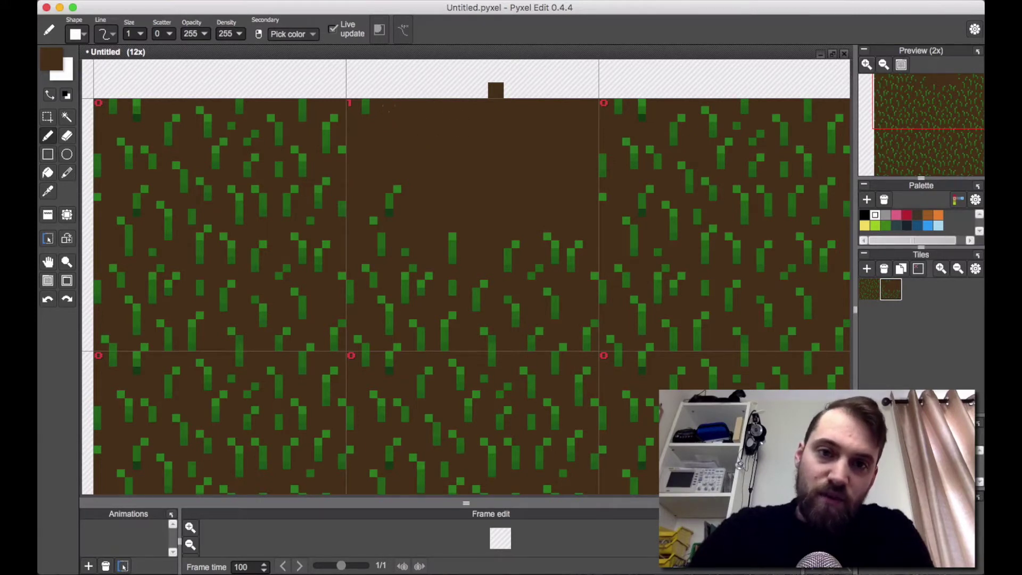
pyautogui.click(365, 106)
pyautogui.press('e')
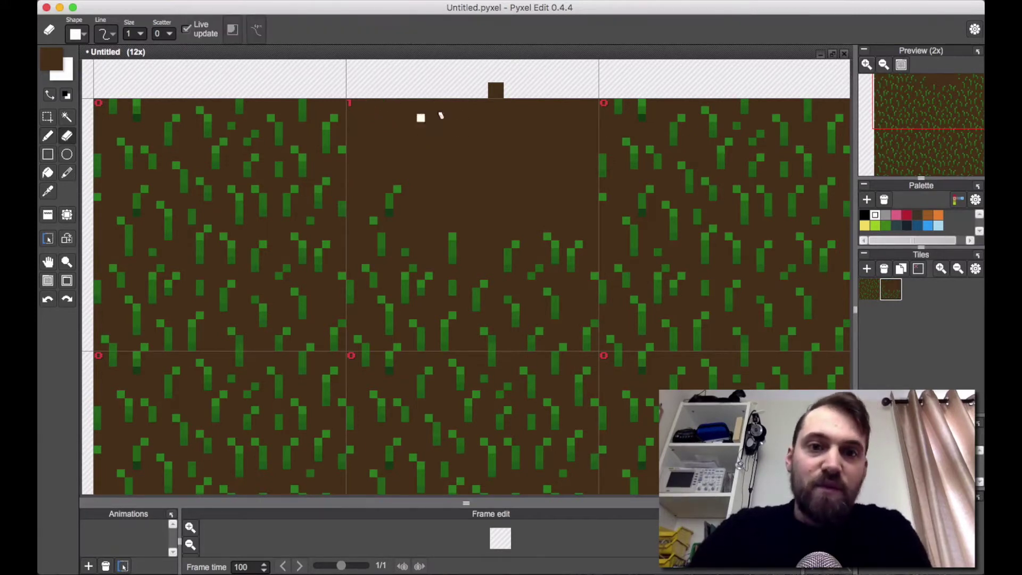
pyautogui.click(496, 89)
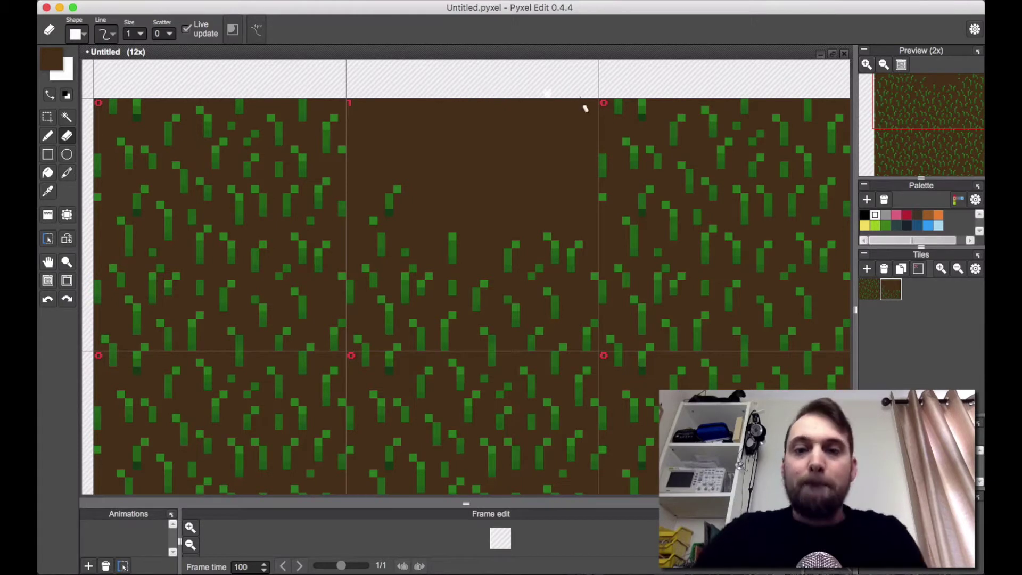
# Place the partly cleared tile in the two outer cells of the top row.
pyautogui.click(896, 286)
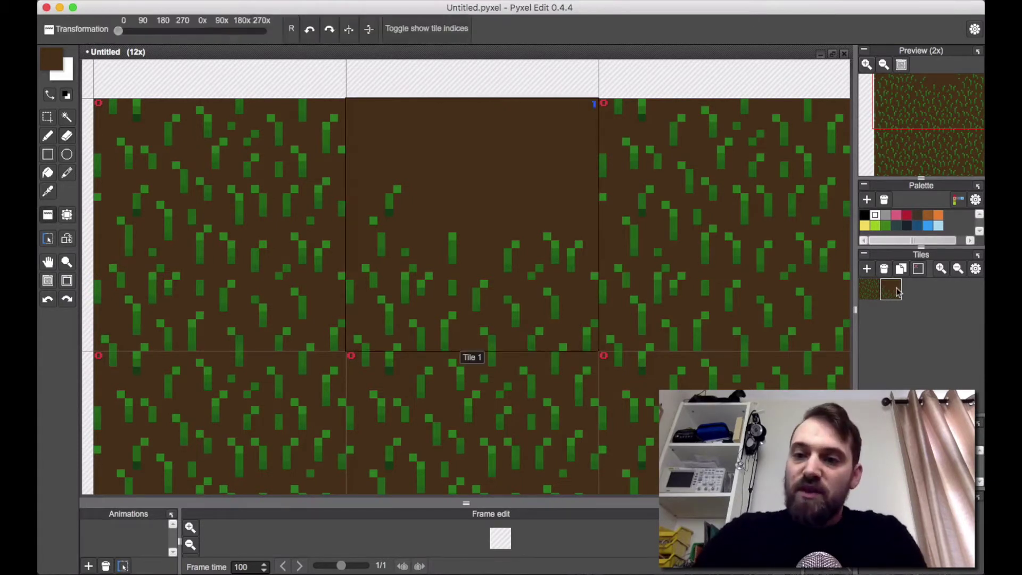
pyautogui.click(294, 297)
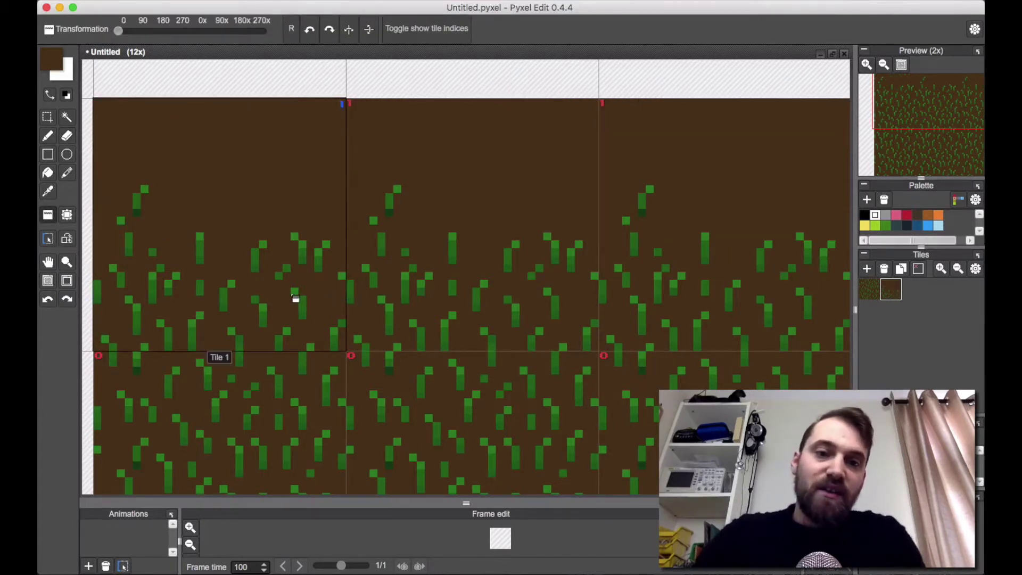
pyautogui.scroll(-1, 772, 171)
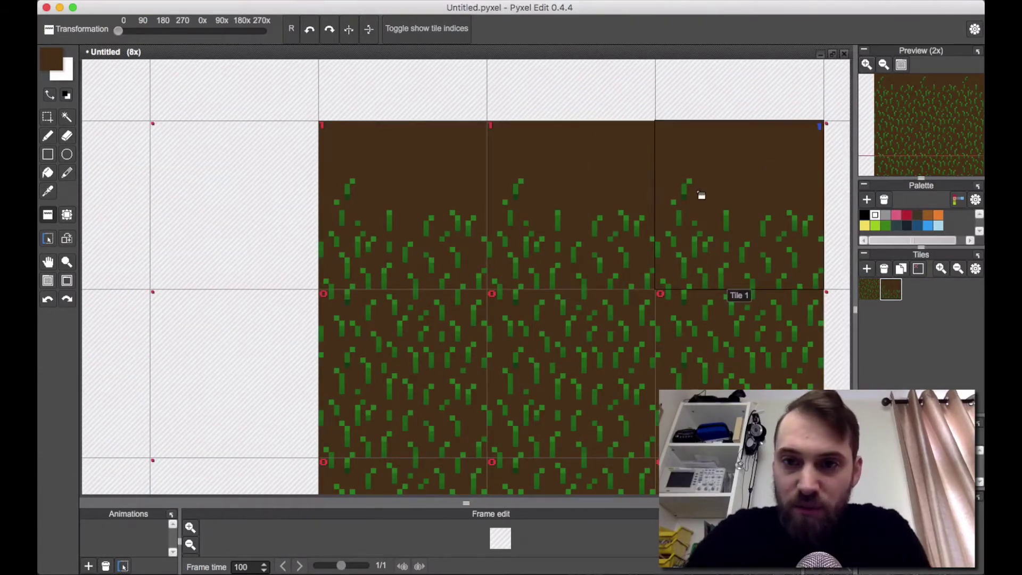
# Remove the leftover isolated blade and speck above the grass line and fill the spot with soil brown.
pyautogui.scroll(2, 700, 196)
pyautogui.press('e')
pyautogui.moveTo(692, 169); pyautogui.dragTo(669, 207)
pyautogui.press('b')
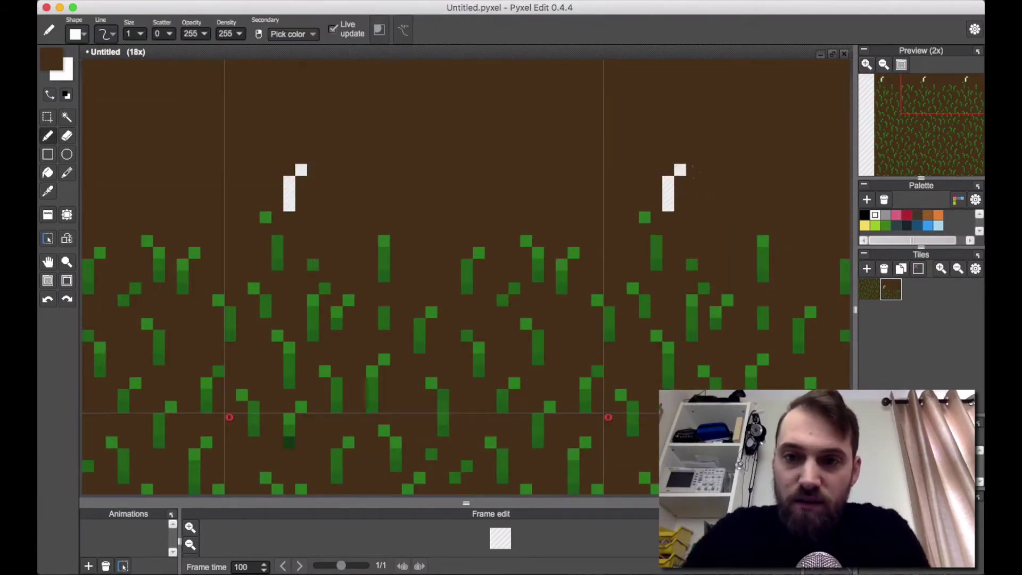
pyautogui.moveTo(692, 170)
pyautogui.mouseDown()
pyautogui.moveTo(671, 210)
pyautogui.moveTo(645, 217)
pyautogui.mouseUp()
pyautogui.scroll(-2, 412, 264)
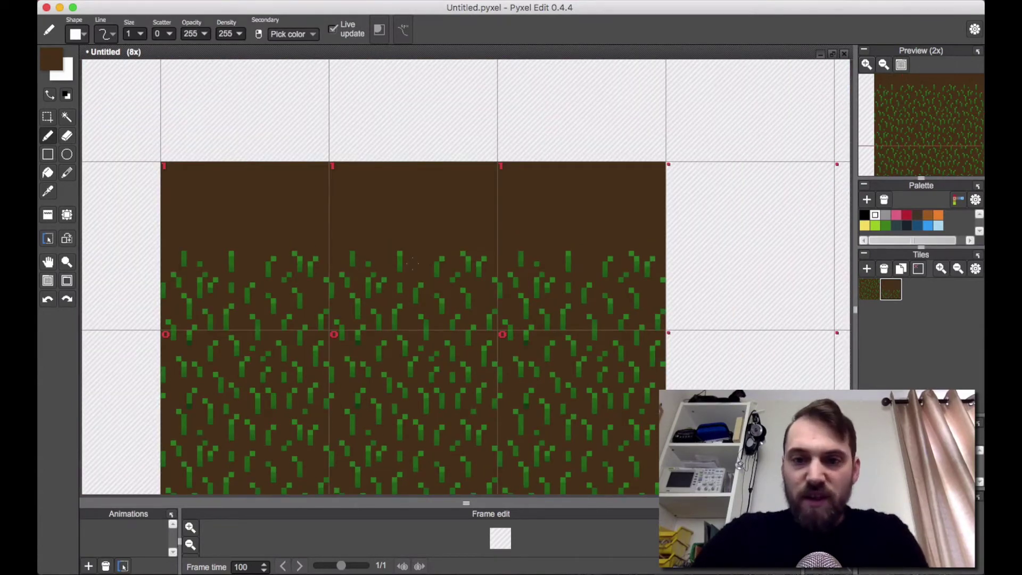
# Draw two short blades along the upper grass edge in sampled greens, with bright tips, and paint out the extra corner pixel.
pyautogui.scroll(2, 412, 263)
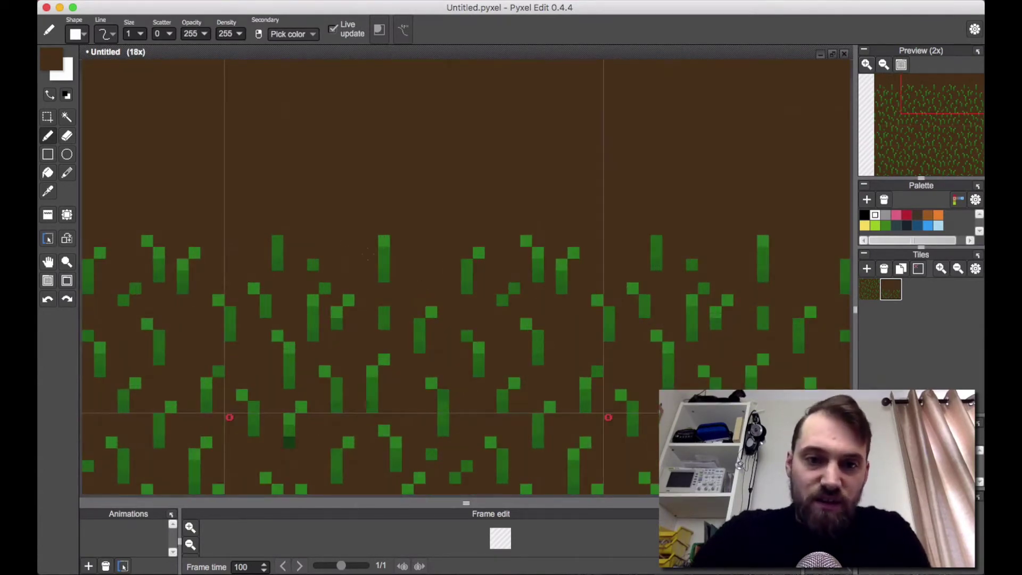
pyautogui.keyDown('alt'); pyautogui.click(384, 273); pyautogui.keyUp('alt')
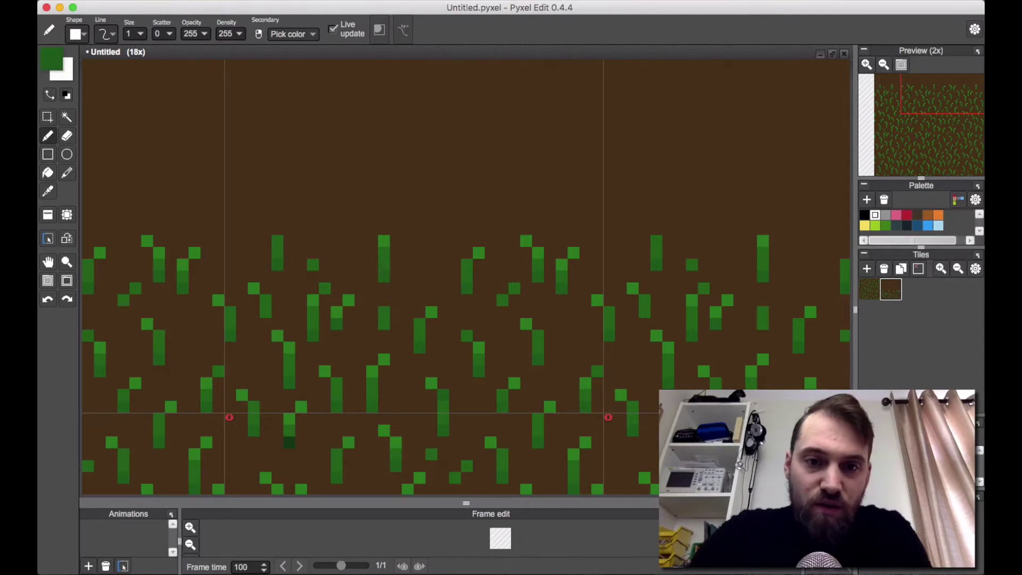
pyautogui.click(432, 252)
pyautogui.moveTo(408, 277)
pyautogui.mouseDown()
pyautogui.moveTo(408, 265)
pyautogui.moveTo(444, 242)
pyautogui.moveTo(432, 220)
pyautogui.mouseUp()
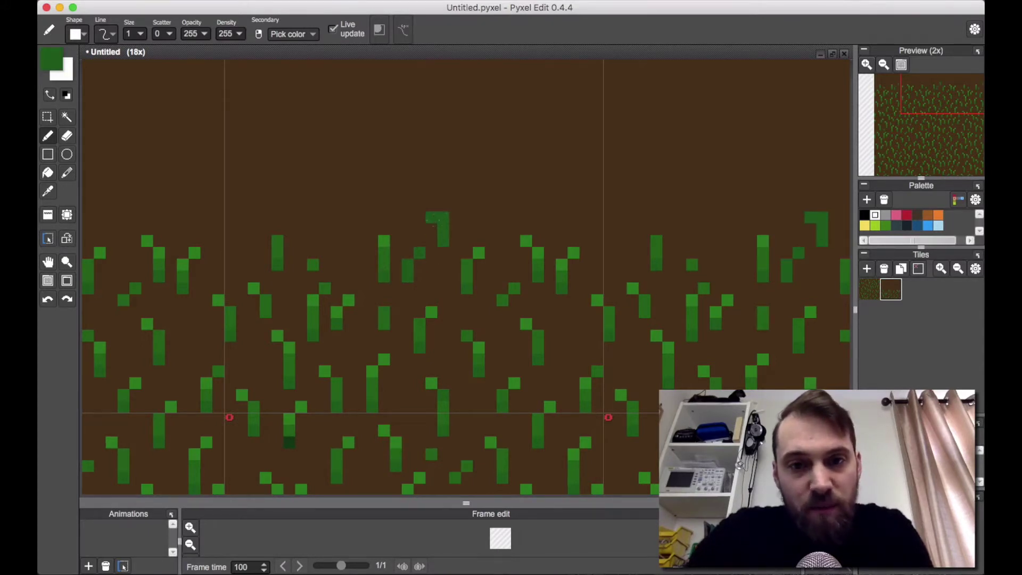
pyautogui.keyDown('alt'); pyautogui.click(466, 217); pyautogui.keyUp('alt')
pyautogui.click(444, 217)
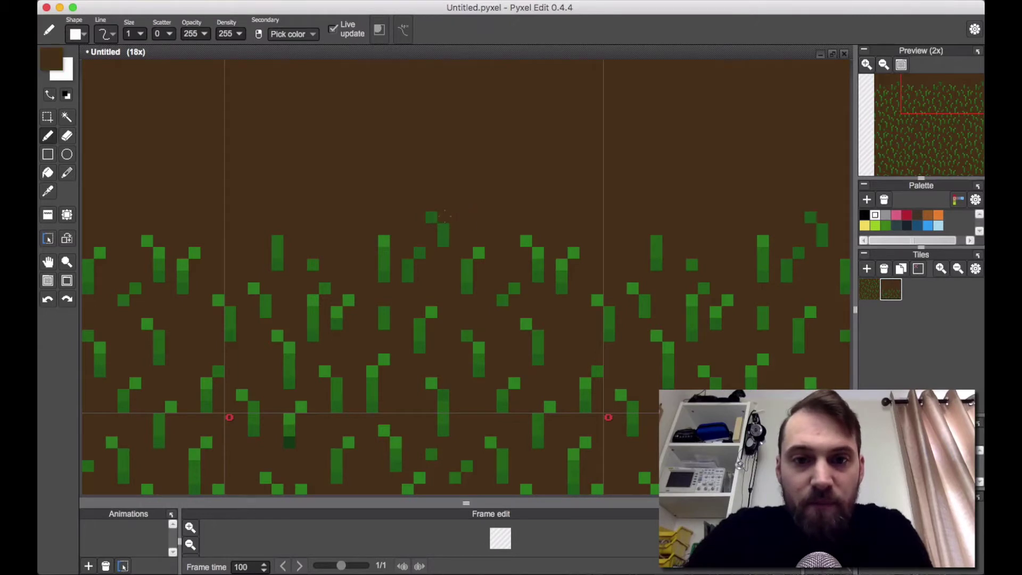
pyautogui.keyDown('alt'); pyautogui.click(538, 265); pyautogui.keyUp('alt')
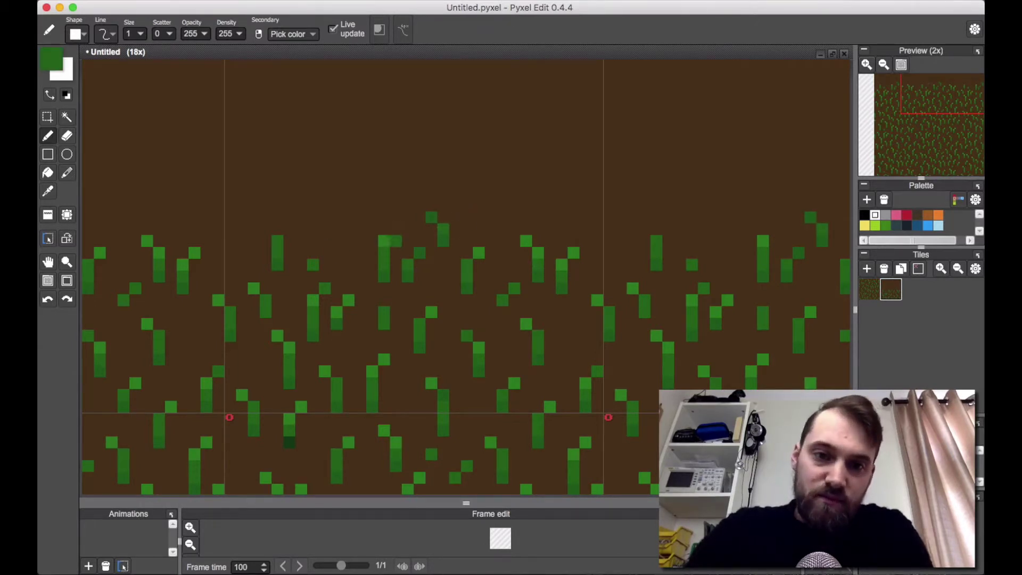
pyautogui.rightClick(383, 241)
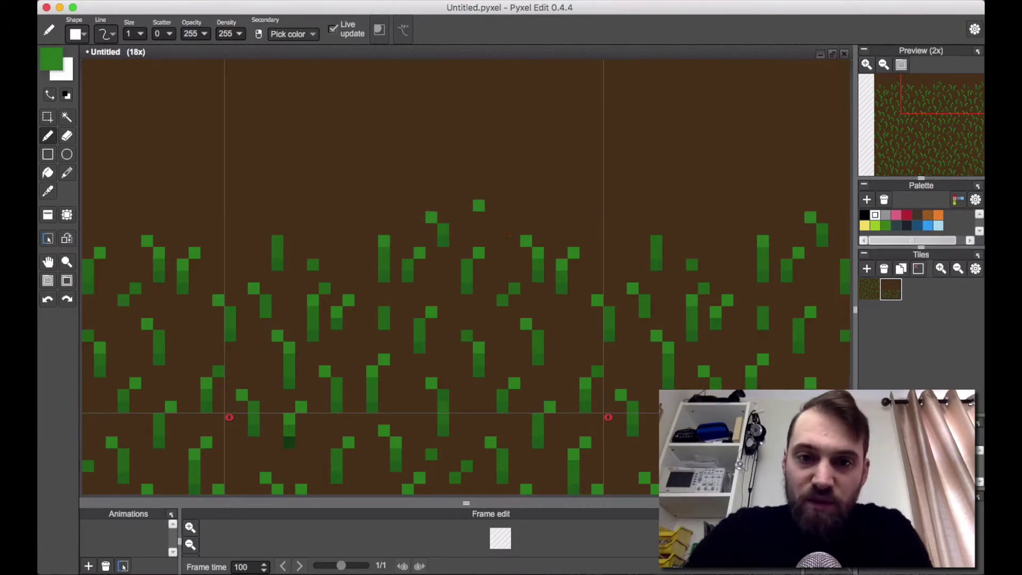
# Draw two taller dark green blades along the upper grass edge, one near each side of the tile, undoing the misplaced stroke.
pyautogui.keyDown('alt'); pyautogui.click(467, 286); pyautogui.keyUp('alt')
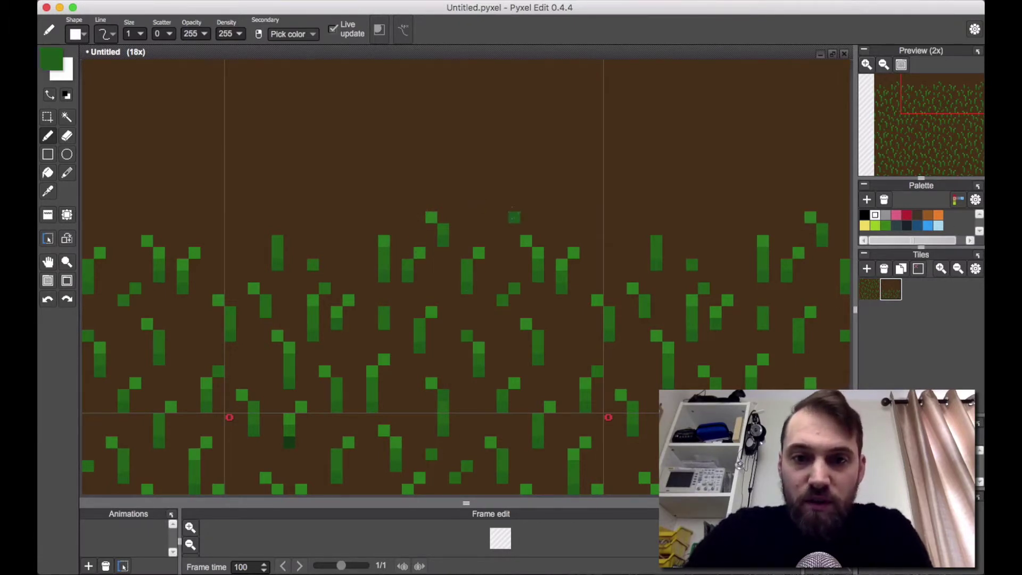
pyautogui.moveTo(549, 229)
pyautogui.mouseDown()
pyautogui.moveTo(550, 206)
pyautogui.moveTo(562, 206)
pyautogui.mouseUp()
pyautogui.press('super+z')
pyautogui.click(561, 194)
pyautogui.moveTo(336, 241); pyautogui.dragTo(336, 217)
pyautogui.click(325, 206)
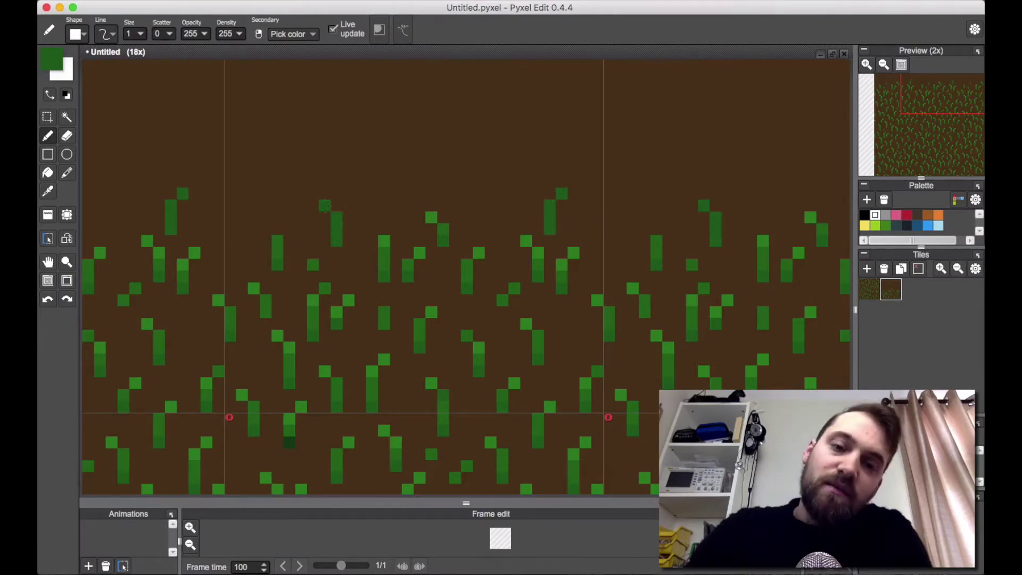
# Highlight the two taller blades with the brightest green on their tips and the top of one stem.
pyautogui.scroll(-3, 469, 252)
pyautogui.scroll(4, 470, 253)
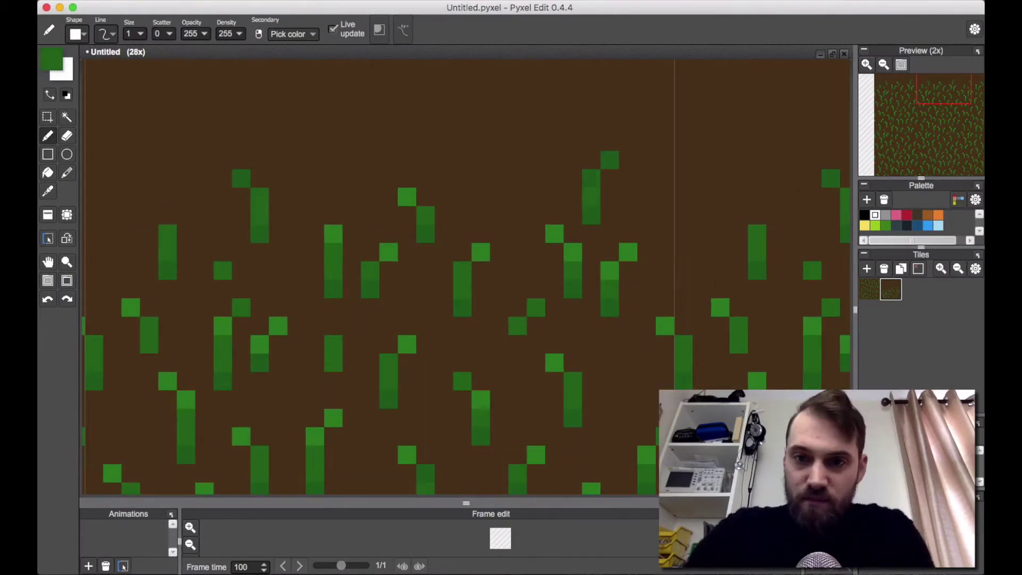
pyautogui.rightClick(554, 233)
pyautogui.click(610, 160)
pyautogui.click(260, 197)
pyautogui.click(242, 178)
pyautogui.scroll(-3, 450, 197)
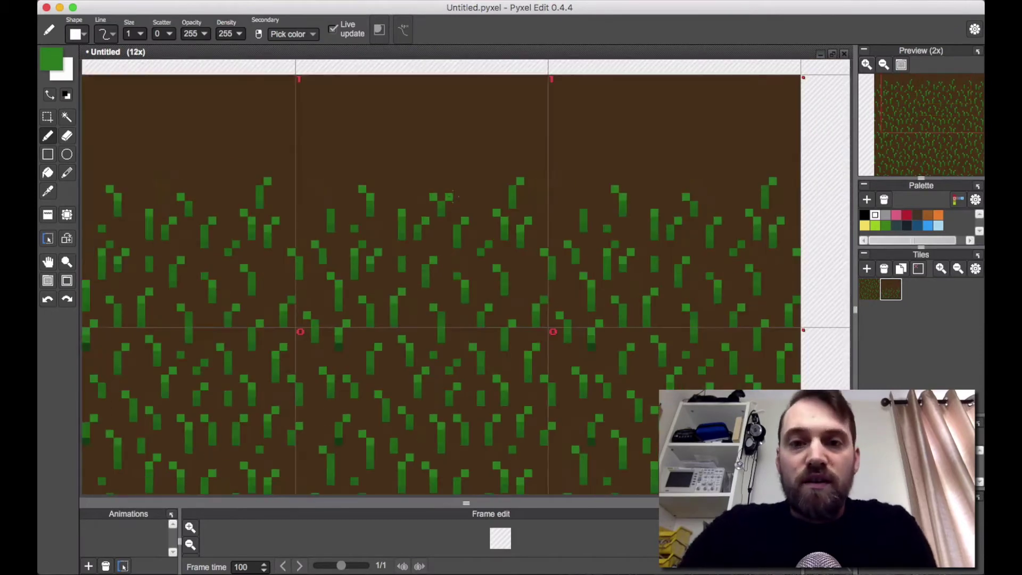
# Darken the sampled soil brown to #433118 and paint scattered horizontal dirt patches across the bare soil above the grass.
pyautogui.scroll(-2, 453, 196)
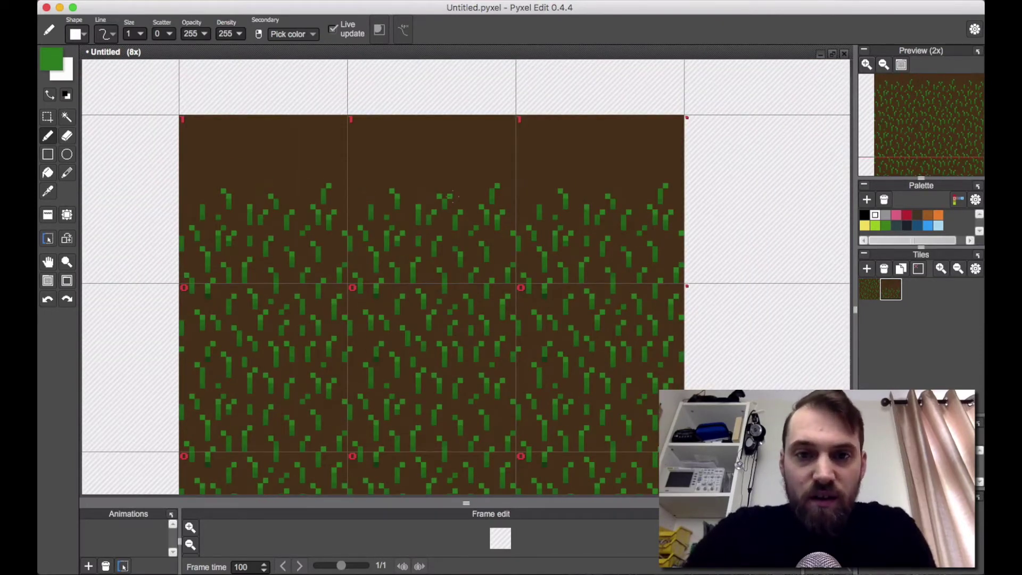
pyautogui.scroll(3, 453, 196)
pyautogui.moveTo(405, 166); pyautogui.dragTo(493, 266)
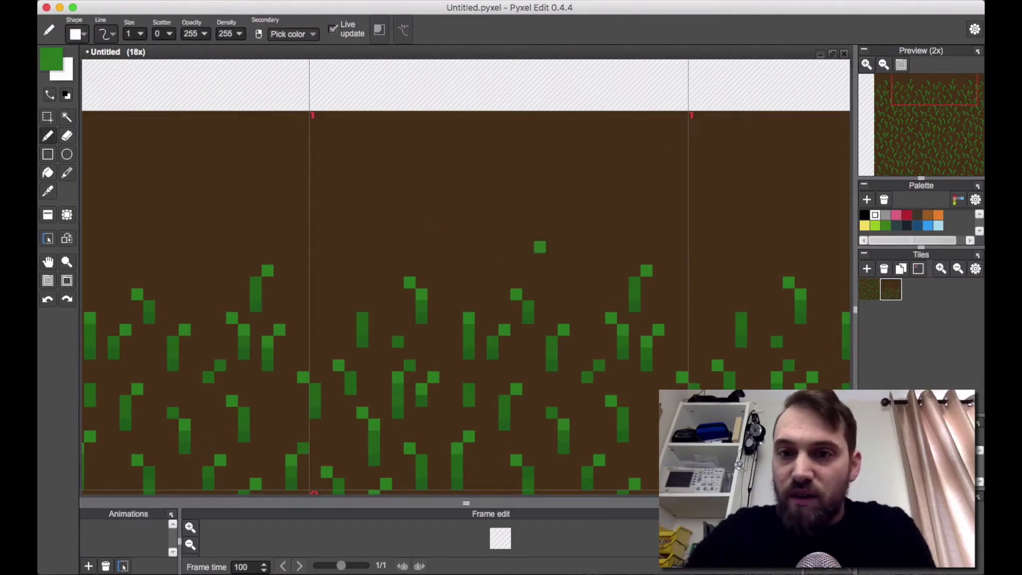
pyautogui.rightClick(172, 165)
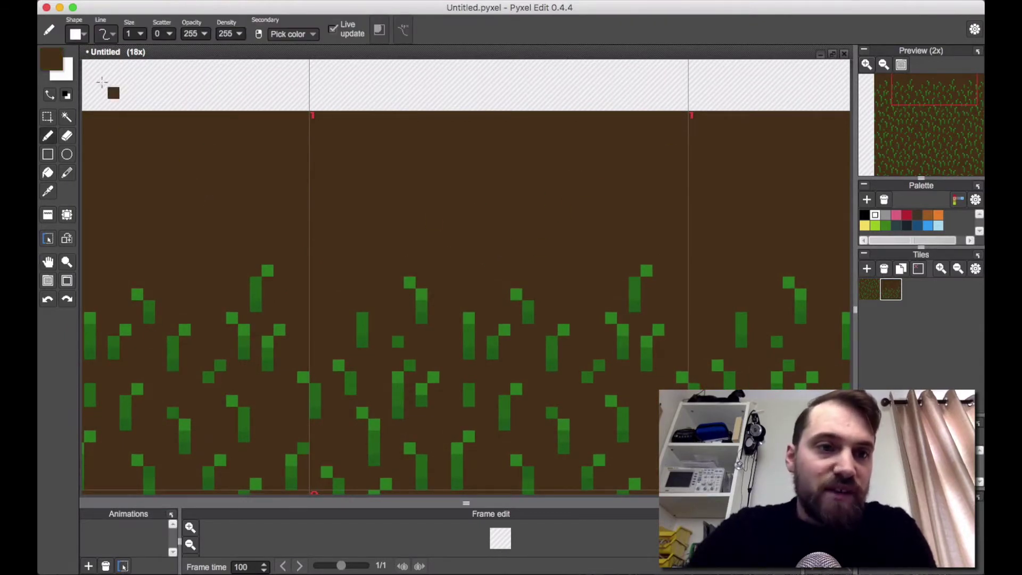
pyautogui.click(51, 65)
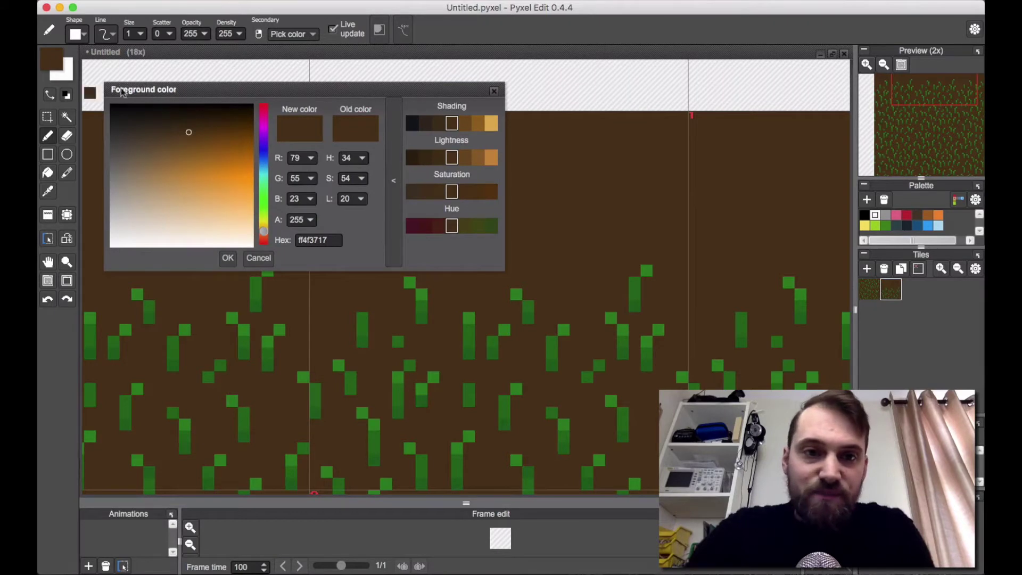
pyautogui.click(436, 126)
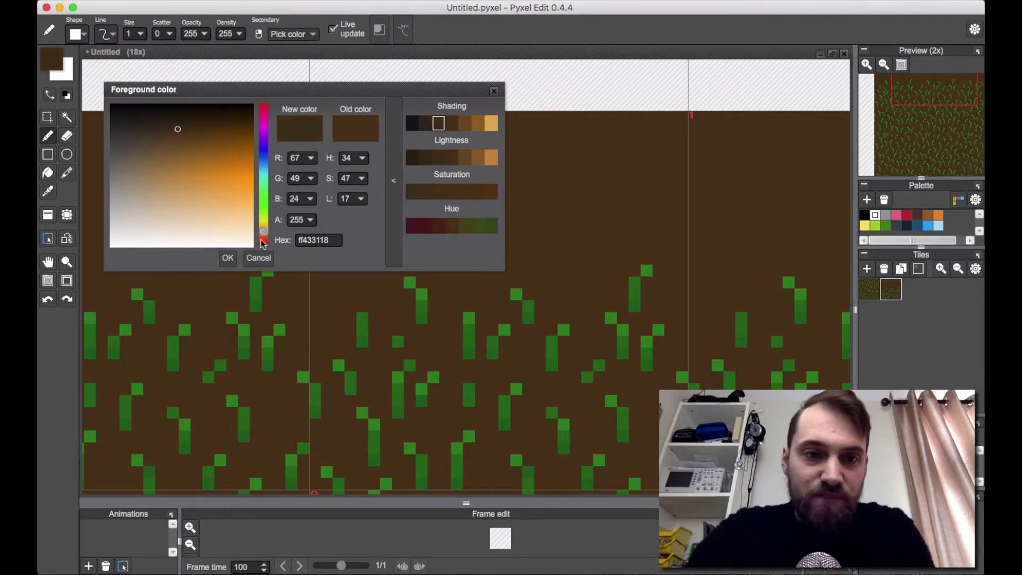
pyautogui.click(228, 258)
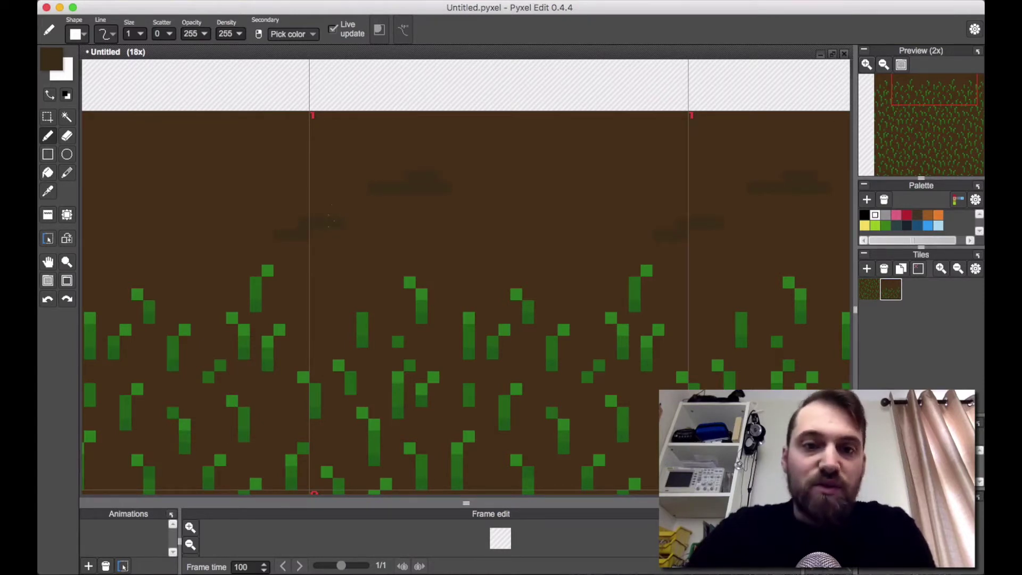
pyautogui.scroll(-3, 535, 188)
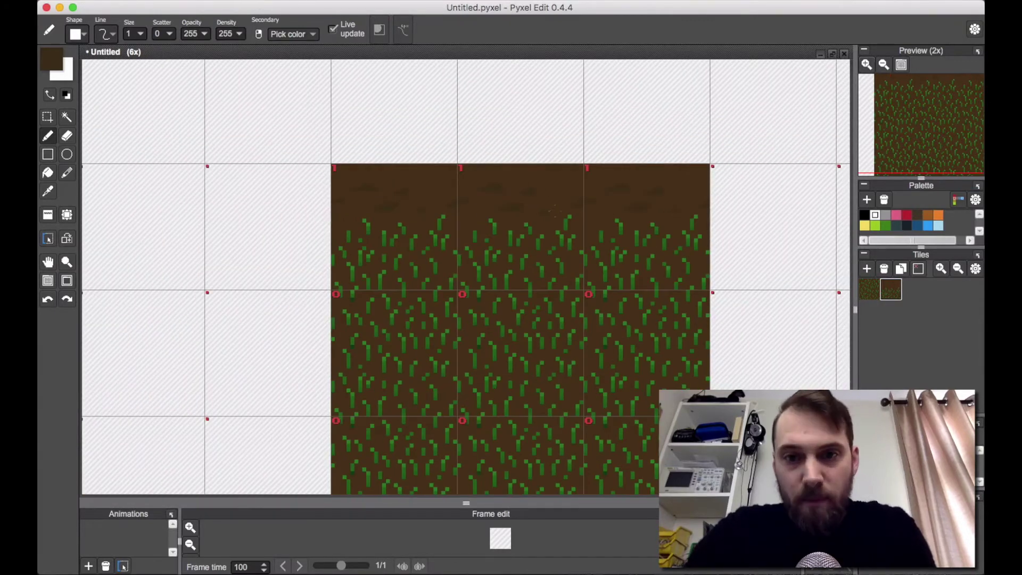
pyautogui.scroll(3, 579, 206)
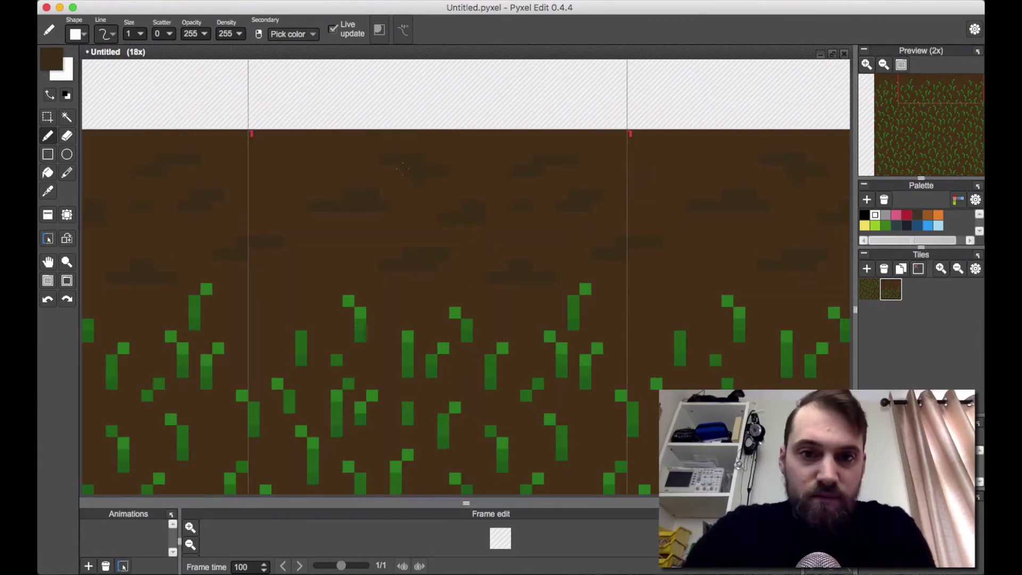
# Duplicate the top edge tile and place the copy, tile 2, at the right end of the top row.
pyautogui.scroll(-3, 321, 166)
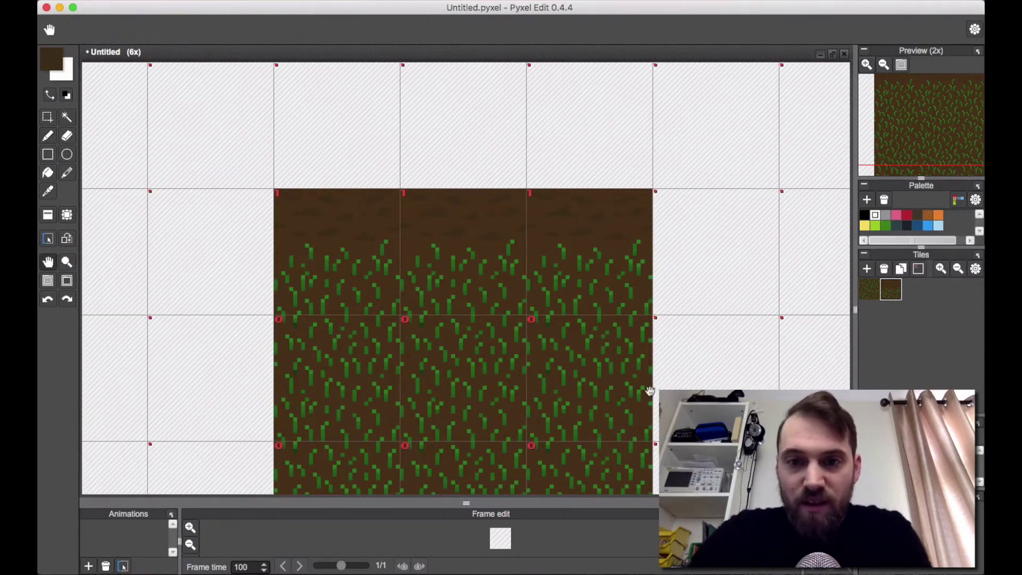
pyautogui.scroll(-5, 651, 369)
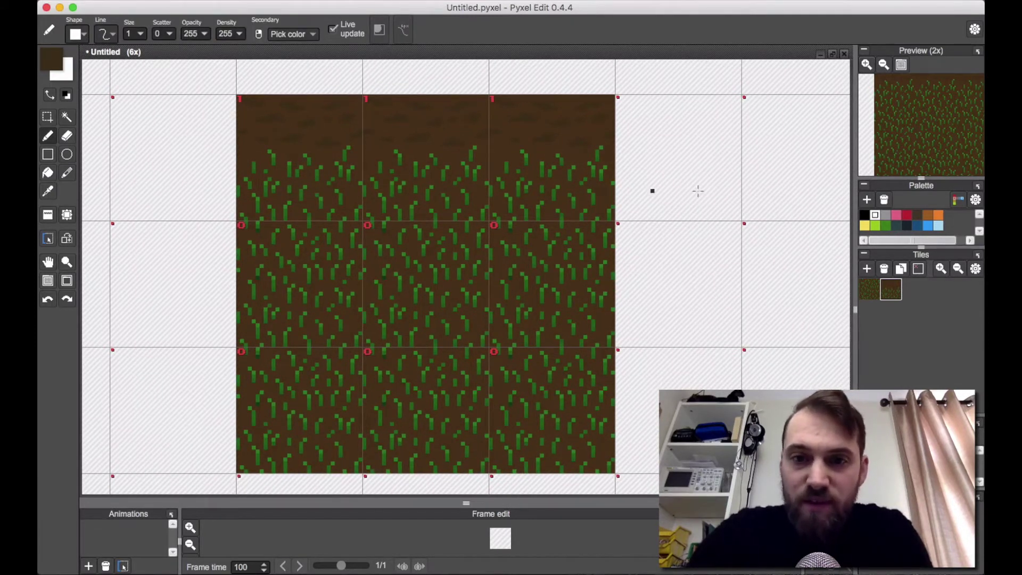
pyautogui.click(892, 293)
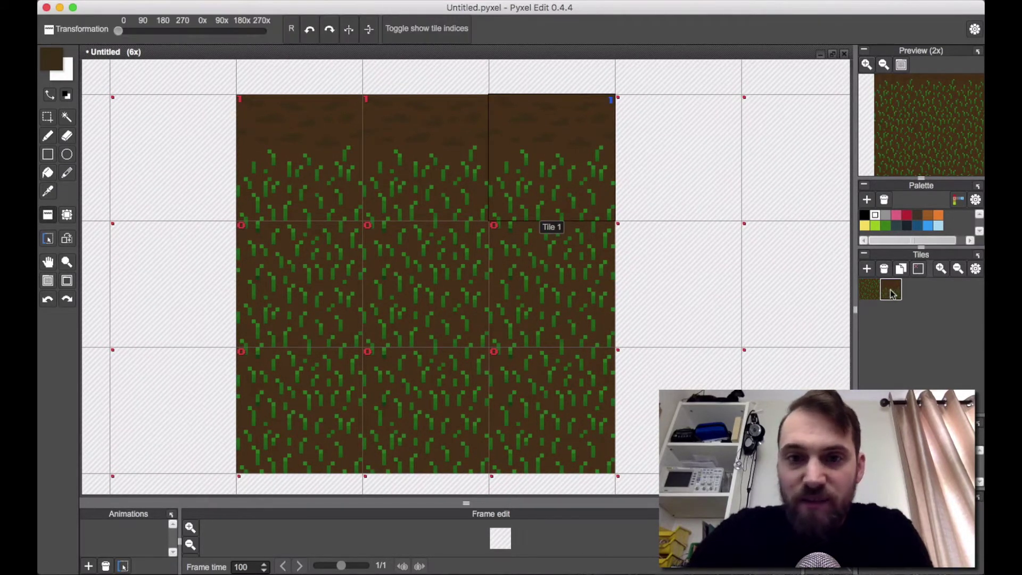
pyautogui.click(901, 270)
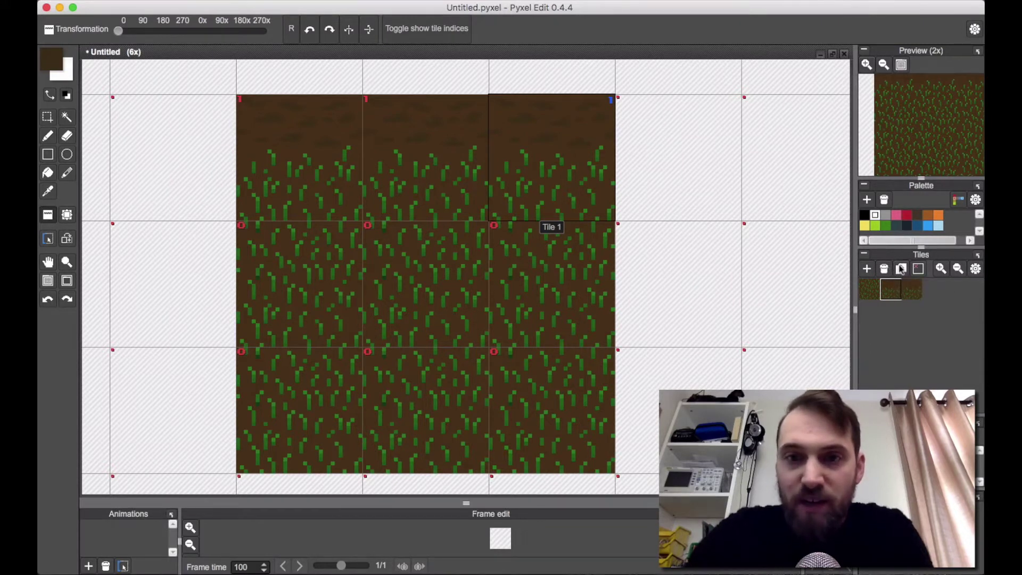
pyautogui.click(912, 289)
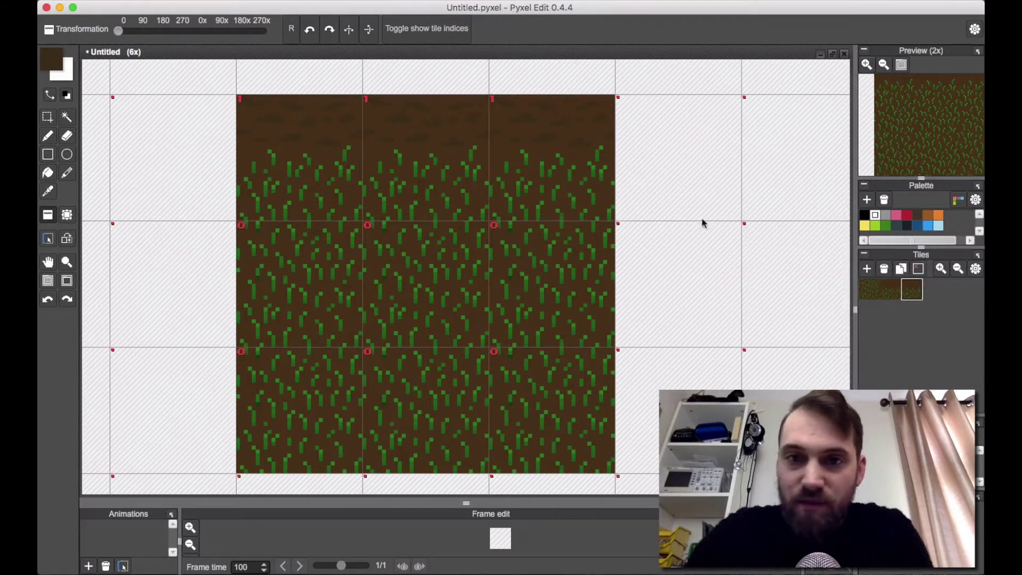
pyautogui.click(598, 173)
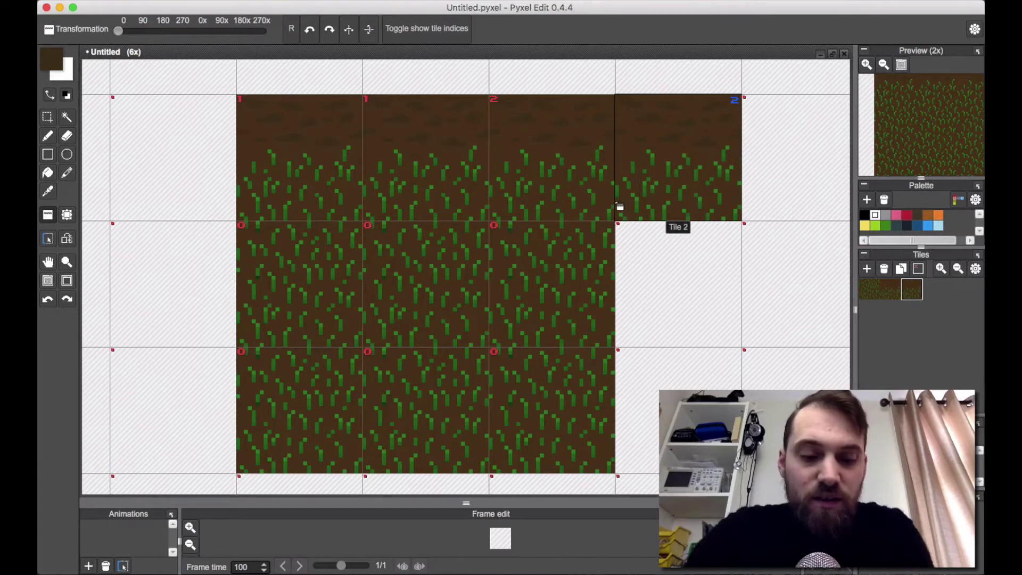
# Erase grass blades with the Pen in sampled soil brown, starting on the right half of corner tile 2.
pyautogui.press('b')
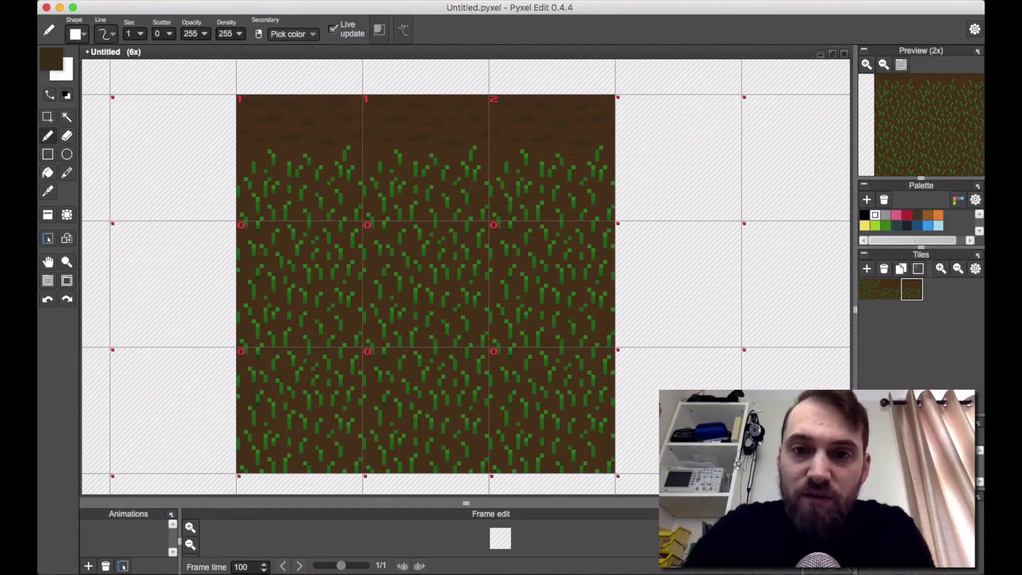
pyautogui.scroll(2, 576, 159)
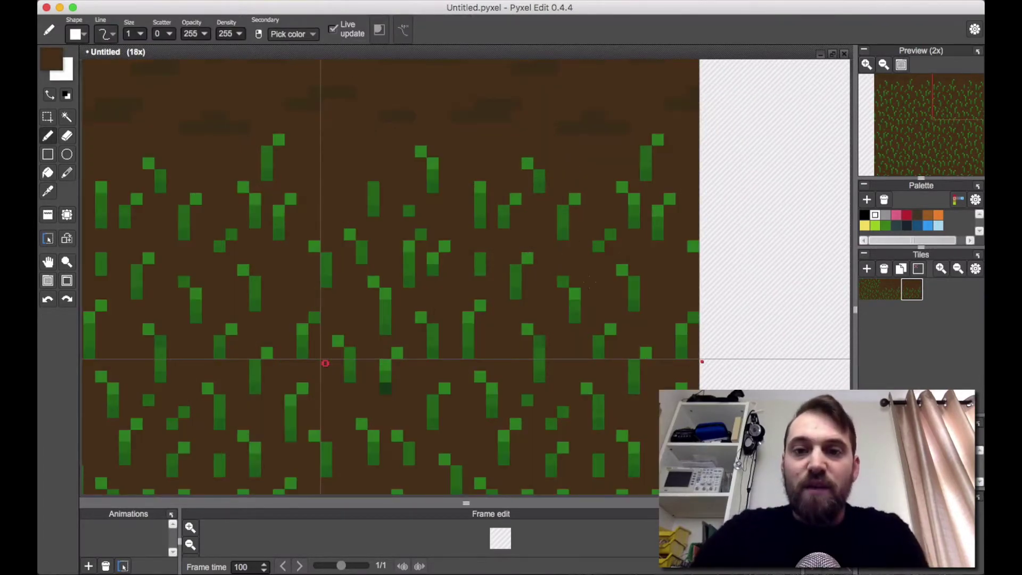
pyautogui.click(528, 163)
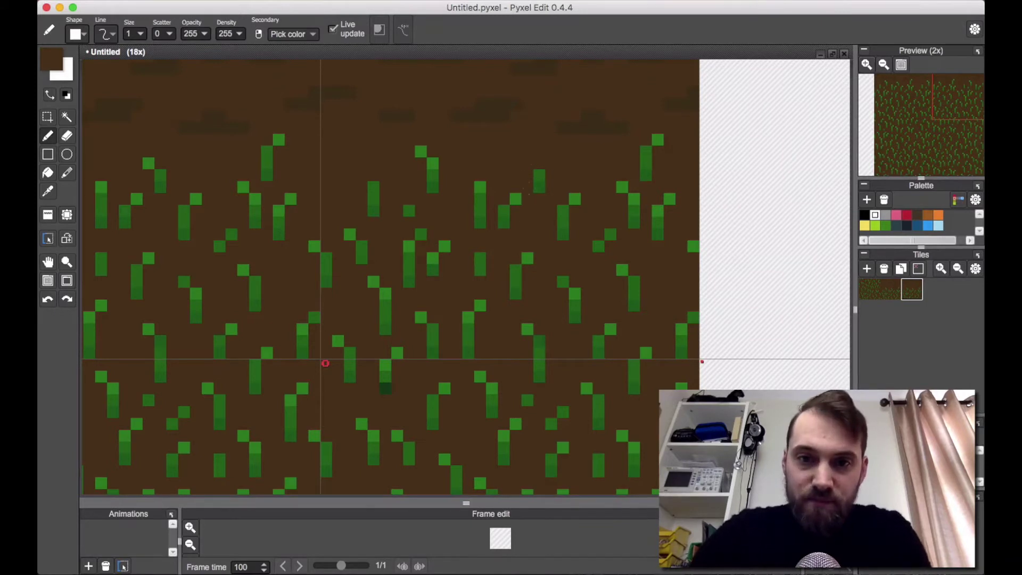
pyautogui.moveTo(515, 269); pyautogui.dragTo(516, 296)
pyautogui.click(527, 258)
pyautogui.click(527, 329)
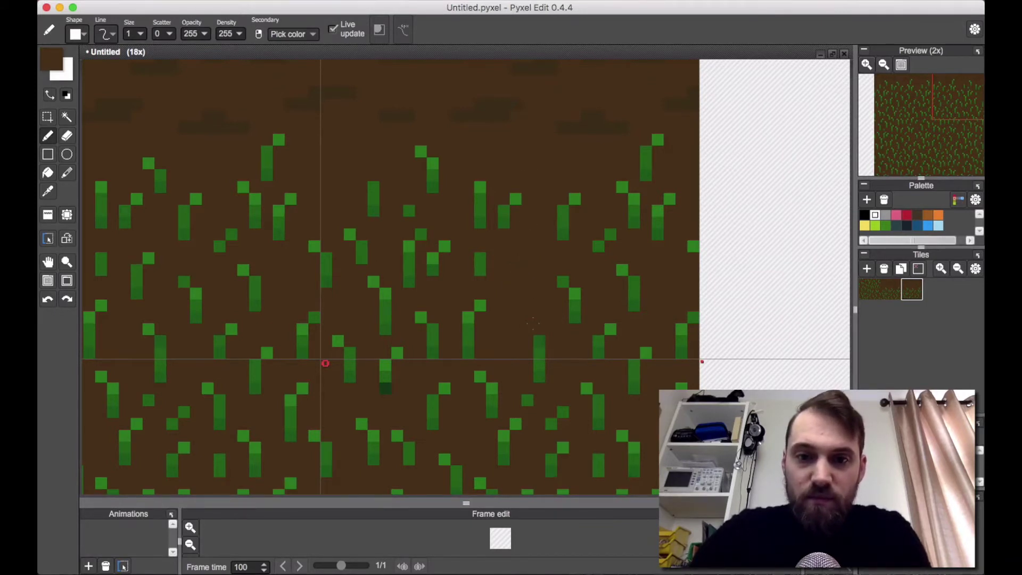
pyautogui.moveTo(539, 341); pyautogui.dragTo(539, 353)
pyautogui.click(598, 353)
pyautogui.click(599, 341)
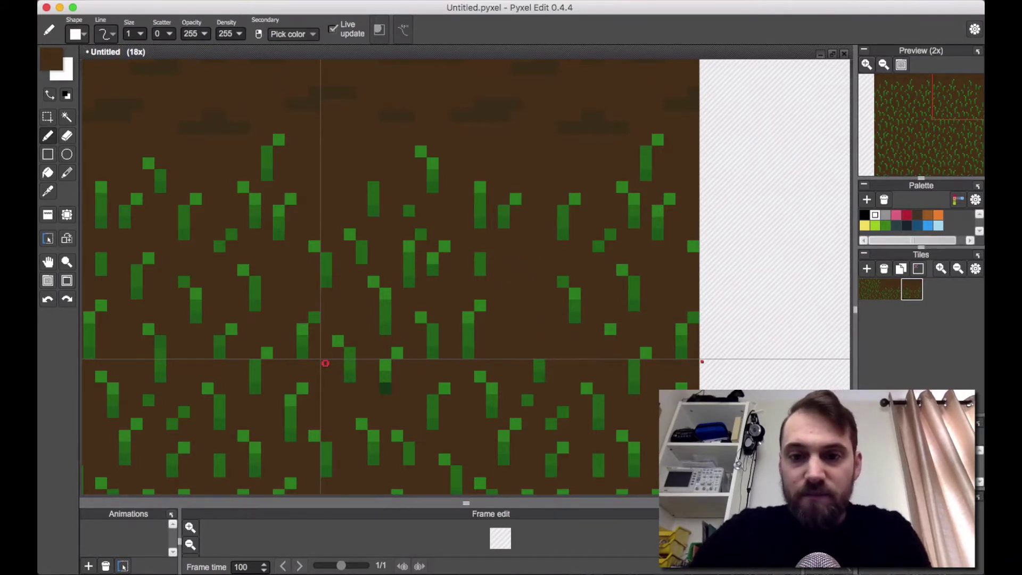
pyautogui.click(610, 329)
# Clear the remaining blades from corner tile 2's right side and paint scattered darker dirt patches over the bare soil.
pyautogui.moveTo(575, 318)
pyautogui.mouseDown()
pyautogui.moveTo(598, 240)
pyautogui.moveTo(630, 262)
pyautogui.moveTo(647, 348)
pyautogui.moveTo(684, 315)
pyautogui.moveTo(696, 240)
pyautogui.moveTo(624, 187)
pyautogui.moveTo(658, 139)
pyautogui.mouseUp()
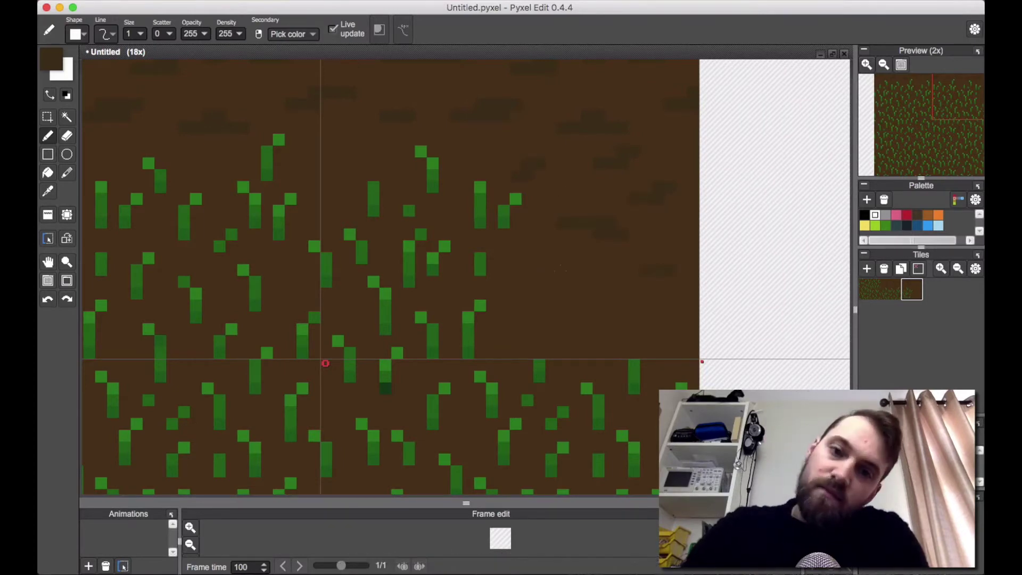
pyautogui.scroll(-3, 550, 354)
pyautogui.moveTo(536, 324); pyautogui.dragTo(657, 286)
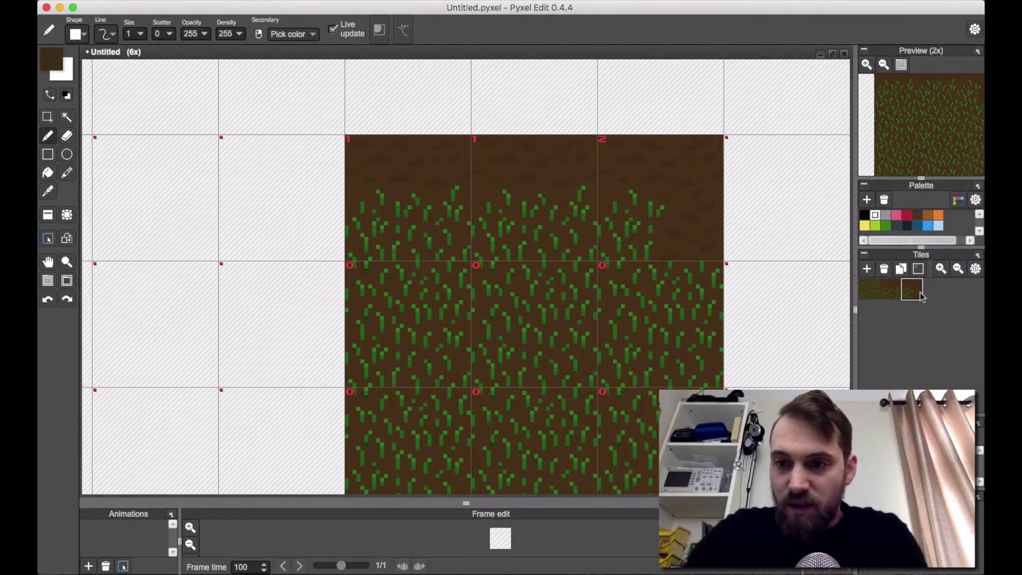
# Duplicate full grass tile 0 and place the copy, tile 3, directly below the upper-right corner tile.
pyautogui.click(877, 294)
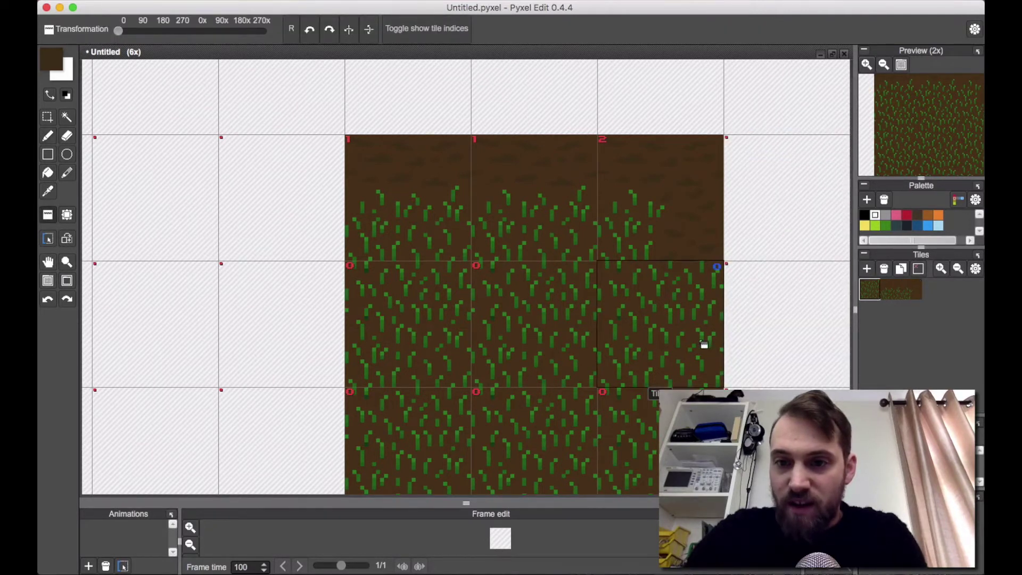
pyautogui.click(901, 270)
pyautogui.click(933, 292)
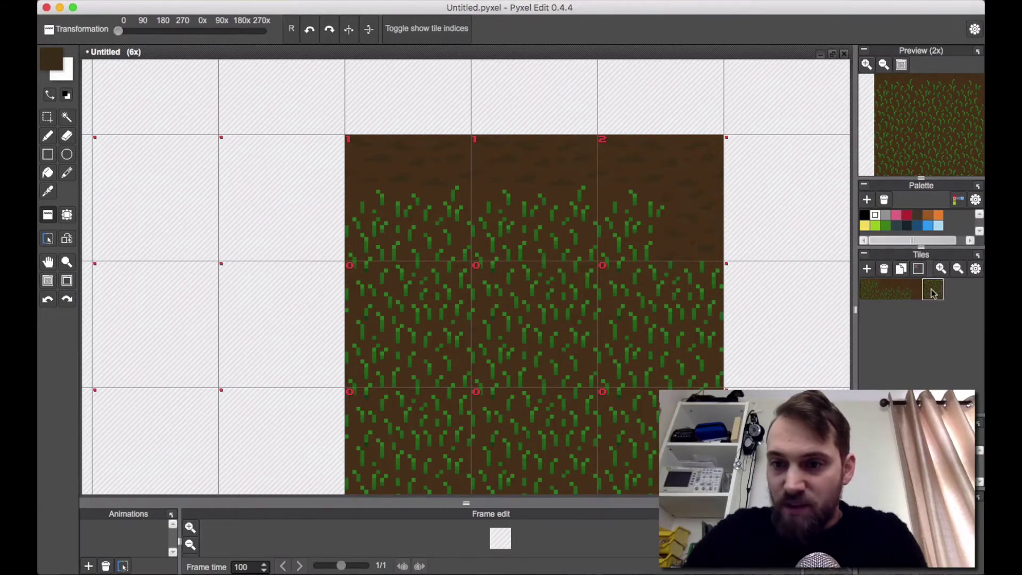
pyautogui.click(687, 330)
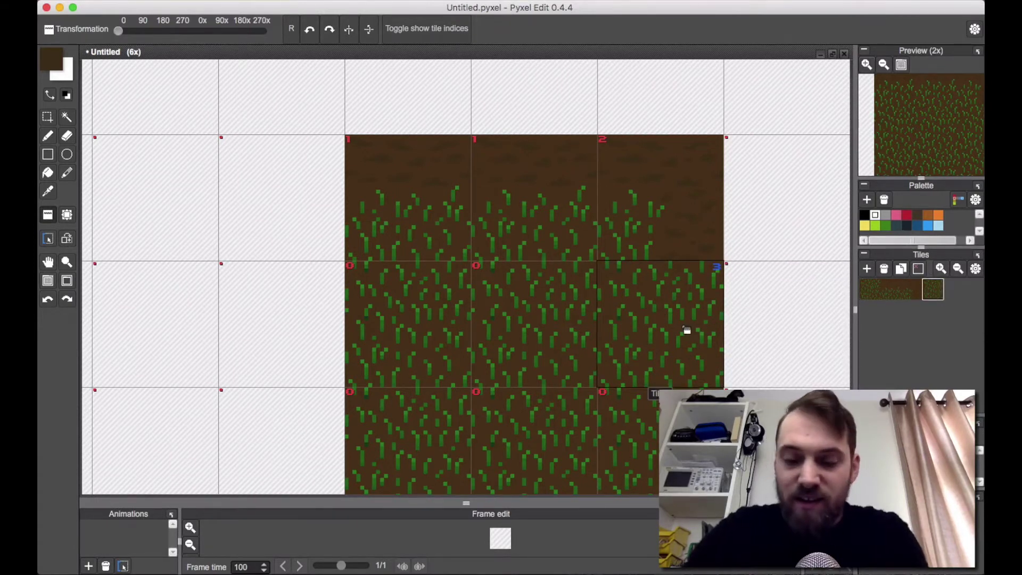
# Paint over grass blades down the middle of tile 3 with the sampled soil brown.
pyautogui.press('b')
pyautogui.scroll(10, 682, 325)
pyautogui.scroll(-8, 682, 325)
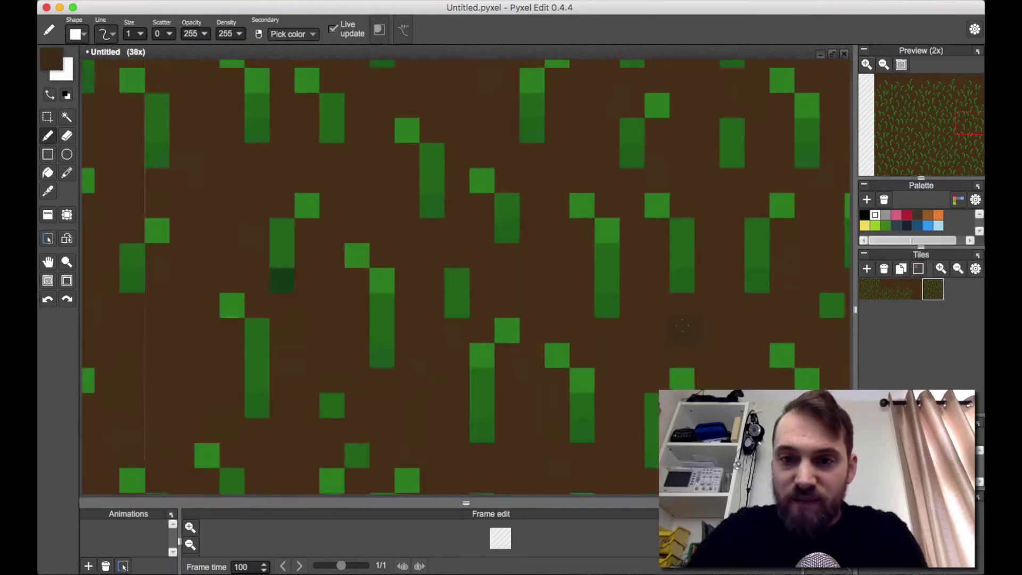
pyautogui.press('space')
pyautogui.moveTo(692, 331)
pyautogui.mouseDown()
pyautogui.moveTo(584, 331)
pyautogui.moveTo(563, 318)
pyautogui.mouseUp()
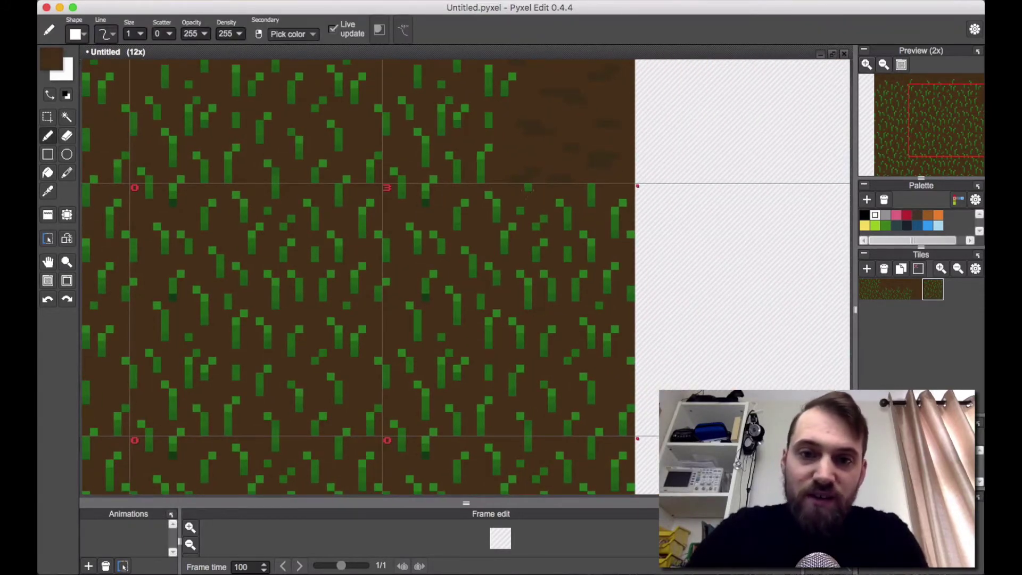
pyautogui.moveTo(496, 203)
pyautogui.mouseDown()
pyautogui.moveTo(495, 227)
pyautogui.moveTo(509, 236)
pyautogui.moveTo(510, 395)
pyautogui.mouseUp()
pyautogui.click(489, 372)
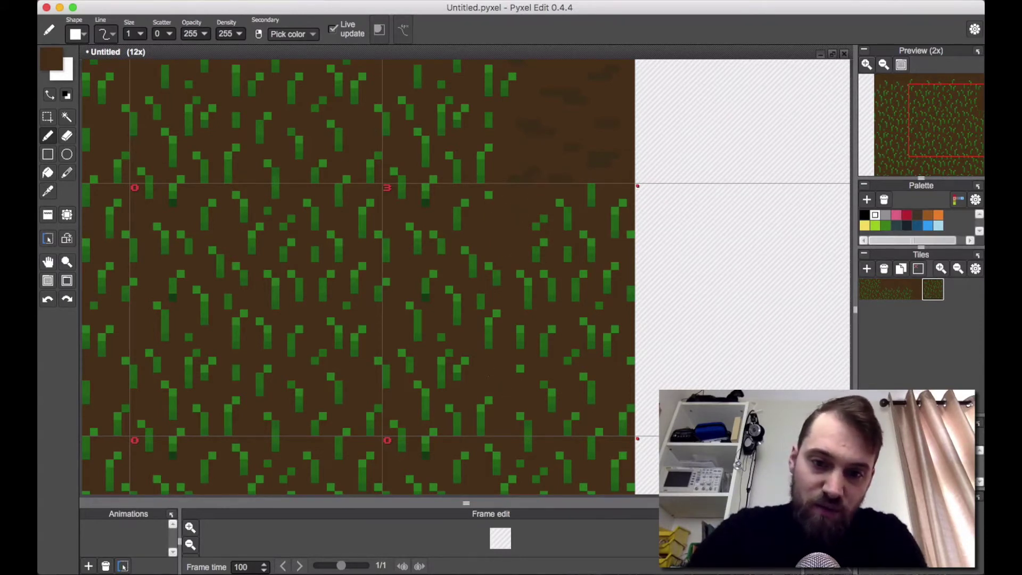
# Thin out more blades along tile 3's new grass edge and remove the blade crossing its lower border.
pyautogui.moveTo(458, 374); pyautogui.dragTo(468, 356)
pyautogui.click(482, 301)
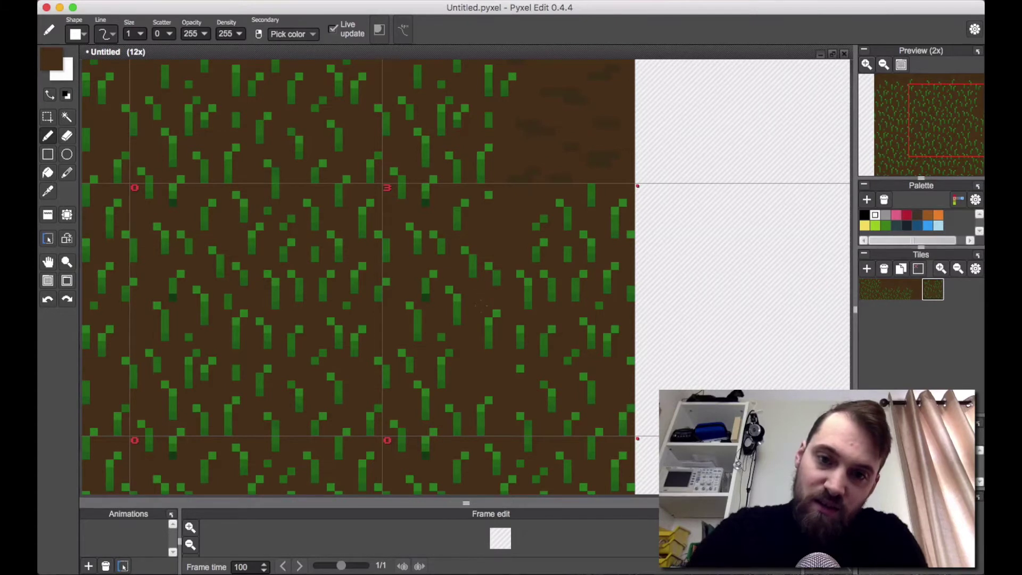
pyautogui.moveTo(472, 274); pyautogui.dragTo(464, 251)
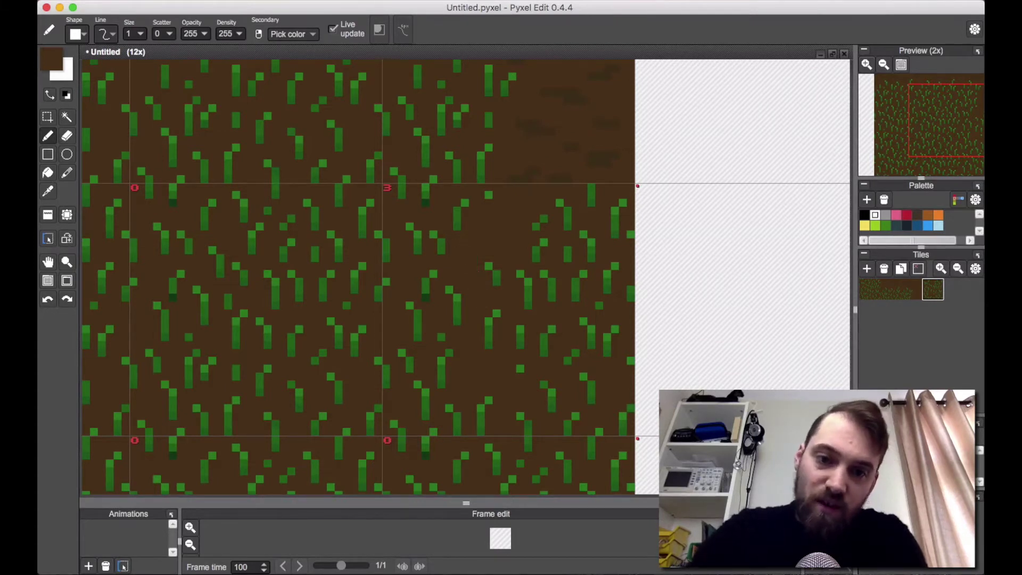
pyautogui.click(458, 417)
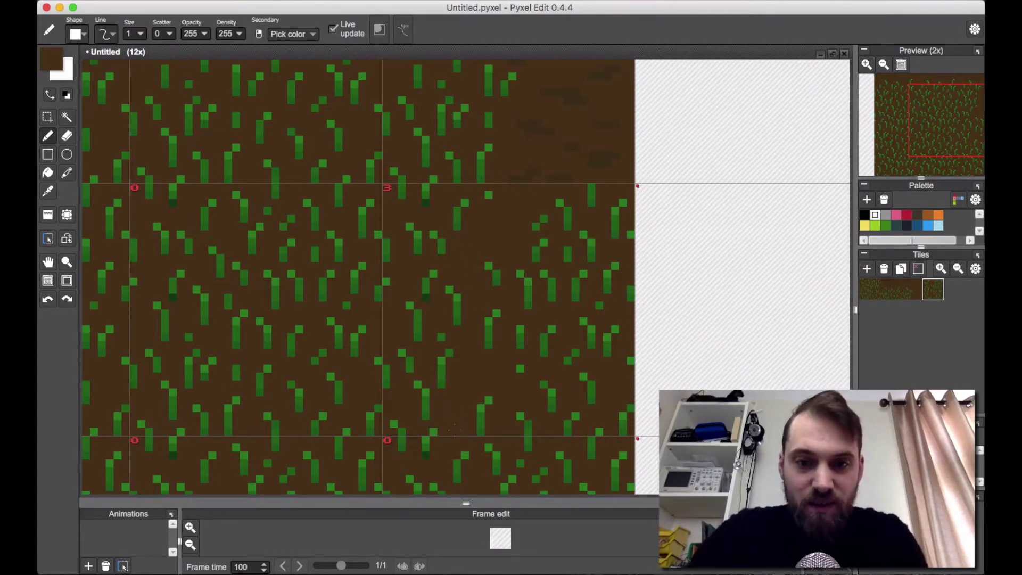
pyautogui.click(520, 416)
pyautogui.moveTo(528, 419); pyautogui.dragTo(528, 435)
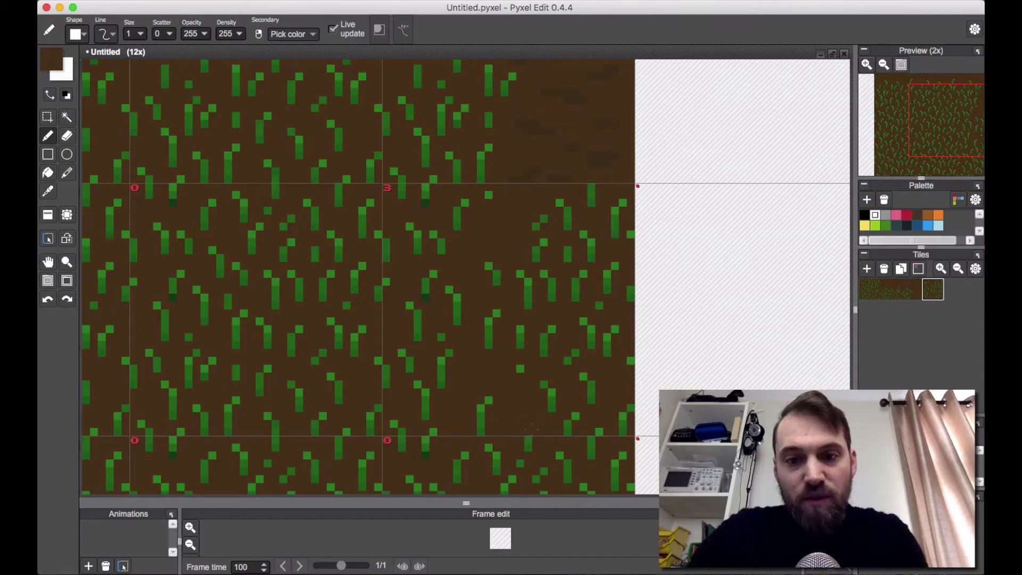
# Clear the remaining grass from the right half of tile 3 and paint darker horizontal dirt patches on the bare soil.
pyautogui.moveTo(626, 432)
pyautogui.mouseDown()
pyautogui.moveTo(599, 432)
pyautogui.moveTo(520, 338)
pyautogui.moveTo(623, 421)
pyautogui.moveTo(628, 242)
pyautogui.moveTo(611, 290)
pyautogui.moveTo(576, 277)
pyautogui.moveTo(538, 223)
pyautogui.moveTo(550, 288)
pyautogui.mouseUp()
pyautogui.scroll(-1, 578, 274)
pyautogui.scroll(1, 578, 275)
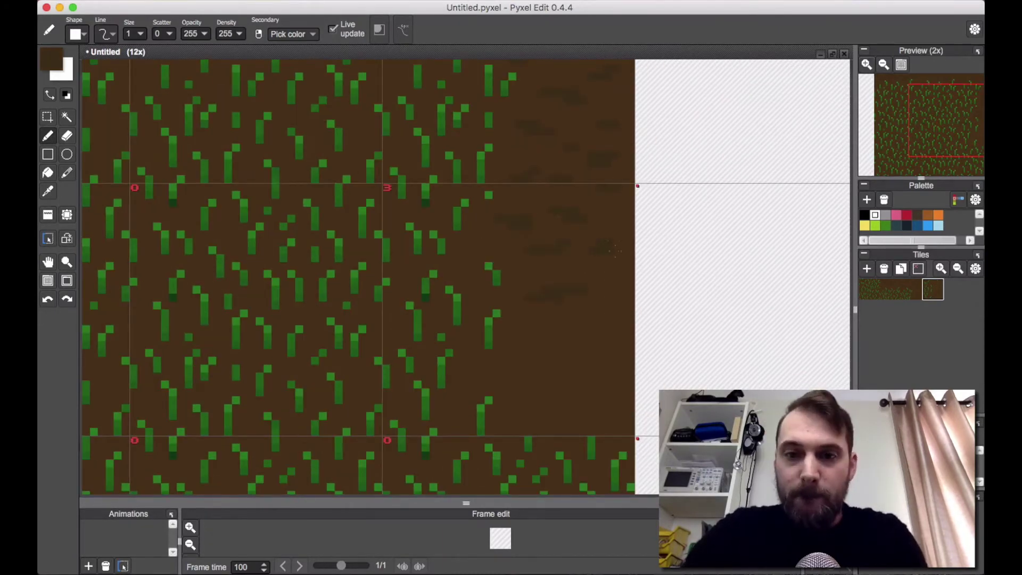
pyautogui.scroll(1, 611, 250)
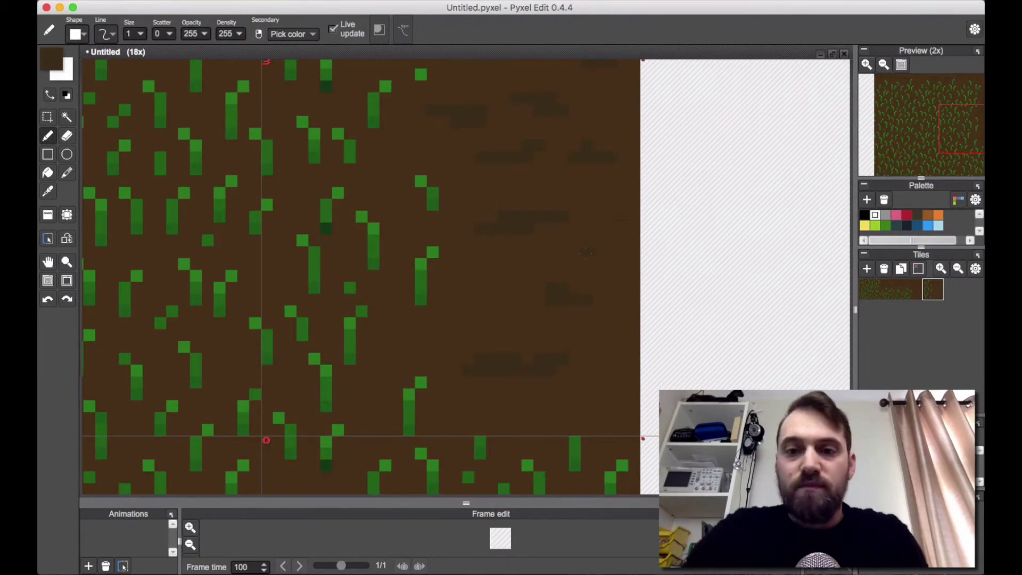
# Duplicate right edge tile 3 and place the copy, tile 4, in the lower-right cell of the grass block.
pyautogui.scroll(-2, 566, 259)
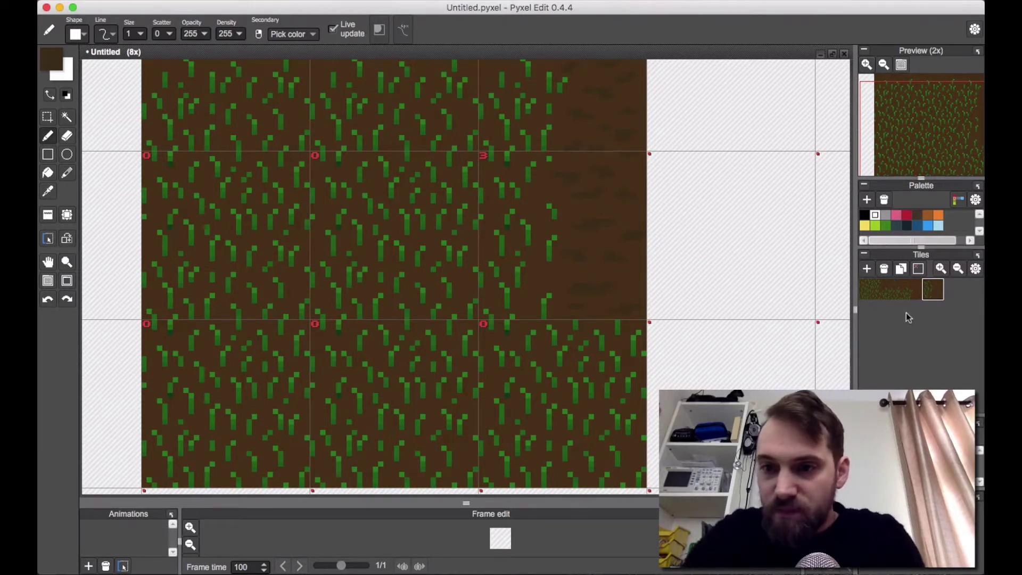
pyautogui.click(931, 291)
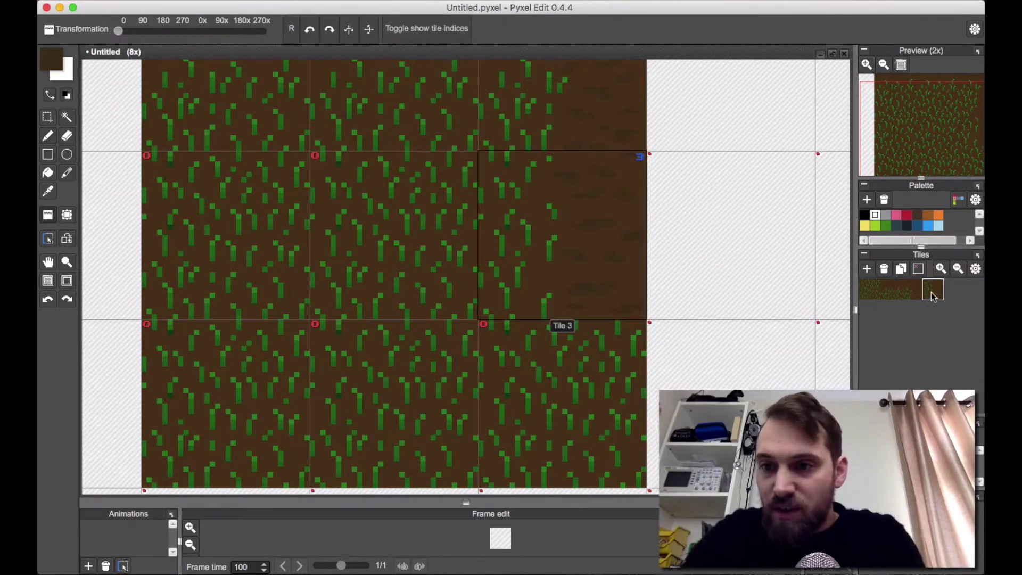
pyautogui.click(908, 275)
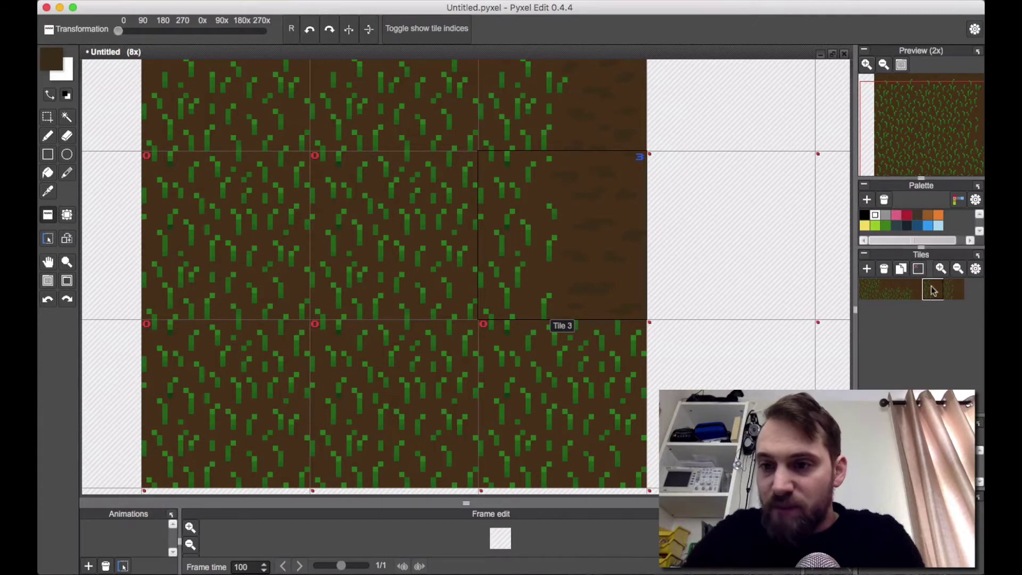
pyautogui.moveTo(950, 292); pyautogui.dragTo(617, 395)
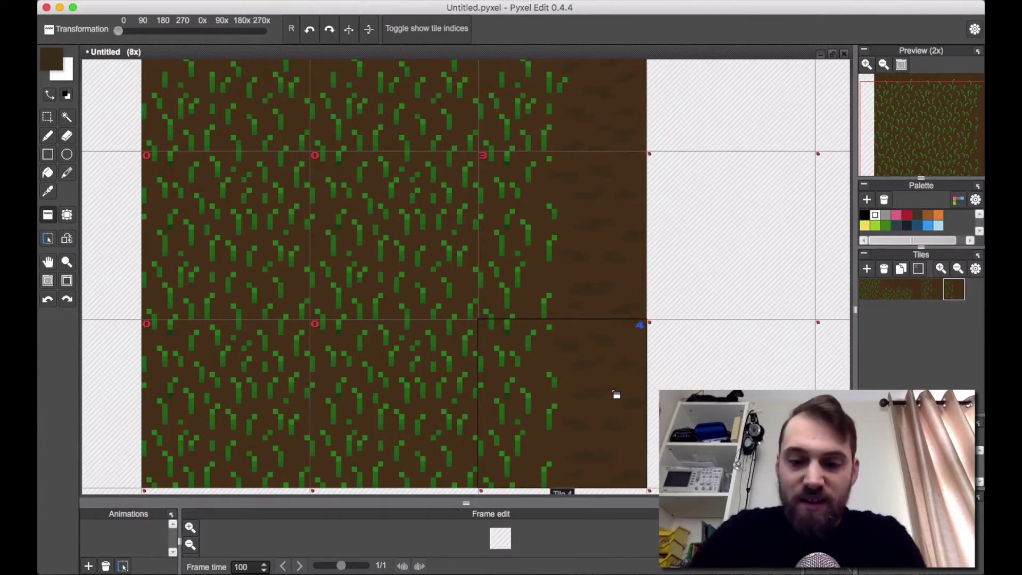
# Erase the lower blades of corner tile 4 with soil brown, undoing the dark stroke, and paint darker dirt patches along its lower part.
pyautogui.press('b')
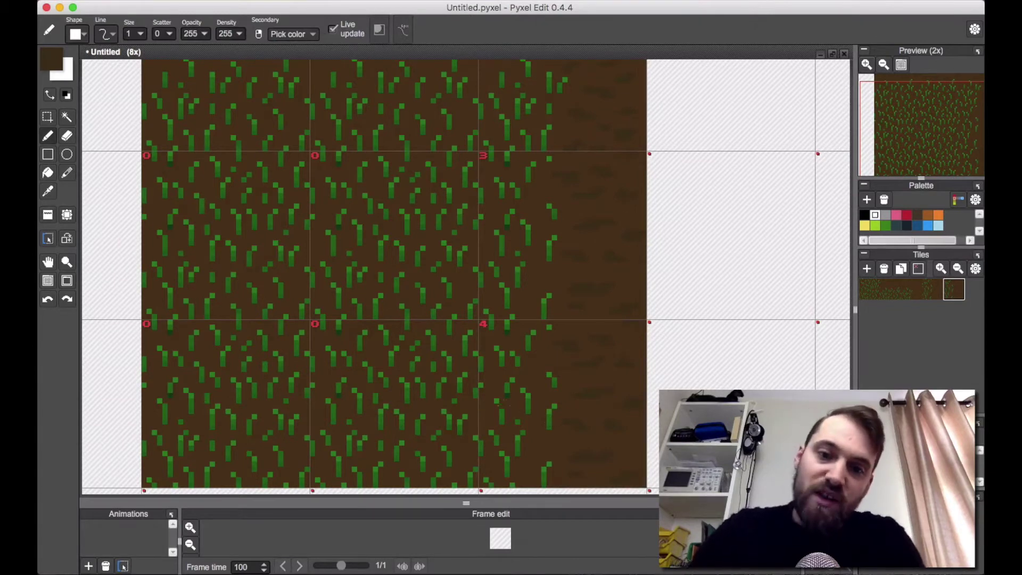
pyautogui.scroll(5, 544, 373)
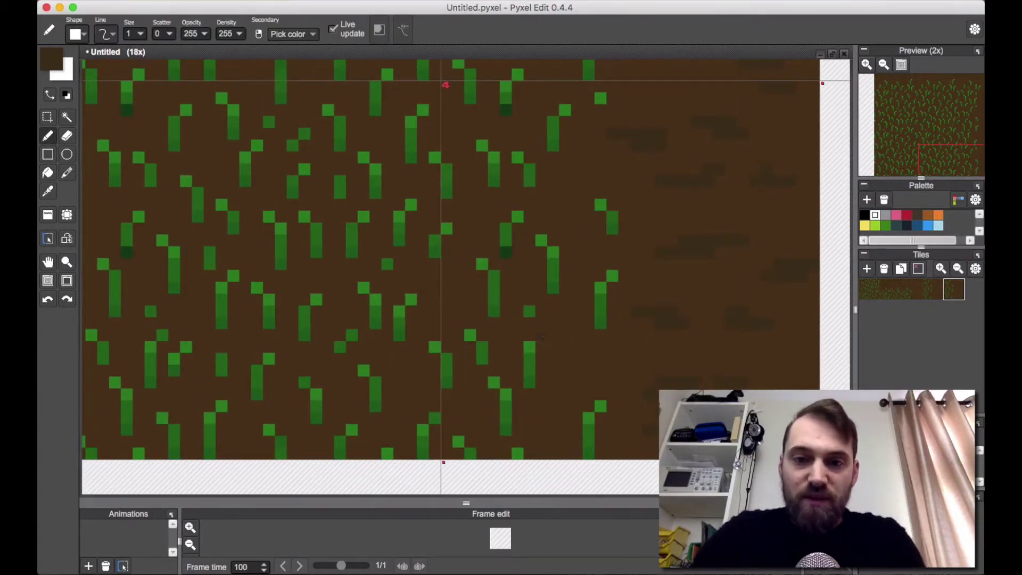
pyautogui.moveTo(530, 338); pyautogui.dragTo(534, 384)
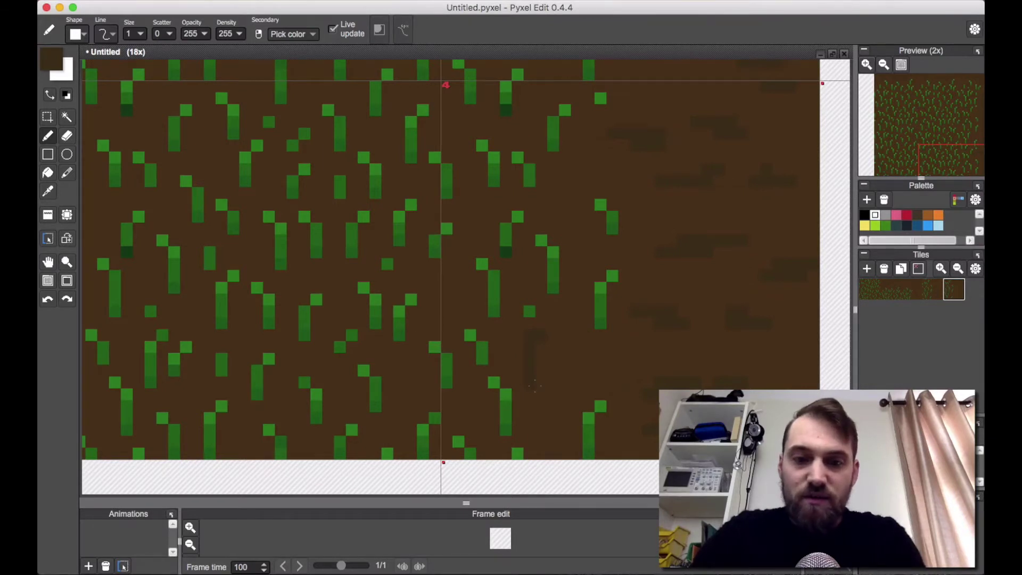
pyautogui.hotkey('ctrl', 'z')
pyautogui.moveTo(541, 335); pyautogui.dragTo(529, 386)
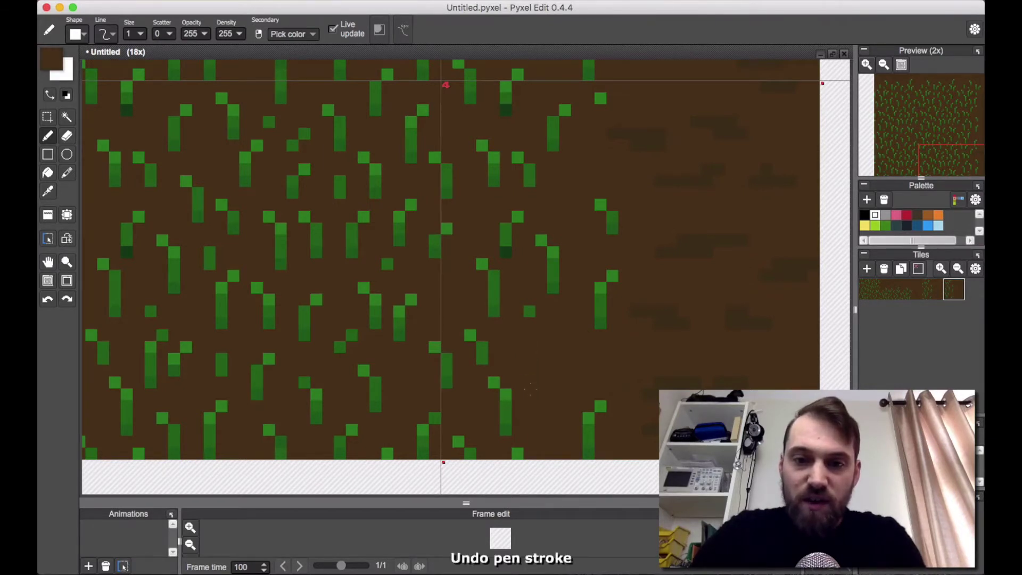
pyautogui.moveTo(606, 395)
pyautogui.mouseDown()
pyautogui.moveTo(464, 447)
pyautogui.moveTo(477, 346)
pyautogui.moveTo(506, 420)
pyautogui.mouseUp()
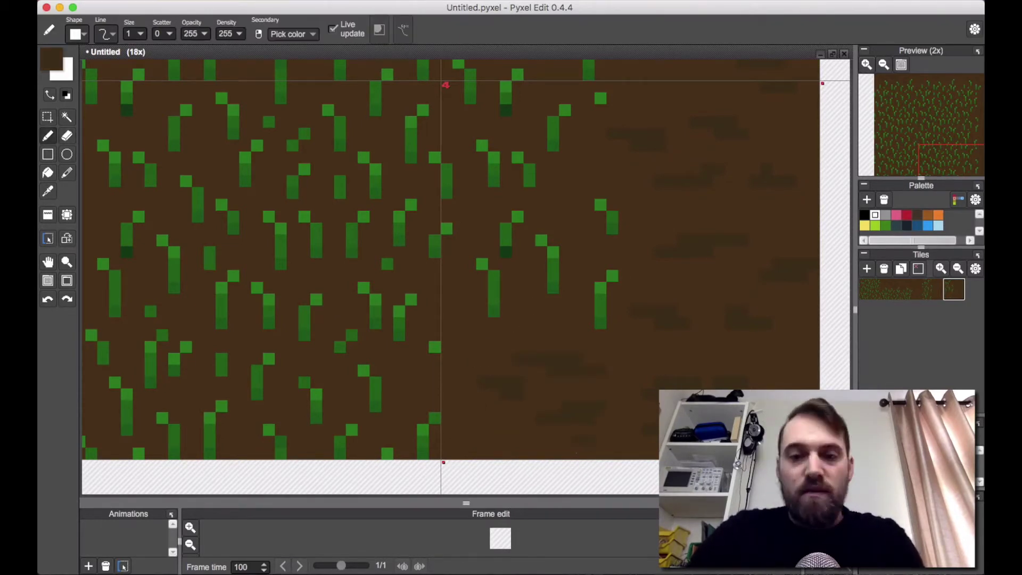
pyautogui.scroll(-4, 534, 334)
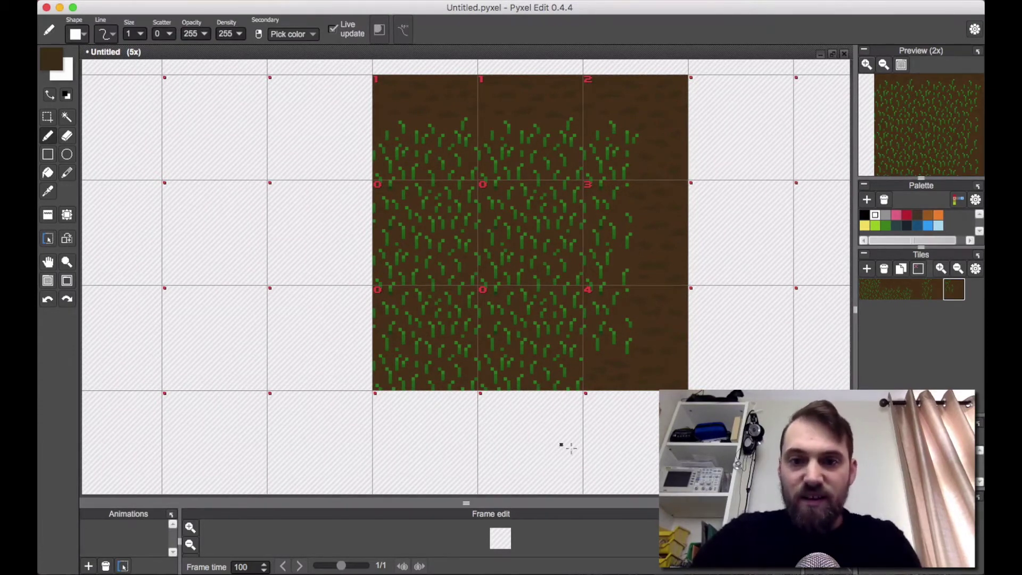
# Duplicate full-grass tile 0 and place the copy, tile 5, in the lower-middle cell of the grass block.
pyautogui.scroll(5, 591, 415)
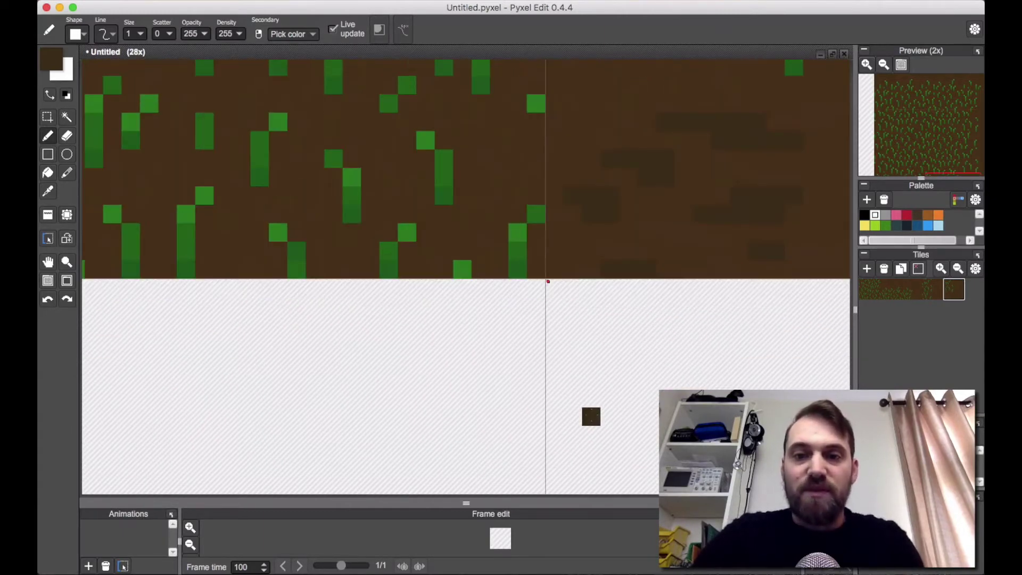
pyautogui.scroll(-3, 591, 415)
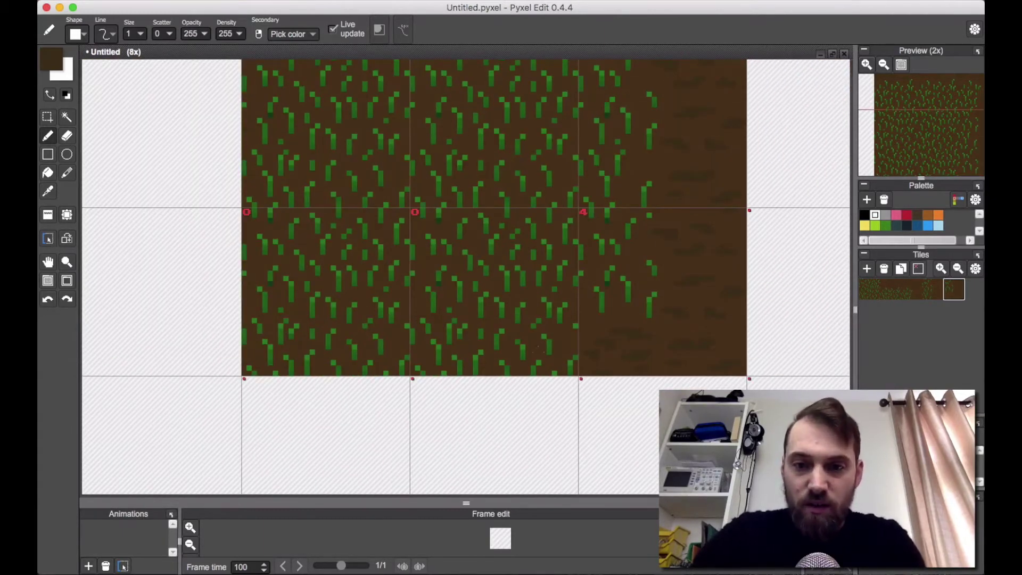
pyautogui.press('space')
pyautogui.moveTo(522, 367); pyautogui.dragTo(582, 338)
pyautogui.scroll(2, 578, 341)
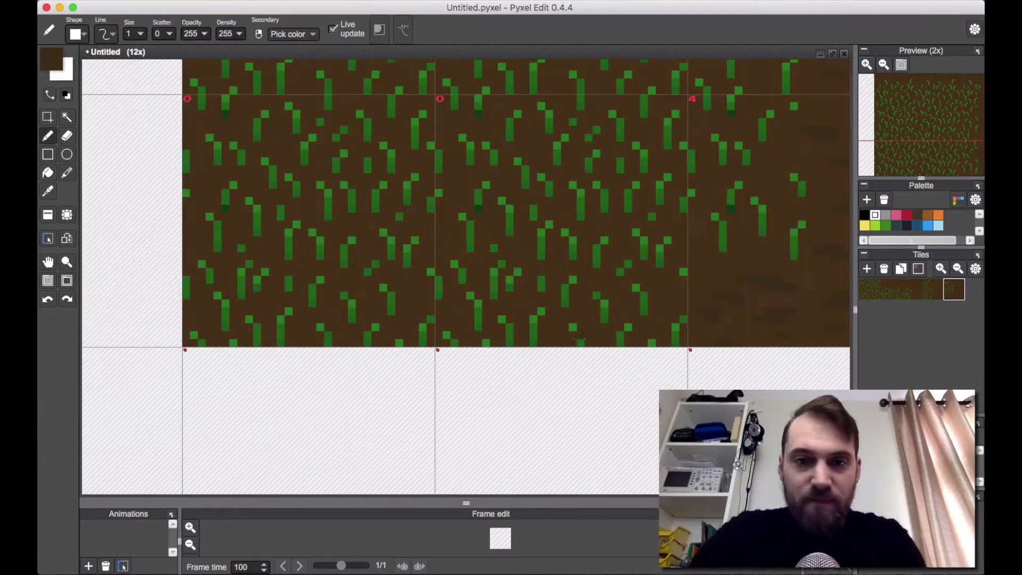
pyautogui.scroll(-2, 782, 275)
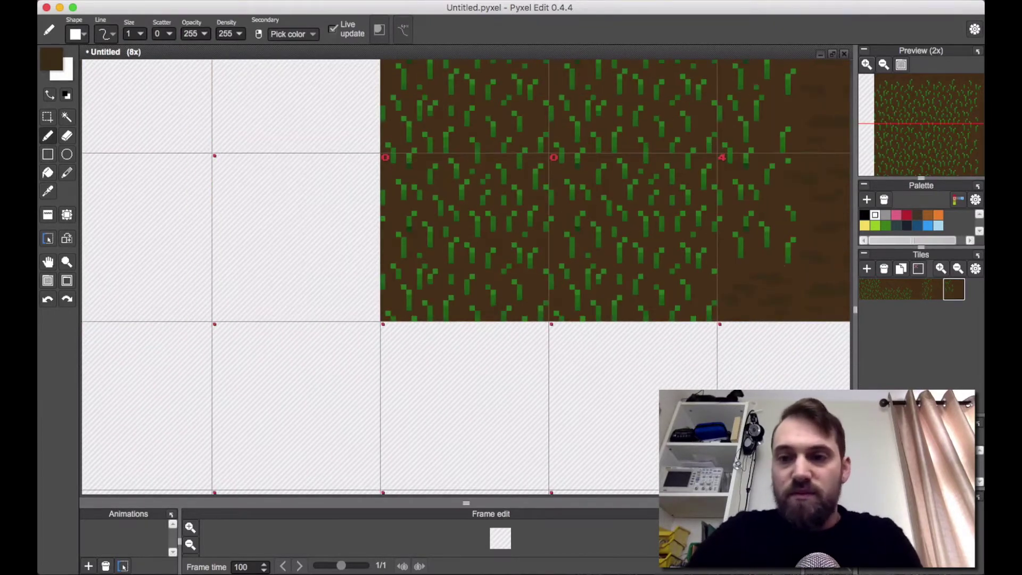
pyautogui.click(870, 291)
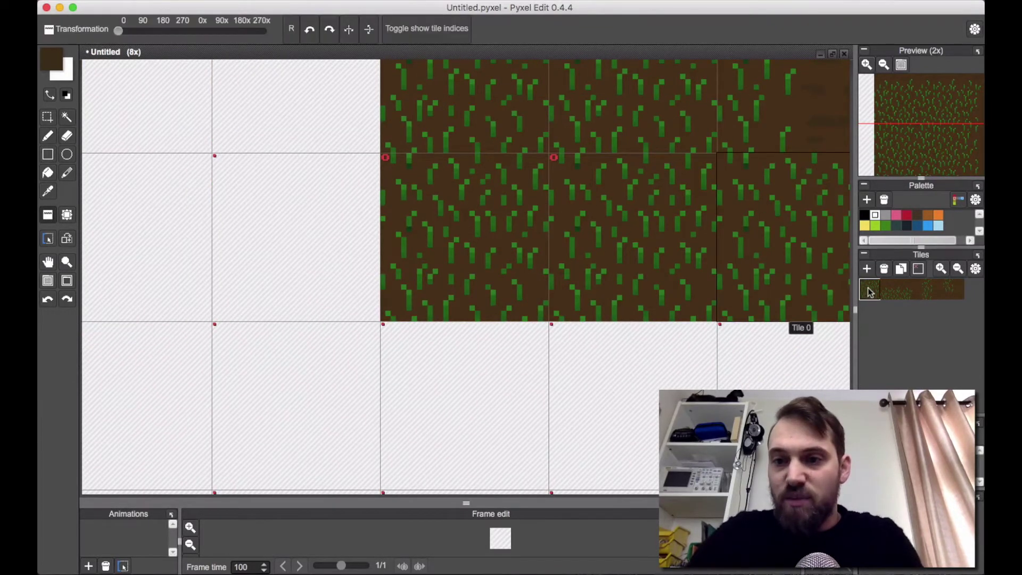
pyautogui.click(901, 270)
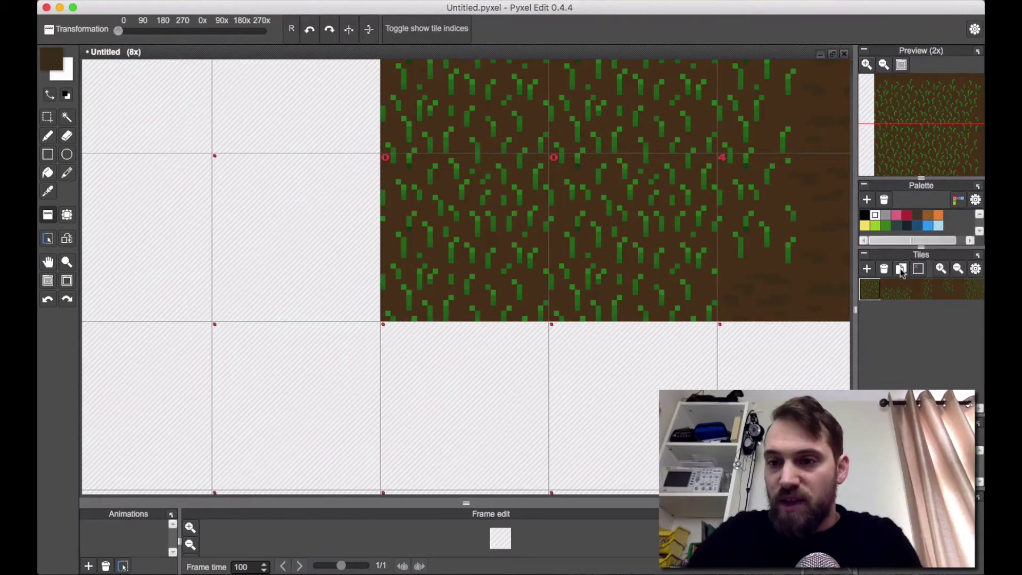
pyautogui.click(974, 290)
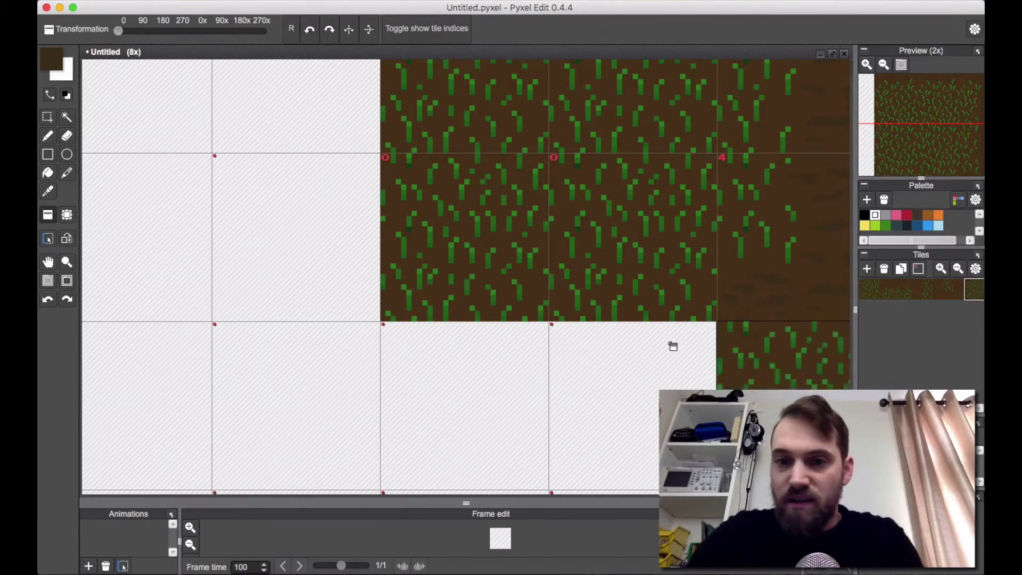
pyautogui.click(639, 288)
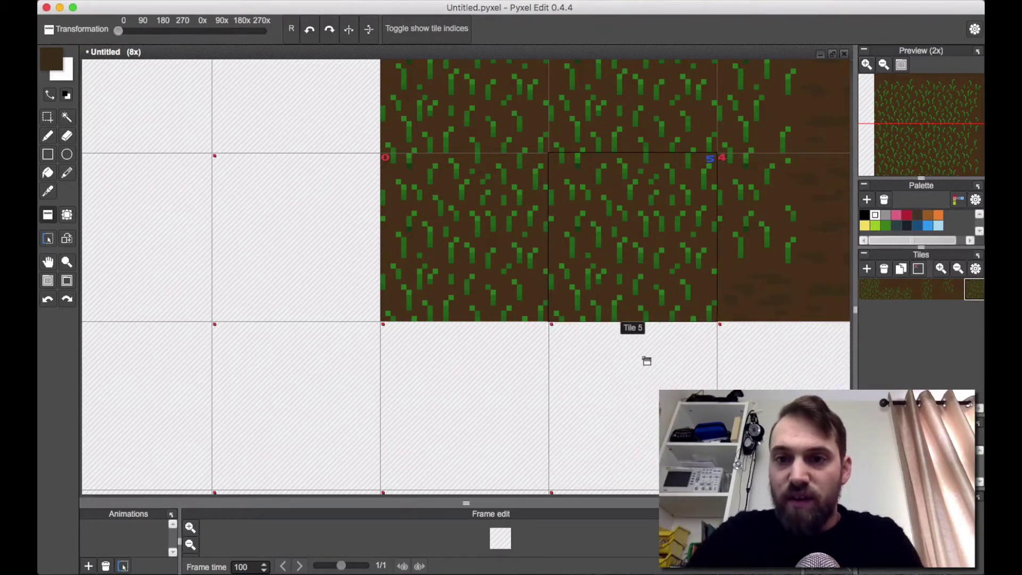
# Pick the soil brown and erase the blades across the lower half of tile 5, leaving a ragged grass edge.
pyautogui.scroll(-3, 651, 387)
pyautogui.press('space')
pyautogui.moveTo(669, 381); pyautogui.dragTo(564, 434)
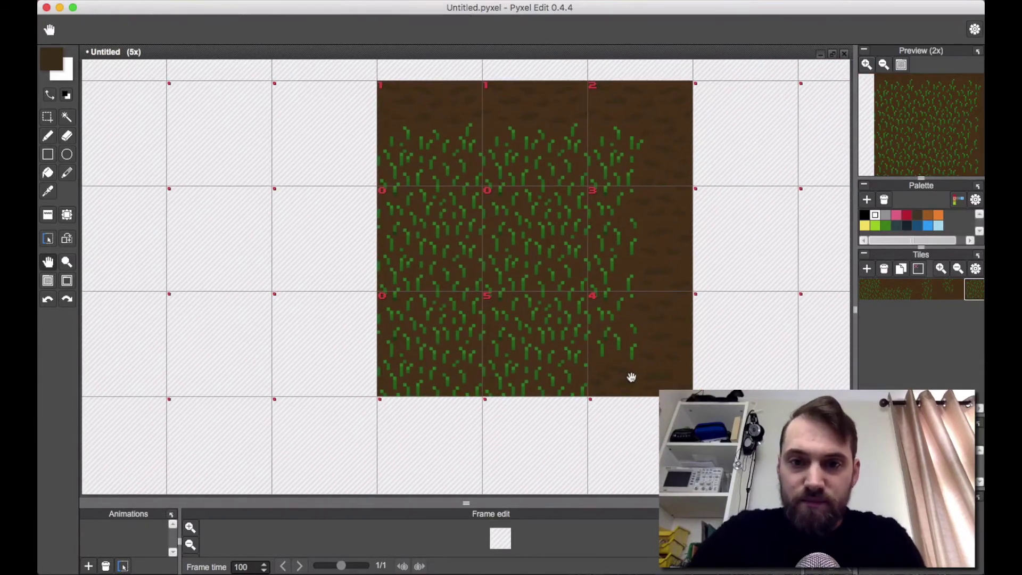
pyautogui.scroll(3, 592, 434)
pyautogui.rightClick(569, 277)
pyautogui.click(576, 268)
pyautogui.moveTo(396, 197); pyautogui.dragTo(403, 229)
pyautogui.moveTo(459, 229)
pyautogui.mouseDown()
pyautogui.moveTo(466, 252)
pyautogui.moveTo(489, 261)
pyautogui.mouseUp()
pyautogui.moveTo(554, 261); pyautogui.dragTo(545, 212)
pyautogui.moveTo(576, 315); pyautogui.dragTo(569, 339)
pyautogui.moveTo(568, 339); pyautogui.dragTo(341, 336)
pyautogui.moveTo(372, 323); pyautogui.dragTo(364, 292)
pyautogui.moveTo(333, 292); pyautogui.dragTo(348, 260)
pyautogui.moveTo(388, 244); pyautogui.dragTo(388, 291)
pyautogui.moveTo(466, 276); pyautogui.dragTo(459, 301)
pyautogui.moveTo(435, 307); pyautogui.dragTo(427, 331)
pyautogui.moveTo(498, 315); pyautogui.dragTo(490, 292)
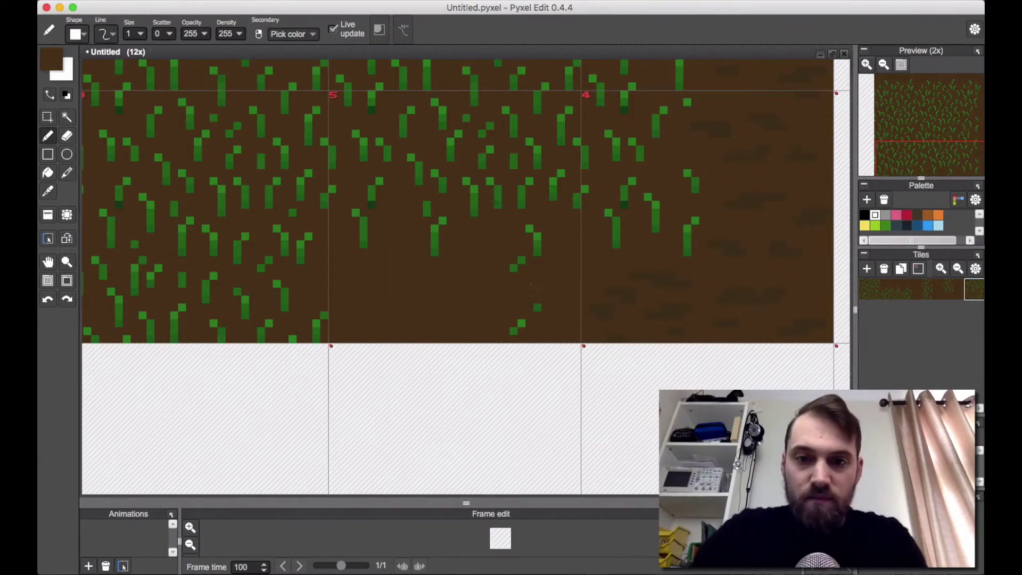
pyautogui.moveTo(514, 331); pyautogui.dragTo(521, 323)
pyautogui.moveTo(538, 307); pyautogui.dragTo(530, 283)
pyautogui.moveTo(514, 268); pyautogui.dragTo(522, 260)
pyautogui.click(435, 234)
# Paint darker horizontal dirt patches across the bare lower part of tile 5, undoing the misplaced stroke near its lower-left corner.
pyautogui.scroll(-1, 577, 278)
pyautogui.scroll(2, 475, 270)
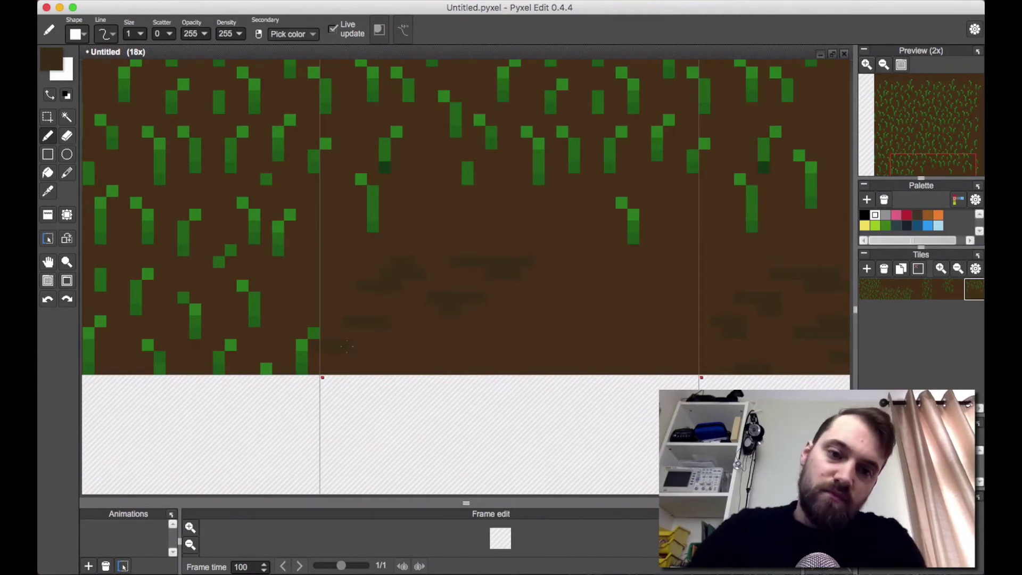
pyautogui.press('super+z')
pyautogui.moveTo(384, 336); pyautogui.dragTo(395, 335)
pyautogui.moveTo(575, 309); pyautogui.dragTo(645, 309)
pyautogui.moveTo(682, 273); pyautogui.dragTo(669, 286)
pyautogui.moveTo(575, 274); pyautogui.dragTo(597, 285)
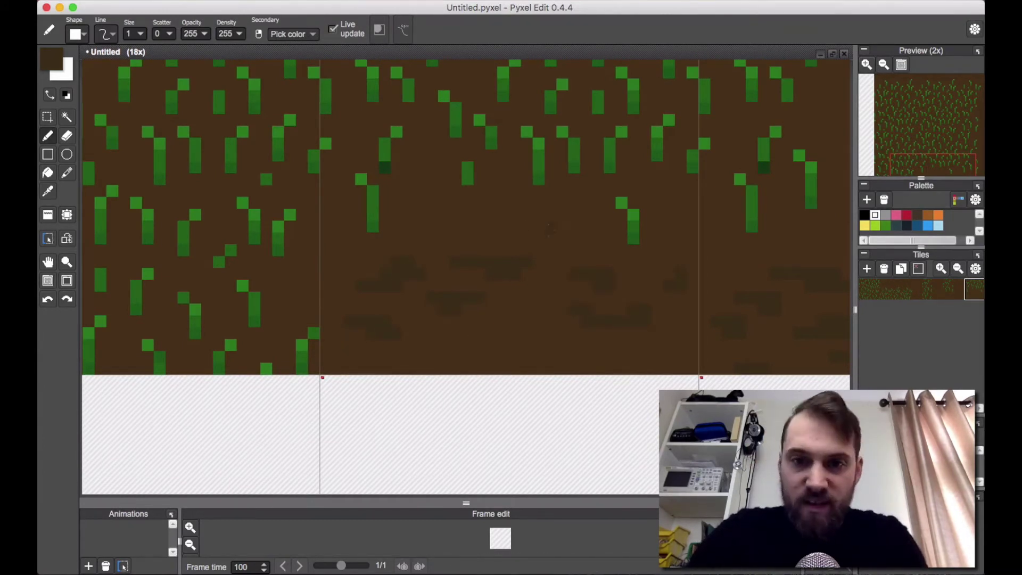
pyautogui.moveTo(527, 227); pyautogui.dragTo(563, 215)
pyautogui.moveTo(539, 322); pyautogui.dragTo(527, 322)
pyautogui.moveTo(468, 345); pyautogui.dragTo(563, 356)
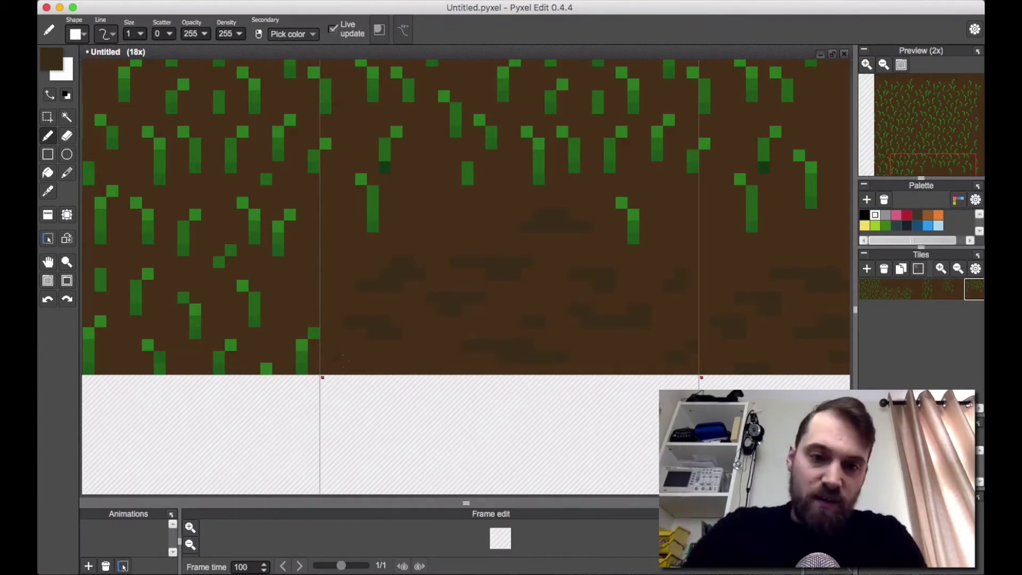
pyautogui.moveTo(343, 361); pyautogui.dragTo(373, 358)
pyautogui.moveTo(421, 357); pyautogui.dragTo(433, 357)
# Place bottom edge tile 5 in the lower-left cell of the grass block.
pyautogui.scroll(-5, 505, 311)
pyautogui.scroll(4, 506, 311)
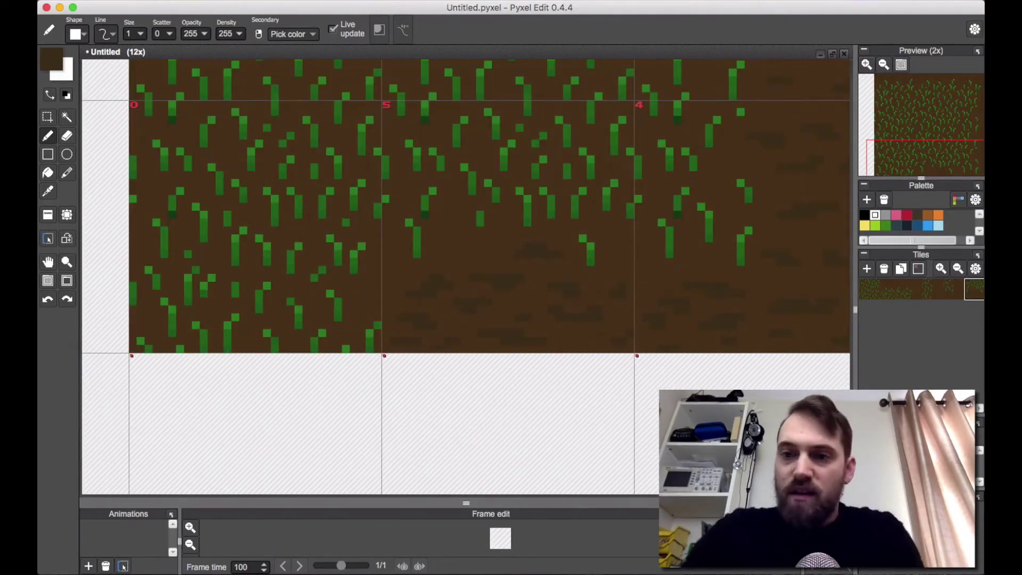
pyautogui.press('a')
pyautogui.click(271, 234)
pyautogui.click(867, 268)
pyautogui.moveTo(855, 292); pyautogui.dragTo(828, 293)
pyautogui.click(958, 269)
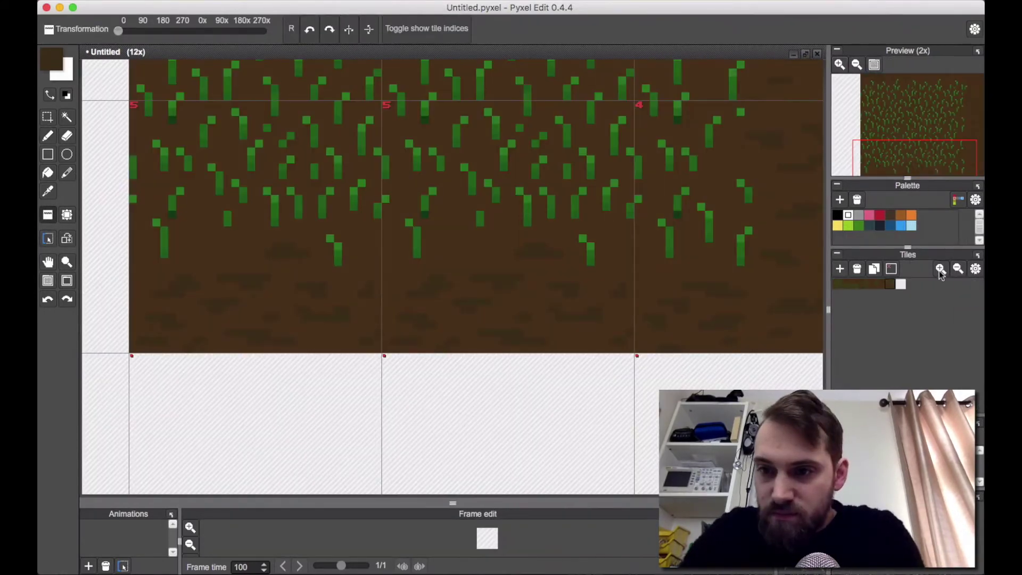
pyautogui.click(941, 269)
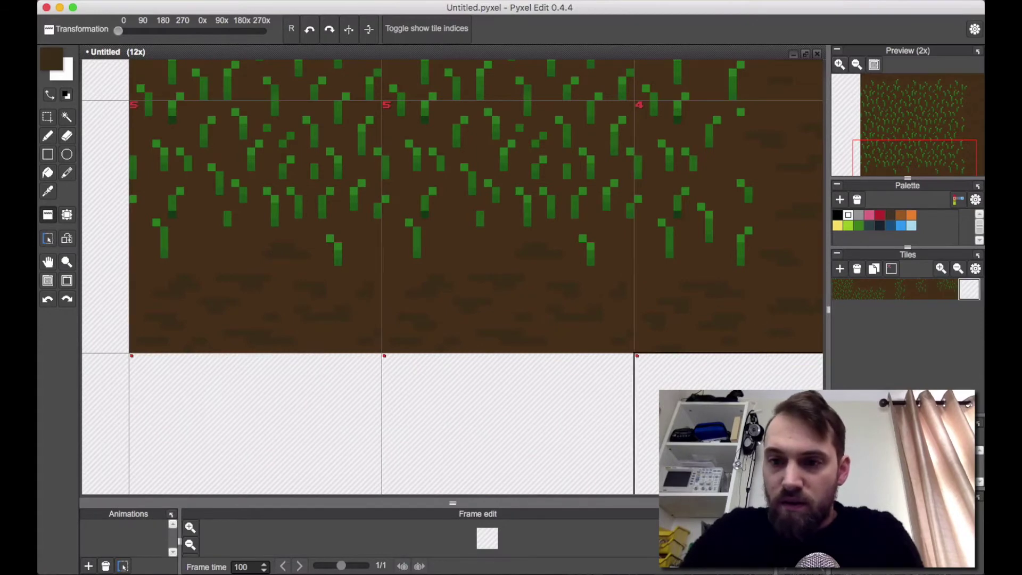
pyautogui.click(857, 269)
# Duplicate bottom edge tile 5 and place the copy, tile 6, in the lower-left corner cell of the grass block.
pyautogui.click(873, 269)
pyautogui.click(271, 337)
pyautogui.moveTo(271, 338); pyautogui.dragTo(403, 384)
# Erase the left-hand blades of corner tile 6 with soil brown and paint darker dirt patches on the cleared strip.
pyautogui.press('b')
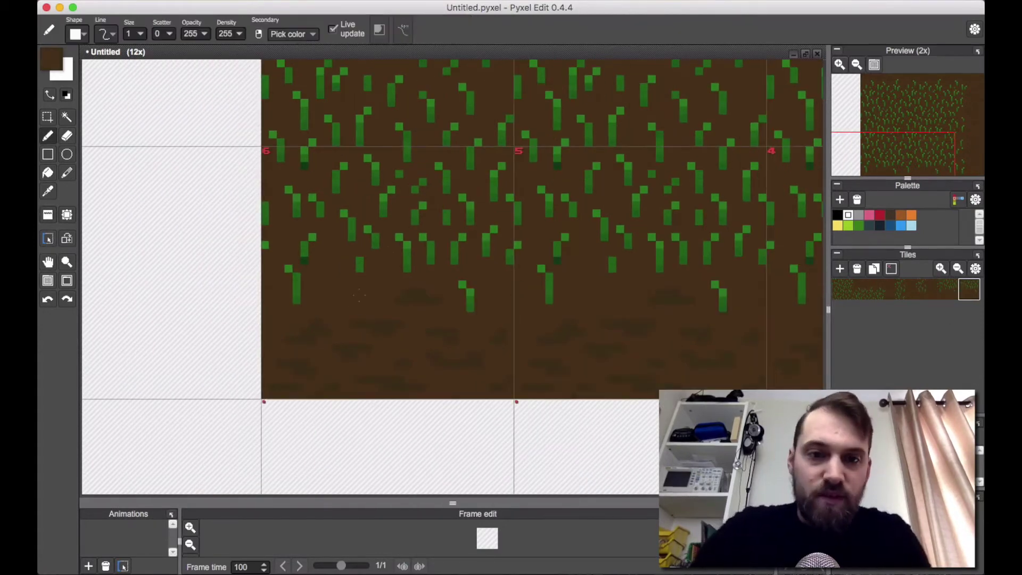
pyautogui.moveTo(375, 245)
pyautogui.mouseDown()
pyautogui.moveTo(337, 189)
pyautogui.moveTo(296, 299)
pyautogui.moveTo(292, 193)
pyautogui.moveTo(304, 151)
pyautogui.mouseUp()
pyautogui.scroll(-7, 284, 170)
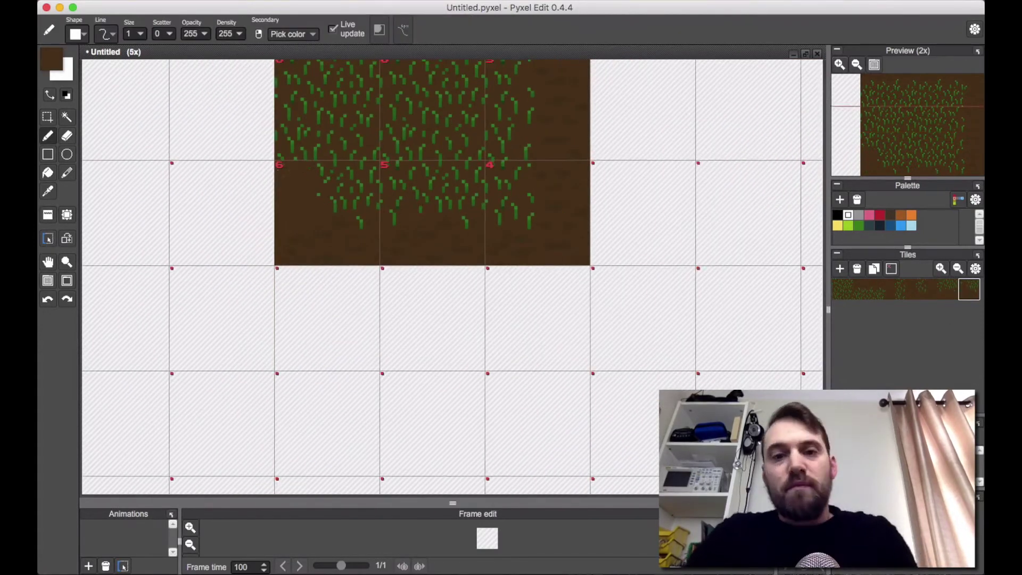
pyautogui.scroll(4, 465, 210)
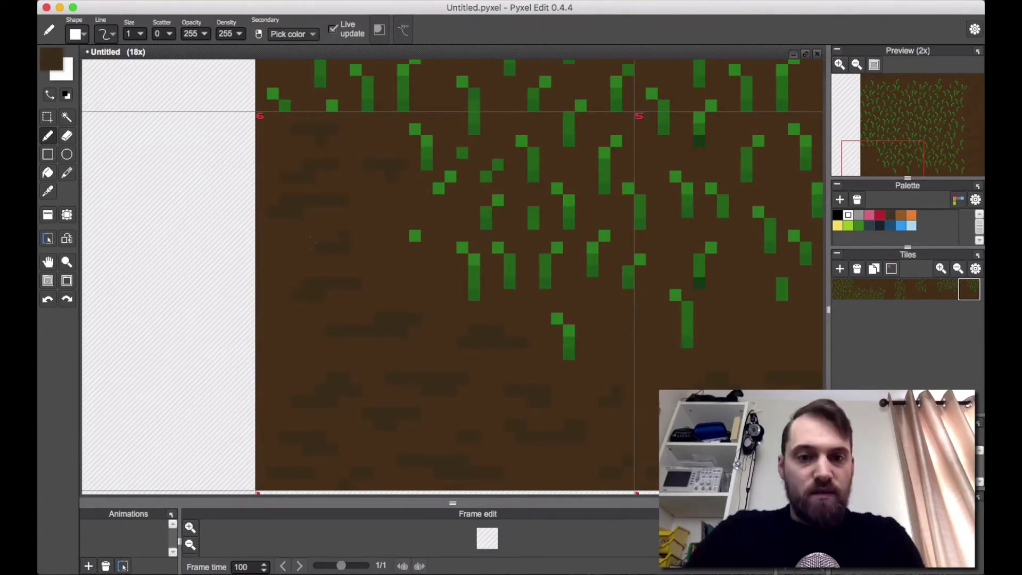
# Duplicate full-grass tile 0 and place the copy, tile 7, in the middle-left cell of the grass block.
pyautogui.scroll(-4, 436, 279)
pyautogui.moveTo(512, 187); pyautogui.dragTo(468, 280)
pyautogui.click(843, 289)
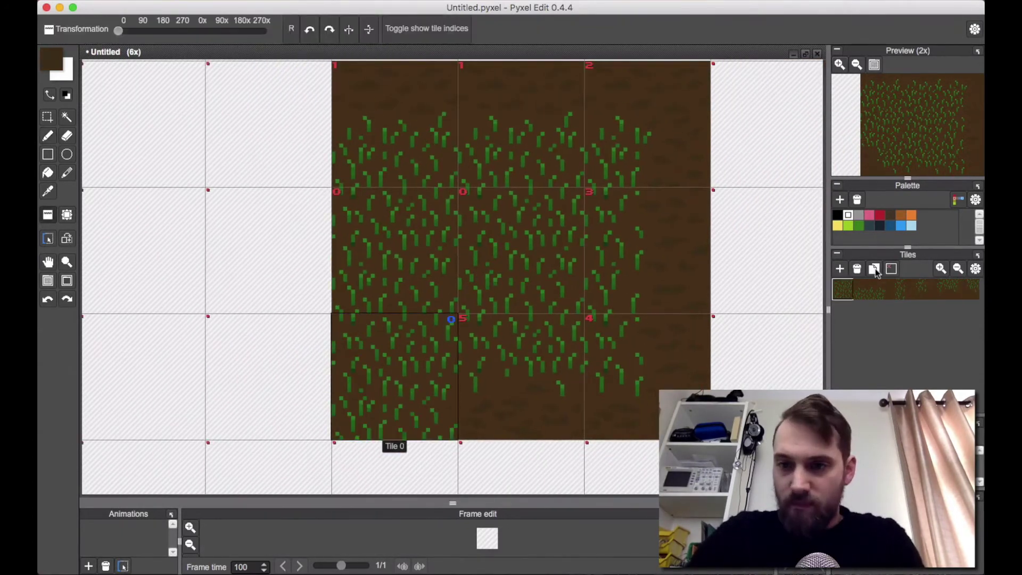
pyautogui.click(874, 268)
pyautogui.click(400, 265)
# Clear the left-hand blades of edge tile 7 with soil brown and paint darker horizontal dirt patches on the bare strip.
pyautogui.click(48, 137)
pyautogui.scroll(3, 358, 246)
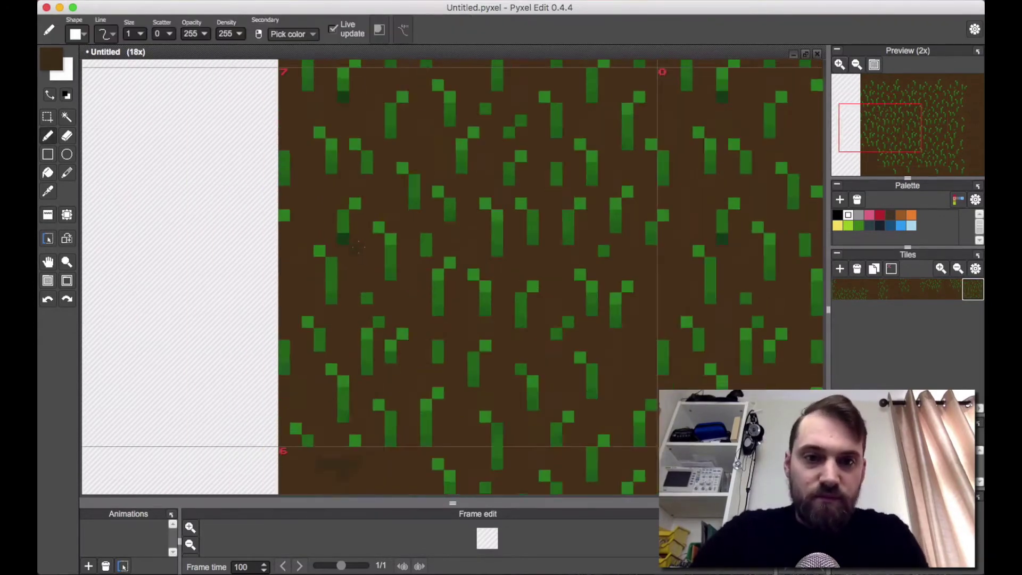
pyautogui.scroll(-1, 358, 246)
pyautogui.moveTo(403, 377)
pyautogui.mouseDown()
pyautogui.moveTo(387, 149)
pyautogui.moveTo(375, 373)
pyautogui.moveTo(379, 248)
pyautogui.moveTo(311, 228)
pyautogui.mouseUp()
pyautogui.scroll(-3, 315, 228)
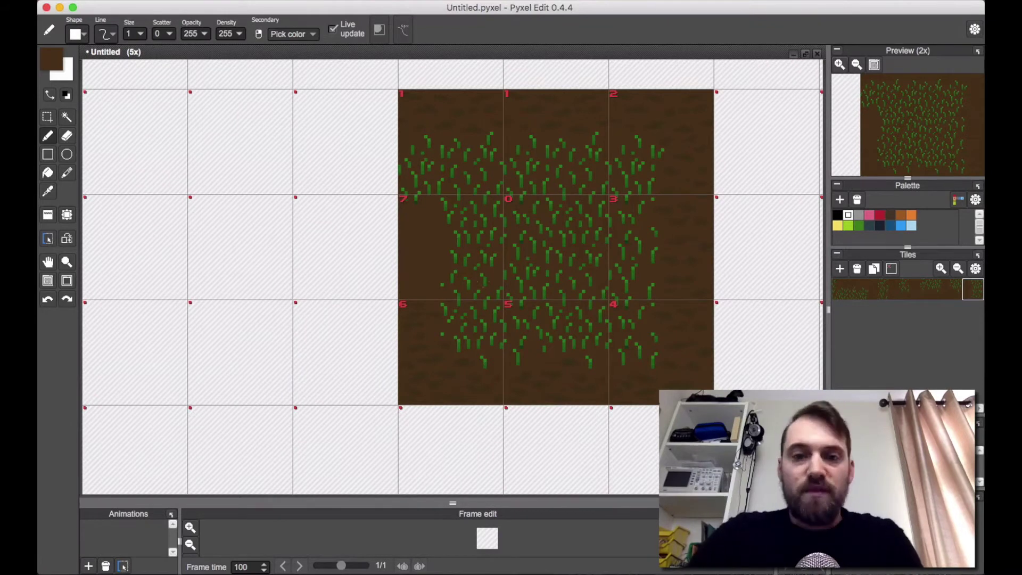
pyautogui.scroll(4, 462, 257)
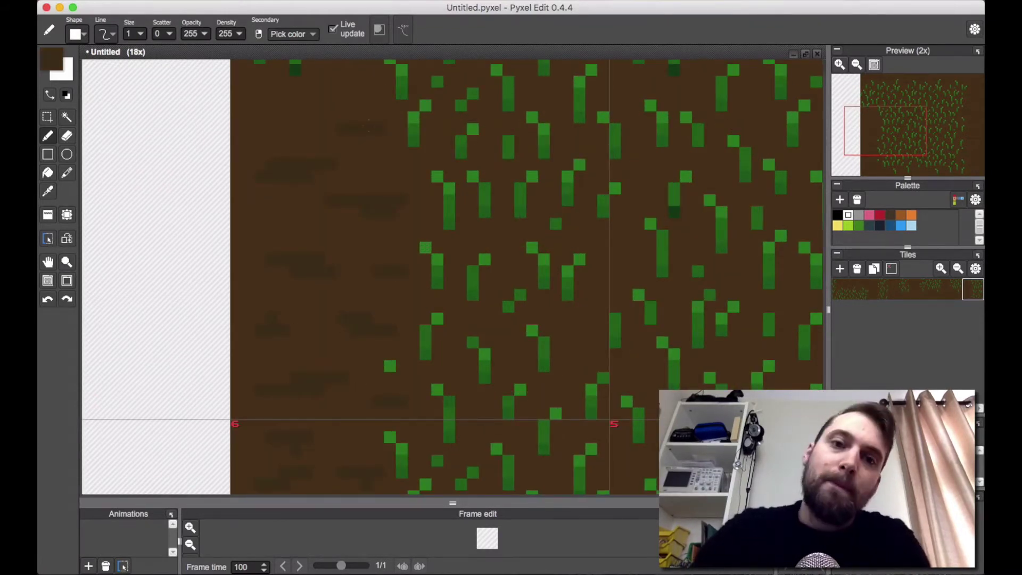
pyautogui.scroll(3, 313, 224)
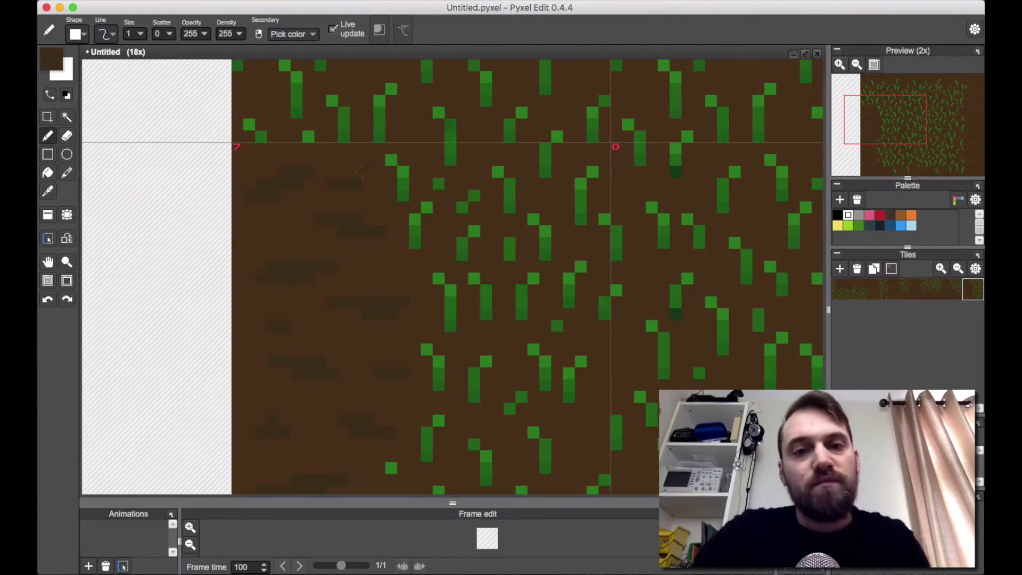
pyautogui.scroll(-4, 433, 191)
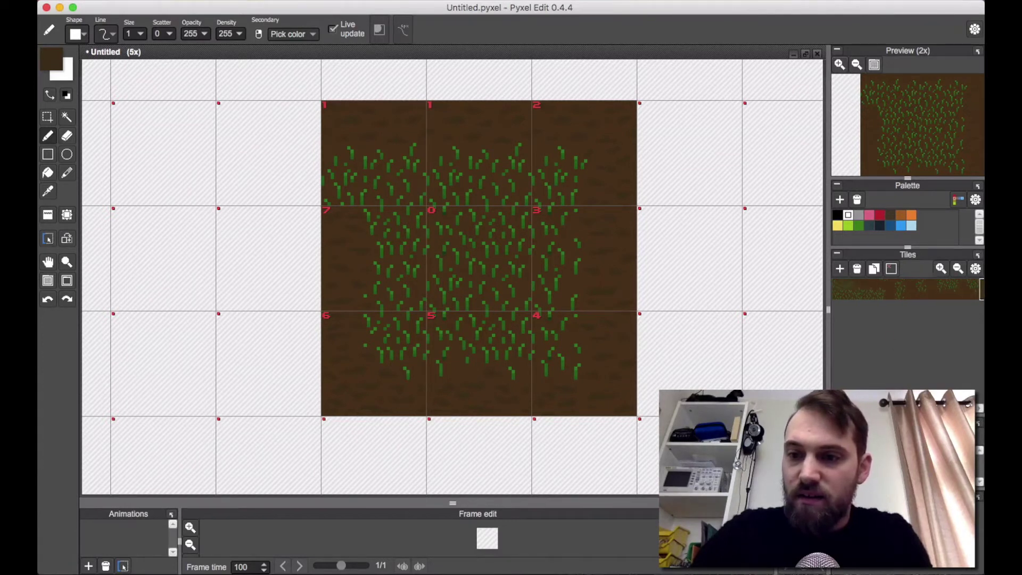
# Duplicate full-grass tile 0 again and select the new copy for drawing with the Pen tool.
pyautogui.click(845, 288)
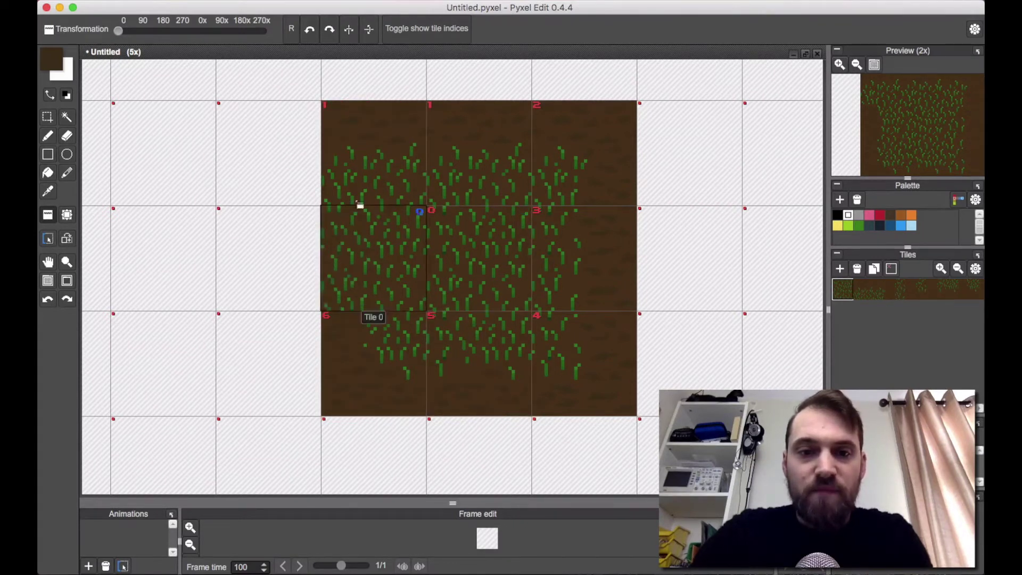
pyautogui.click(875, 270)
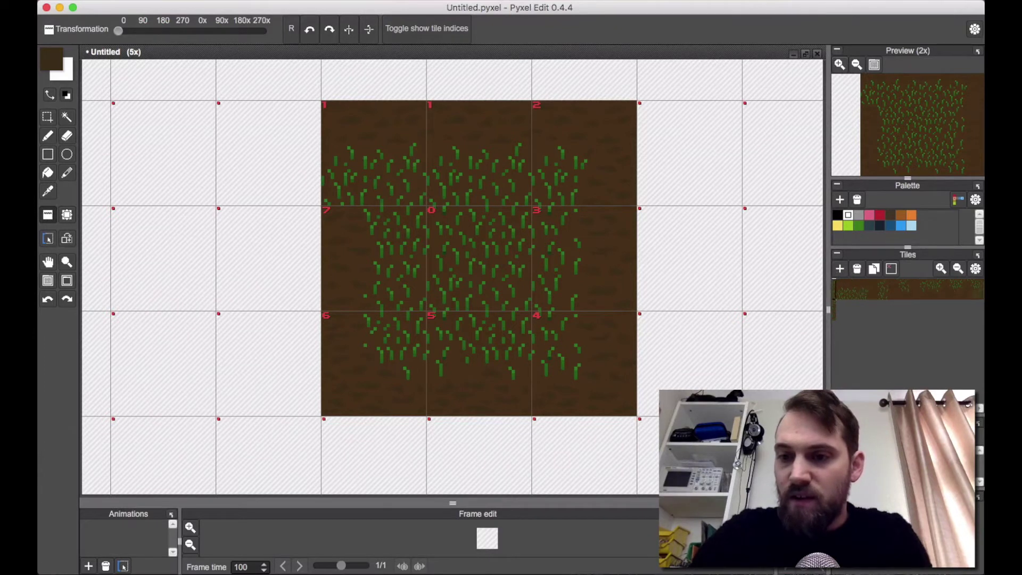
pyautogui.click(843, 318)
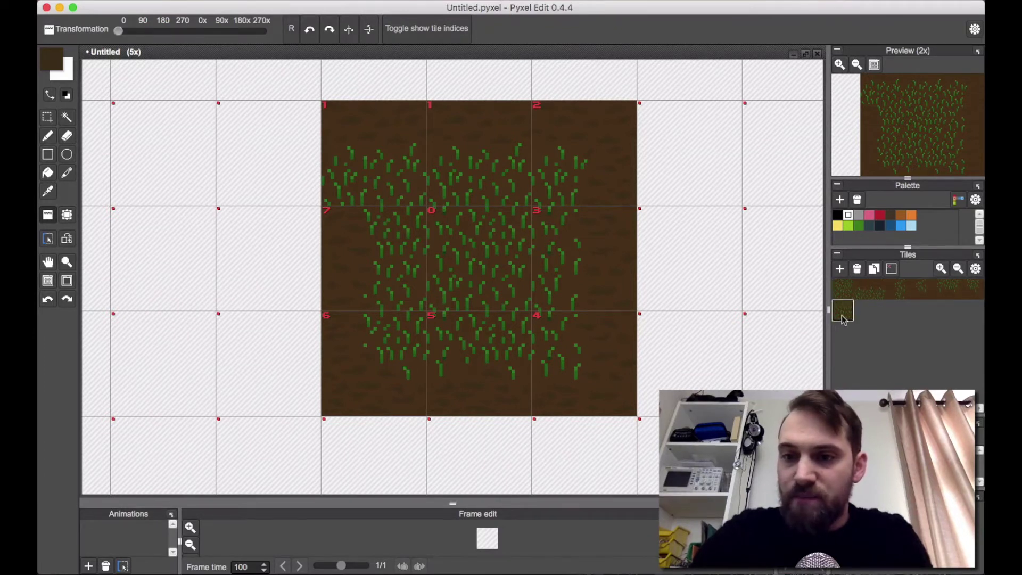
pyautogui.press('b')
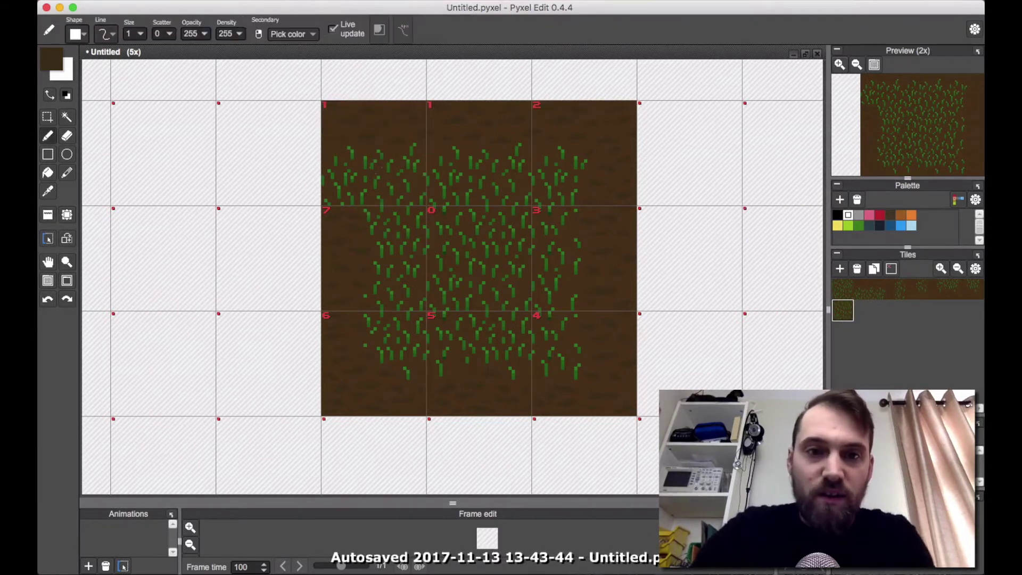
# Try to clear the left-hand blades of the upper-left tile with soil brown, and undo the erasing.
pyautogui.scroll(5, 369, 169)
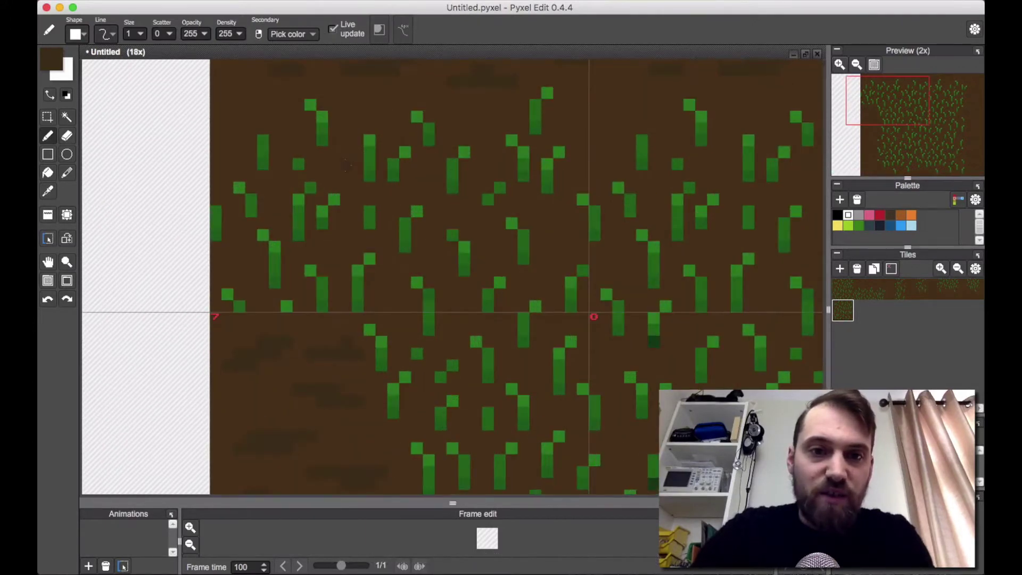
pyautogui.moveTo(323, 307)
pyautogui.mouseDown()
pyautogui.moveTo(321, 274)
pyautogui.moveTo(304, 269)
pyautogui.moveTo(274, 313)
pyautogui.moveTo(237, 308)
pyautogui.moveTo(215, 234)
pyautogui.moveTo(228, 194)
pyautogui.moveTo(248, 200)
pyautogui.moveTo(275, 261)
pyautogui.moveTo(315, 170)
pyautogui.moveTo(318, 221)
pyautogui.moveTo(325, 107)
pyautogui.moveTo(311, 106)
pyautogui.moveTo(322, 133)
pyautogui.moveTo(264, 146)
pyautogui.mouseUp()
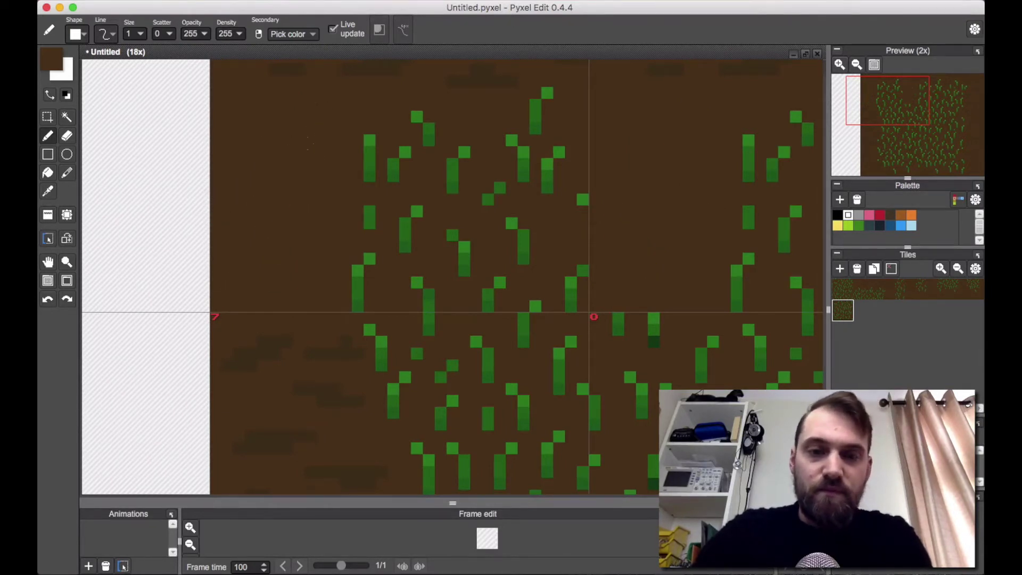
pyautogui.scroll(-4, 321, 160)
pyautogui.scroll(-1, 318, 158)
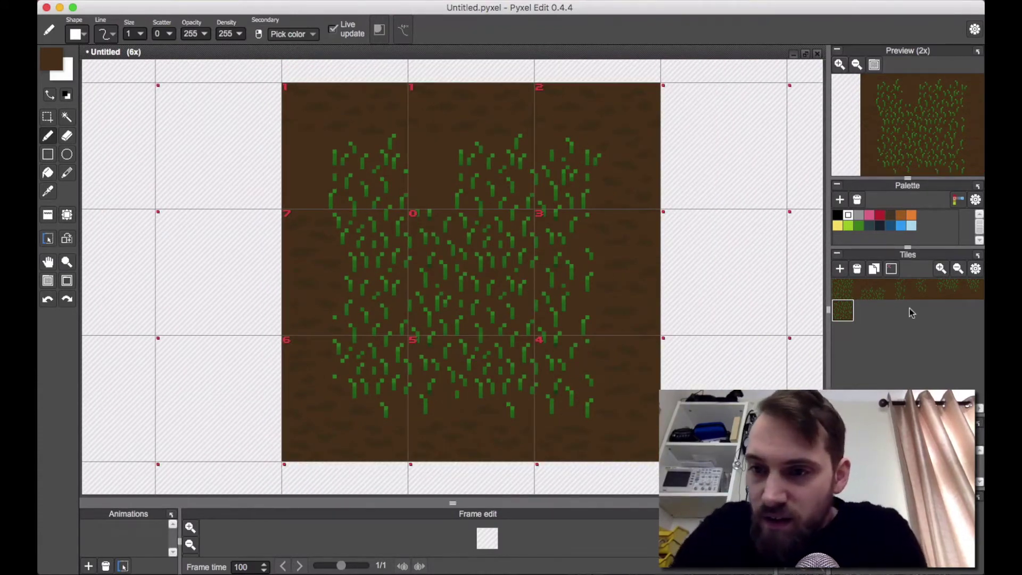
pyautogui.press('super+z')
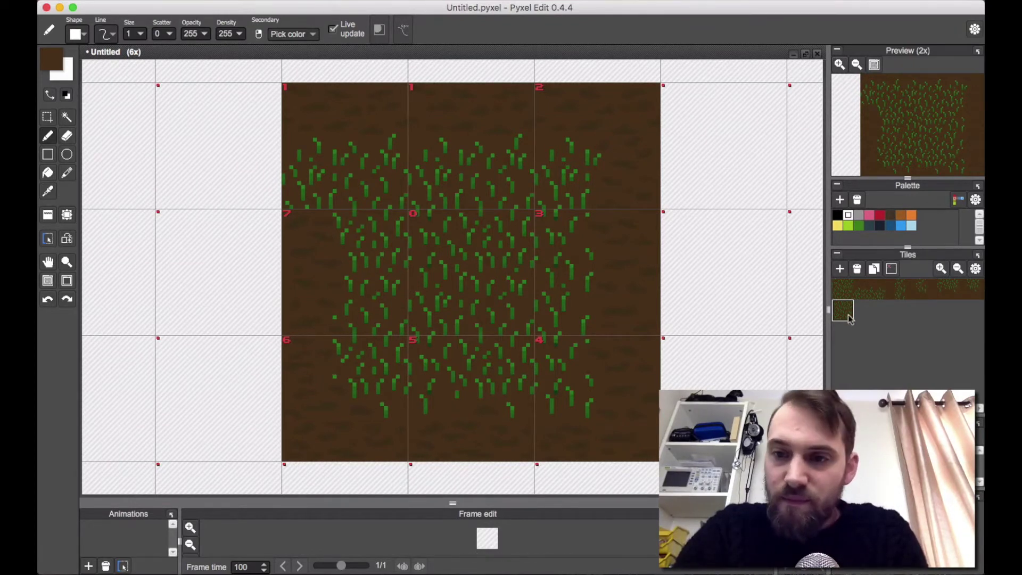
# Duplicate top-edge tile 1 and place the copy, tile 8, in the upper-left cell of the grass block.
pyautogui.press('a')
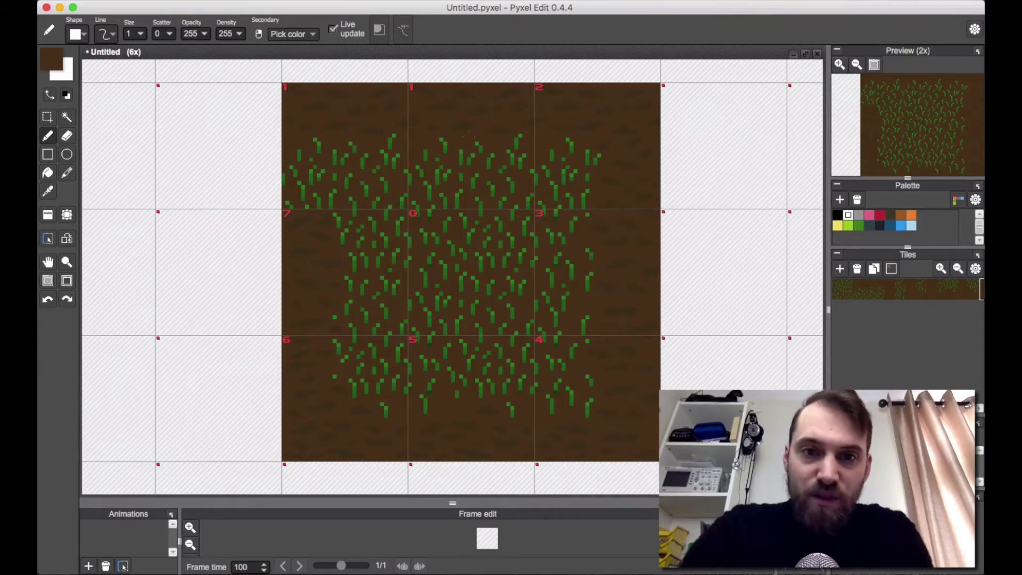
pyautogui.click(865, 293)
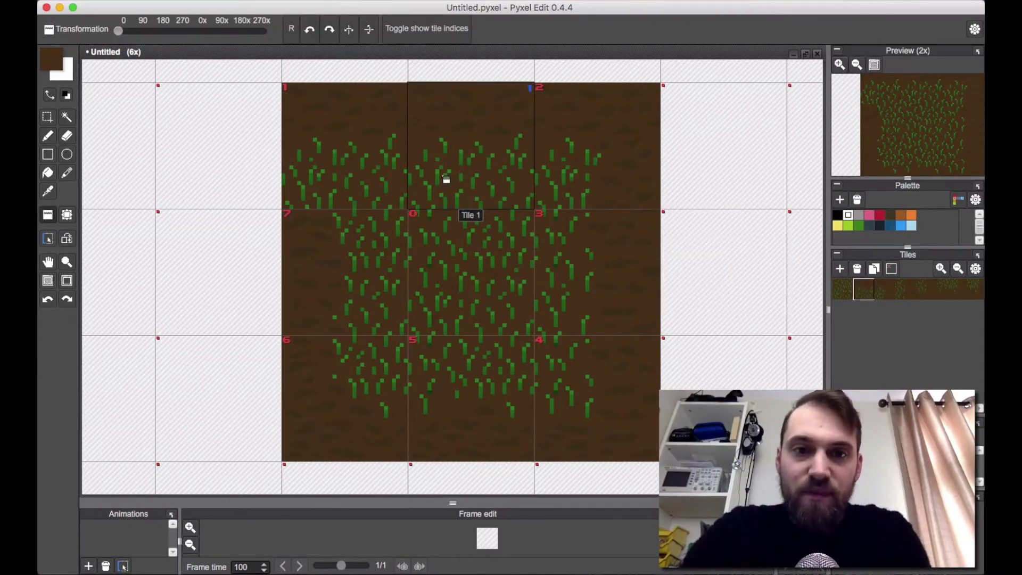
pyautogui.click(875, 270)
pyautogui.click(844, 311)
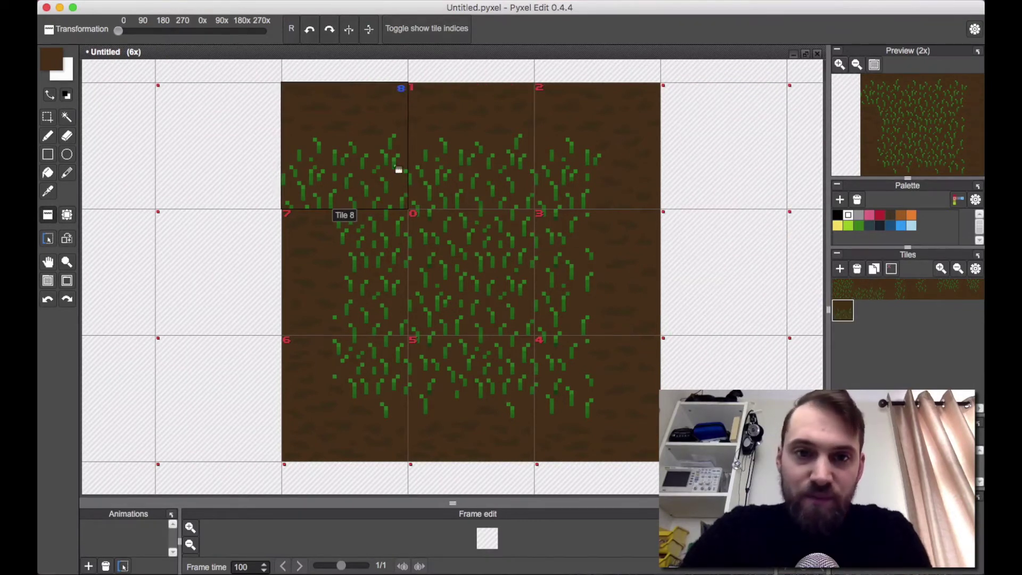
pyautogui.click(371, 164)
# Clear the left-hand blades of corner tile 8 with soil brown using the Pen tool and paint darker horizontal dirt patches on the bare strip.
pyautogui.press('b')
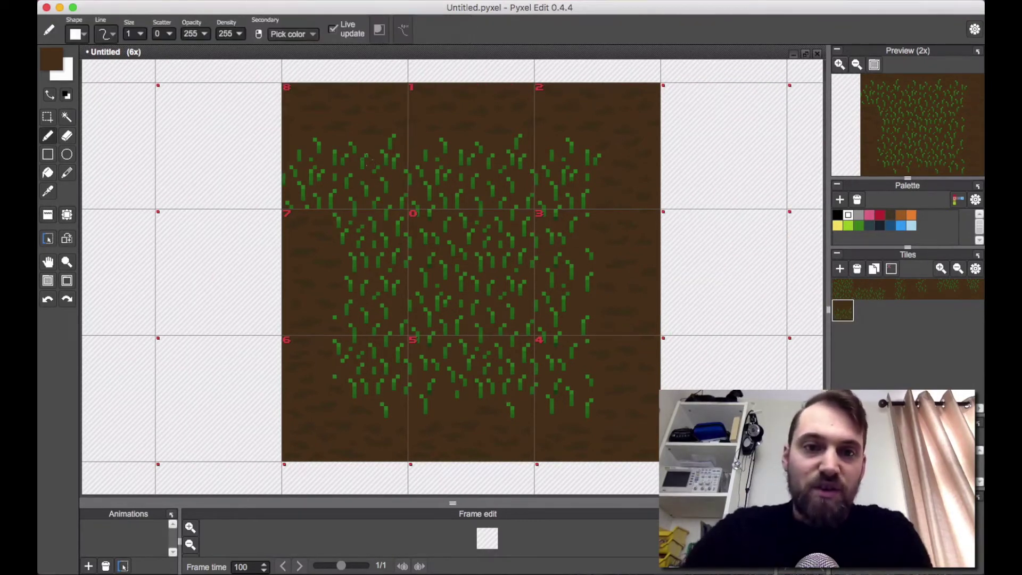
pyautogui.scroll(2, 368, 162)
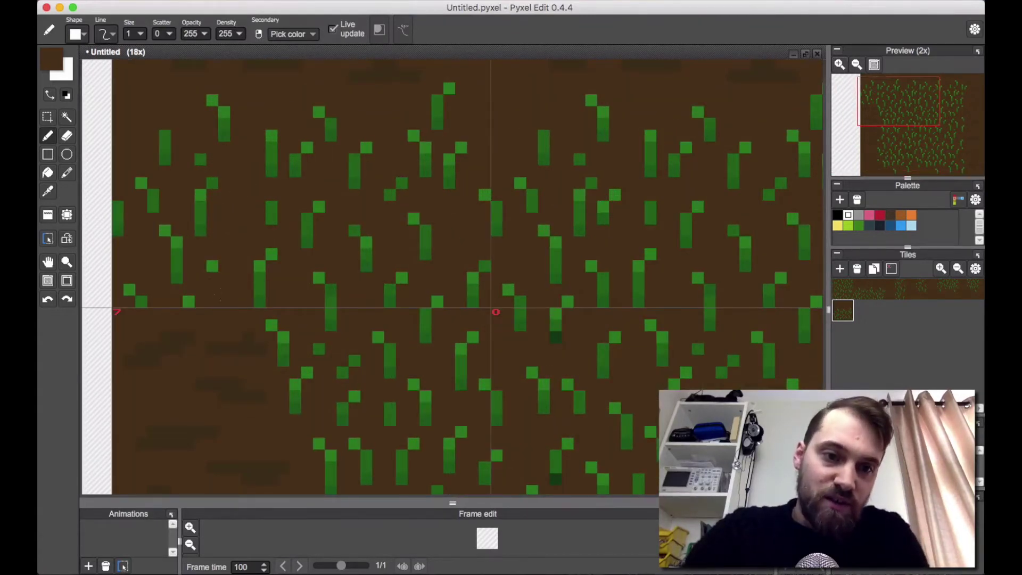
pyautogui.scroll(-1, 224, 202)
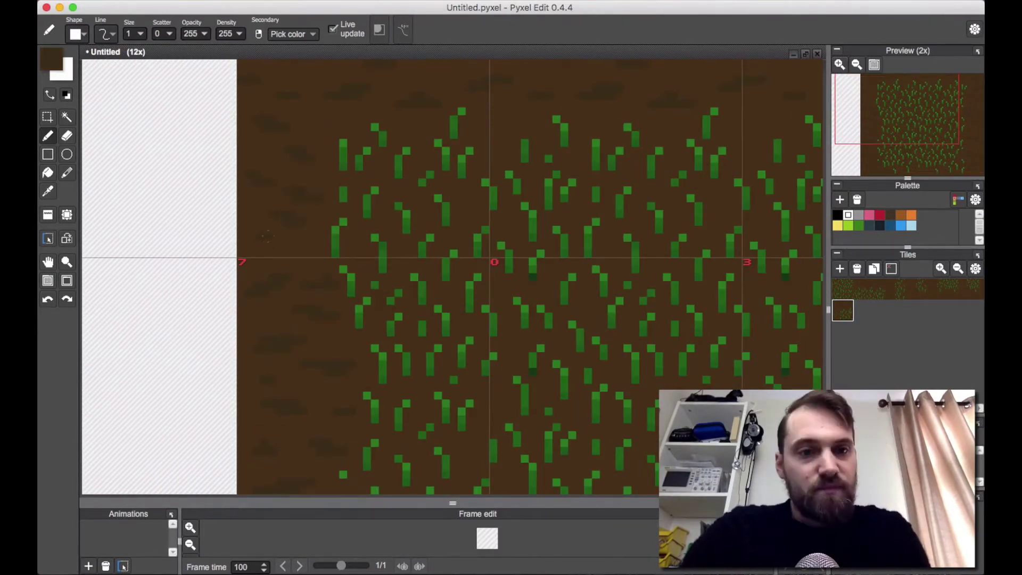
# Place full-grass tile 0 in a block three cells wide and two high on the empty canvas below and right of the finished block.
pyautogui.scroll(-2, 420, 276)
pyautogui.press('space')
pyautogui.moveTo(420, 276); pyautogui.dragTo(420, 251)
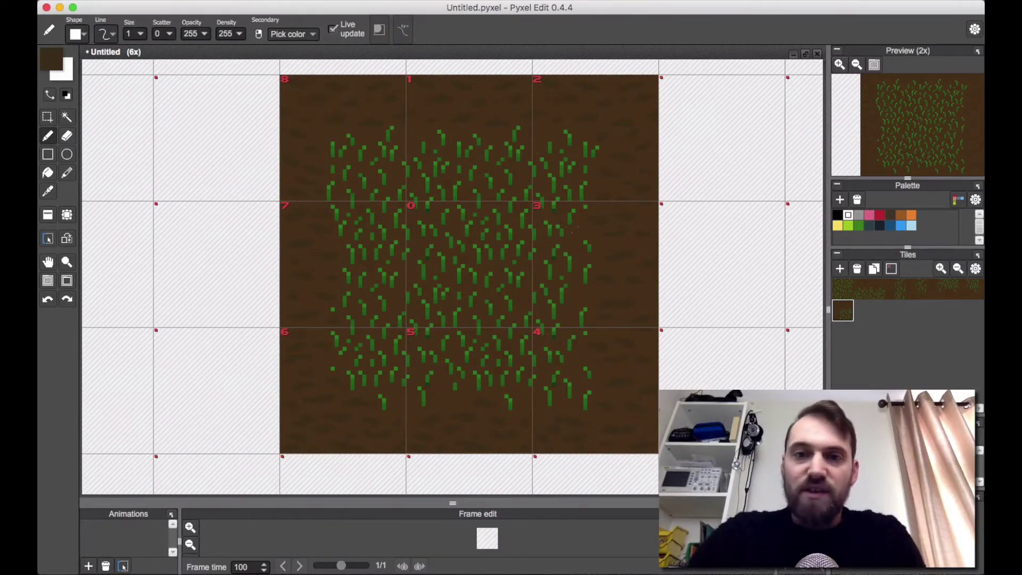
pyautogui.scroll(-5, 572, 227)
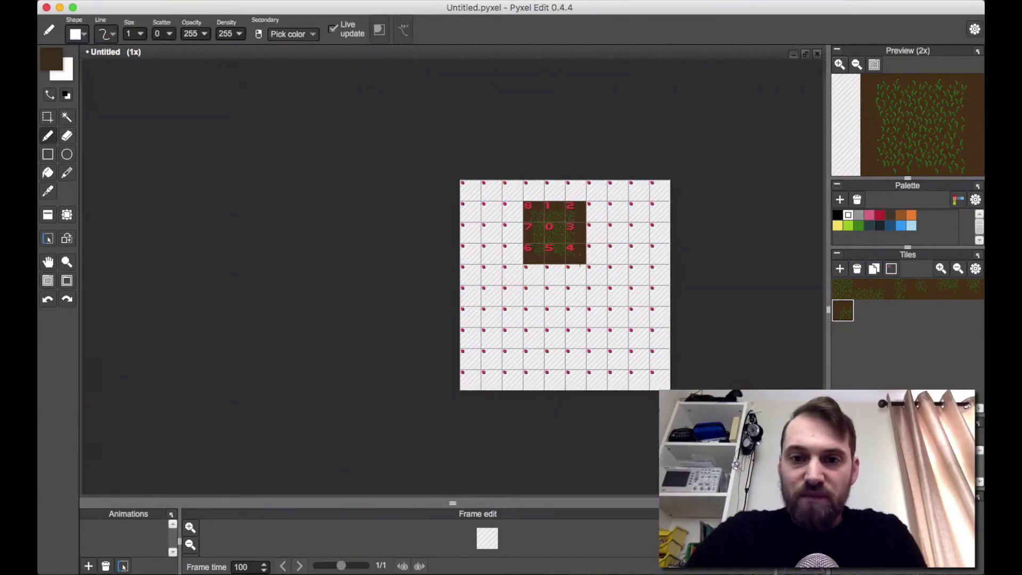
pyautogui.scroll(2, 579, 264)
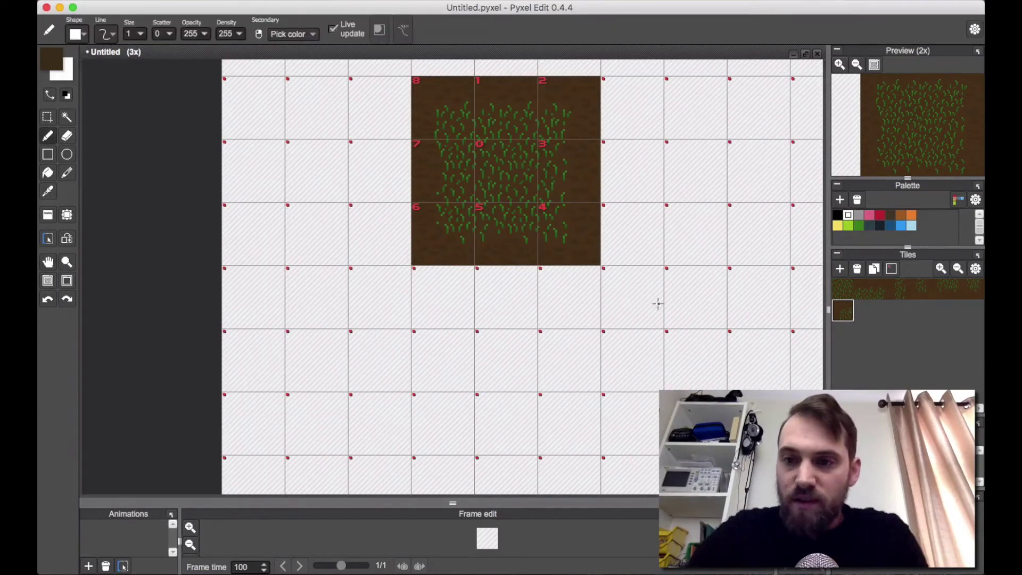
pyautogui.click(842, 289)
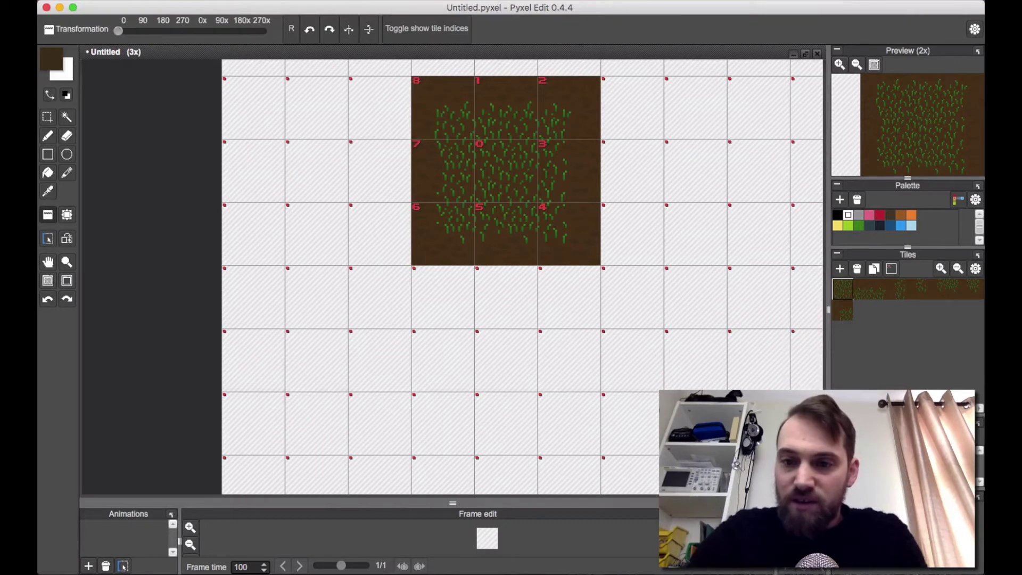
pyautogui.click(759, 359)
pyautogui.click(696, 359)
pyautogui.moveTo(692, 420); pyautogui.dragTo(654, 374)
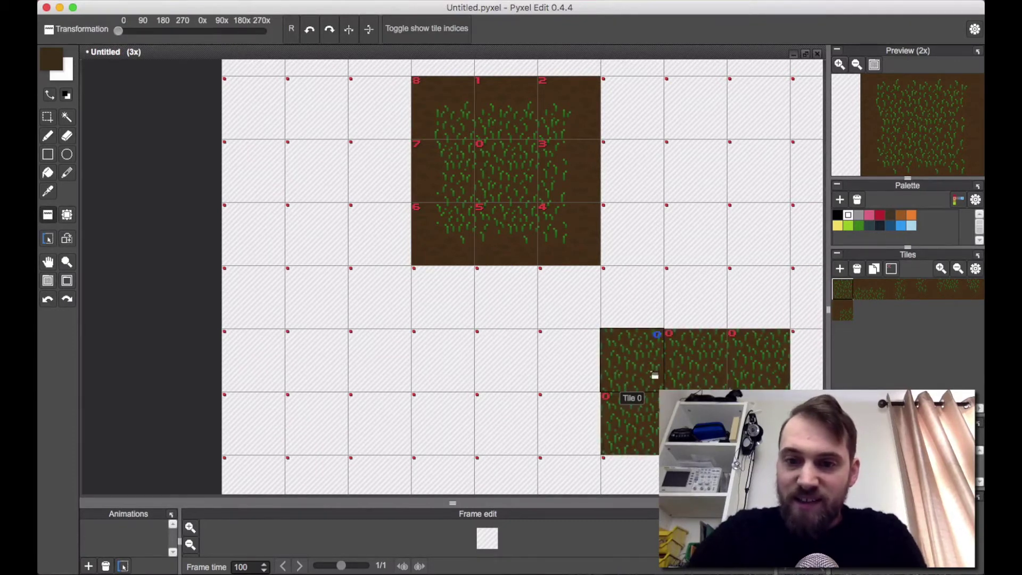
# Place top-edge tile 1 in two cells above the new grass area and corner tile 2 at its upper-right end.
pyautogui.click(858, 296)
pyautogui.moveTo(703, 317)
pyautogui.mouseDown()
pyautogui.moveTo(751, 321)
pyautogui.moveTo(540, 317)
pyautogui.mouseUp()
pyautogui.click(885, 290)
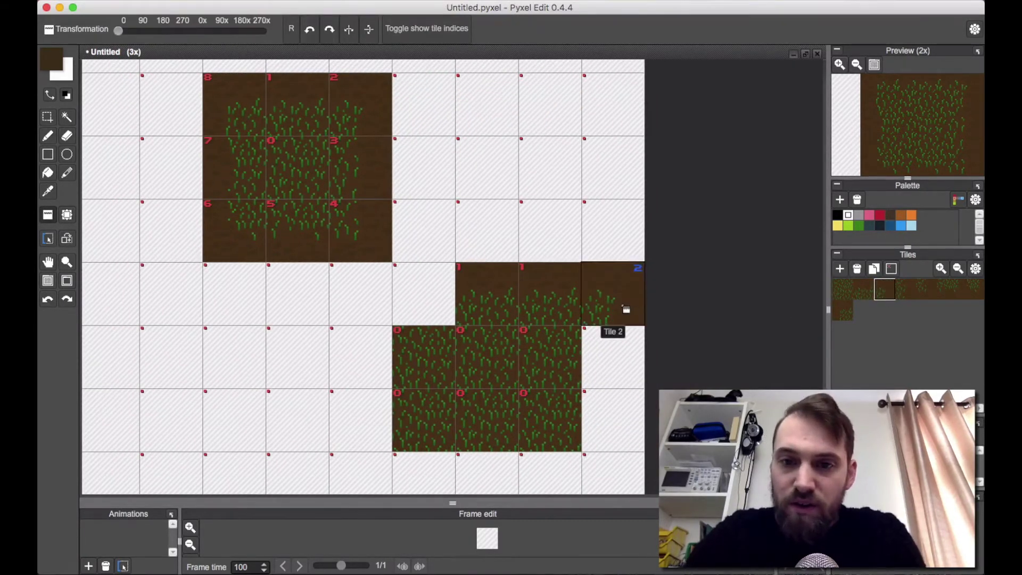
pyautogui.click(618, 310)
# Place right-edge tile 3 in three cells down the right side of the new grass area and corner tile 4 at its lower end.
pyautogui.click(906, 291)
pyautogui.moveTo(616, 356); pyautogui.dragTo(621, 407)
pyautogui.click(968, 290)
pyautogui.click(947, 290)
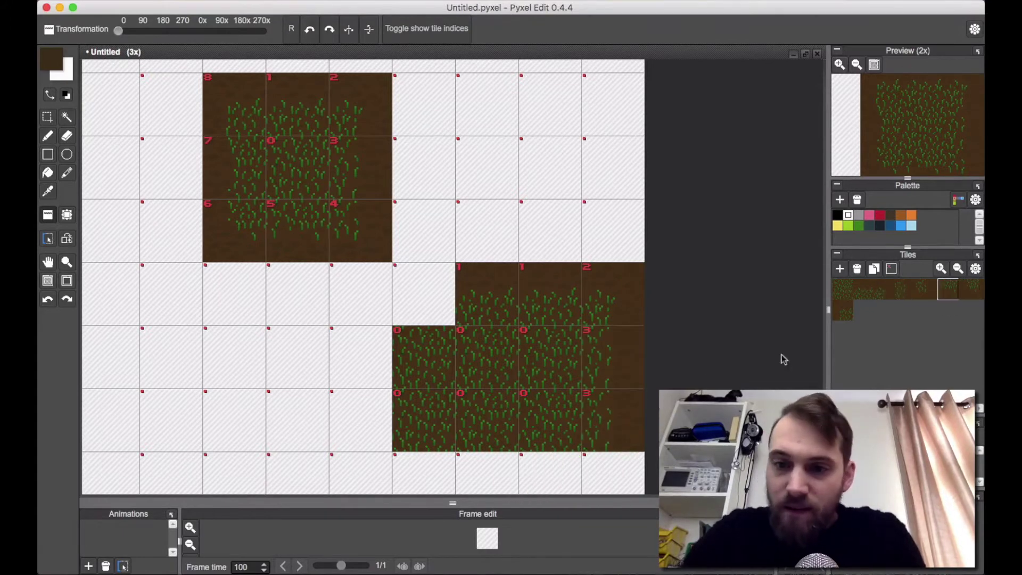
pyautogui.click(924, 290)
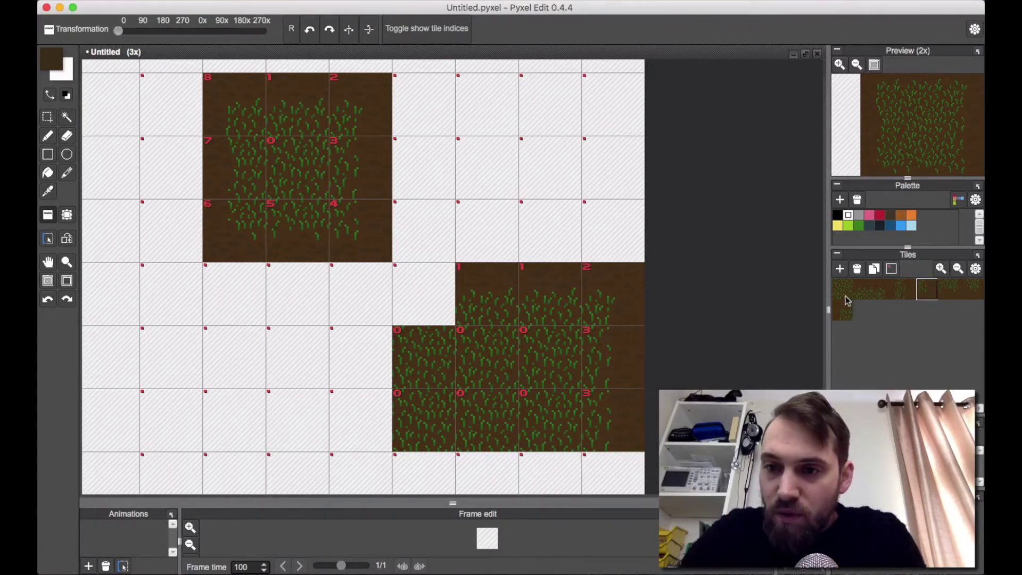
pyautogui.click(613, 474)
pyautogui.scroll(-3, 625, 367)
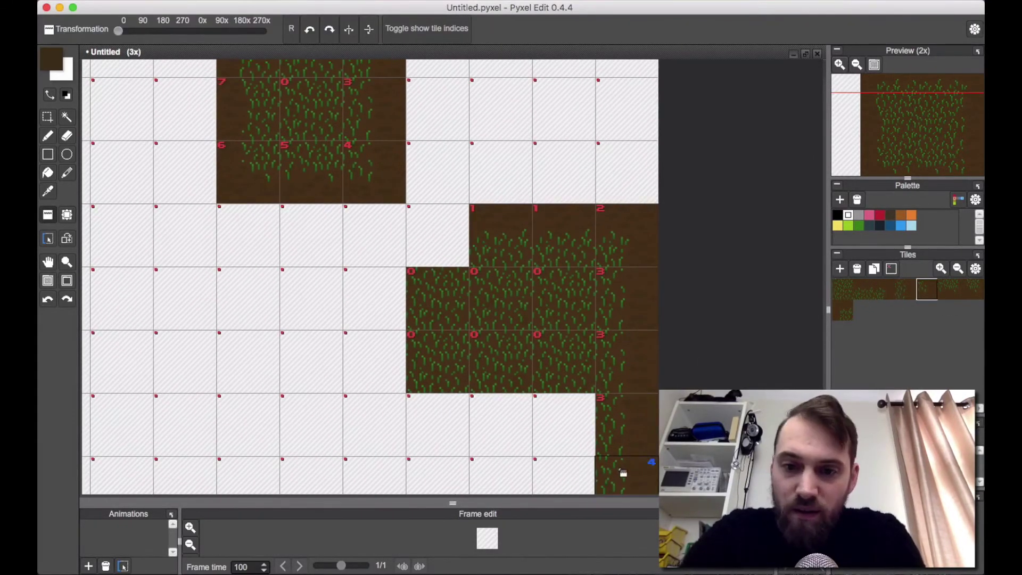
pyautogui.scroll(-4, 698, 344)
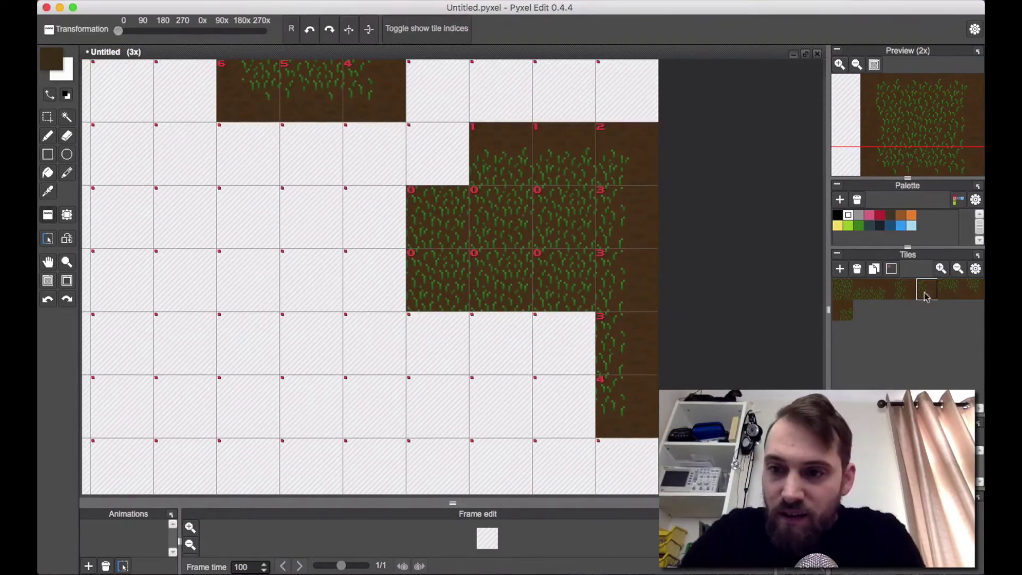
# Extend the lower crop field with bottom-edge tiles, full-crop centre tiles and top-edge tiles.
pyautogui.click(948, 291)
pyautogui.click(564, 406)
pyautogui.moveTo(509, 426); pyautogui.dragTo(441, 410)
pyautogui.click(843, 290)
pyautogui.moveTo(565, 346)
pyautogui.mouseDown()
pyautogui.moveTo(391, 367)
pyautogui.moveTo(378, 221)
pyautogui.mouseUp()
pyautogui.click(867, 288)
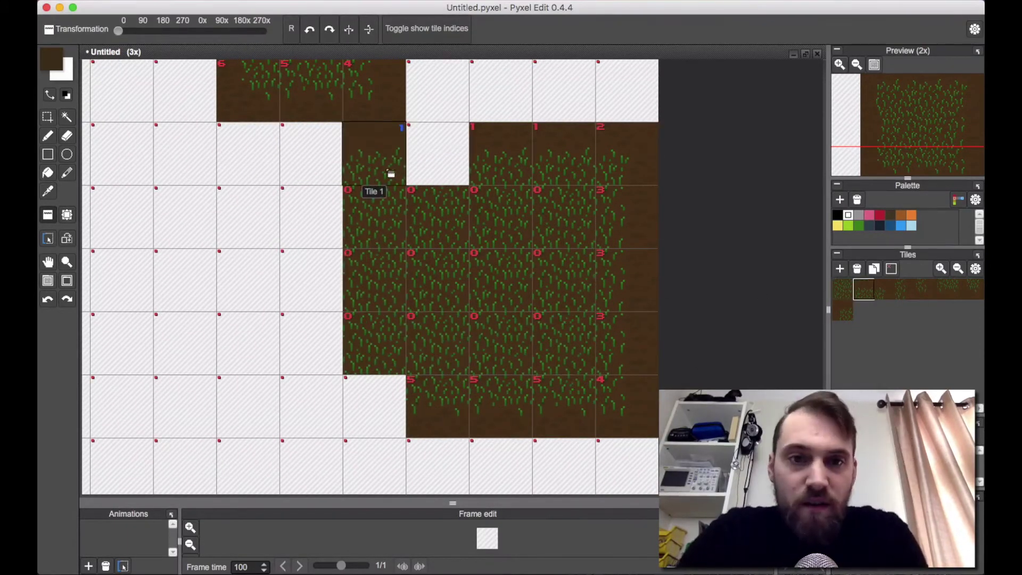
pyautogui.moveTo(390, 174); pyautogui.dragTo(439, 165)
# Enlarge the tile thumbnails and paint left-edge crop tiles down the column beside the upper 3×3 field.
pyautogui.scroll(6, 452, 171)
pyautogui.click(941, 268)
pyautogui.hscroll(5, 905, 298)
pyautogui.click(963, 299)
pyautogui.moveTo(407, 213); pyautogui.dragTo(408, 144)
pyautogui.scroll(-4, 466, 229)
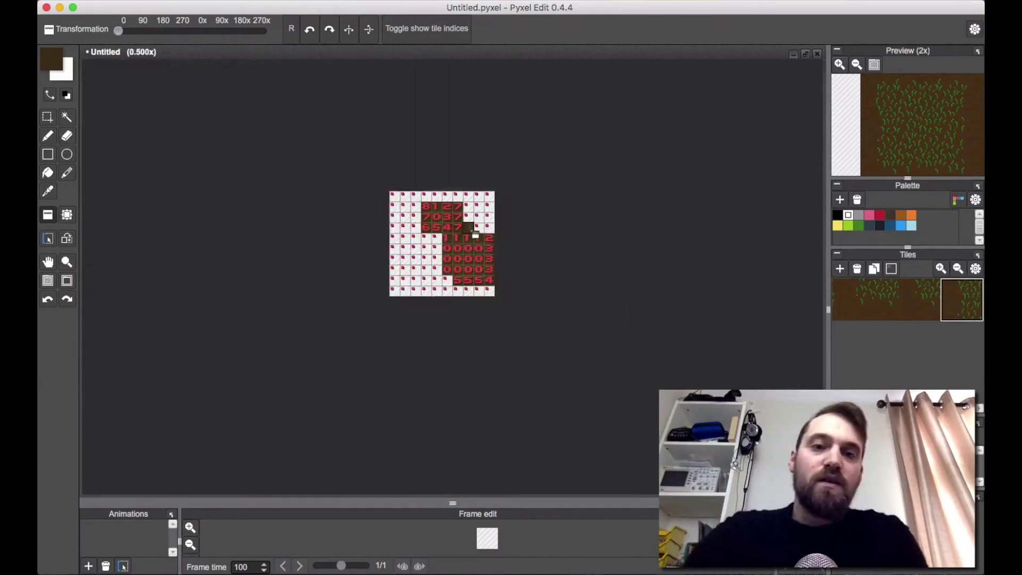
# Add a new blank tile to the tile set and paint it over the extra field tiles around the original 3×3 patch.
pyautogui.scroll(3, 466, 229)
pyautogui.click(895, 299)
pyautogui.press('s')
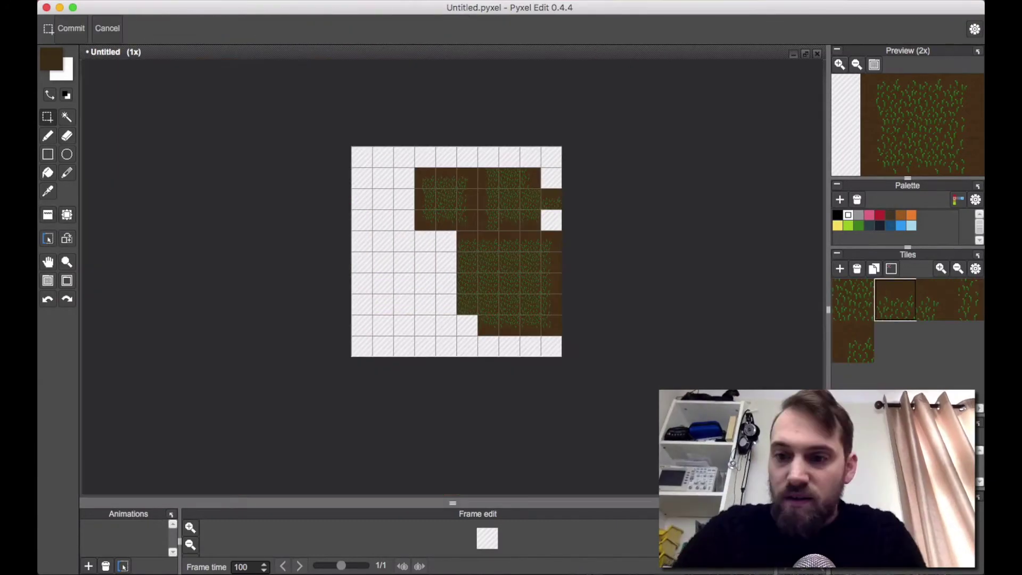
pyautogui.click(841, 270)
pyautogui.click(905, 349)
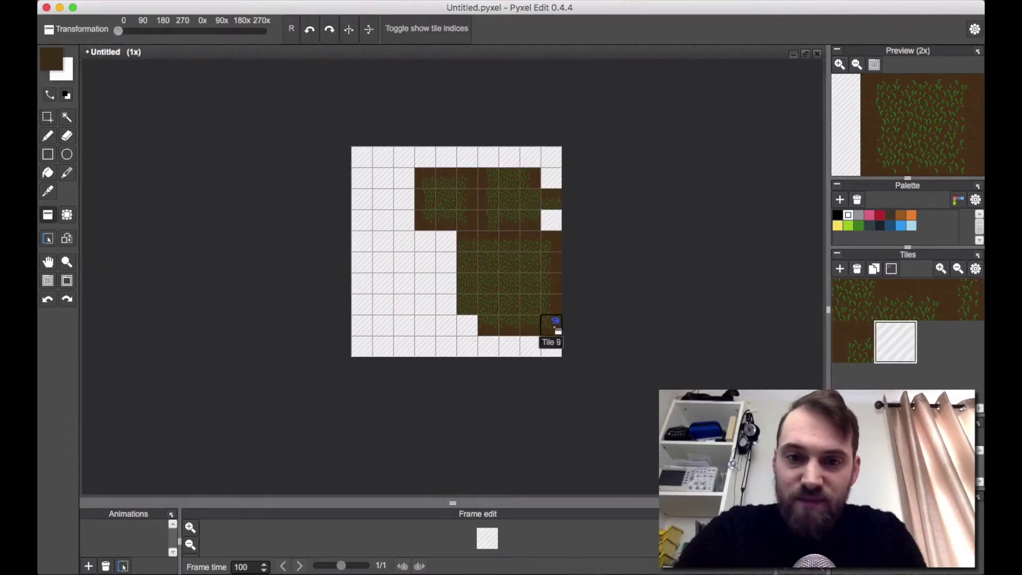
pyautogui.moveTo(555, 326)
pyautogui.mouseDown()
pyautogui.moveTo(497, 337)
pyautogui.moveTo(472, 320)
pyautogui.moveTo(491, 303)
pyautogui.moveTo(556, 296)
pyautogui.moveTo(549, 286)
pyautogui.moveTo(497, 295)
pyautogui.moveTo(464, 280)
pyautogui.moveTo(565, 266)
pyautogui.moveTo(464, 261)
pyautogui.moveTo(558, 243)
pyautogui.moveTo(501, 223)
pyautogui.moveTo(493, 185)
pyautogui.moveTo(521, 232)
pyautogui.moveTo(481, 250)
pyautogui.moveTo(575, 366)
pyautogui.mouseUp()
pyautogui.scroll(2, 502, 236)
pyautogui.press('space')
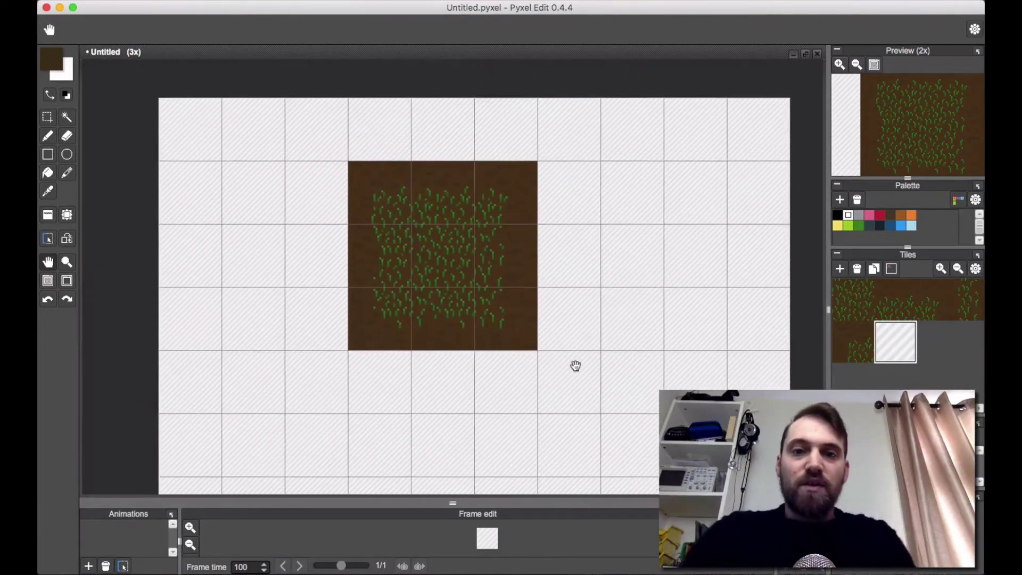
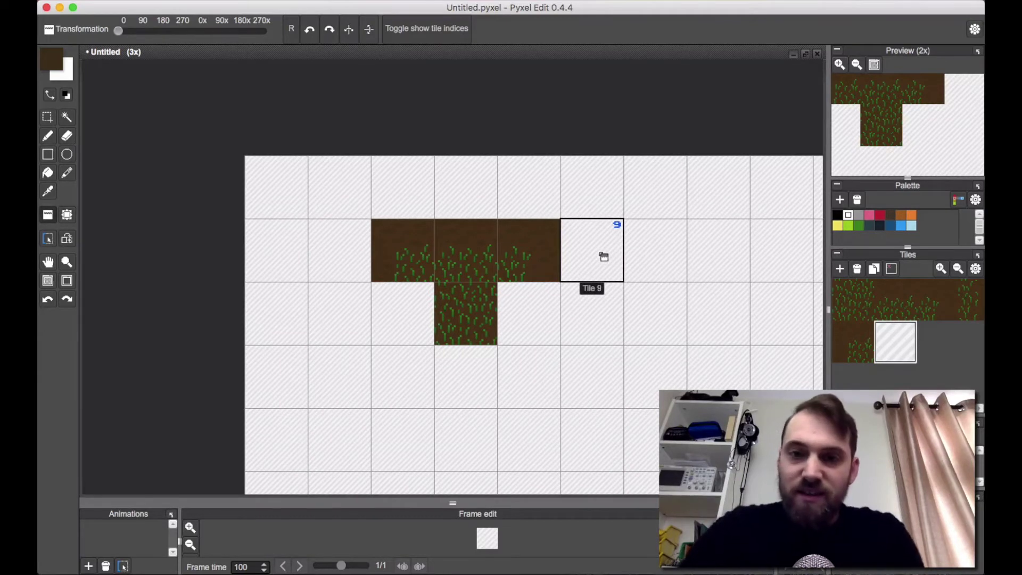
# Select the blank tile cell beside the crop's top row and fill it with the base brown sampled from the soil.
pyautogui.click(47, 118)
pyautogui.moveTo(562, 218); pyautogui.dragTo(623, 281)
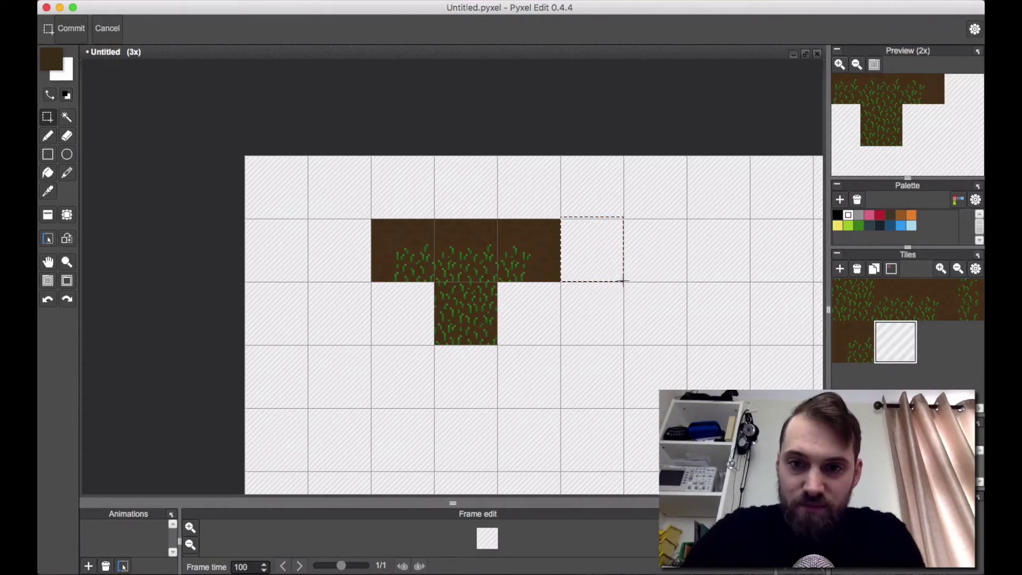
pyautogui.click(49, 189)
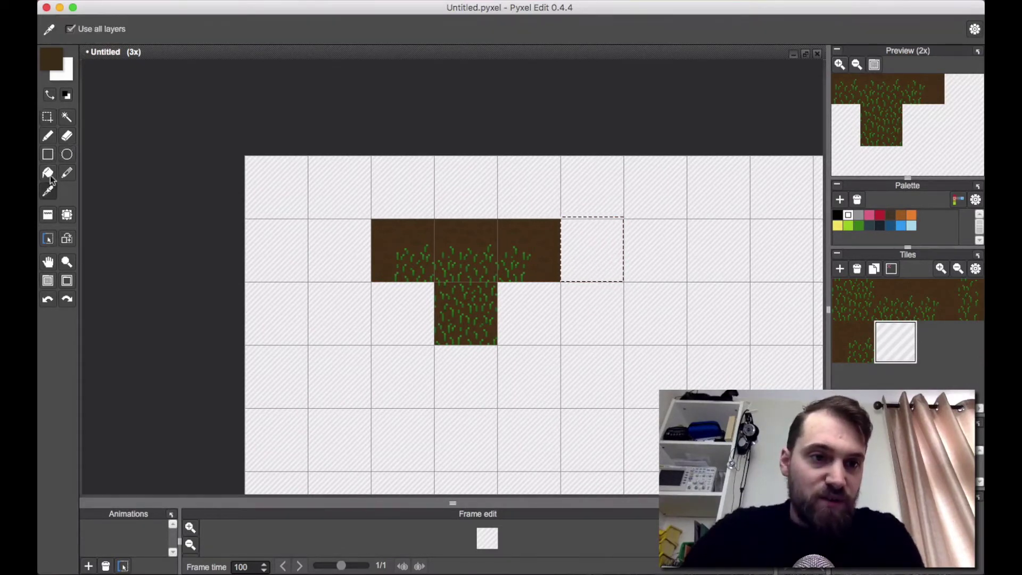
pyautogui.click(47, 173)
pyautogui.scroll(5, 524, 239)
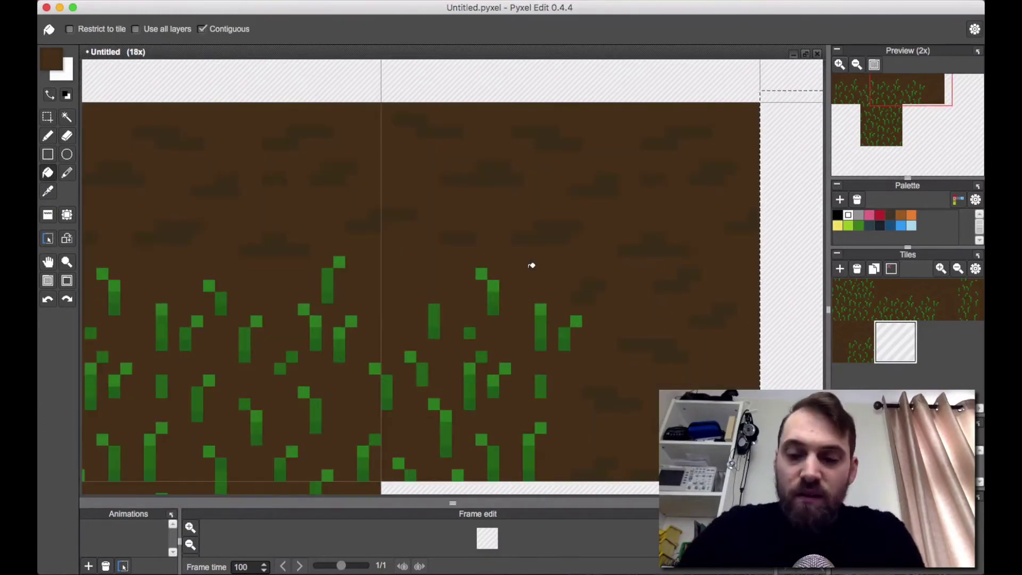
pyautogui.rightClick(531, 265)
pyautogui.click(811, 154)
pyautogui.scroll(-5, 811, 154)
pyautogui.press('space')
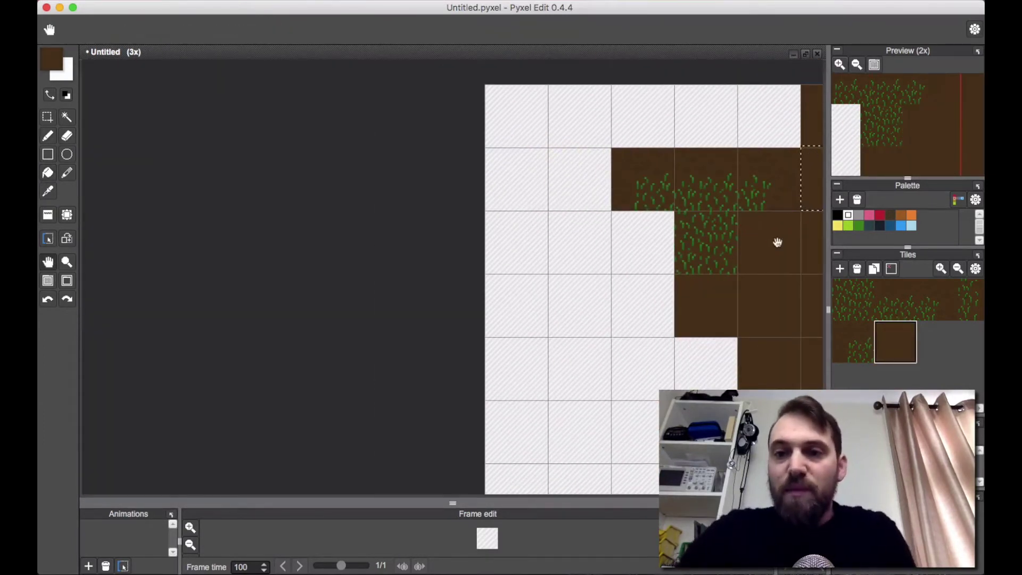
pyautogui.moveTo(776, 237); pyautogui.dragTo(492, 279)
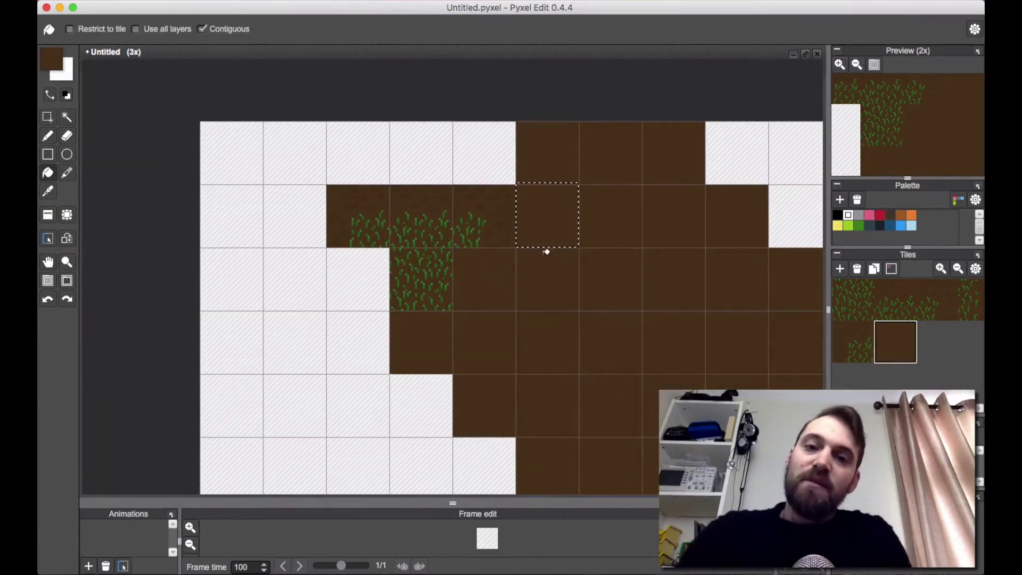
# Clear the selection and draw scattered dark brown specks across the plain soil tile with the size 1 Pencil.
pyautogui.scroll(4, 573, 243)
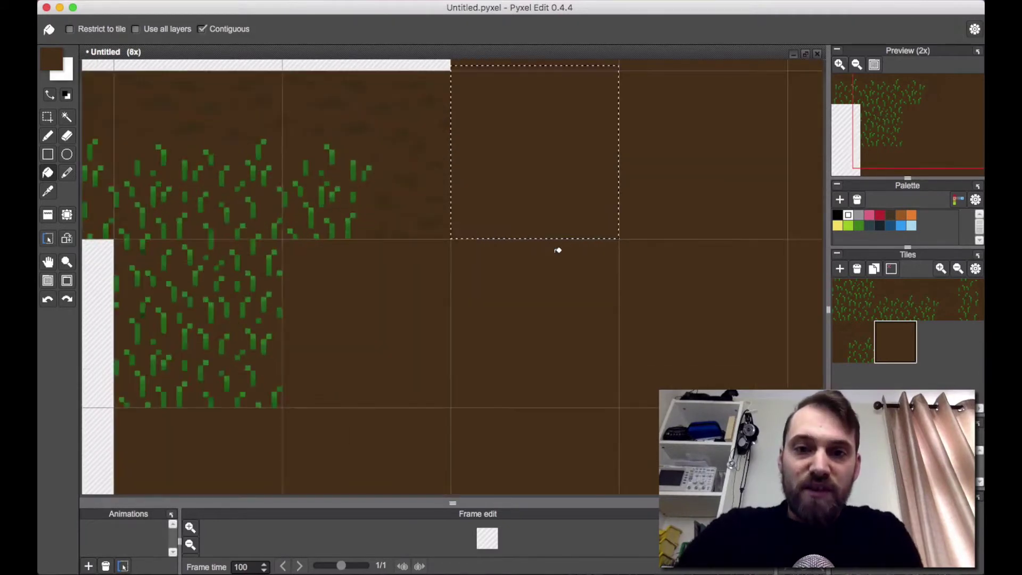
pyautogui.press('space')
pyautogui.moveTo(509, 229); pyautogui.dragTo(577, 393)
pyautogui.press('b')
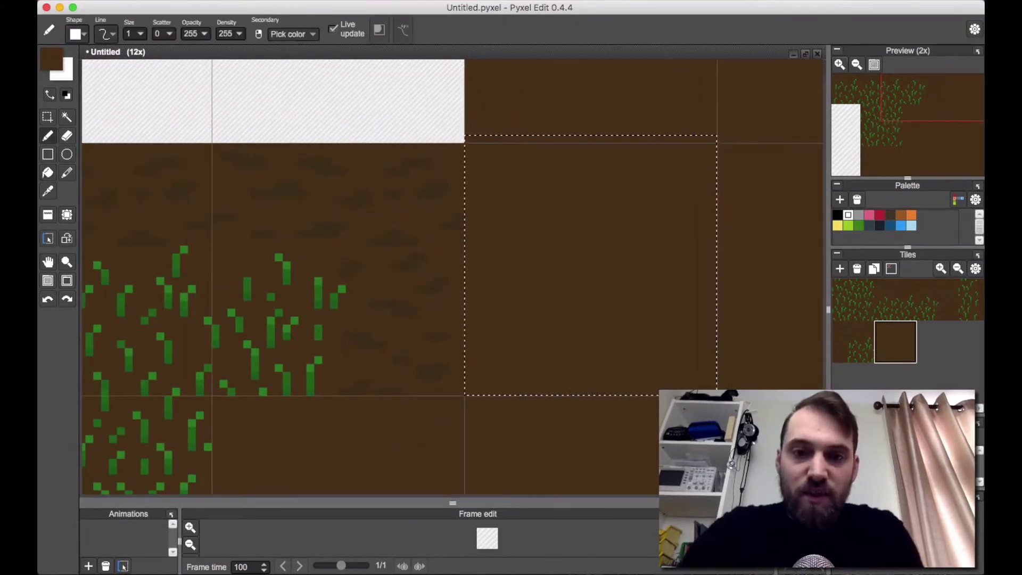
pyautogui.press('super+d')
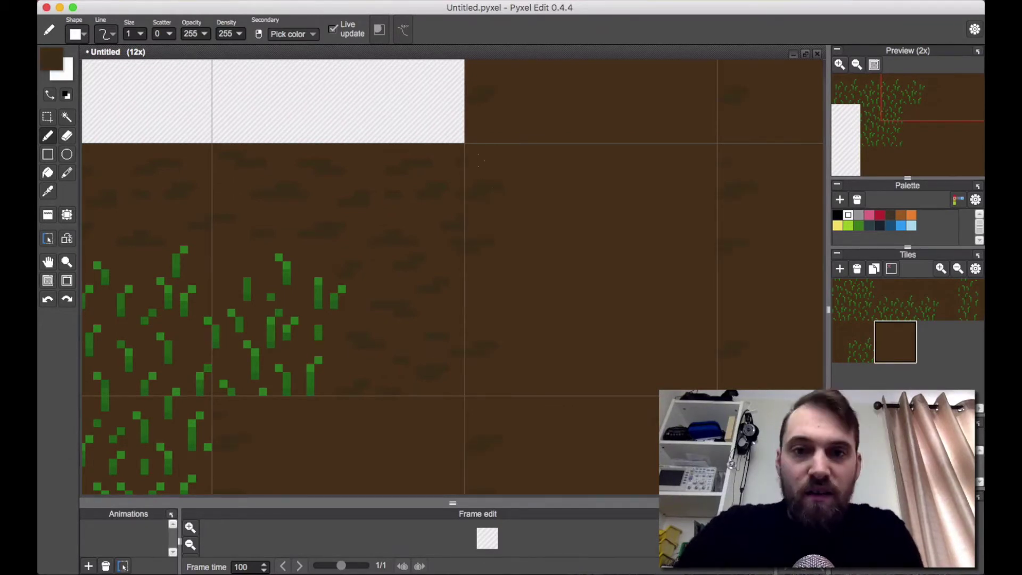
pyautogui.scroll(-3, 540, 306)
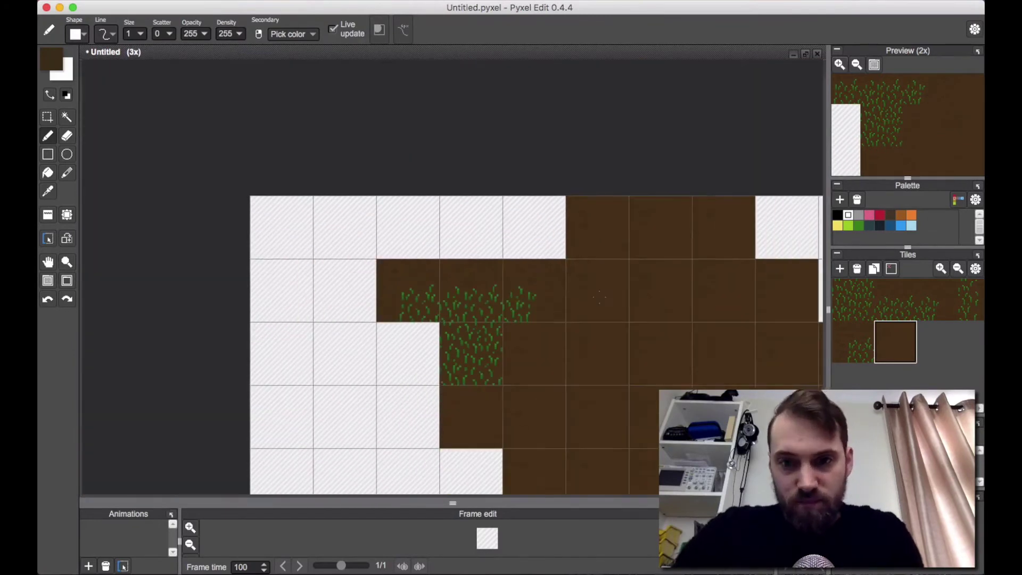
pyautogui.scroll(4, 540, 305)
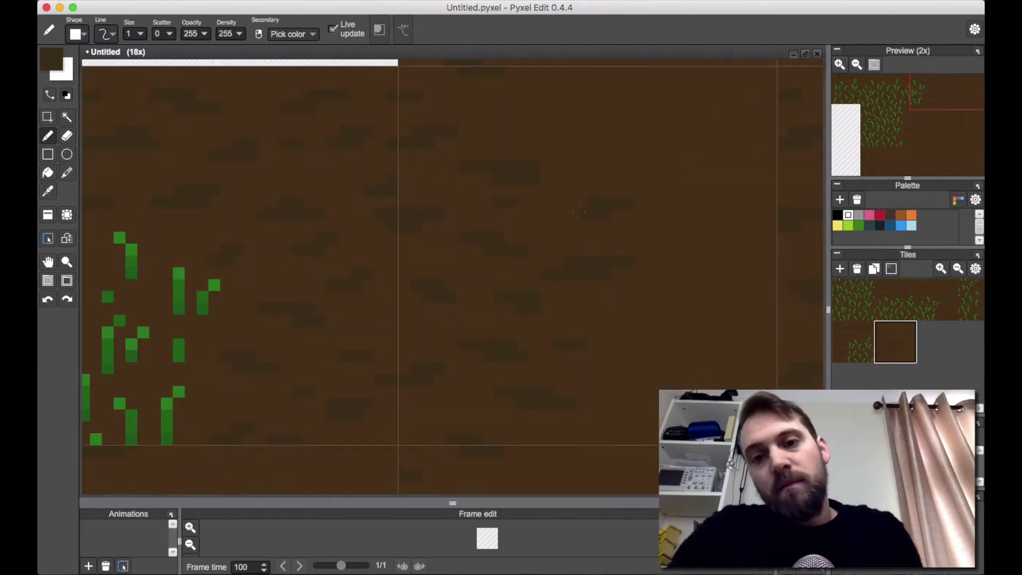
pyautogui.scroll(2, 506, 107)
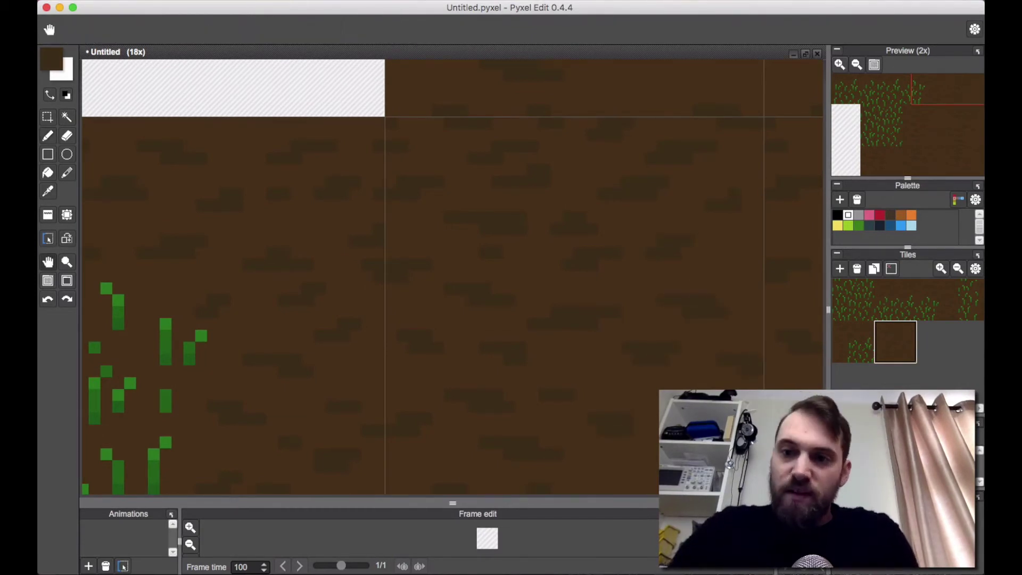
pyautogui.scroll(-5, 720, 333)
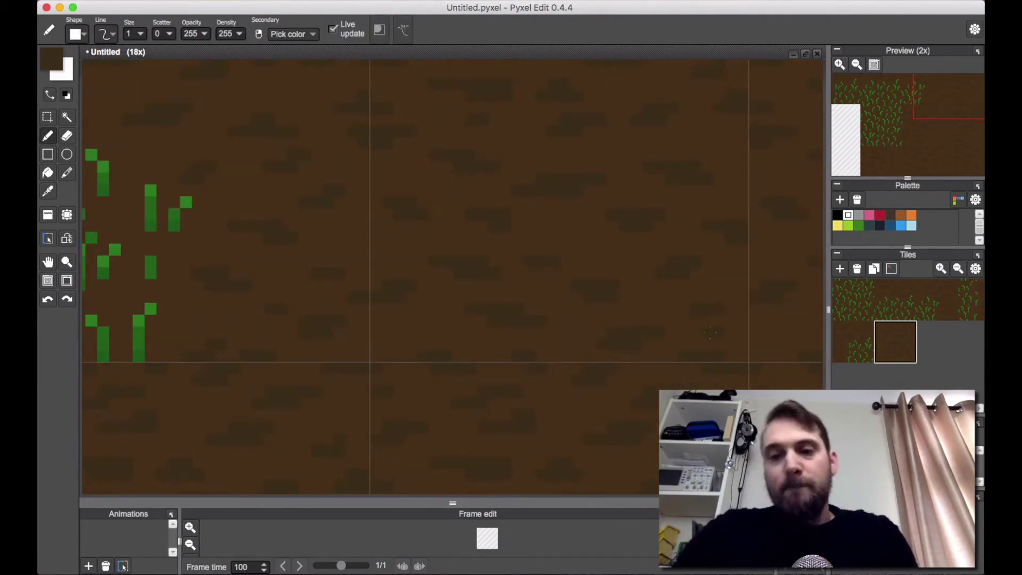
pyautogui.scroll(-2, 647, 302)
pyautogui.scroll(-3, 648, 303)
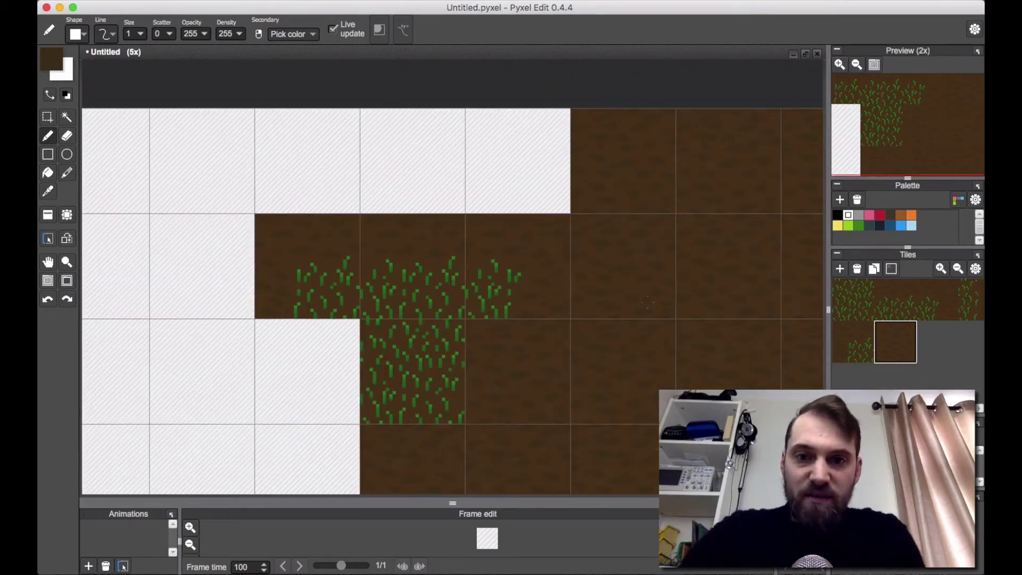
pyautogui.press('space')
pyautogui.moveTo(637, 342)
pyautogui.mouseDown()
pyautogui.moveTo(621, 306)
pyautogui.moveTo(593, 317)
pyautogui.mouseUp()
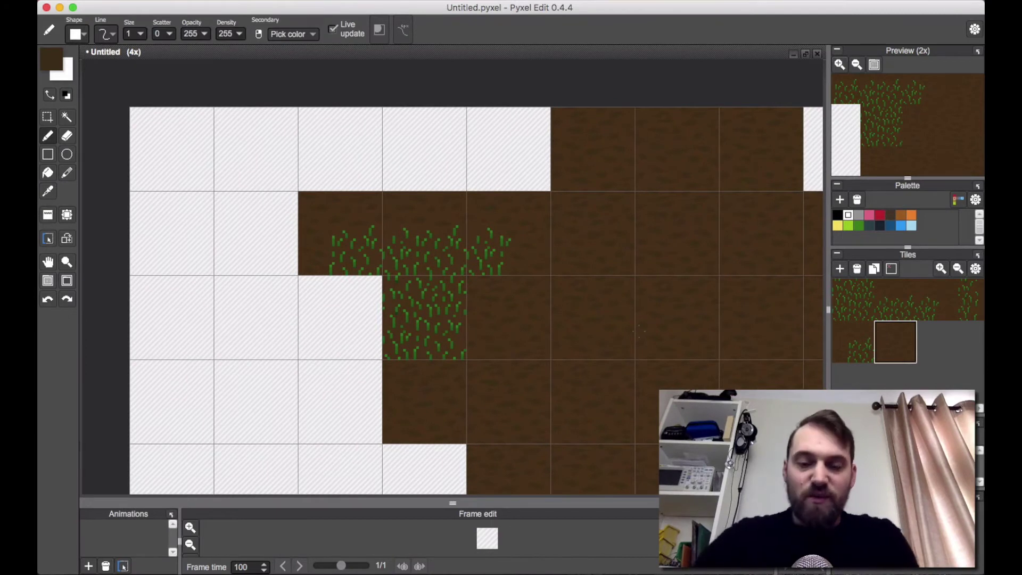
pyautogui.press('space')
pyautogui.moveTo(513, 330)
pyautogui.mouseDown()
pyautogui.moveTo(532, 304)
pyautogui.moveTo(513, 331)
pyautogui.moveTo(507, 324)
pyautogui.mouseUp()
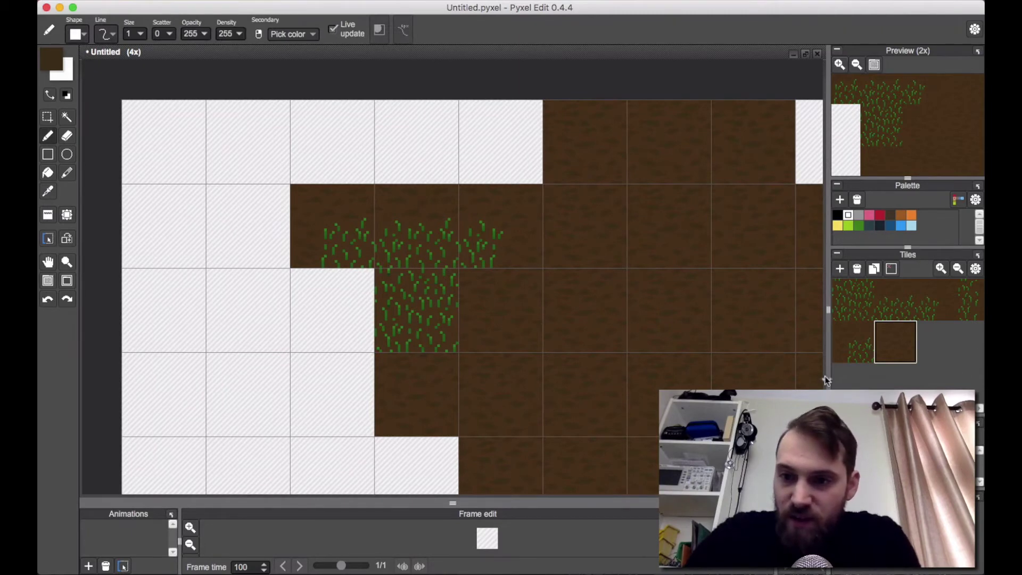
# Widen the tile set area and extend the first crop field downward with right-edge, bottom-edge, corner and full-crop tiles.
pyautogui.moveTo(829, 376); pyautogui.dragTo(749, 380)
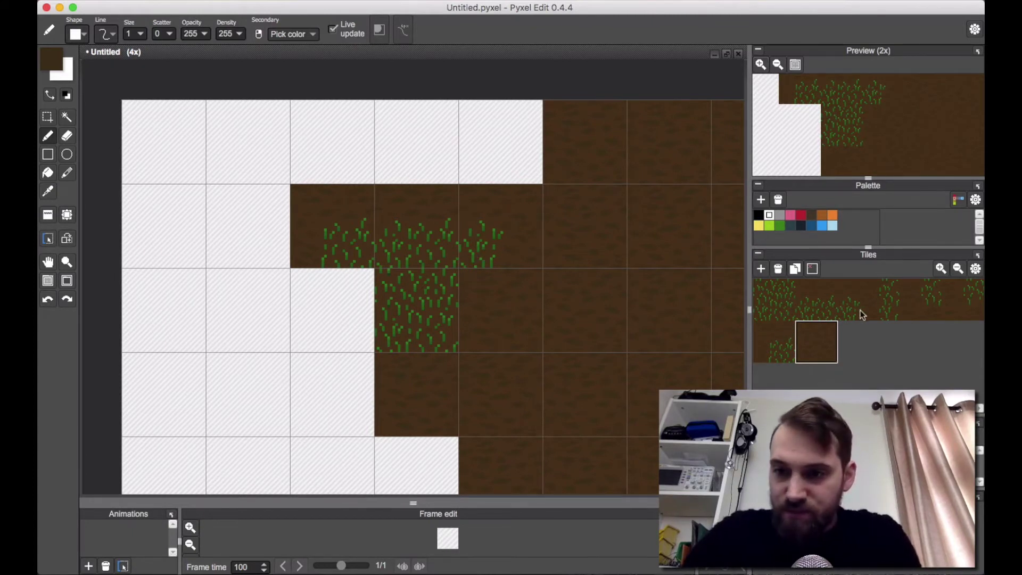
pyautogui.click(885, 307)
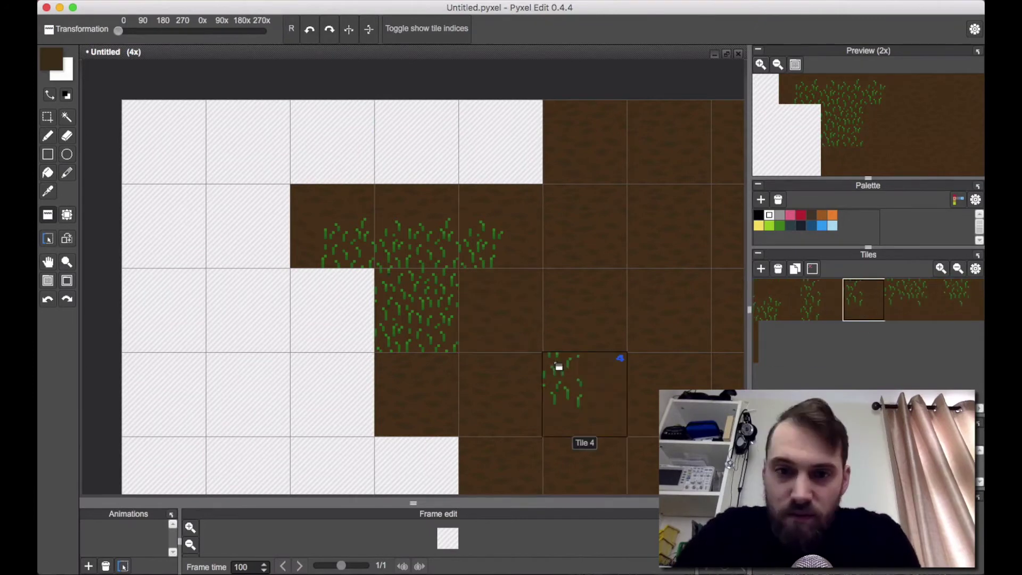
pyautogui.scroll(-1, 534, 303)
pyautogui.click(436, 272)
pyautogui.click(905, 299)
pyautogui.moveTo(376, 400); pyautogui.dragTo(439, 401)
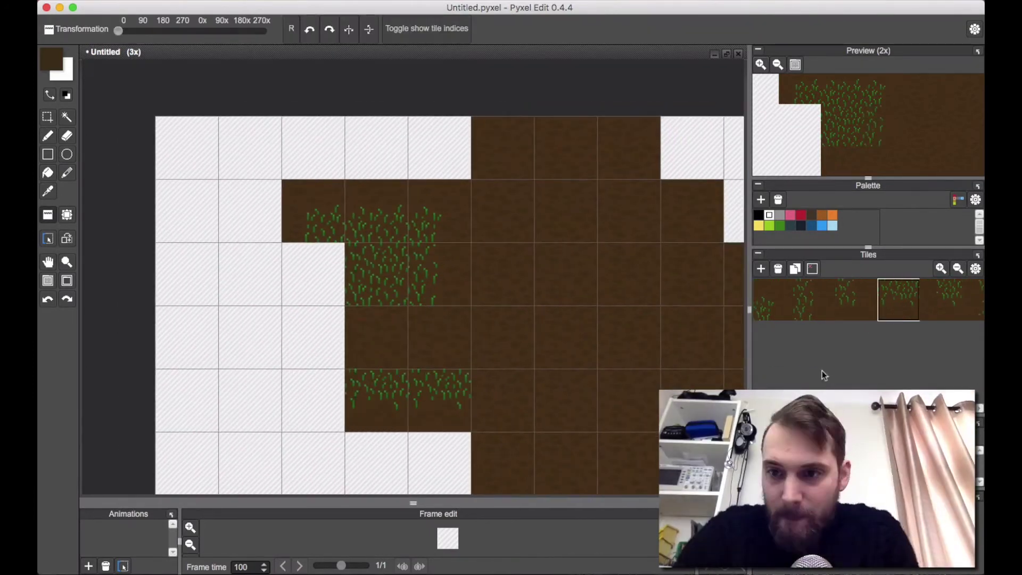
pyautogui.click(503, 337)
pyautogui.click(526, 406)
pyautogui.click(775, 299)
pyautogui.click(377, 337)
pyautogui.click(439, 337)
# Build a second crop field on the soil to the right of the first, using full-crop, edge and corner tiles.
pyautogui.moveTo(566, 147); pyautogui.dragTo(645, 276)
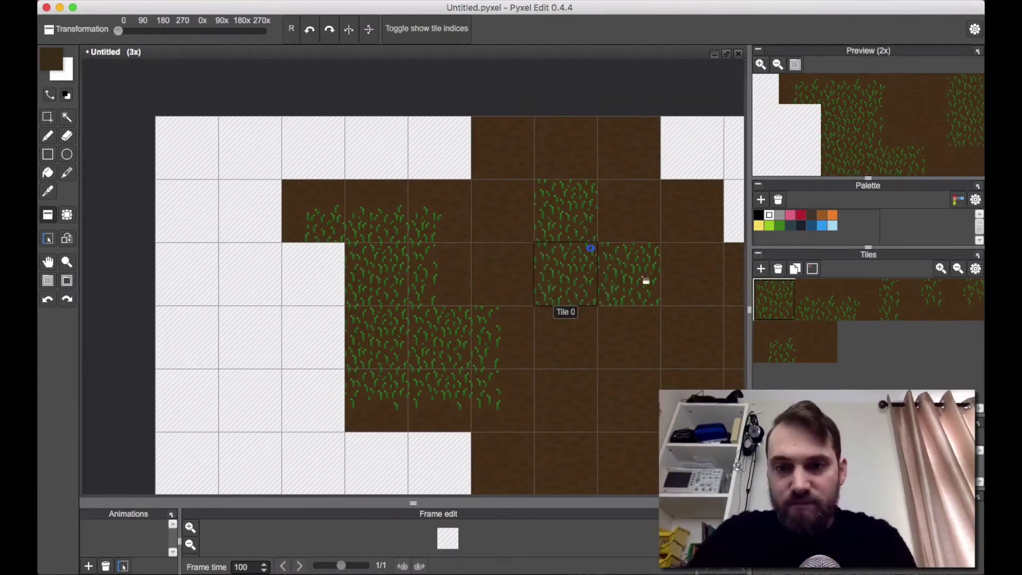
pyautogui.click(681, 268)
pyautogui.click(775, 299)
pyautogui.click(628, 337)
pyautogui.hscroll(3, 906, 320)
pyautogui.click(840, 299)
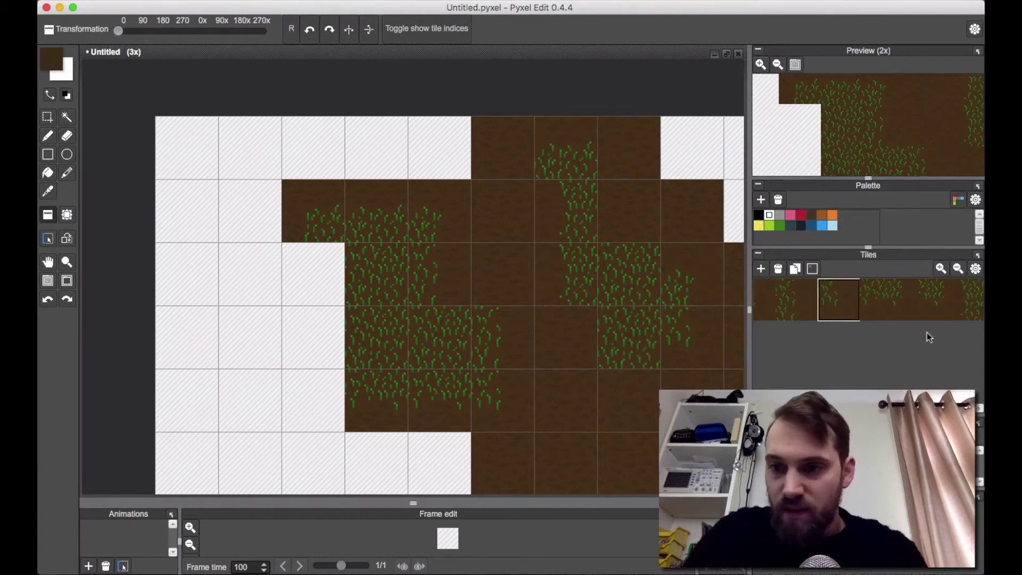
pyautogui.click(923, 299)
pyautogui.click(566, 337)
pyautogui.moveTo(657, 373); pyautogui.dragTo(579, 392)
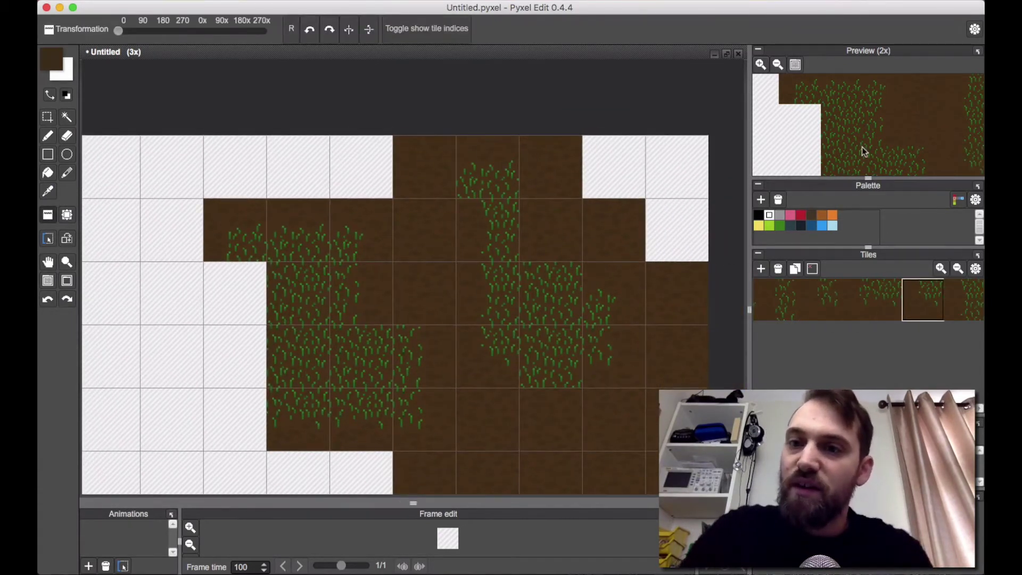
# Set the preview zoom to 1x and show the tile indices with the plain soil tile selected.
pyautogui.scroll(-1, 861, 147)
pyautogui.moveTo(870, 144); pyautogui.dragTo(856, 125)
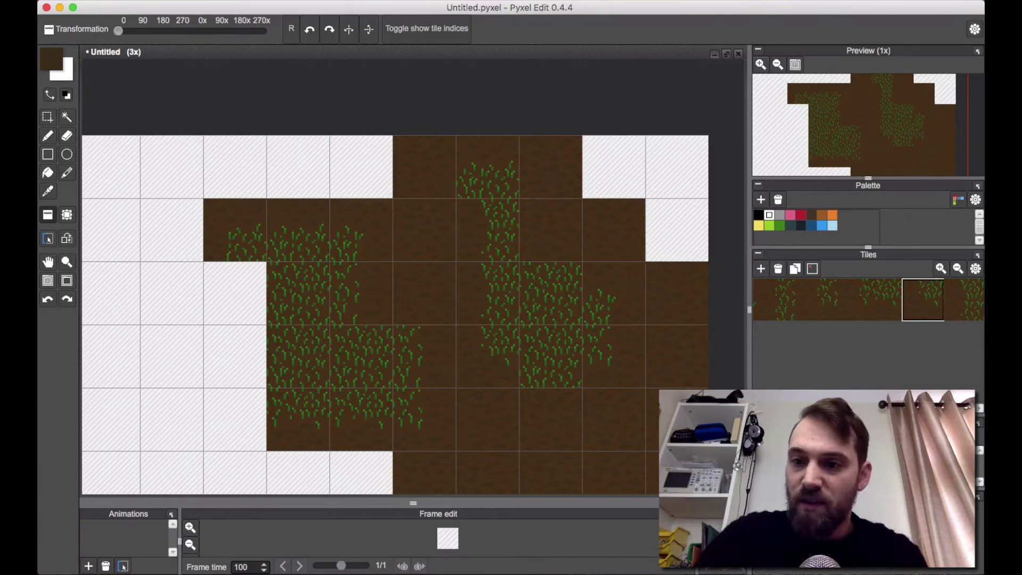
pyautogui.moveTo(903, 408); pyautogui.dragTo(833, 408)
pyautogui.click(825, 344)
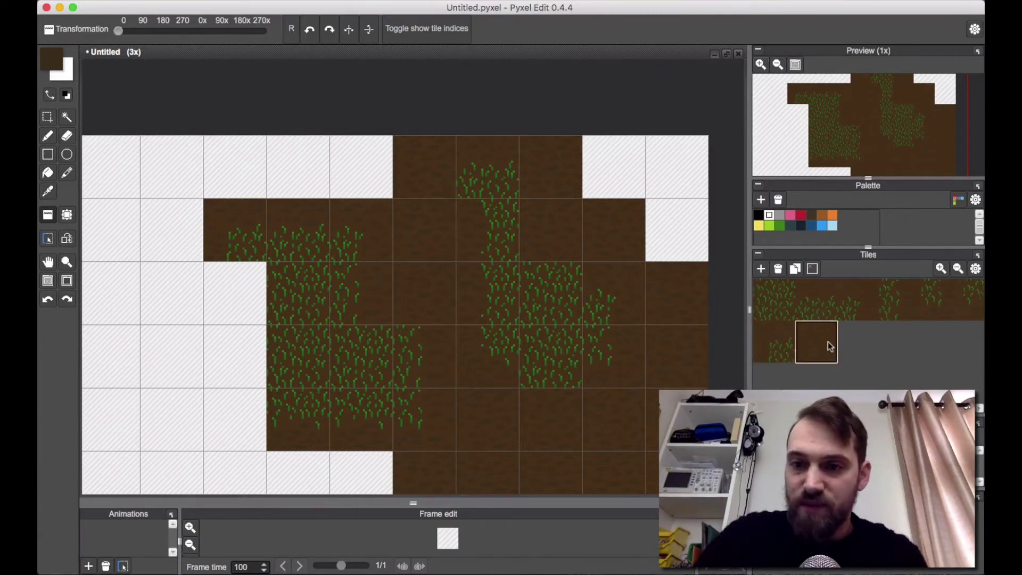
pyautogui.press('i')
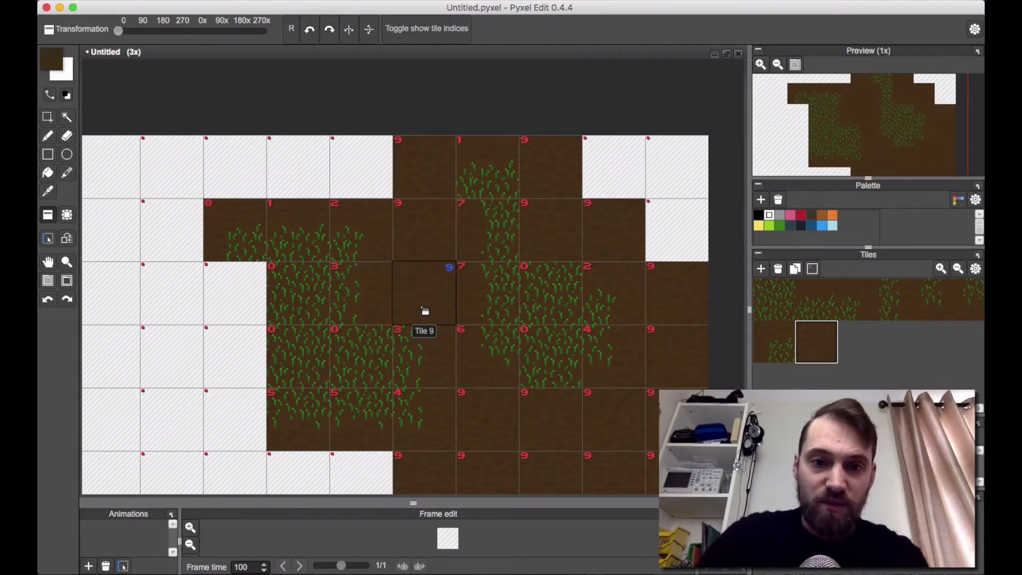
# Set the Pencil's foreground colour to the next lighter brown in the shading ramp for detailing the soil tile.
pyautogui.scroll(2, 426, 311)
pyautogui.press('b')
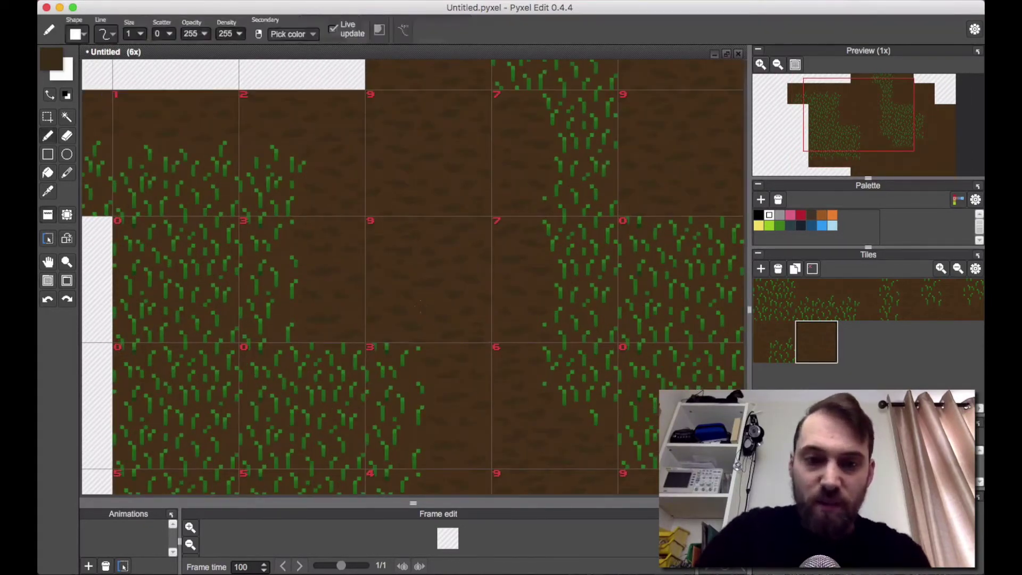
pyautogui.scroll(2, 421, 303)
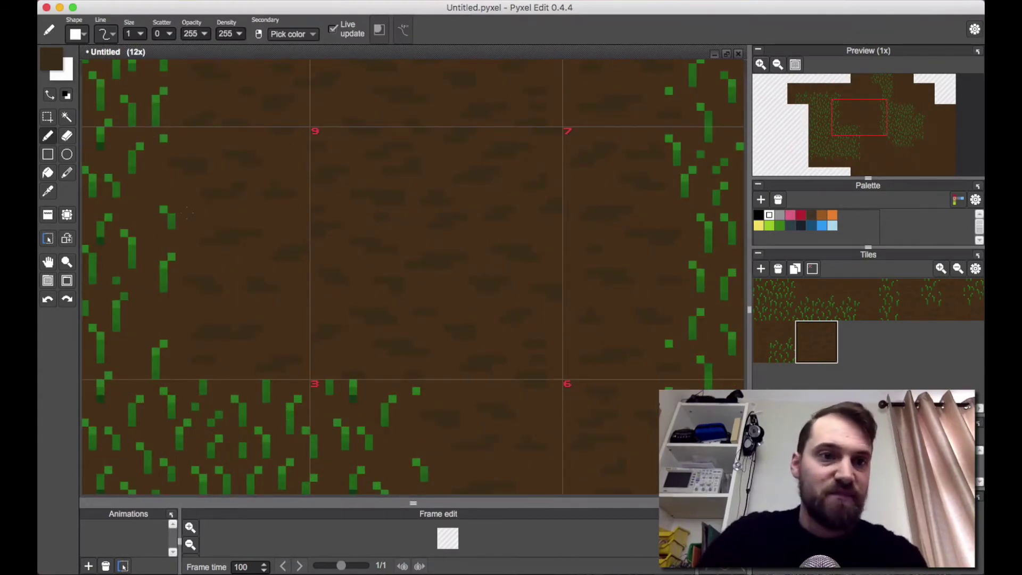
pyautogui.click(54, 57)
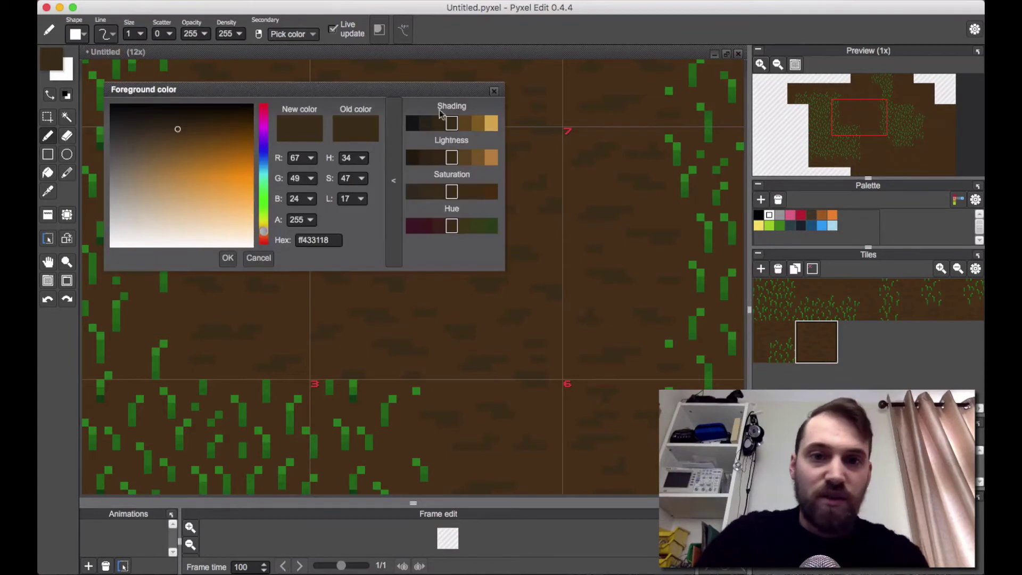
pyautogui.click(465, 123)
pyautogui.click(234, 259)
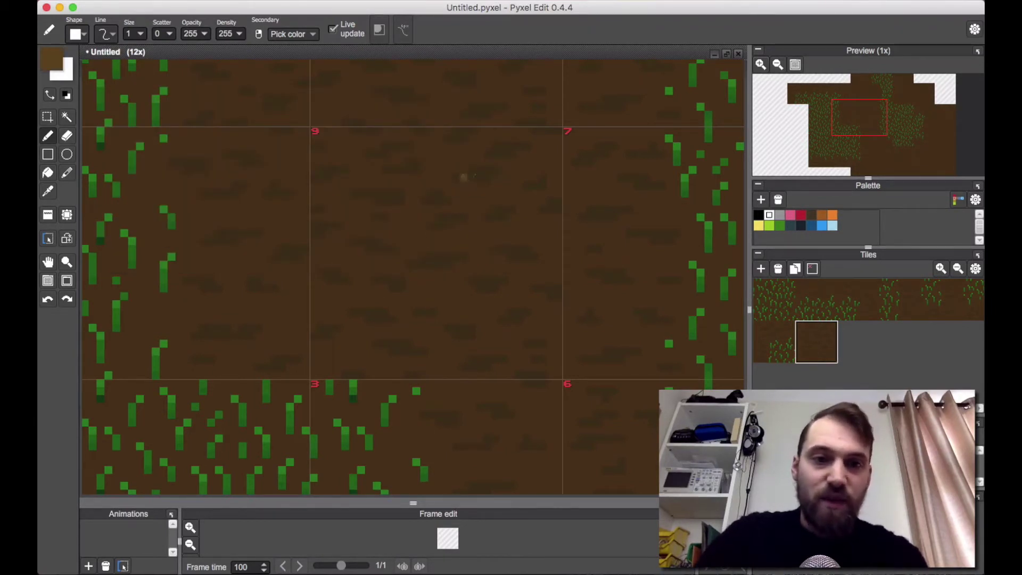
pyautogui.scroll(-2, 495, 186)
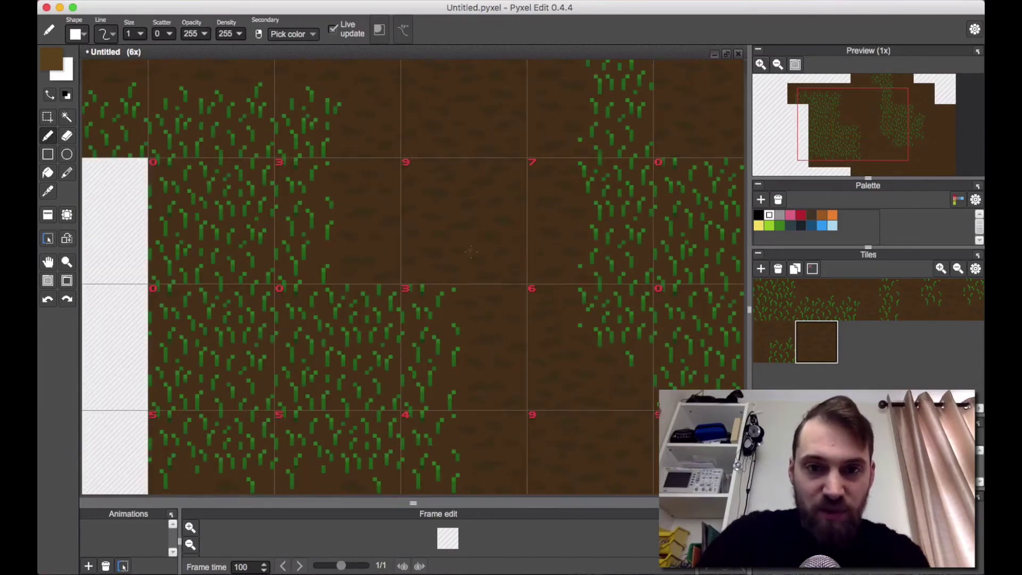
# Paint short lighter brown highlights beside the dark clods in the upper half of the plain soil tile.
pyautogui.scroll(2, 471, 251)
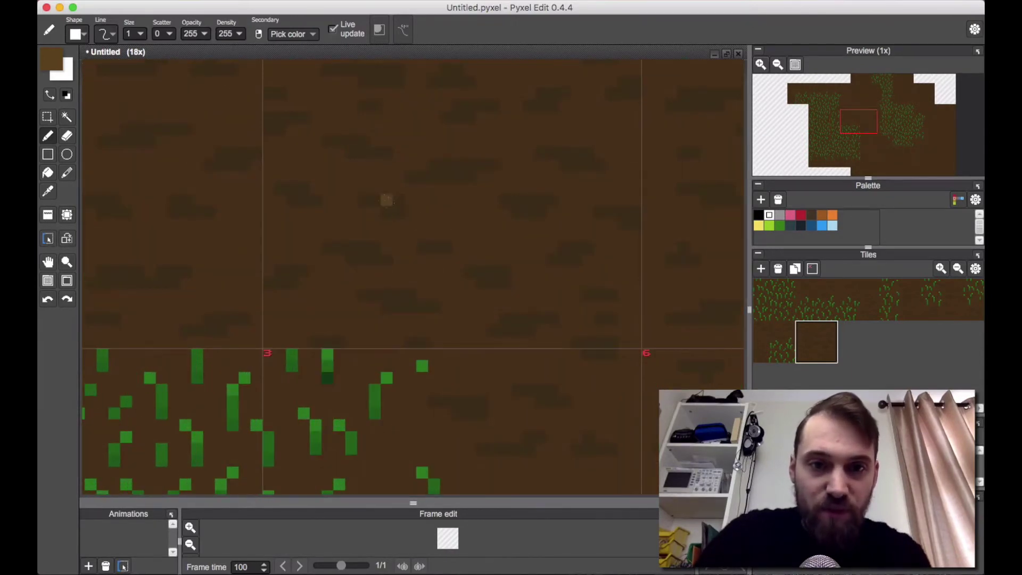
pyautogui.click(399, 200)
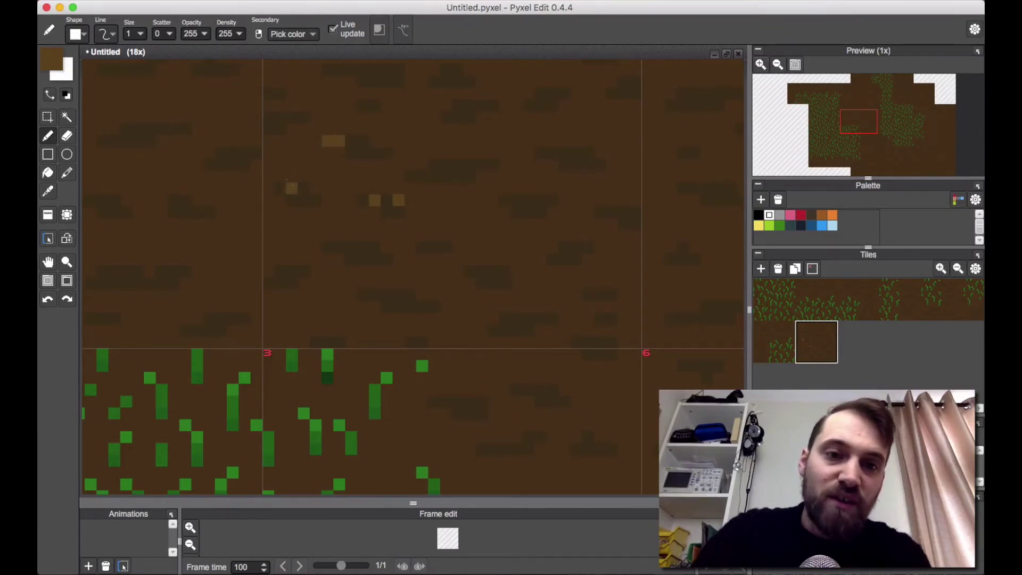
pyautogui.click(279, 189)
pyautogui.click(303, 189)
pyautogui.scroll(-5, 493, 154)
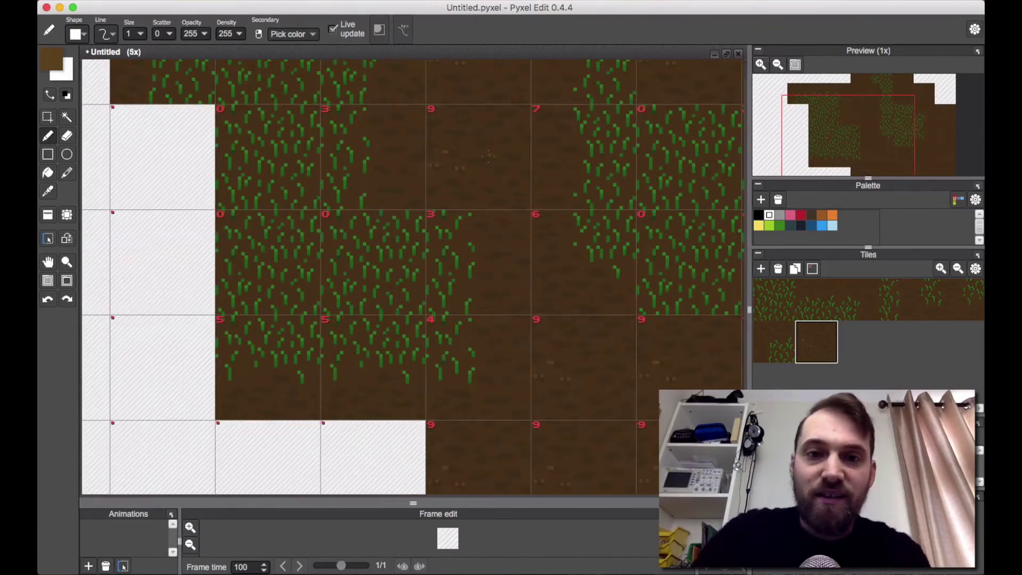
pyautogui.scroll(6, 493, 153)
pyautogui.moveTo(442, 169); pyautogui.dragTo(479, 169)
pyautogui.moveTo(516, 225); pyautogui.dragTo(534, 225)
pyautogui.moveTo(607, 150); pyautogui.dragTo(626, 150)
pyautogui.click(405, 299)
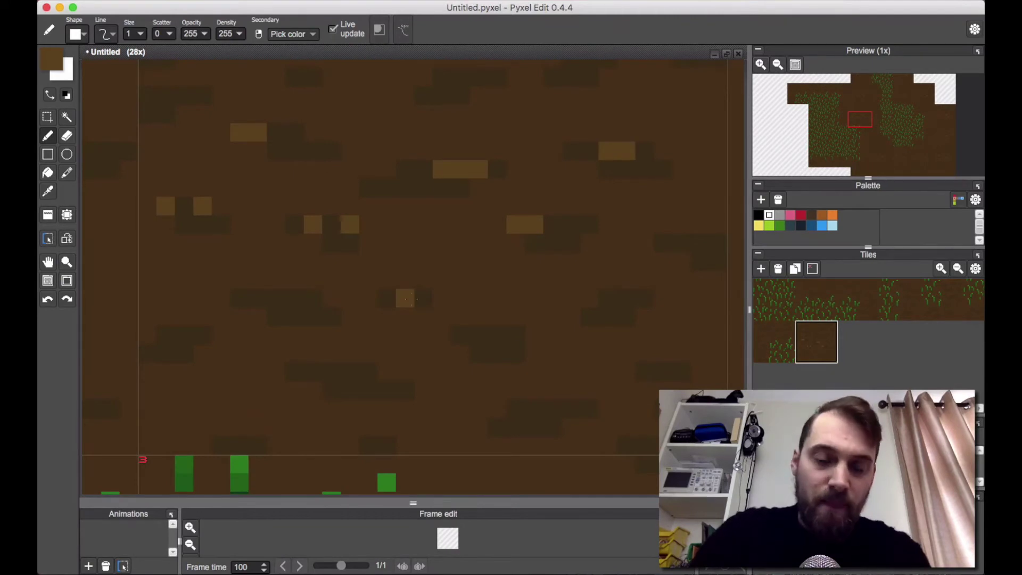
# Continue the lighter brown highlights through the lower half and along the right side of the plain soil tile.
pyautogui.moveTo(460, 336); pyautogui.dragTo(479, 336)
pyautogui.moveTo(239, 299); pyautogui.dragTo(258, 299)
pyautogui.click(165, 335)
pyautogui.moveTo(294, 372); pyautogui.dragTo(313, 372)
pyautogui.click(497, 427)
pyautogui.click(515, 409)
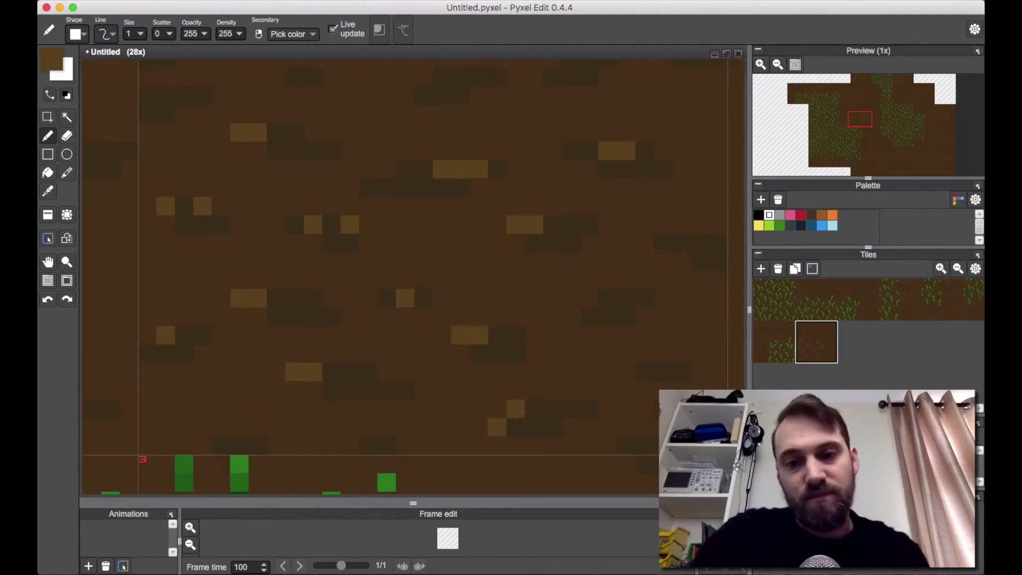
pyautogui.click(534, 409)
pyautogui.click(645, 445)
pyautogui.click(645, 372)
pyautogui.click(626, 299)
pyautogui.click(608, 299)
pyautogui.click(682, 243)
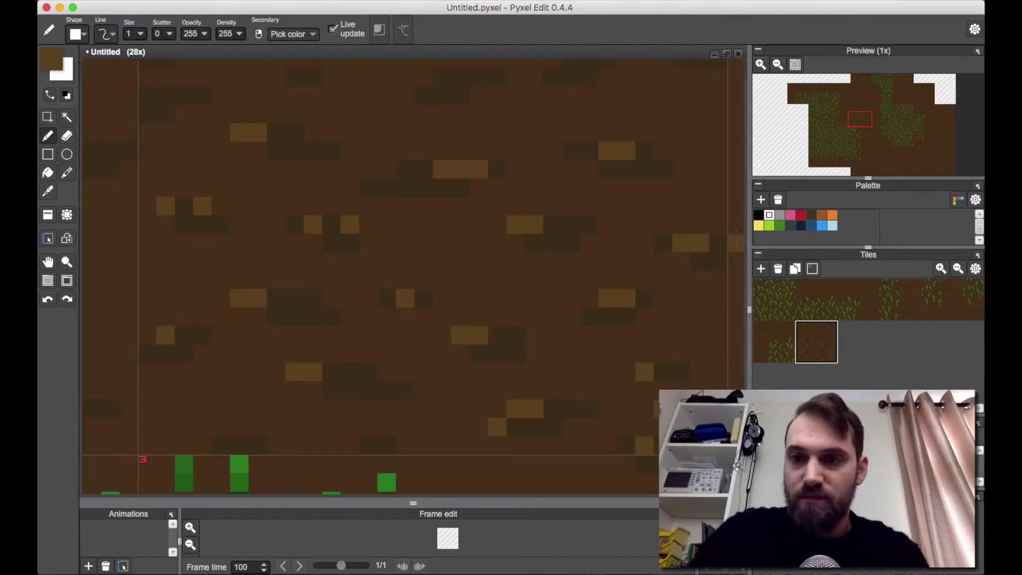
# Check how the soil tile repeats on the map and add lighter brown highlights to the bare soil of the left-edge crop tile.
pyautogui.scroll(-6, 691, 241)
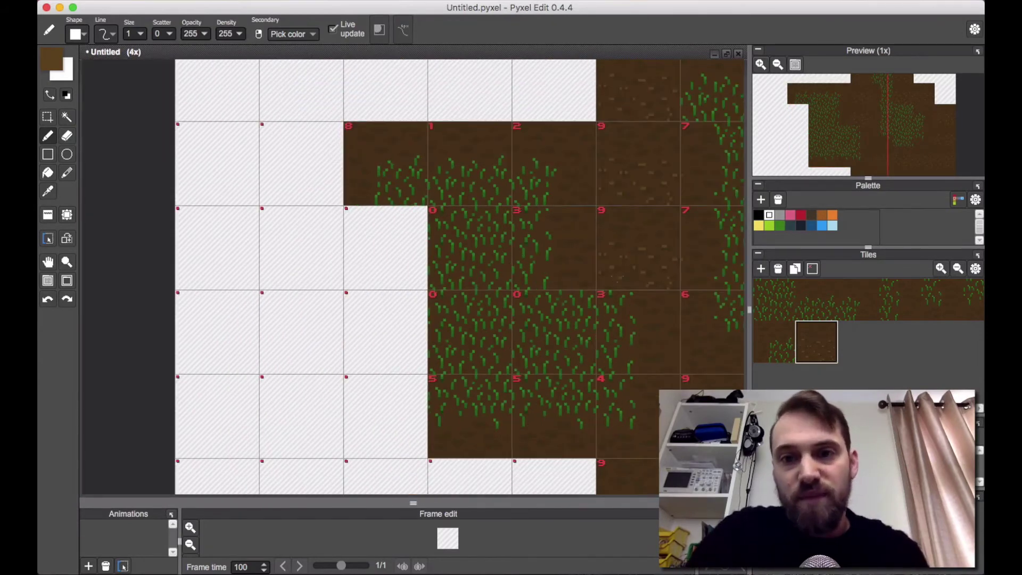
pyautogui.moveTo(603, 256); pyautogui.dragTo(415, 276)
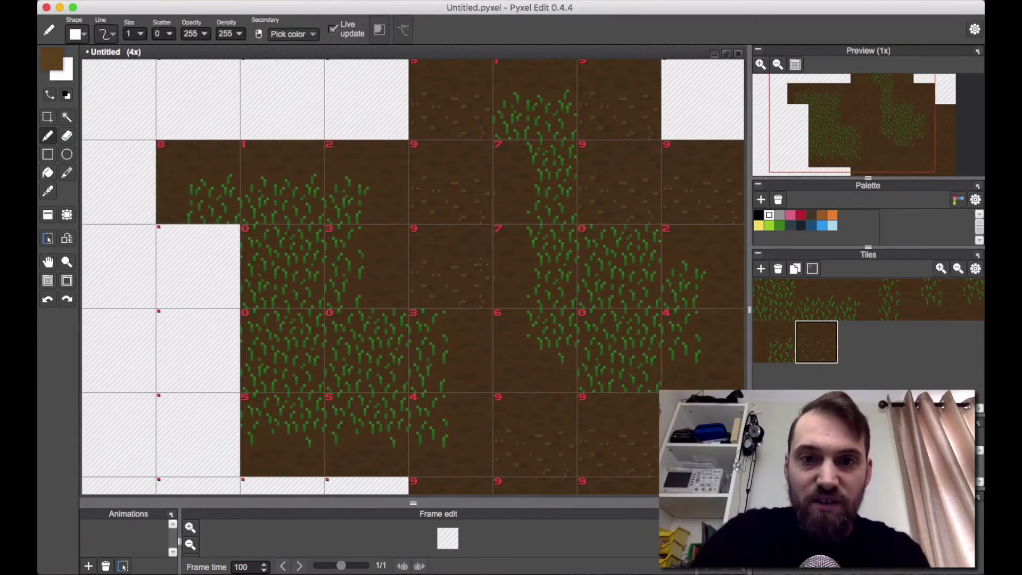
pyautogui.scroll(2, 480, 264)
pyautogui.scroll(2, 479, 264)
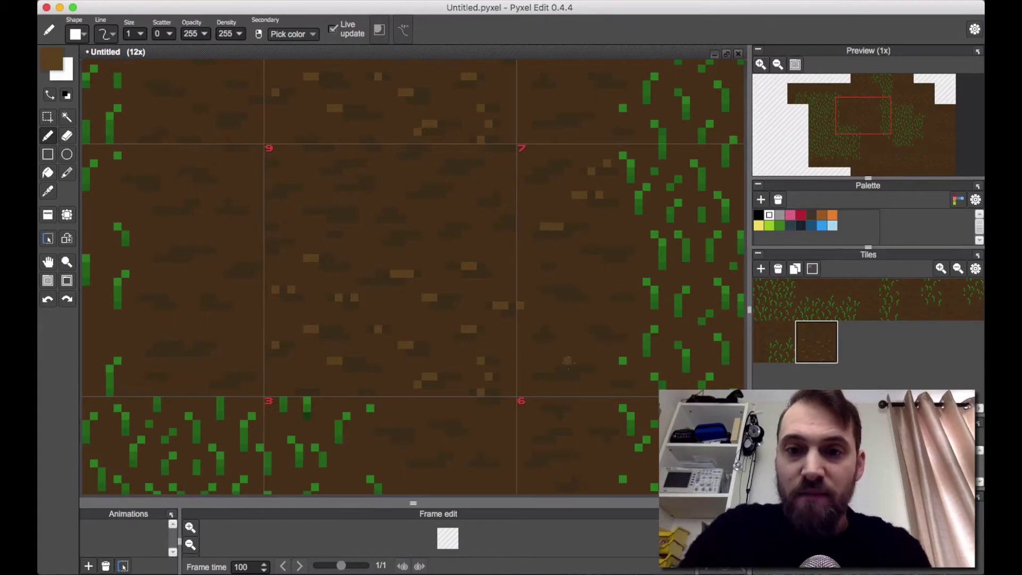
pyautogui.scroll(-2, 567, 361)
pyautogui.scroll(-2, 501, 278)
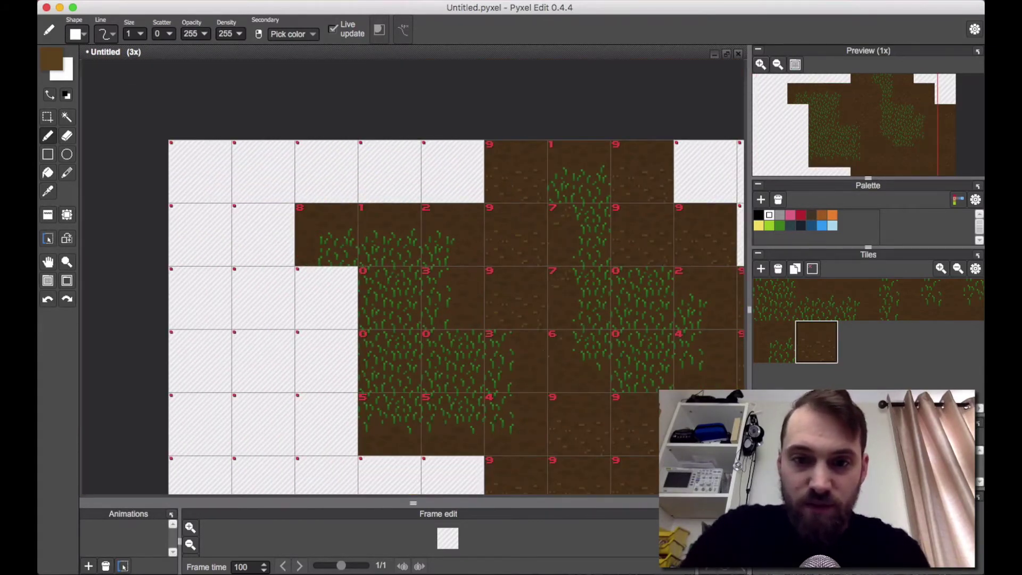
pyautogui.scroll(1, 522, 353)
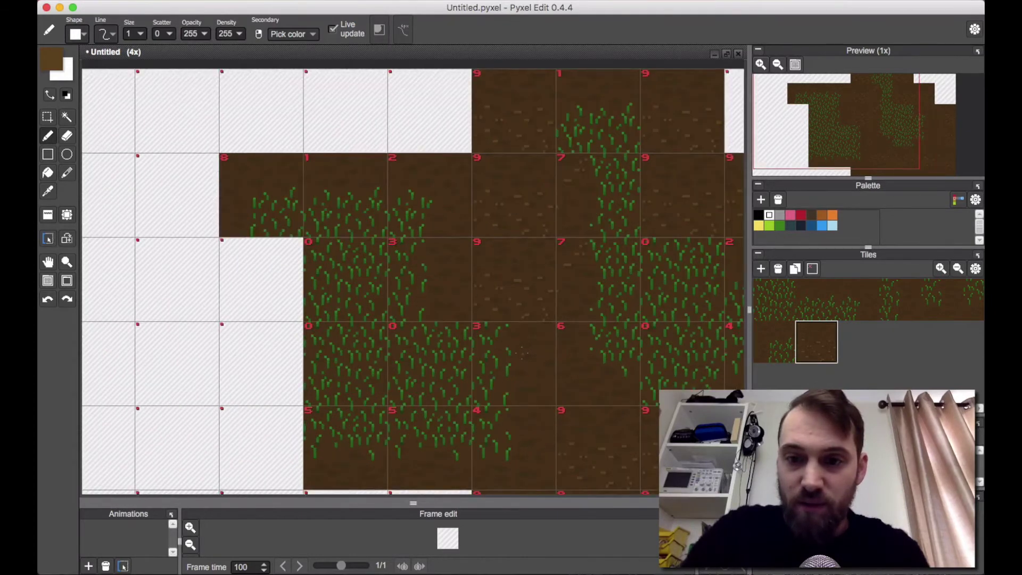
# Add lighter brown highlights beside the remaining unlit dark clods in the upper part of the plain soil tile.
pyautogui.scroll(10, 522, 354)
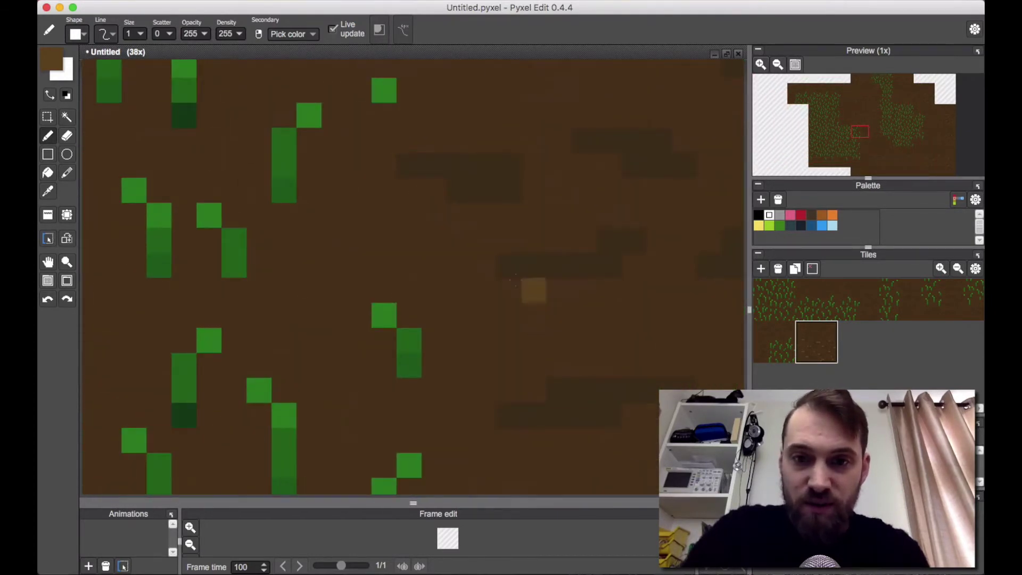
pyautogui.scroll(-4, 534, 290)
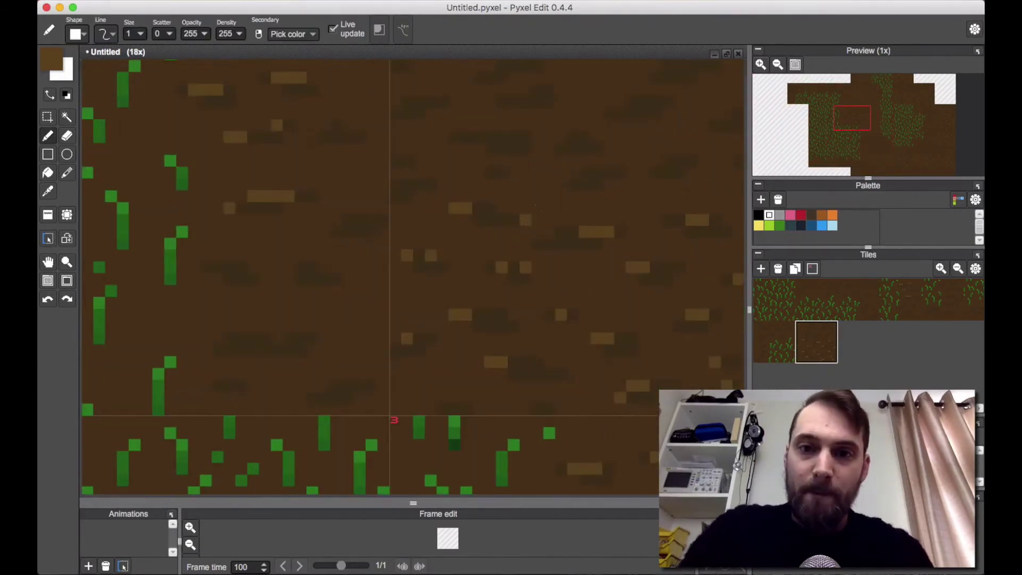
pyautogui.moveTo(585, 173); pyautogui.dragTo(573, 184)
pyautogui.moveTo(585, 137); pyautogui.dragTo(573, 149)
pyautogui.moveTo(466, 137); pyautogui.dragTo(501, 137)
pyautogui.moveTo(396, 161); pyautogui.dragTo(383, 160)
# Highlight the clods in the lower bare soil of the right-edge crop tile with lighter brown, undoing a stray stroke.
pyautogui.moveTo(360, 220); pyautogui.dragTo(348, 220)
pyautogui.moveTo(313, 267); pyautogui.dragTo(301, 267)
pyautogui.moveTo(218, 267); pyautogui.dragTo(207, 279)
pyautogui.moveTo(241, 339); pyautogui.dragTo(265, 339)
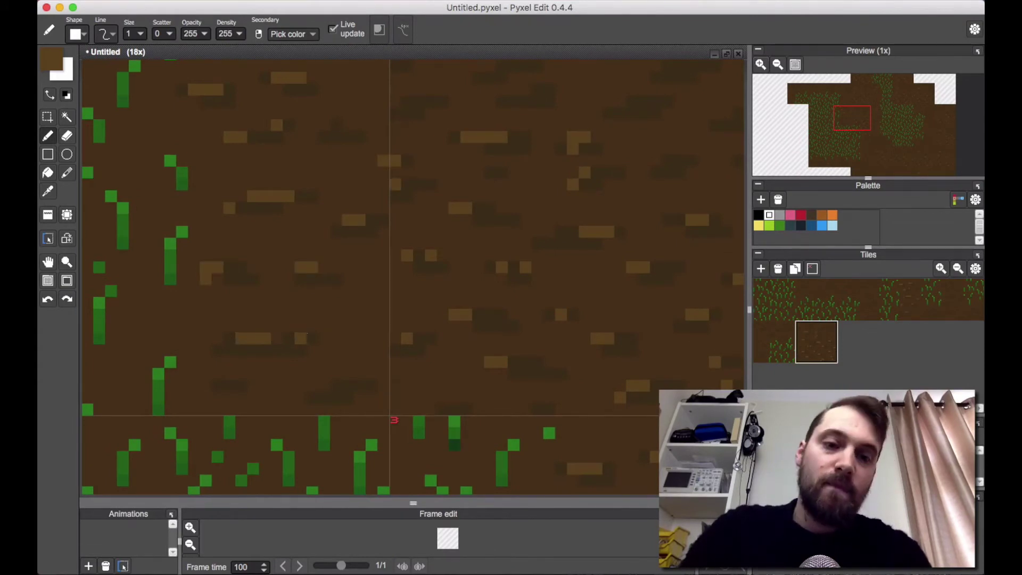
pyautogui.press('super+z')
pyautogui.click(348, 386)
# Paint lighter brown highlights around the seams between the right-edge crop tile and the plain soil tile.
pyautogui.moveTo(336, 125); pyautogui.dragTo(280, 280)
pyautogui.press('space')
pyautogui.moveTo(350, 252); pyautogui.dragTo(374, 251)
pyautogui.click(338, 217)
pyautogui.moveTo(290, 194); pyautogui.dragTo(279, 193)
pyautogui.moveTo(209, 181); pyautogui.dragTo(220, 181)
pyautogui.moveTo(172, 170); pyautogui.dragTo(161, 181)
pyautogui.click(161, 98)
pyautogui.click(184, 97)
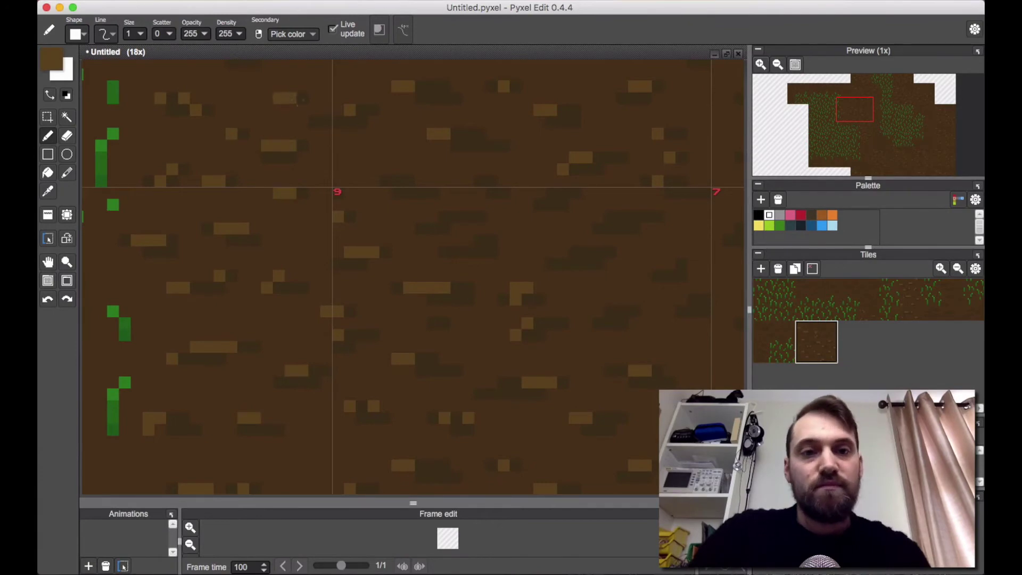
# Fill the remaining gaps in the plain soil tile with single-pixel and short lighter brown highlights, undoing one misplaced stroke.
pyautogui.click(338, 122)
pyautogui.click(445, 86)
pyautogui.moveTo(397, 181); pyautogui.dragTo(409, 181)
pyautogui.click(433, 228)
pyautogui.moveTo(444, 217)
pyautogui.mouseDown()
pyautogui.moveTo(468, 206)
pyautogui.moveTo(456, 216)
pyautogui.mouseUp()
pyautogui.press('super+z')
pyautogui.click(491, 181)
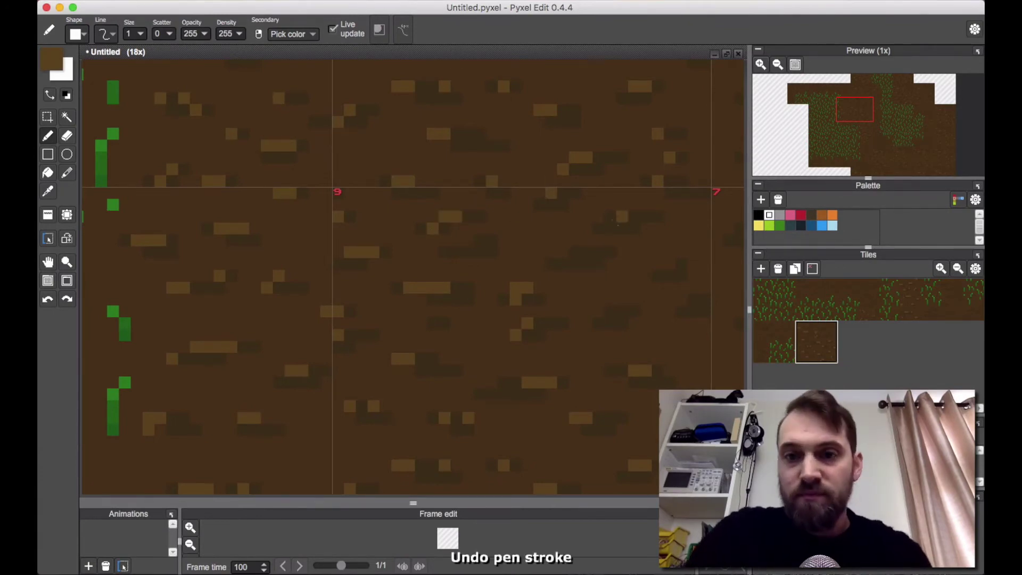
pyautogui.click(611, 311)
pyautogui.click(682, 276)
# Add lighter brown highlights to the bare soil of the bottom-right corner crop tile, correcting pixels with the sampled base brown.
pyautogui.scroll(-10, 692, 298)
pyautogui.press('space')
pyautogui.moveTo(453, 321); pyautogui.dragTo(384, 219)
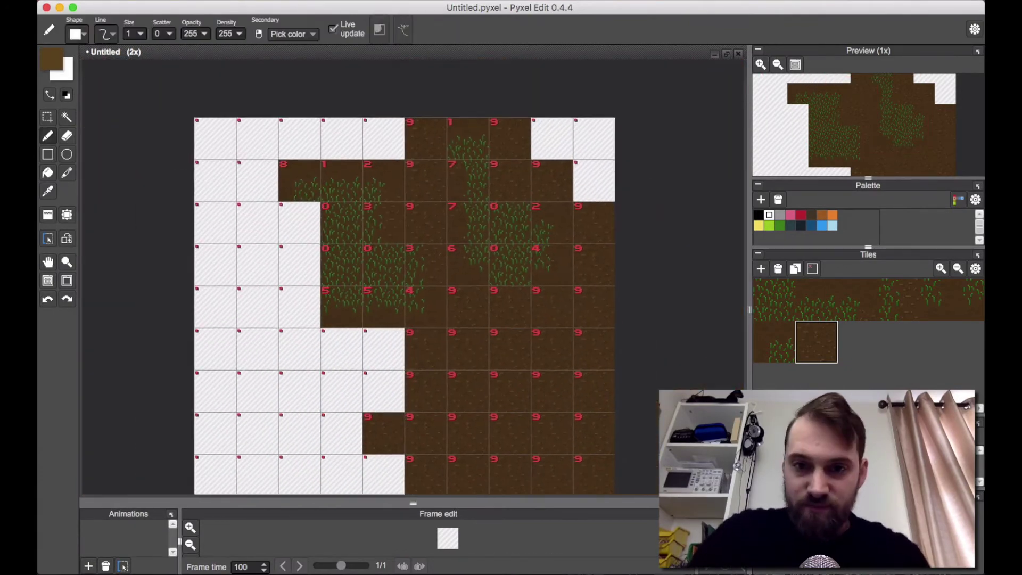
pyautogui.scroll(5, 575, 267)
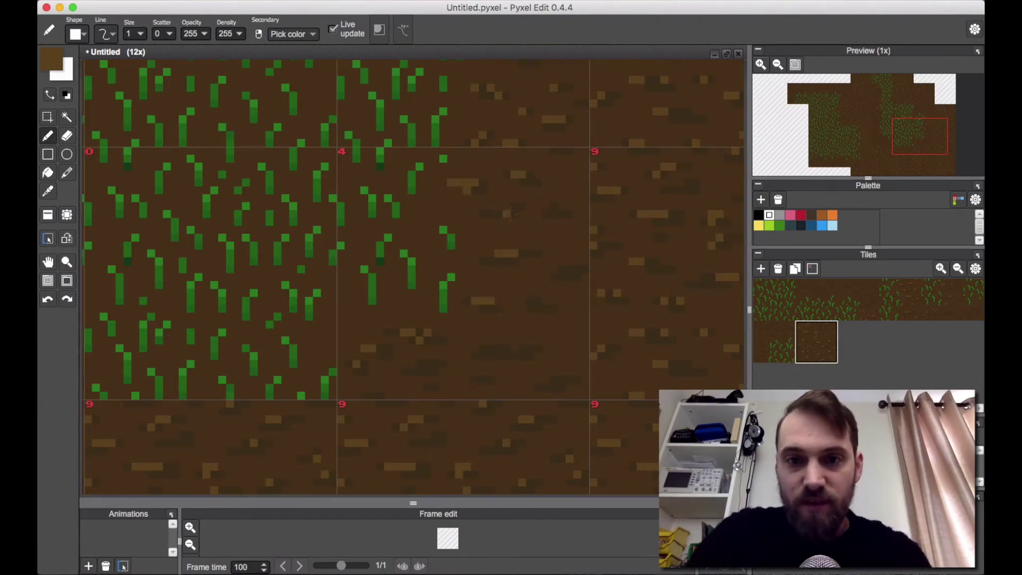
pyautogui.rightClick(526, 226)
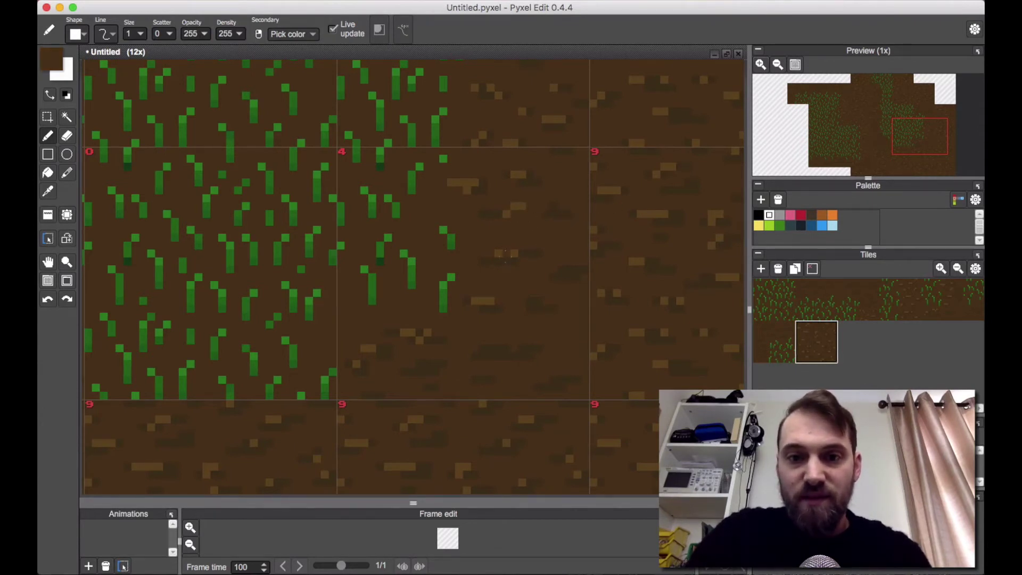
pyautogui.rightClick(505, 255)
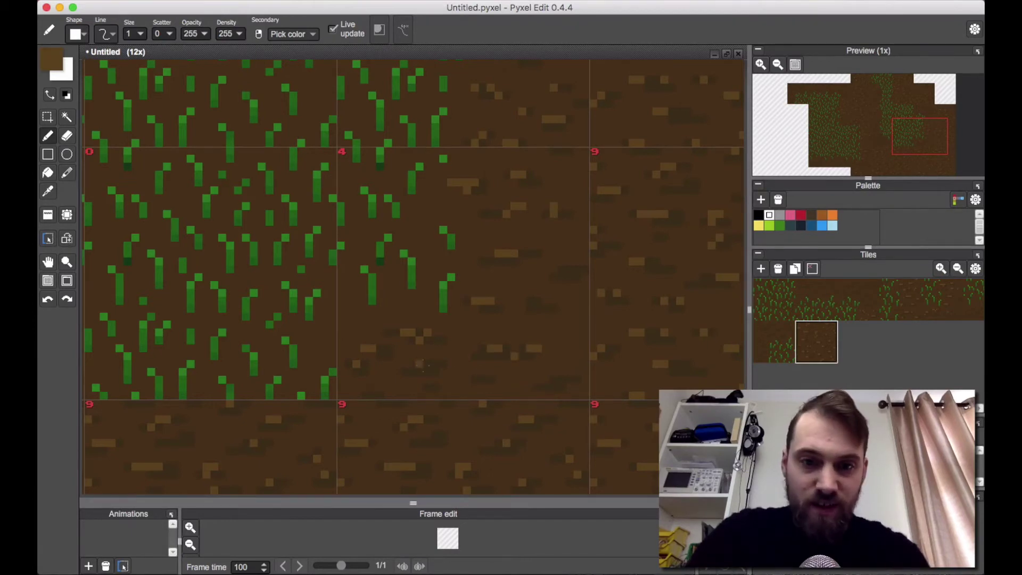
pyautogui.scroll(-4, 576, 277)
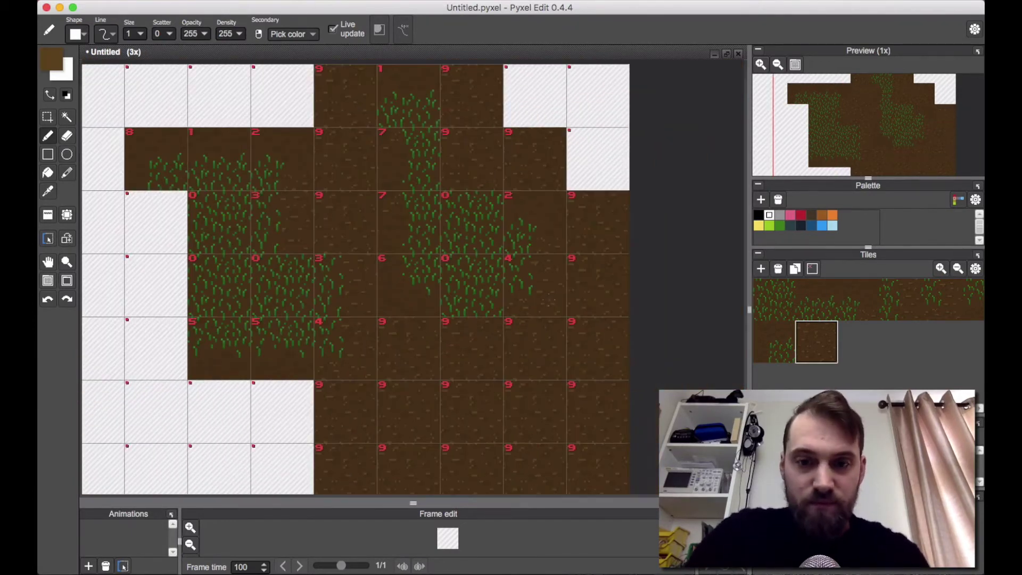
# Retouch the plain soil tile's highlights with the sampled base brown and hide the tile indices.
pyautogui.scroll(5, 539, 449)
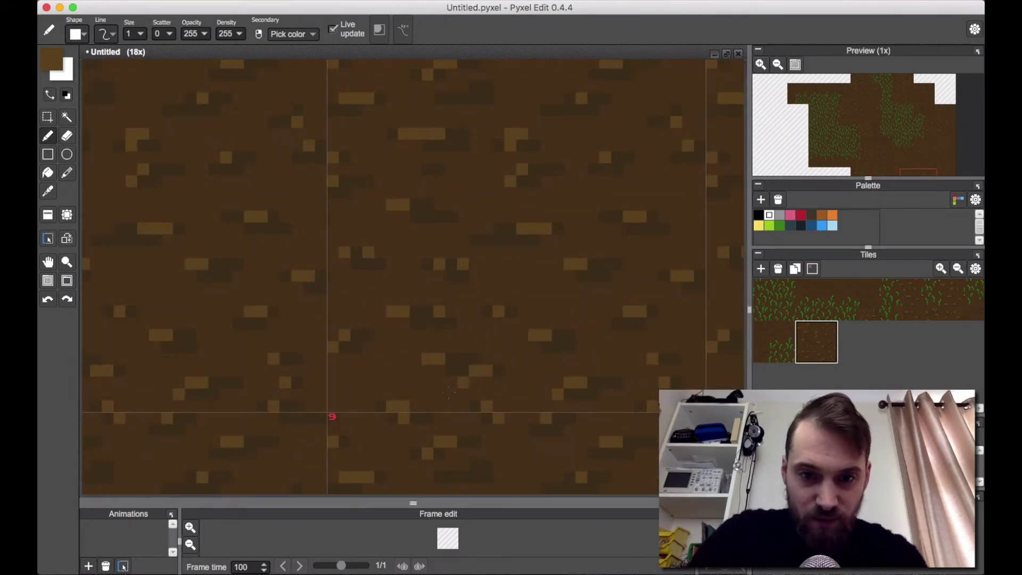
pyautogui.keyDown('alt'); pyautogui.click(449, 374); pyautogui.keyUp('alt')
pyautogui.scroll(-4, 450, 371)
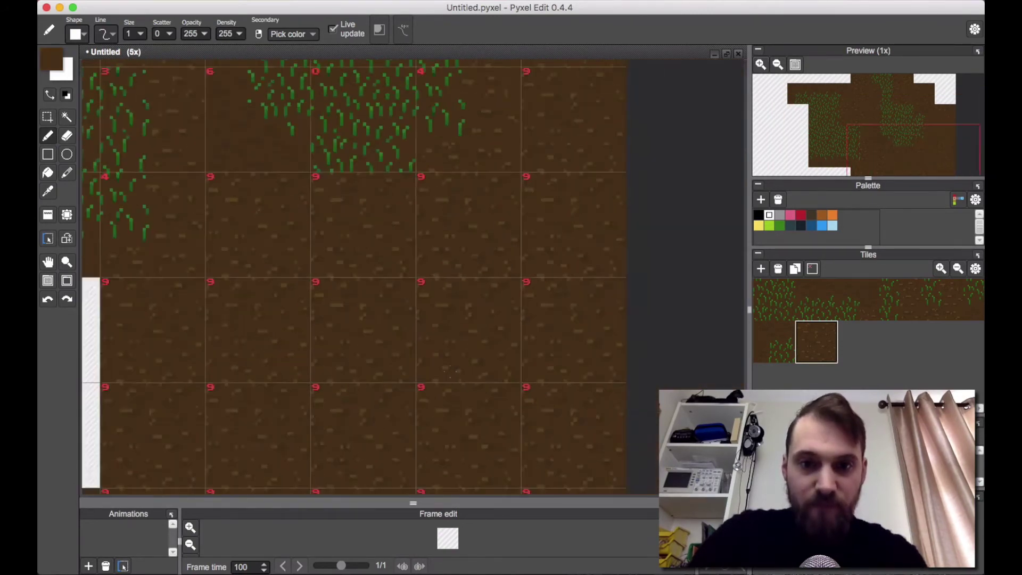
pyautogui.scroll(5, 454, 337)
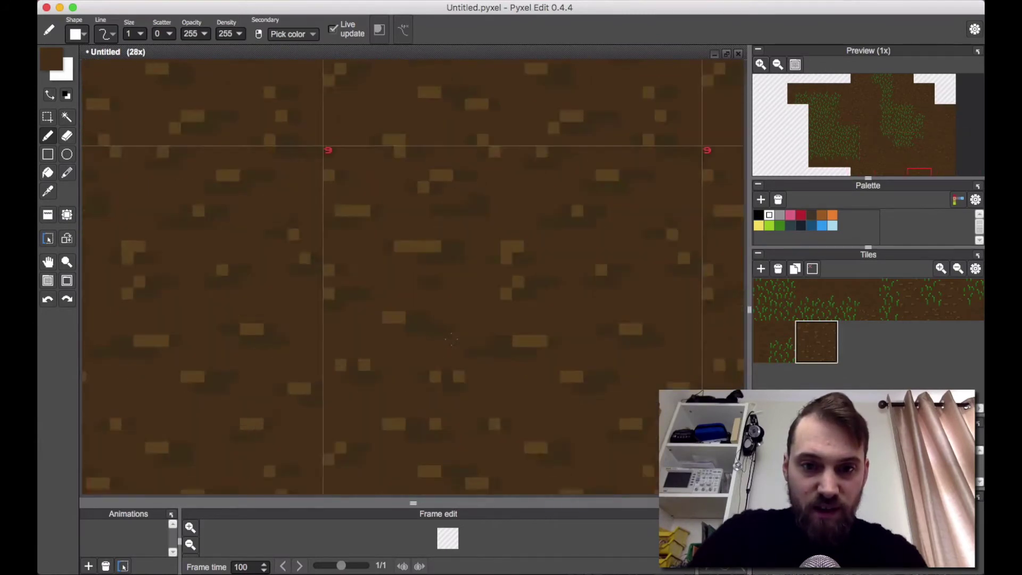
pyautogui.scroll(-7, 400, 330)
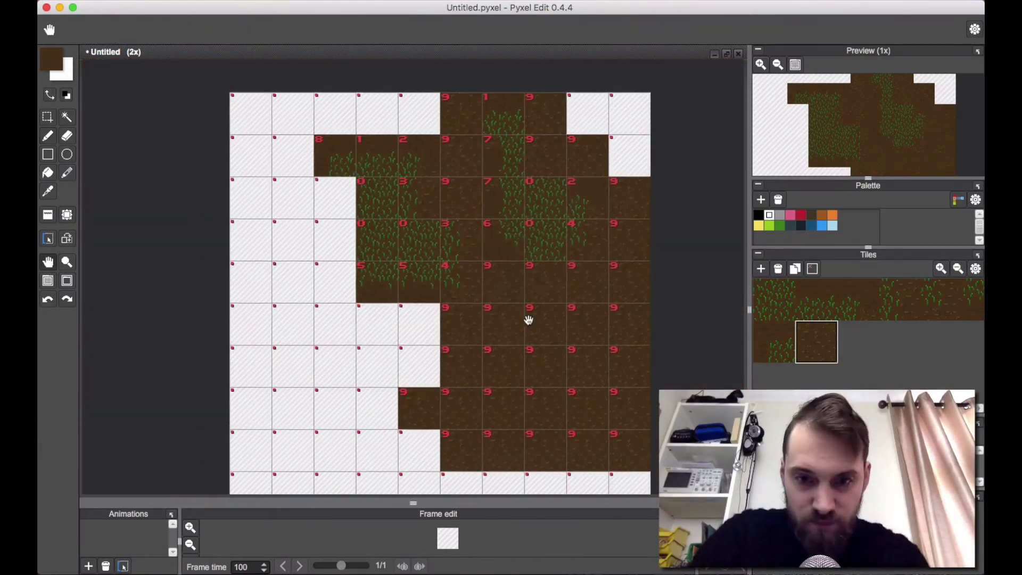
pyautogui.scroll(1, 526, 319)
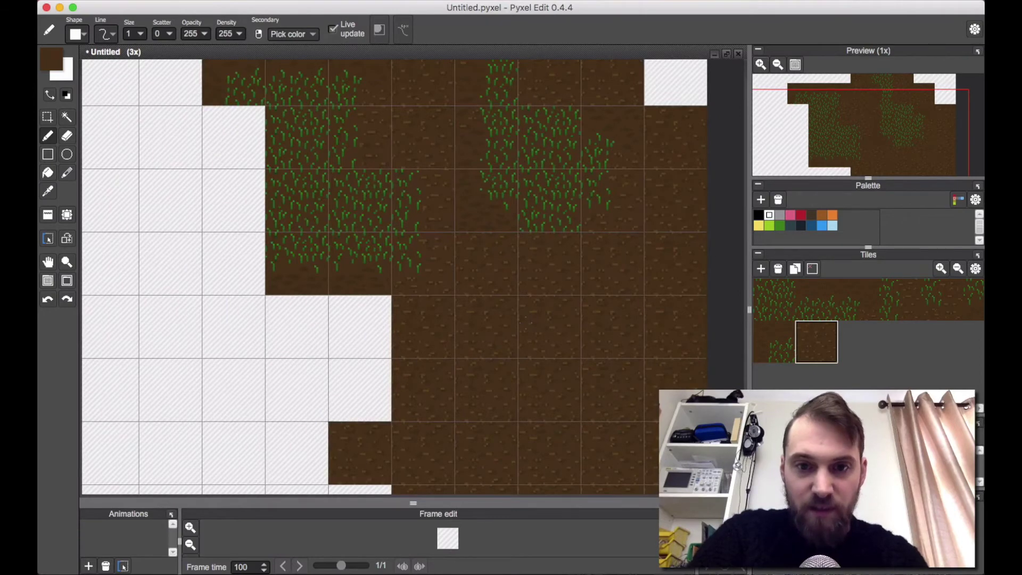
# Sample the lighter brown and start highlighting the clods below the crops in the bottom-left corner crop tile.
pyautogui.scroll(4, 526, 319)
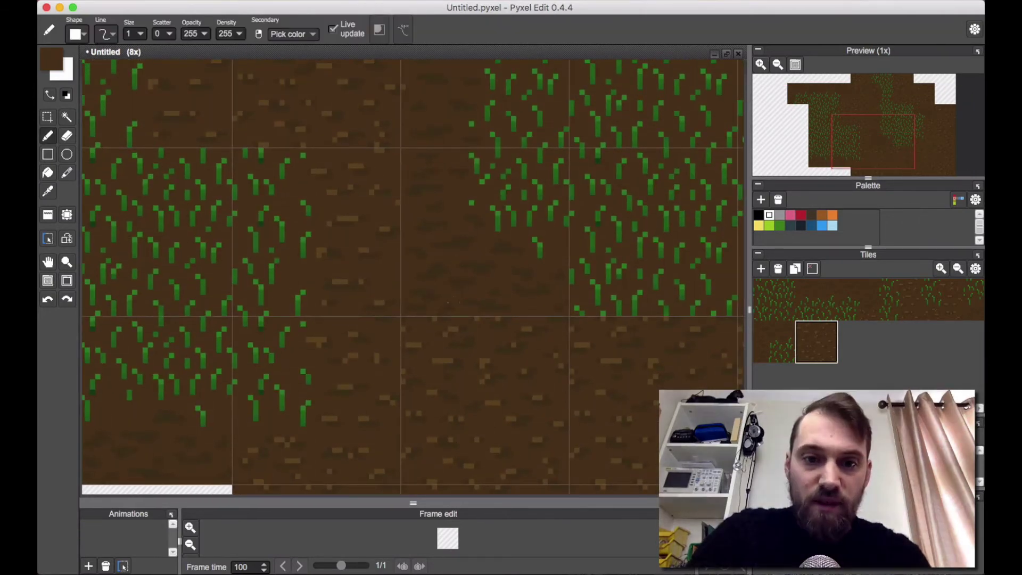
pyautogui.rightClick(446, 356)
pyautogui.moveTo(491, 242); pyautogui.dragTo(472, 294)
pyautogui.scroll(5, 472, 294)
pyautogui.rightClick(519, 354)
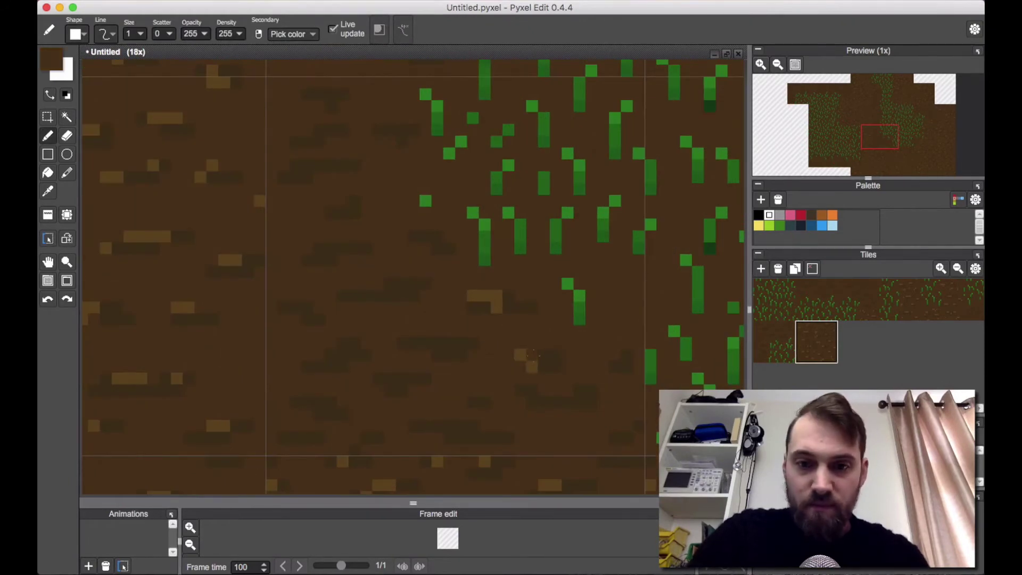
pyautogui.rightClick(530, 356)
# Extend the lighter brown highlights across the left part of the bottom-left corner tile's bare soil.
pyautogui.moveTo(449, 343)
pyautogui.mouseDown()
pyautogui.moveTo(350, 343)
pyautogui.moveTo(323, 365)
pyautogui.mouseUp()
pyautogui.moveTo(296, 307); pyautogui.dragTo(307, 307)
pyautogui.moveTo(378, 296); pyautogui.dragTo(402, 284)
pyautogui.moveTo(331, 248); pyautogui.dragTo(330, 259)
pyautogui.click(355, 213)
pyautogui.scroll(-6, 397, 151)
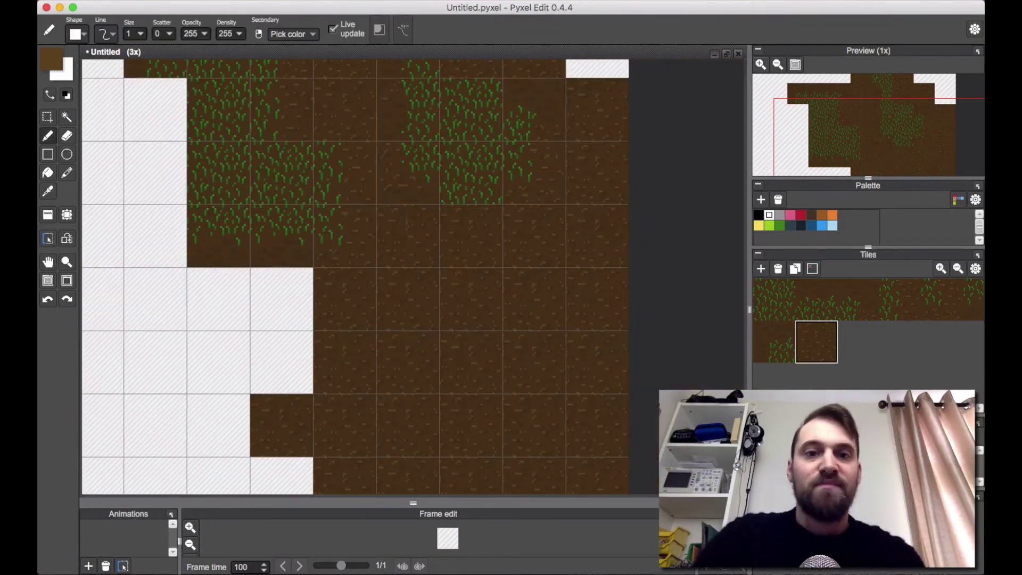
# Reshape the highlight on a central clod of the bottom-left corner crop tile with the sampled base and lighter browns.
pyautogui.scroll(2, 469, 221)
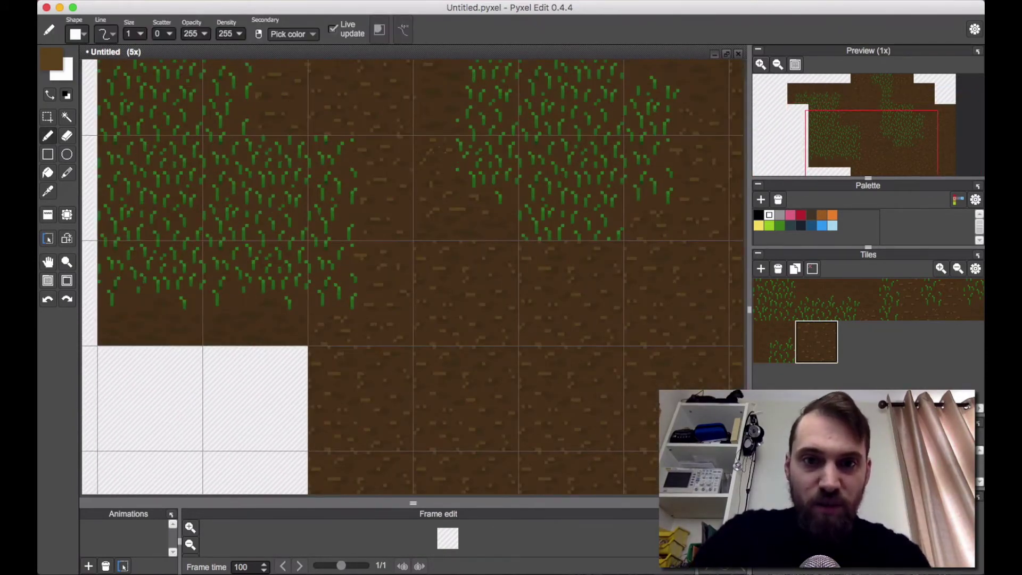
pyautogui.scroll(5, 448, 194)
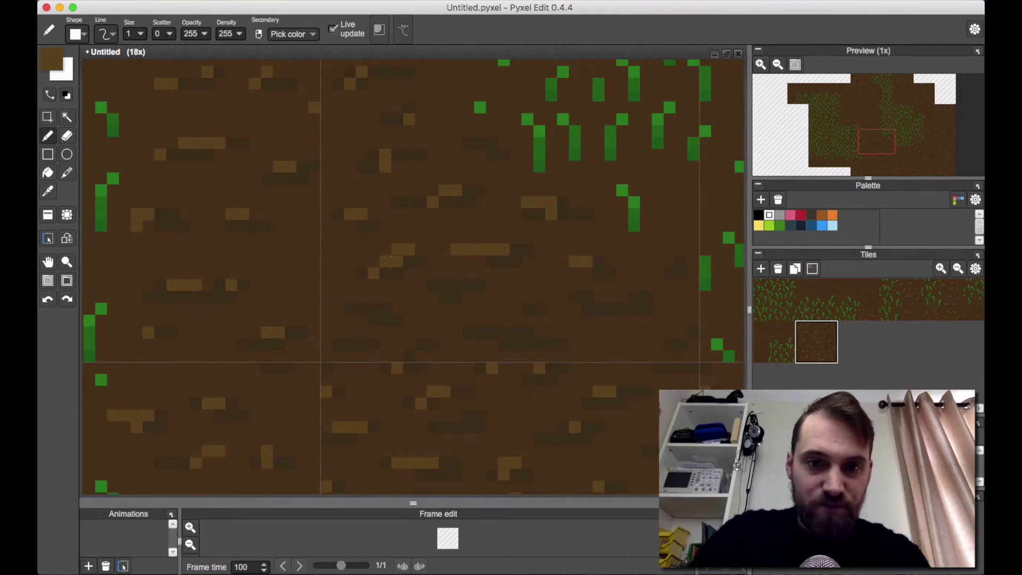
pyautogui.rightClick(381, 286)
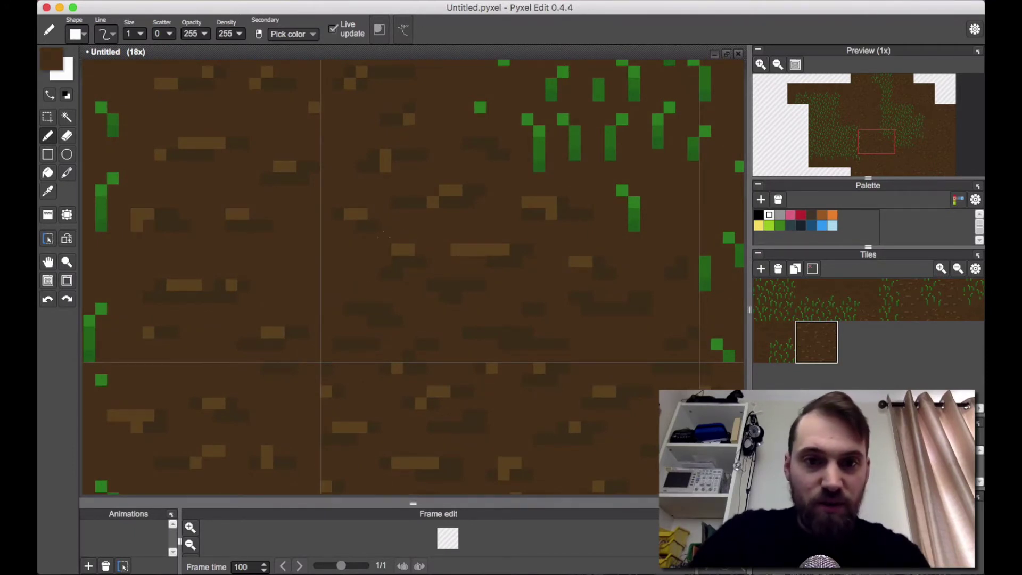
pyautogui.rightClick(409, 250)
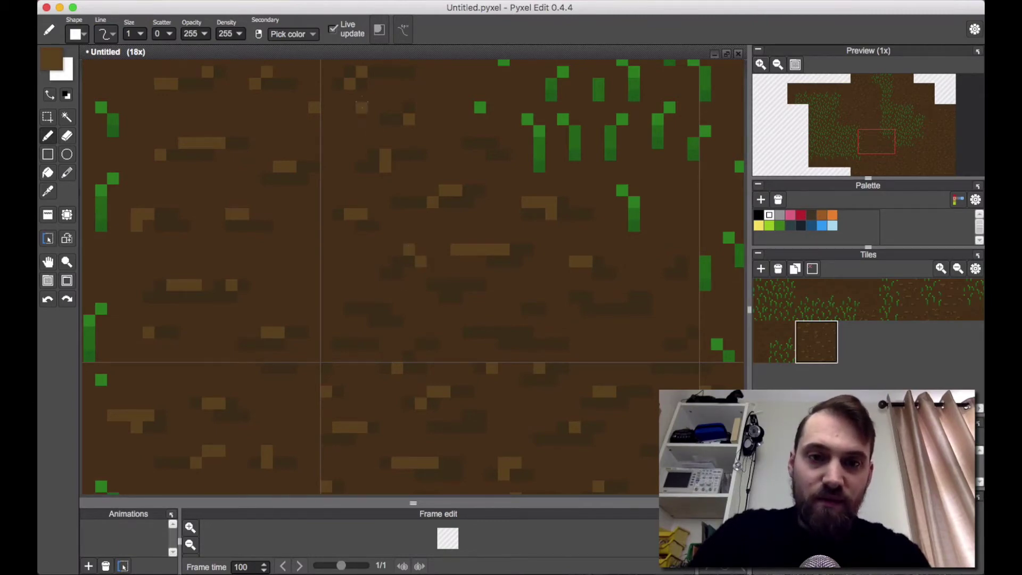
pyautogui.scroll(-4, 362, 105)
pyautogui.scroll(-1, 362, 103)
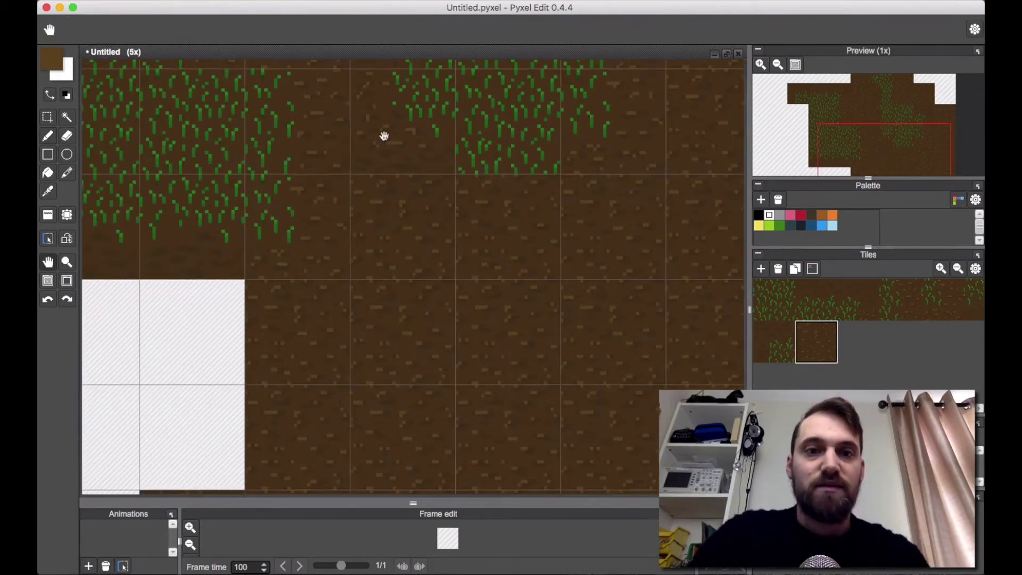
# Rework the highlights on the upper-left clods of the bottom-left corner crop tile, alternating between sampled soil browns.
pyautogui.moveTo(383, 137); pyautogui.dragTo(411, 201)
pyautogui.scroll(6, 394, 163)
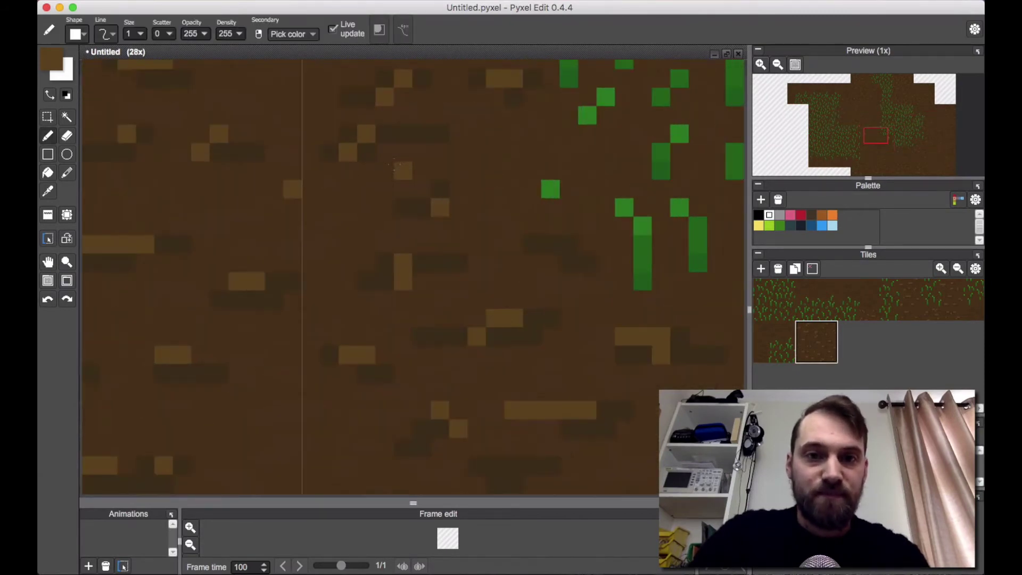
pyautogui.moveTo(389, 159); pyautogui.dragTo(449, 256)
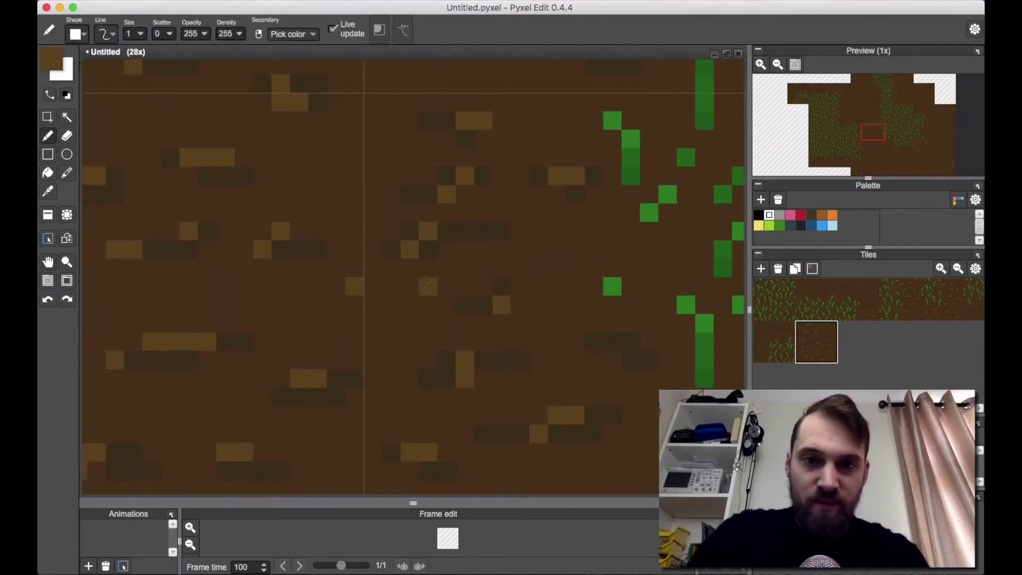
pyautogui.keyDown('alt'); pyautogui.click(428, 286); pyautogui.keyUp('alt')
pyautogui.click(428, 232)
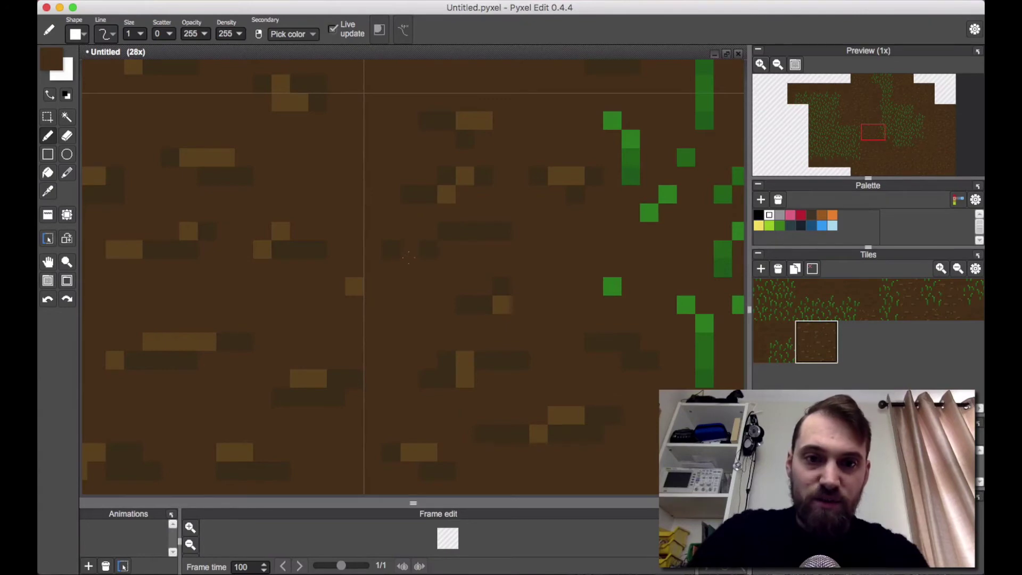
pyautogui.rightClick(410, 250)
pyautogui.click(428, 250)
pyautogui.click(447, 231)
pyautogui.rightClick(465, 157)
pyautogui.click(465, 176)
pyautogui.click(484, 121)
pyautogui.rightClick(465, 120)
pyautogui.click(447, 176)
pyautogui.scroll(-7, 479, 191)
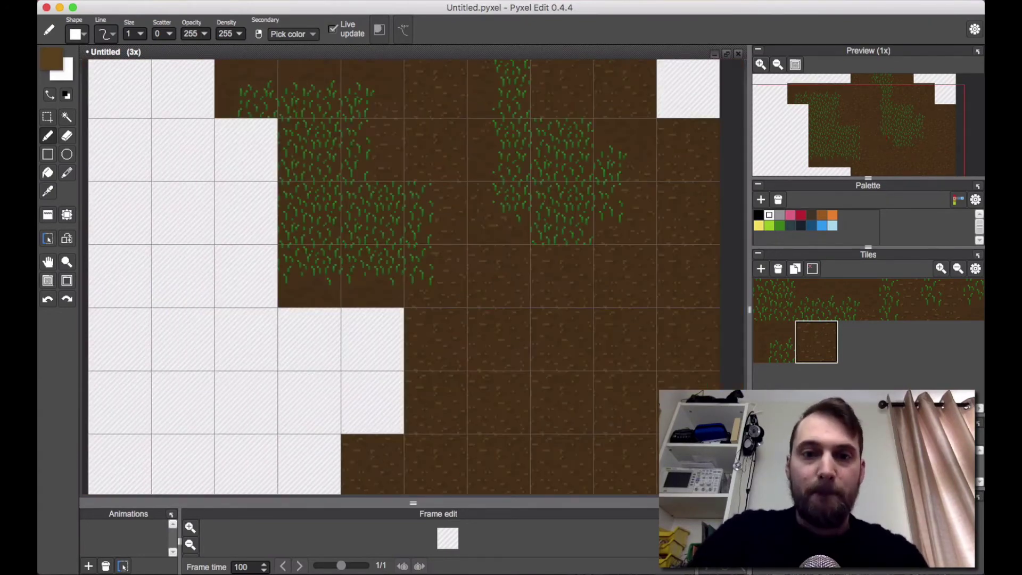
# Retouch the small clod near the middle of the bottom-left corner crop tile with sampled soil colors.
pyautogui.scroll(7, 485, 246)
pyautogui.press('space')
pyautogui.moveTo(481, 201); pyautogui.dragTo(510, 372)
pyautogui.press('b')
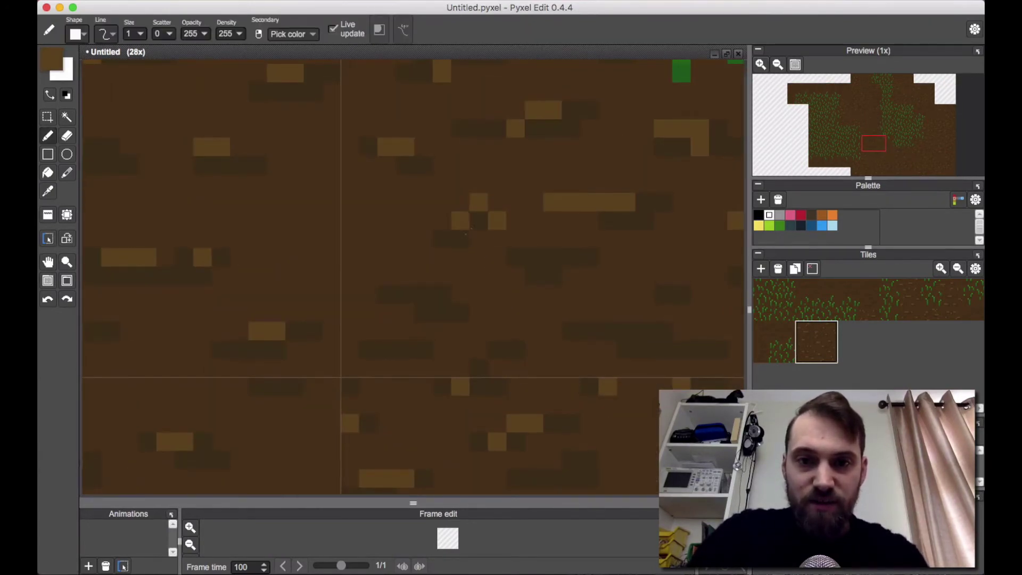
pyautogui.keyDown('alt'); pyautogui.click(460, 220); pyautogui.keyUp('alt')
pyautogui.click(496, 221)
pyautogui.click(515, 128)
# Enlarge the preview to 2x and bring the crop field into its view.
pyautogui.scroll(-8, 524, 146)
pyautogui.click(761, 65)
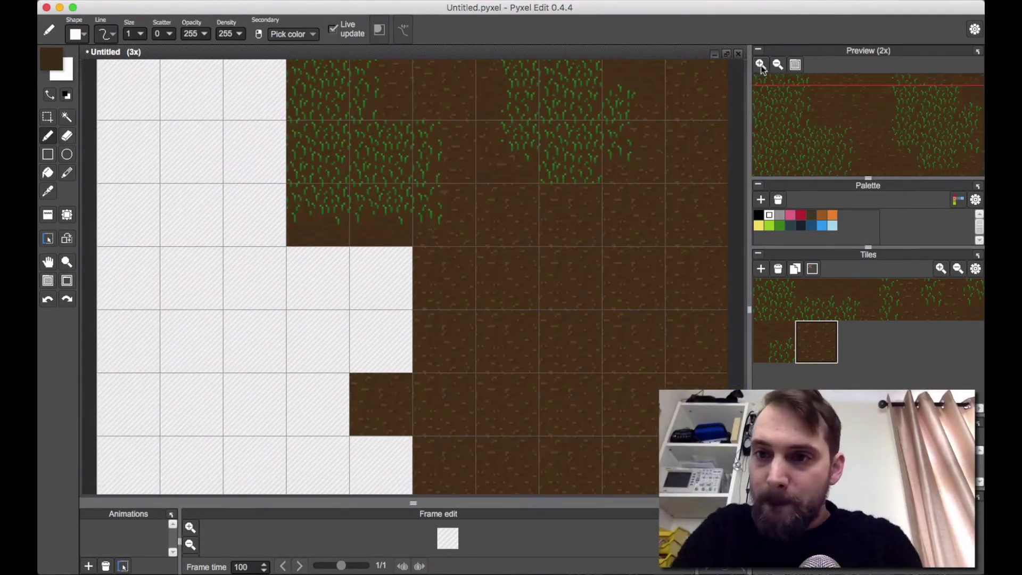
pyautogui.moveTo(924, 133)
pyautogui.mouseDown()
pyautogui.moveTo(899, 104)
pyautogui.moveTo(915, 110)
pyautogui.mouseUp()
# Add lighter brown highlights to the clods in the bare soil of the bottom crop edge tile.
pyautogui.scroll(5, 382, 225)
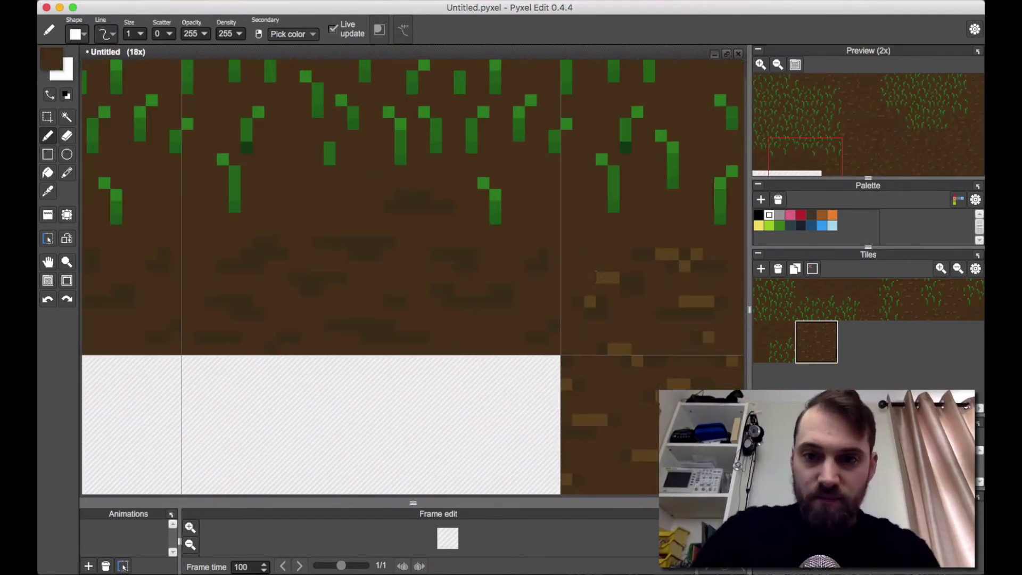
pyautogui.keyDown('alt'); pyautogui.click(406, 195); pyautogui.keyUp('alt')
pyautogui.moveTo(248, 253); pyautogui.dragTo(270, 242)
pyautogui.moveTo(223, 302); pyautogui.dragTo(247, 302)
pyautogui.press('super+z')
pyautogui.moveTo(294, 278)
pyautogui.mouseDown()
pyautogui.moveTo(318, 268)
pyautogui.moveTo(318, 278)
pyautogui.mouseUp()
pyautogui.moveTo(353, 337); pyautogui.dragTo(389, 325)
pyautogui.moveTo(436, 290); pyautogui.dragTo(448, 290)
pyautogui.moveTo(508, 290); pyautogui.dragTo(481, 302)
pyautogui.moveTo(531, 265); pyautogui.dragTo(543, 253)
pyautogui.moveTo(306, 337); pyautogui.dragTo(282, 337)
pyautogui.click(223, 337)
pyautogui.scroll(-4, 377, 257)
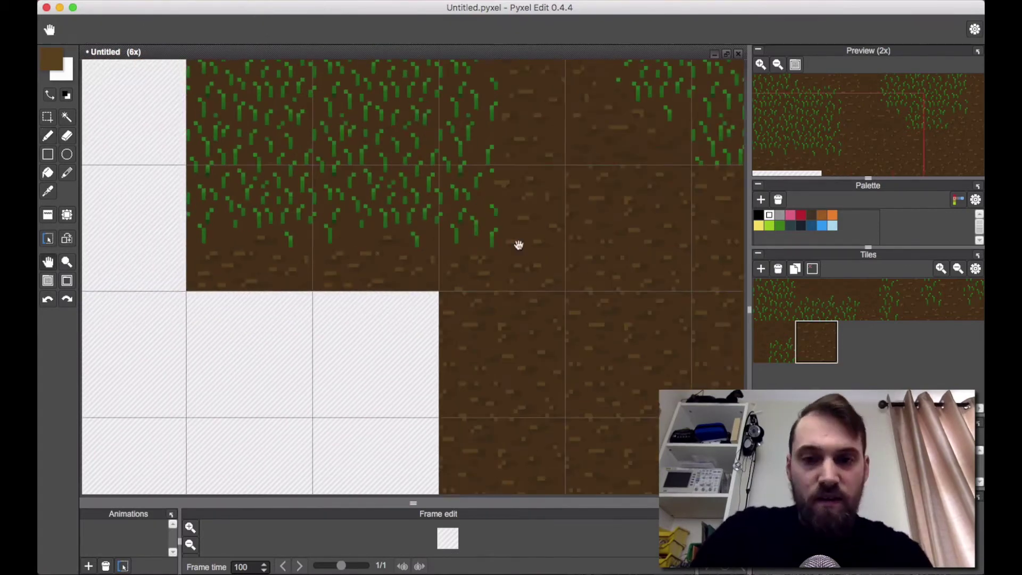
# Highlight the lower-right clod of the bottom-left corner crop tile in lighter brown, undoing misplaced strokes.
pyautogui.moveTo(518, 245); pyautogui.dragTo(399, 314)
pyautogui.scroll(5, 527, 203)
pyautogui.moveTo(556, 272); pyautogui.dragTo(597, 258)
pyautogui.press('super+z')
pyautogui.click(593, 272)
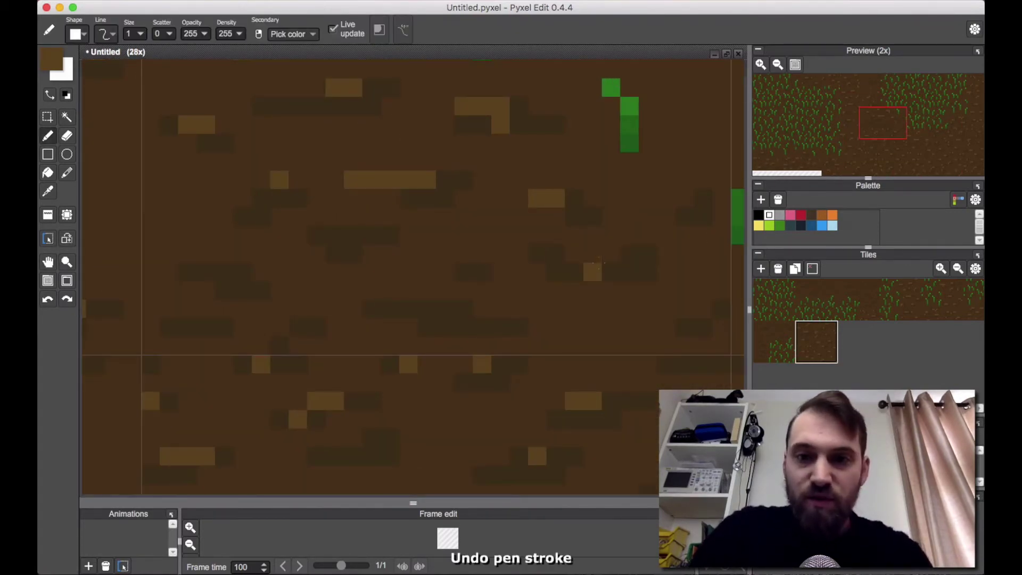
pyautogui.press('super+z')
pyautogui.click(575, 272)
pyautogui.click(556, 271)
pyautogui.press('super+z')
pyautogui.click(555, 254)
pyautogui.moveTo(555, 255); pyautogui.dragTo(538, 254)
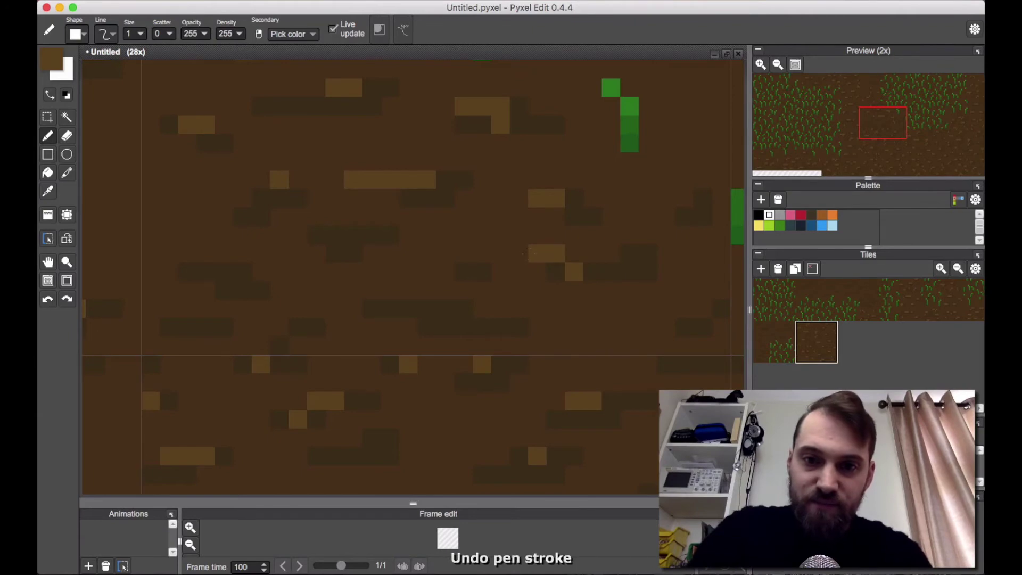
# Add lighter brown highlights to the remaining clods along the lower soil of the bottom-left corner crop tile.
pyautogui.click(463, 271)
pyautogui.moveTo(371, 236); pyautogui.dragTo(335, 236)
pyautogui.moveTo(224, 272); pyautogui.dragTo(187, 272)
pyautogui.moveTo(188, 327); pyautogui.dragTo(207, 327)
pyautogui.click(316, 327)
pyautogui.moveTo(371, 309); pyautogui.dragTo(409, 308)
pyautogui.click(446, 309)
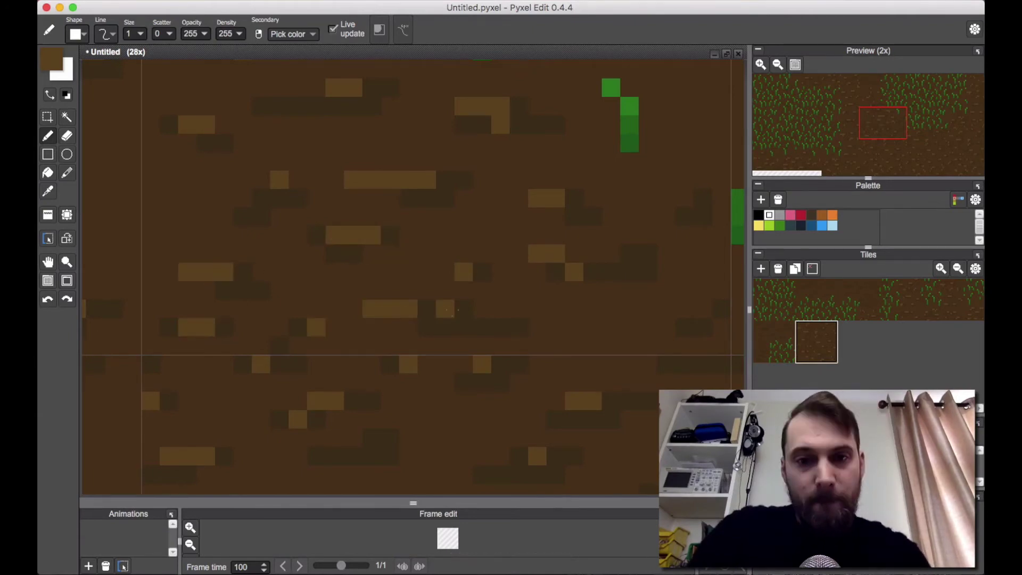
pyautogui.click(480, 322)
pyautogui.scroll(-5, 479, 321)
pyautogui.scroll(-2, 452, 233)
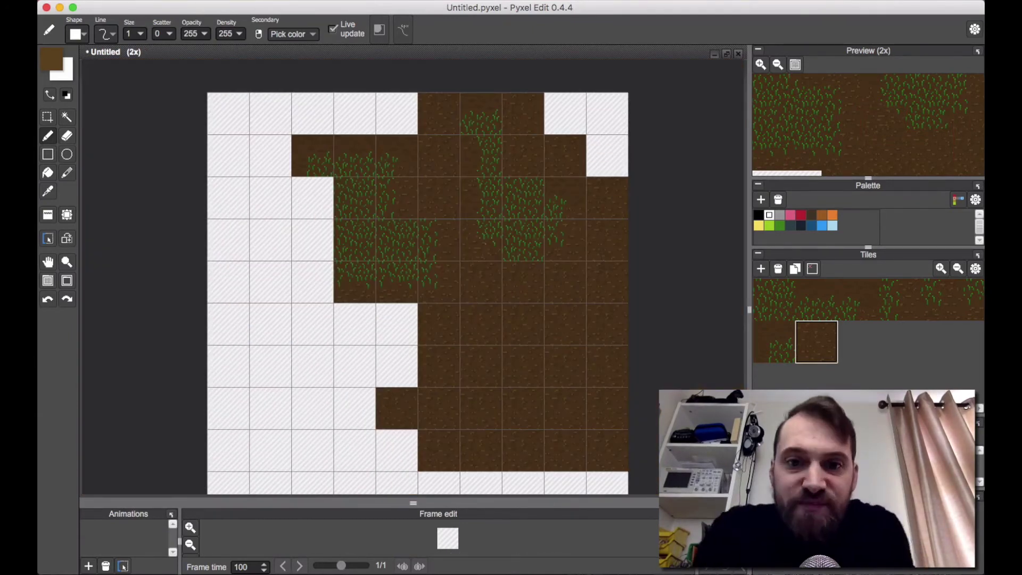
# Start highlighting the clods above the crops in the top-right corner crop tile with the lighter brown.
pyautogui.scroll(3, 479, 250)
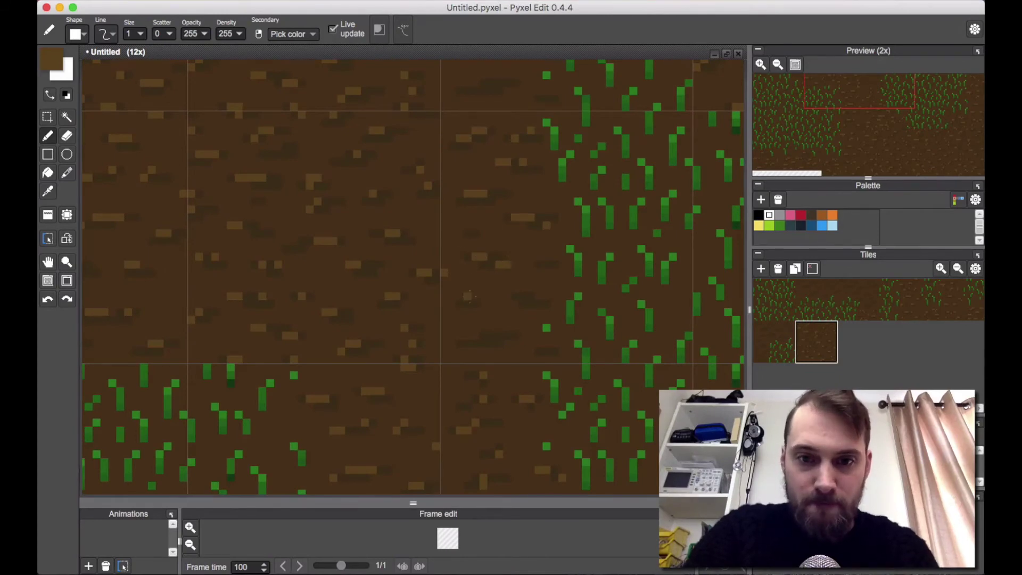
pyautogui.hotkey('ctrl', 'z')
pyautogui.scroll(-3, 530, 261)
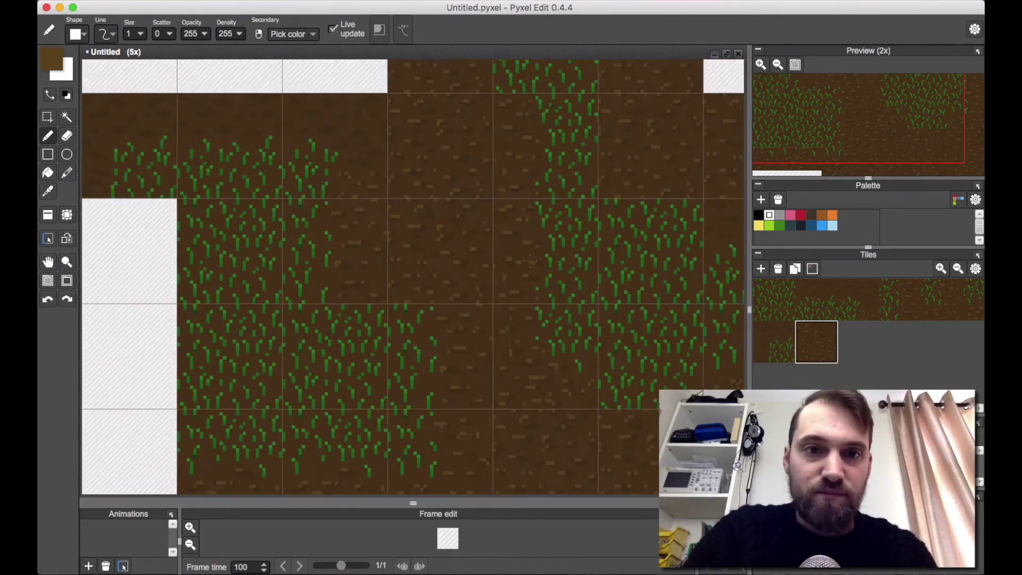
pyautogui.scroll(-1, 530, 261)
pyautogui.press('space')
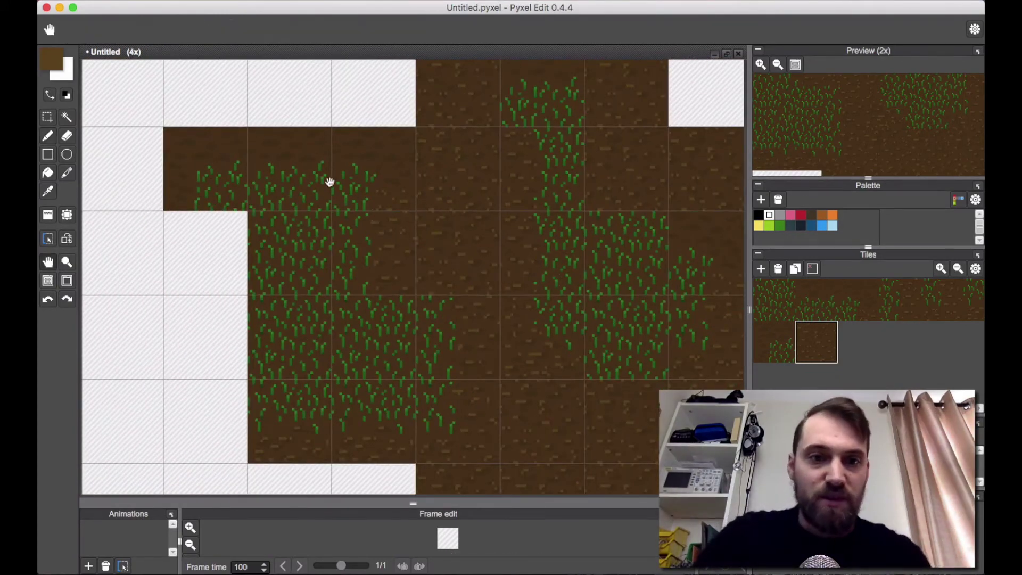
pyautogui.moveTo(331, 180); pyautogui.dragTo(422, 240)
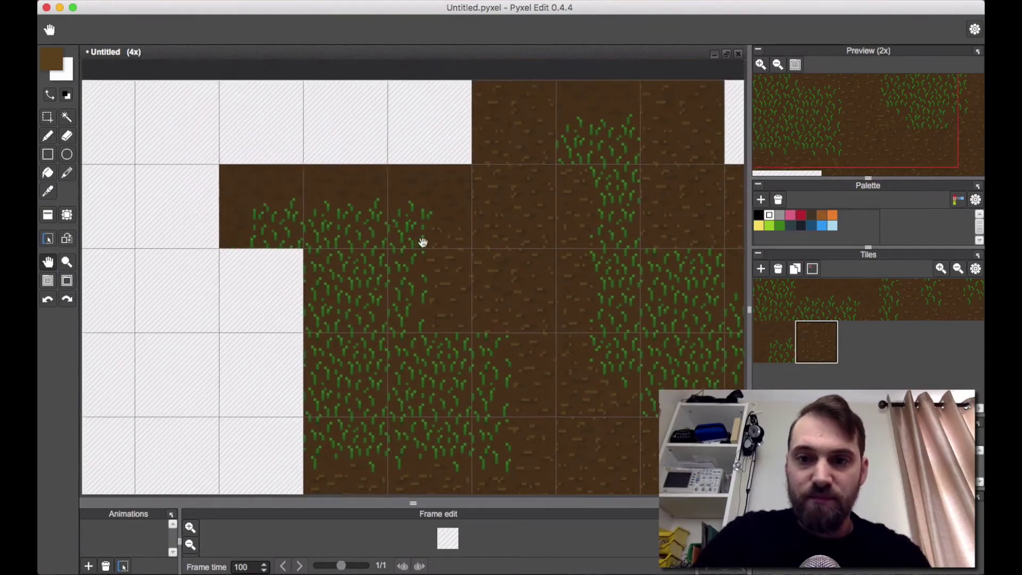
pyautogui.scroll(6, 346, 213)
pyautogui.moveTo(354, 216); pyautogui.dragTo(331, 215)
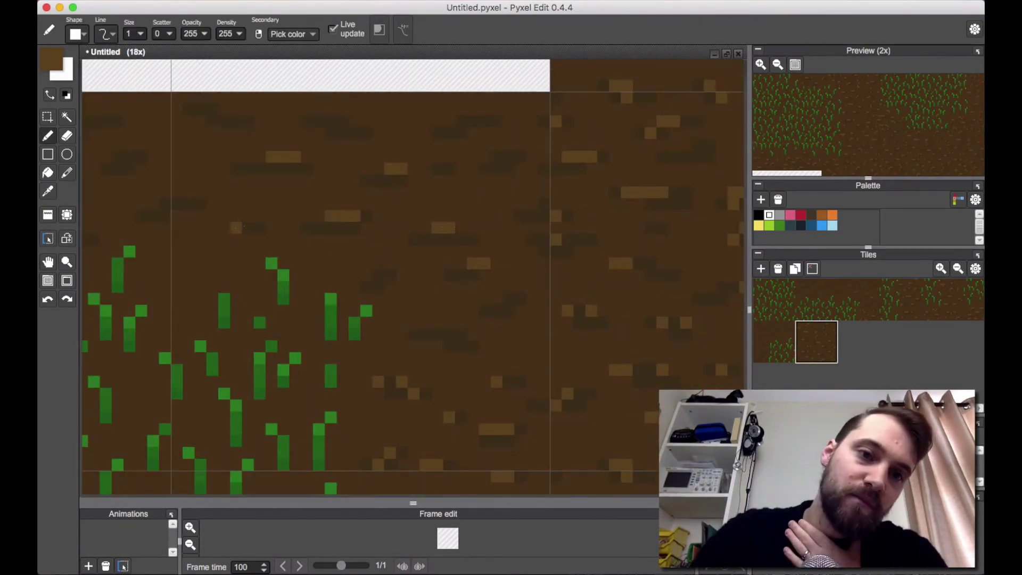
pyautogui.moveTo(296, 157); pyautogui.dragTo(272, 156)
pyautogui.moveTo(200, 204); pyautogui.dragTo(166, 203)
# Highlight the remaining upper clods of the top-right corner crop tile, correcting pixels with sampled soil browns.
pyautogui.moveTo(200, 109)
pyautogui.mouseDown()
pyautogui.moveTo(213, 121)
pyautogui.moveTo(201, 121)
pyautogui.mouseUp()
pyautogui.rightClick(189, 121)
pyautogui.rightClick(218, 120)
pyautogui.moveTo(342, 121)
pyautogui.mouseDown()
pyautogui.moveTo(319, 121)
pyautogui.moveTo(331, 122)
pyautogui.mouseUp()
pyautogui.rightClick(307, 121)
pyautogui.rightClick(342, 122)
pyautogui.moveTo(496, 122)
pyautogui.mouseDown()
pyautogui.moveTo(461, 132)
pyautogui.moveTo(508, 157)
pyautogui.mouseUp()
pyautogui.click(449, 169)
pyautogui.click(236, 169)
pyautogui.click(378, 275)
pyautogui.scroll(-5, 492, 304)
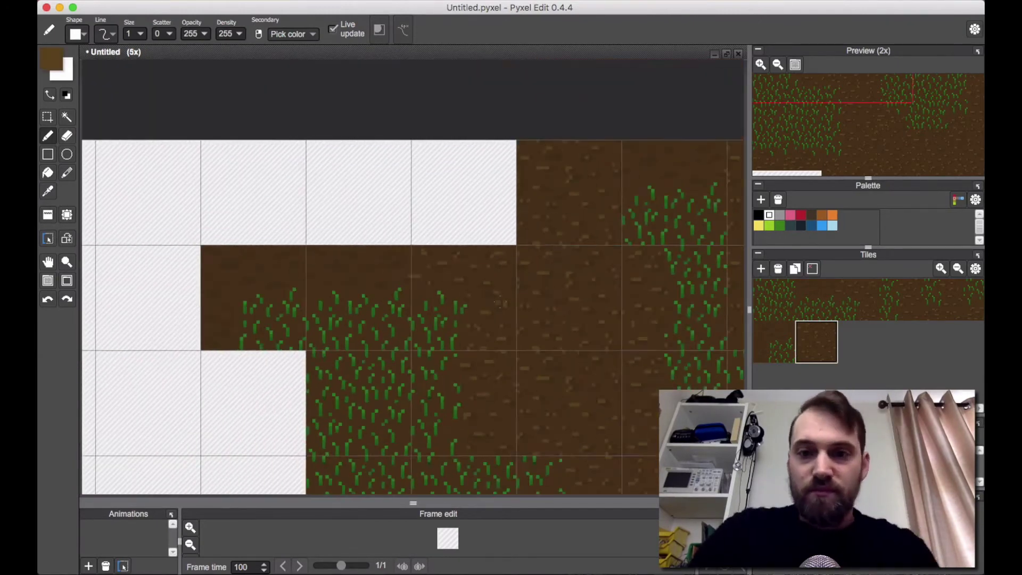
# Begin adding lighter brown highlights to the upper-left clods of the top crop edge tile's bare soil.
pyautogui.scroll(2, 491, 304)
pyautogui.moveTo(340, 267); pyautogui.dragTo(455, 262)
pyautogui.scroll(4, 456, 261)
pyautogui.moveTo(469, 220)
pyautogui.mouseDown()
pyautogui.moveTo(414, 238)
pyautogui.moveTo(432, 238)
pyautogui.mouseUp()
pyautogui.press('super+z')
pyautogui.click(340, 147)
pyautogui.moveTo(341, 148); pyautogui.dragTo(358, 146)
pyautogui.click(414, 166)
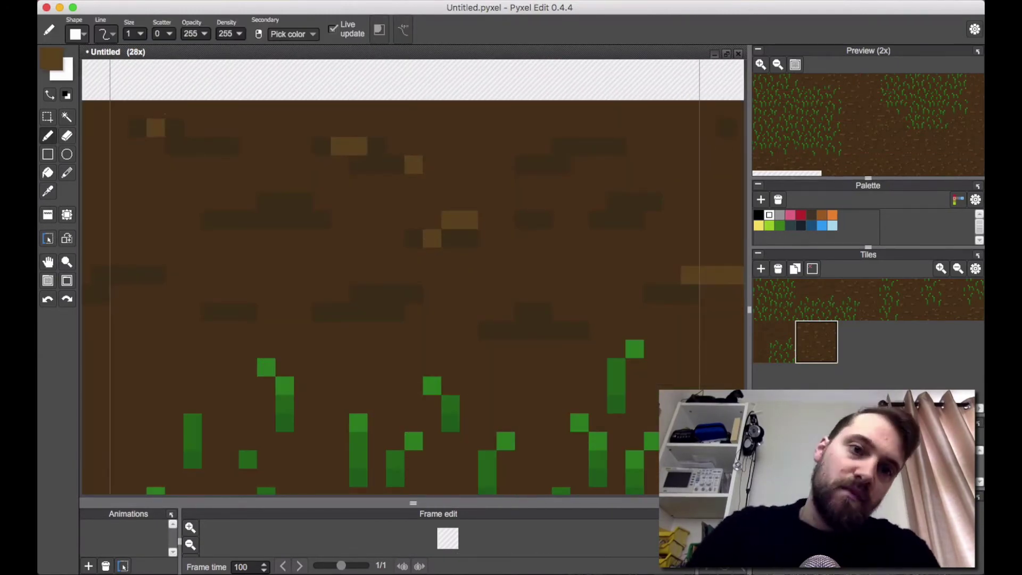
# Highlight the remaining clods across the bare soil of the top crop edge tile in lighter brown.
pyautogui.moveTo(155, 127); pyautogui.dragTo(192, 146)
pyautogui.moveTo(266, 201); pyautogui.dragTo(285, 220)
pyautogui.moveTo(377, 294); pyautogui.dragTo(358, 312)
pyautogui.moveTo(543, 312); pyautogui.dragTo(505, 330)
pyautogui.click(654, 201)
pyautogui.click(617, 202)
pyautogui.moveTo(584, 144); pyautogui.dragTo(616, 146)
pyautogui.click(230, 312)
pyautogui.moveTo(100, 275); pyautogui.dragTo(263, 280)
pyautogui.moveTo(263, 373)
pyautogui.mouseDown()
pyautogui.moveTo(318, 391)
pyautogui.moveTo(280, 372)
pyautogui.mouseUp()
# Add lighter brown highlights to the clods in the upper-right soil of the top-left corner crop tile.
pyautogui.moveTo(244, 224); pyautogui.dragTo(460, 252)
pyautogui.moveTo(424, 233); pyautogui.dragTo(405, 233)
pyautogui.moveTo(339, 181); pyautogui.dragTo(313, 196)
pyautogui.moveTo(368, 178); pyautogui.dragTo(387, 179)
pyautogui.moveTo(221, 251); pyautogui.dragTo(240, 270)
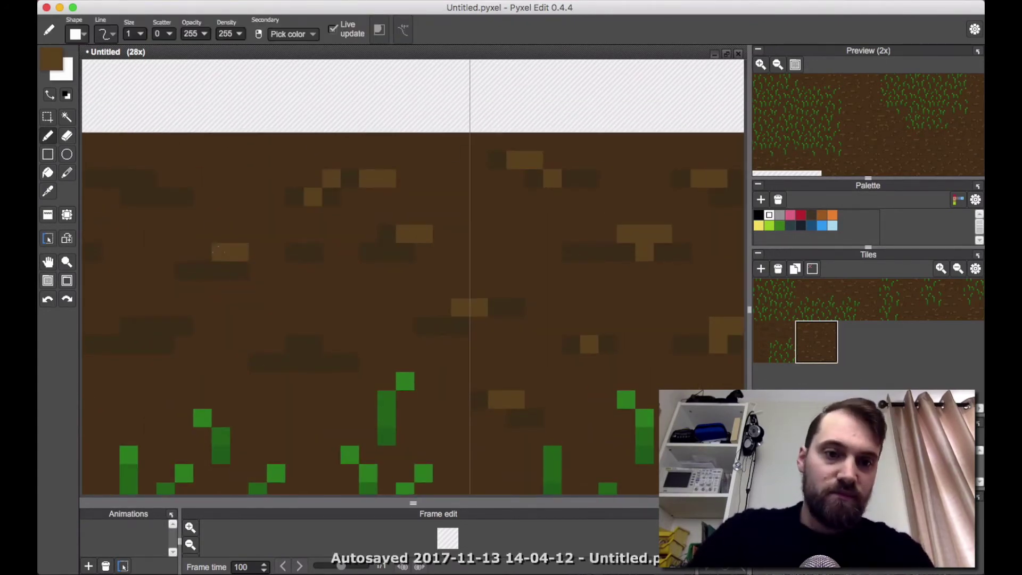
pyautogui.click(331, 251)
pyautogui.moveTo(313, 344); pyautogui.dragTo(294, 345)
pyautogui.click(276, 362)
# Highlight the clods in the middle and along the left edge of the top-left corner crop tile.
pyautogui.moveTo(210, 349); pyautogui.dragTo(396, 341)
pyautogui.moveTo(314, 337)
pyautogui.mouseDown()
pyautogui.moveTo(334, 319)
pyautogui.moveTo(352, 320)
pyautogui.mouseUp()
pyautogui.click(297, 318)
pyautogui.rightClick(316, 319)
pyautogui.click(333, 318)
pyautogui.moveTo(288, 319)
pyautogui.mouseDown()
pyautogui.moveTo(435, 259)
pyautogui.moveTo(298, 331)
pyautogui.mouseUp()
pyautogui.click(316, 276)
pyautogui.click(335, 346)
pyautogui.click(224, 239)
# Highlight the upper-left clods of the top-left corner crop tile, correcting the corner clod with sampled soil browns.
pyautogui.moveTo(261, 91); pyautogui.dragTo(298, 110)
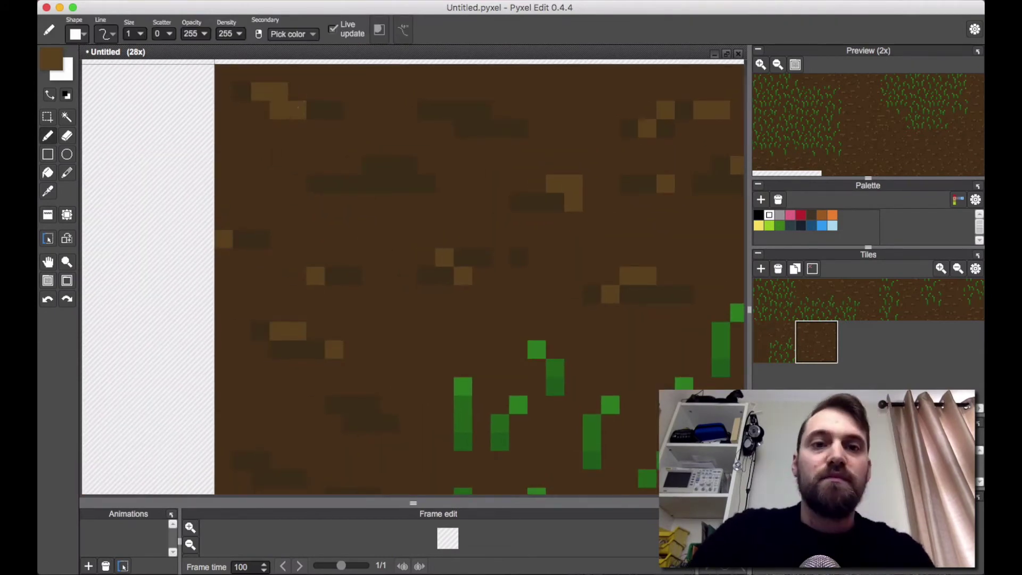
pyautogui.rightClick(296, 93)
pyautogui.click(279, 92)
pyautogui.rightClick(290, 110)
pyautogui.moveTo(389, 165); pyautogui.dragTo(408, 165)
pyautogui.moveTo(445, 109); pyautogui.dragTo(463, 110)
pyautogui.click(500, 128)
pyautogui.click(389, 423)
# Add lighter brown highlights to the clods beside the crops in the lower-left soil of the top-left corner crop tile.
pyautogui.moveTo(385, 430); pyautogui.dragTo(433, 244)
pyautogui.moveTo(308, 276); pyautogui.dragTo(326, 293)
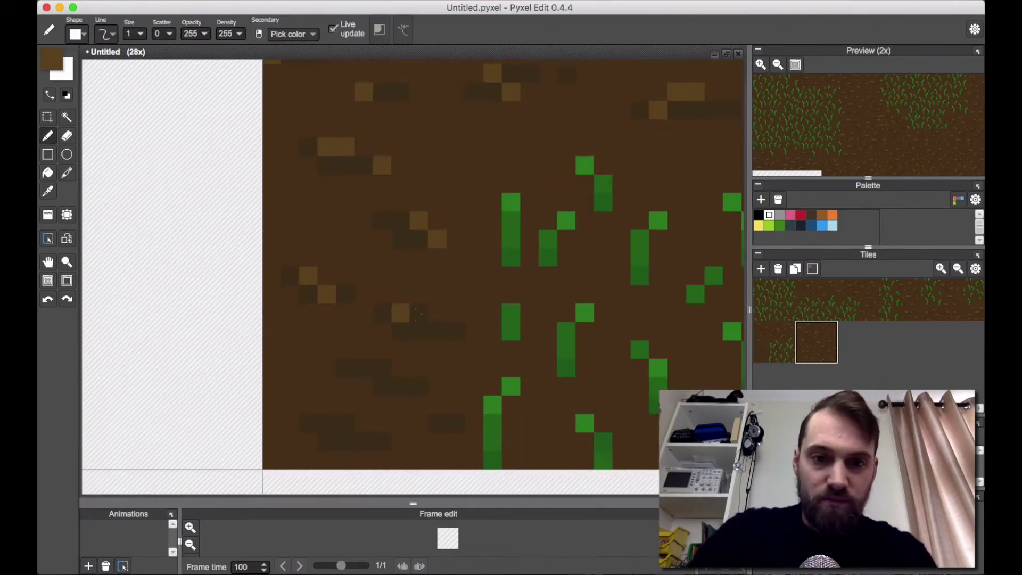
pyautogui.moveTo(382, 313); pyautogui.dragTo(419, 313)
pyautogui.click(456, 330)
pyautogui.click(364, 367)
pyautogui.click(401, 386)
pyautogui.scroll(-4, 438, 425)
pyautogui.scroll(-5, 438, 424)
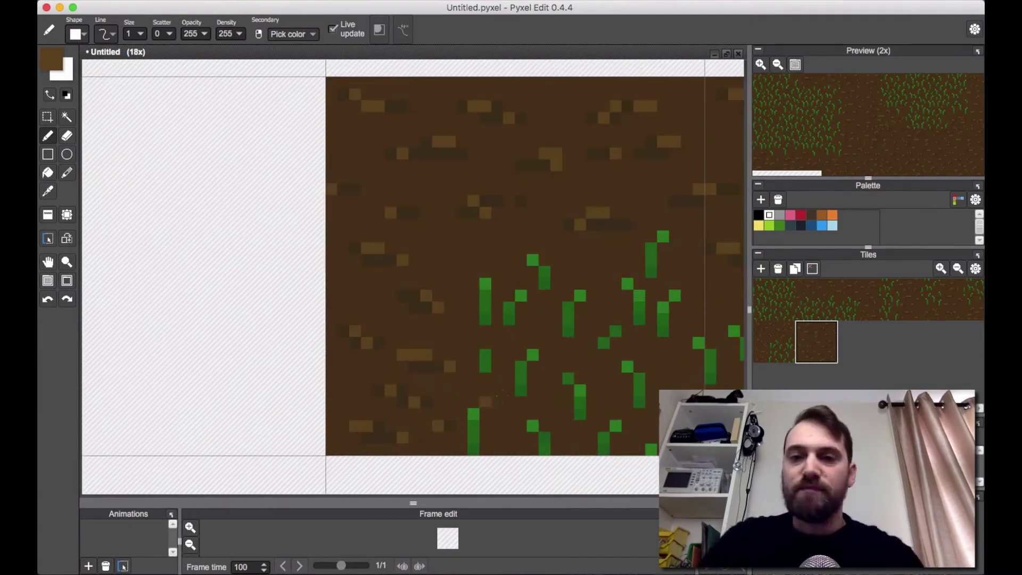
# Add a new blank tile and place it over a 3 x 3 block of the plain soil below the crops.
pyautogui.hscroll(3, 828, 388)
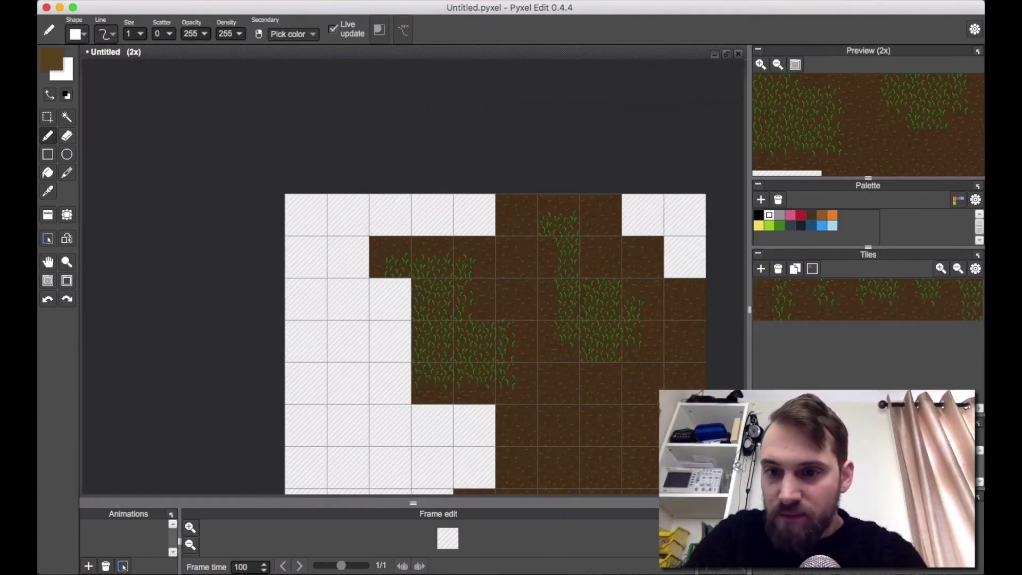
pyautogui.hscroll(-2, 828, 388)
pyautogui.press('space')
pyautogui.moveTo(612, 423); pyautogui.dragTo(532, 357)
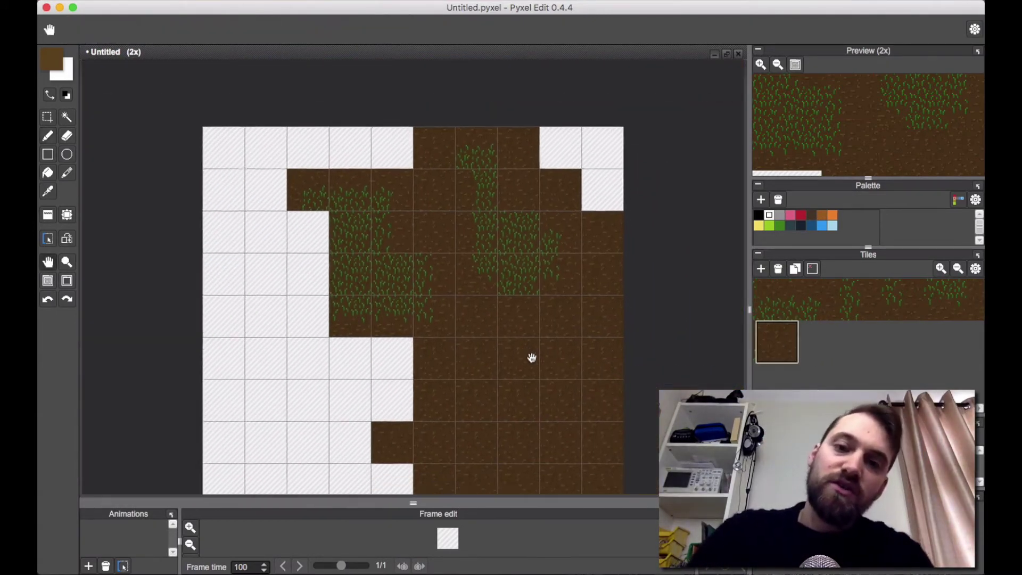
pyautogui.press('b')
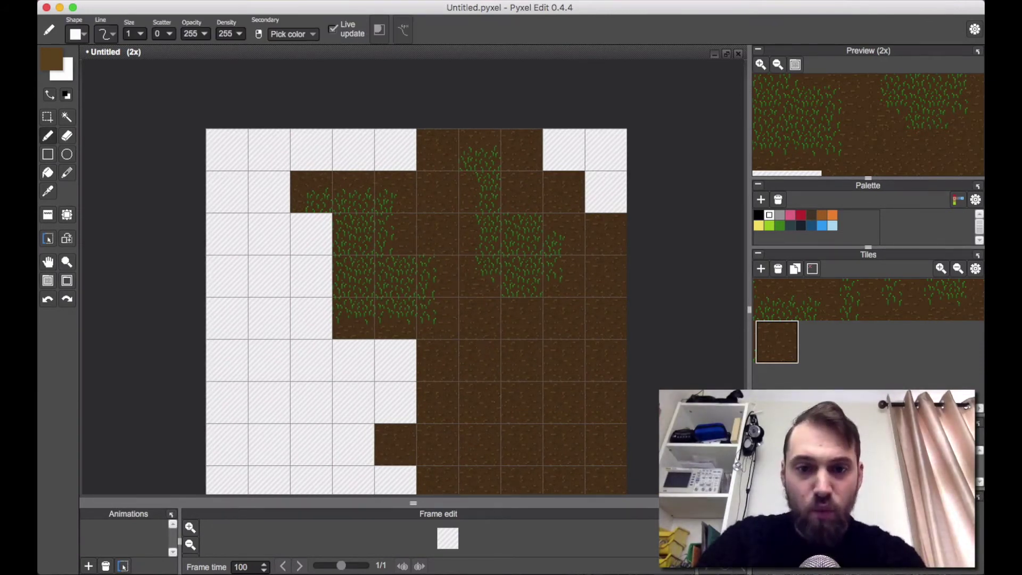
pyautogui.moveTo(531, 381); pyautogui.dragTo(516, 317)
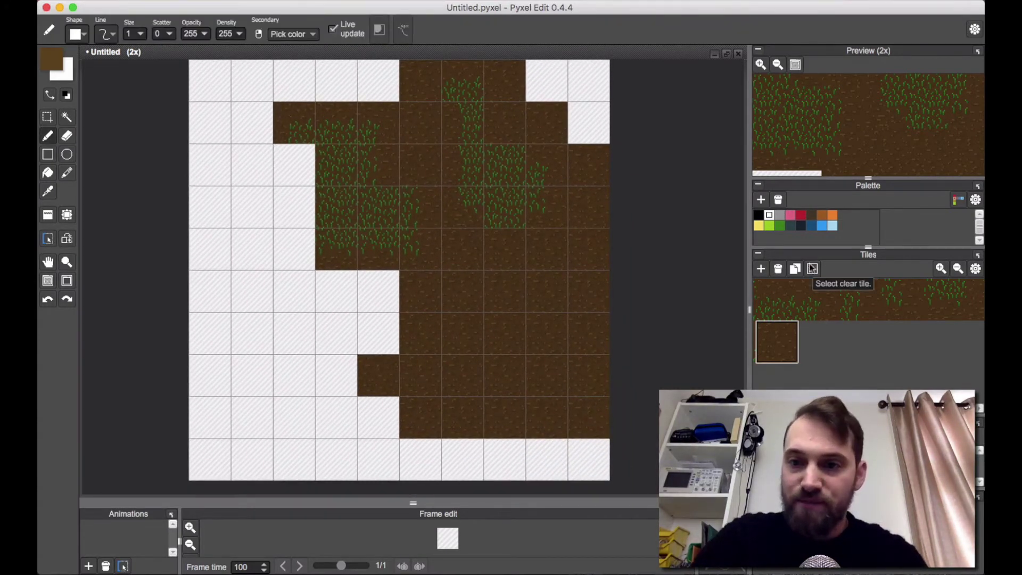
pyautogui.click(761, 268)
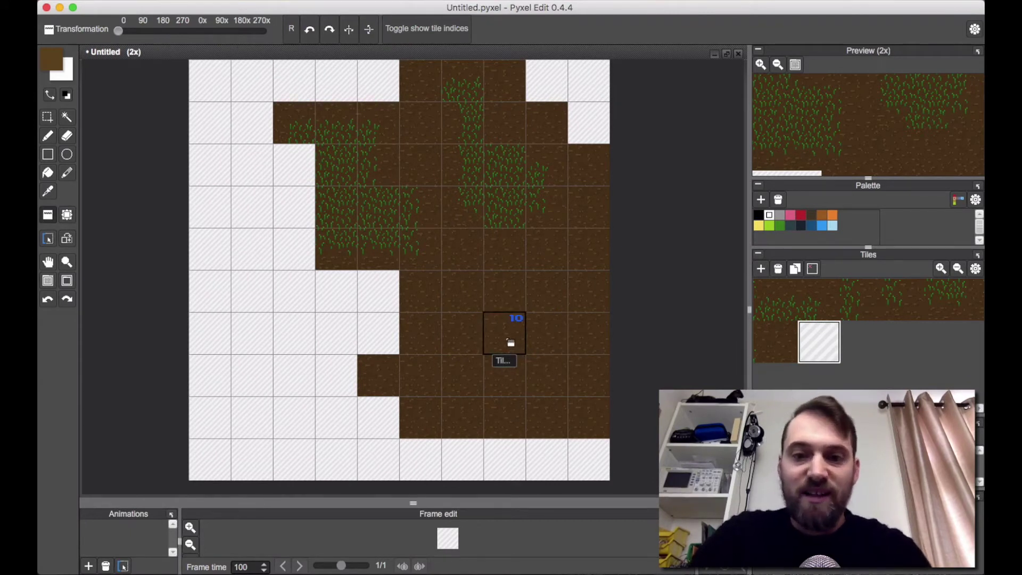
pyautogui.moveTo(462, 283)
pyautogui.mouseDown()
pyautogui.moveTo(463, 373)
pyautogui.moveTo(506, 372)
pyautogui.moveTo(512, 298)
pyautogui.moveTo(513, 323)
pyautogui.mouseUp()
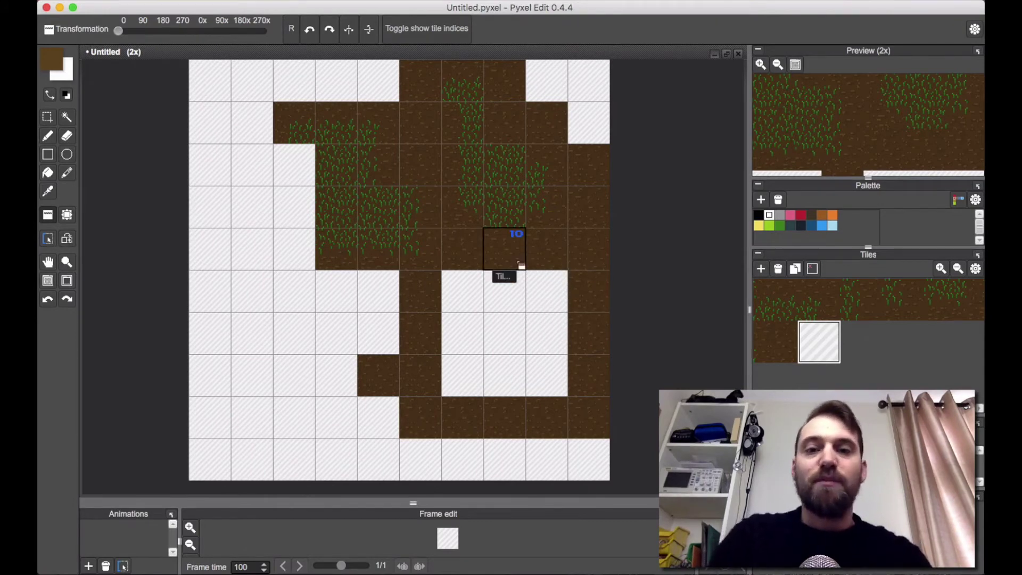
pyautogui.scroll(2, 535, 319)
pyautogui.press('space')
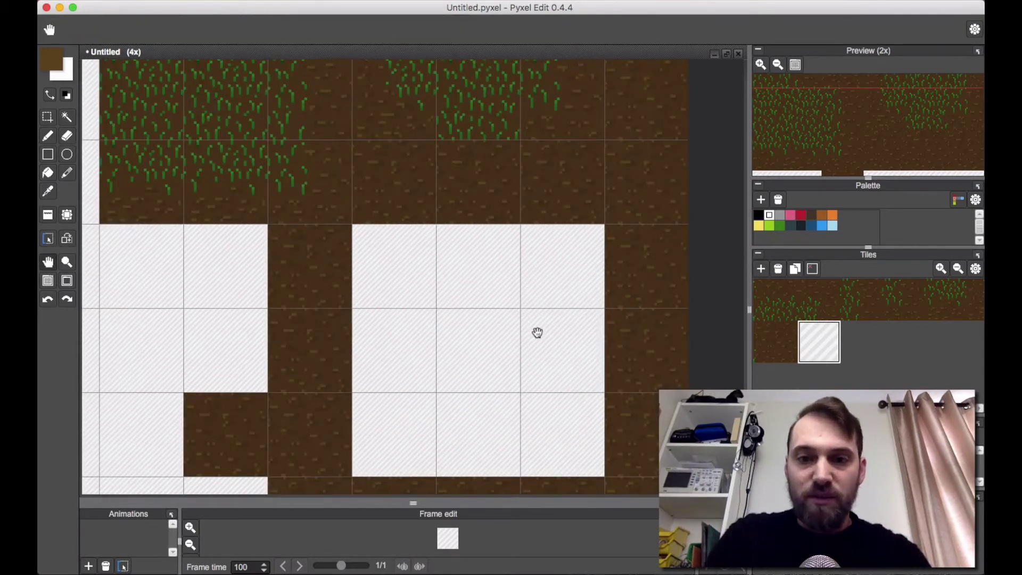
# Fill the blank tile in the 3 x 3 block below the crops with dark blue, hex ff203665.
pyautogui.moveTo(537, 332); pyautogui.dragTo(491, 277)
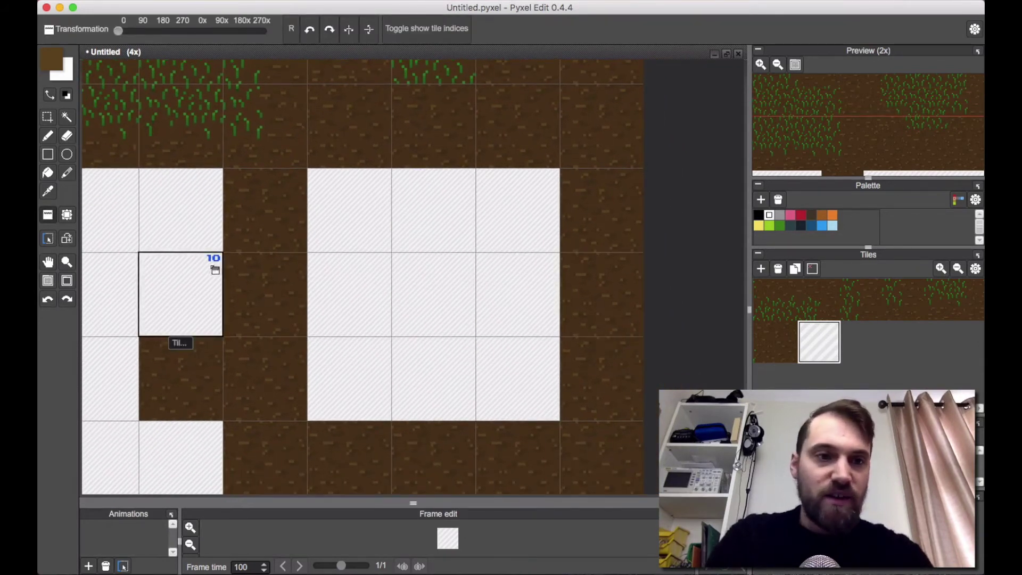
pyautogui.click(47, 116)
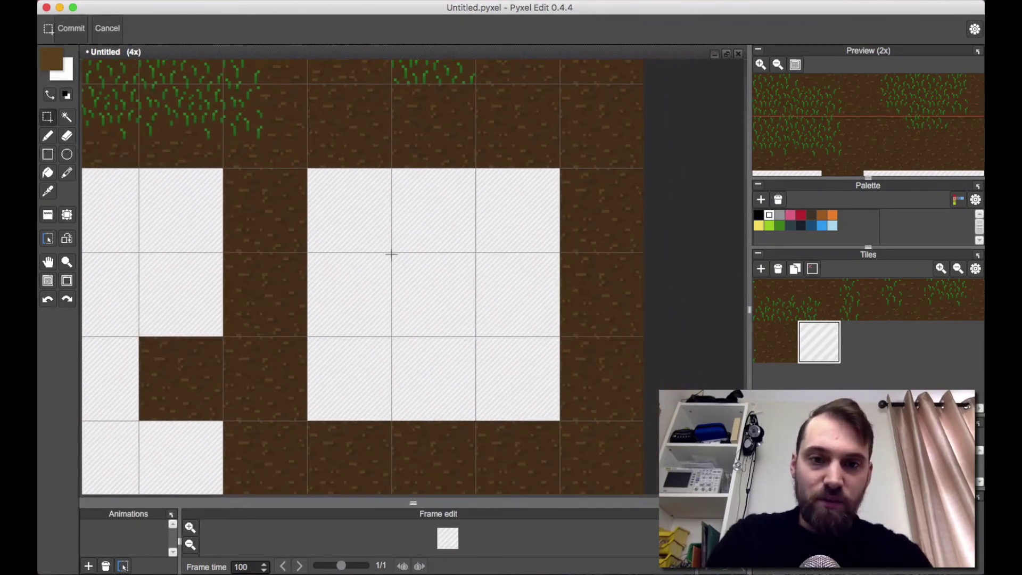
pyautogui.moveTo(476, 339); pyautogui.dragTo(390, 251)
pyautogui.press('f')
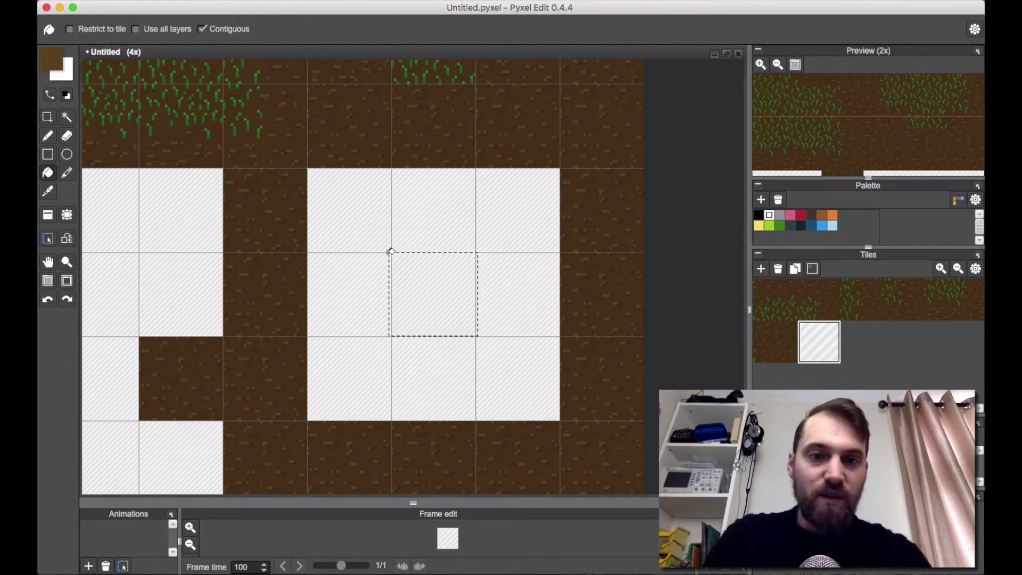
pyautogui.click(54, 61)
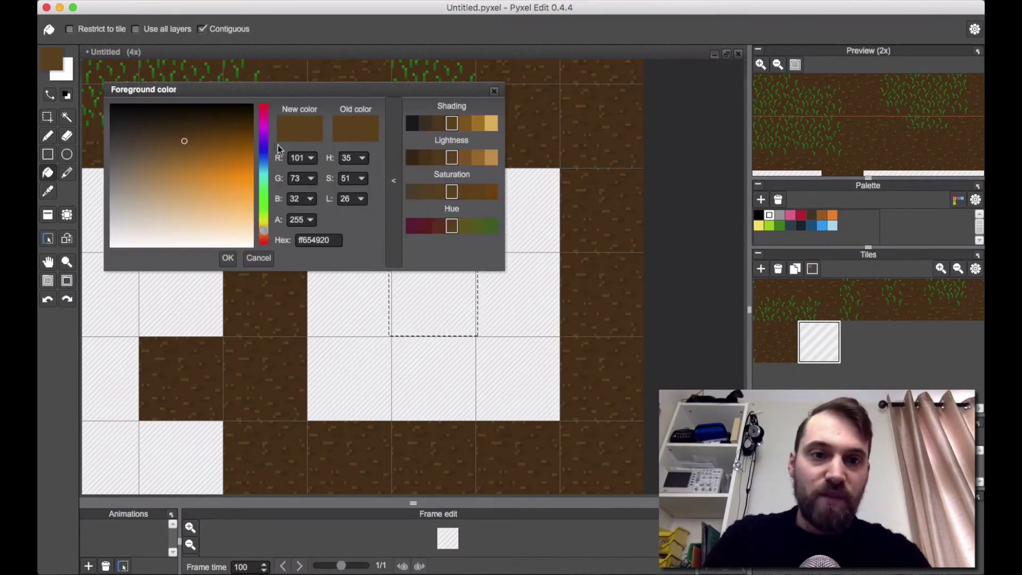
pyautogui.moveTo(264, 160); pyautogui.dragTo(265, 162)
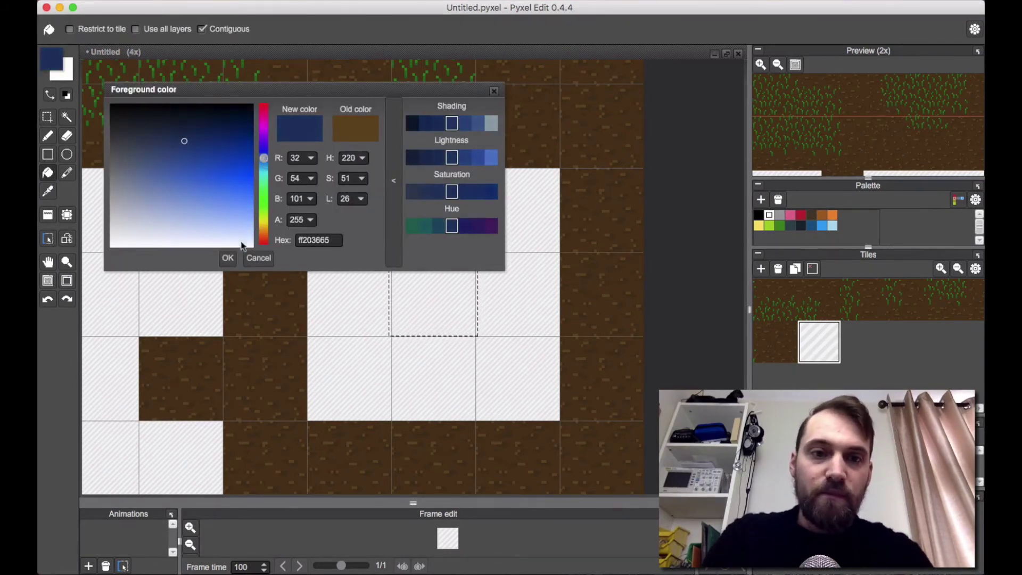
pyautogui.click(228, 258)
pyautogui.click(449, 295)
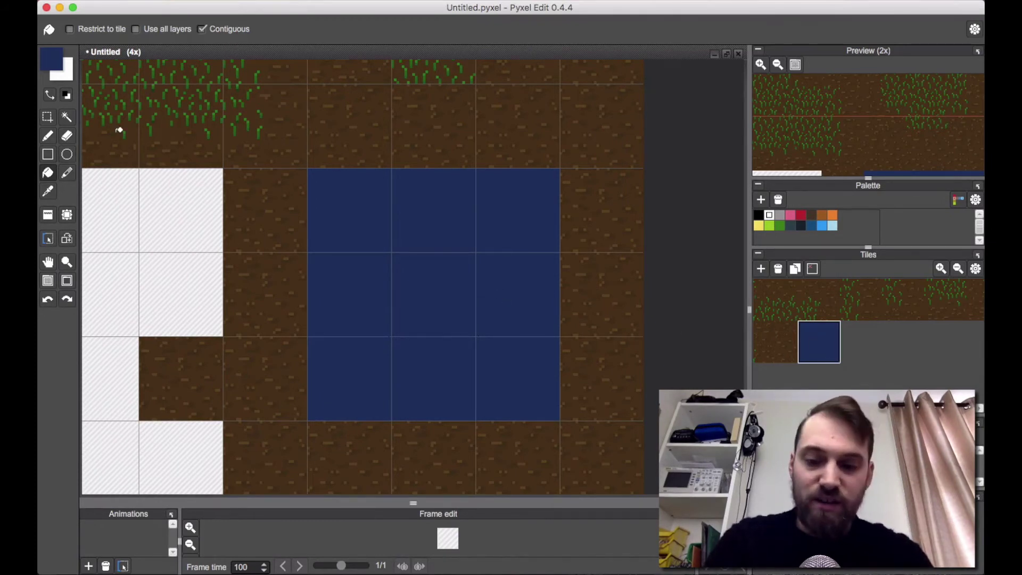
# Draw a curved diagonal wave line across the water tile with the Pen in a lighter shade of the blue.
pyautogui.press('b')
pyautogui.click(51, 56)
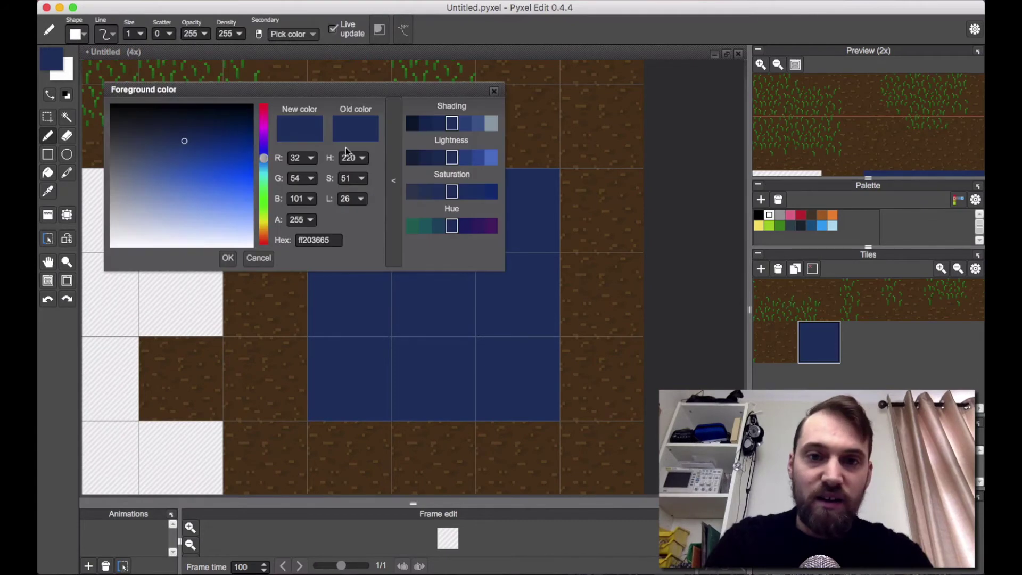
pyautogui.click(479, 122)
pyautogui.click(227, 258)
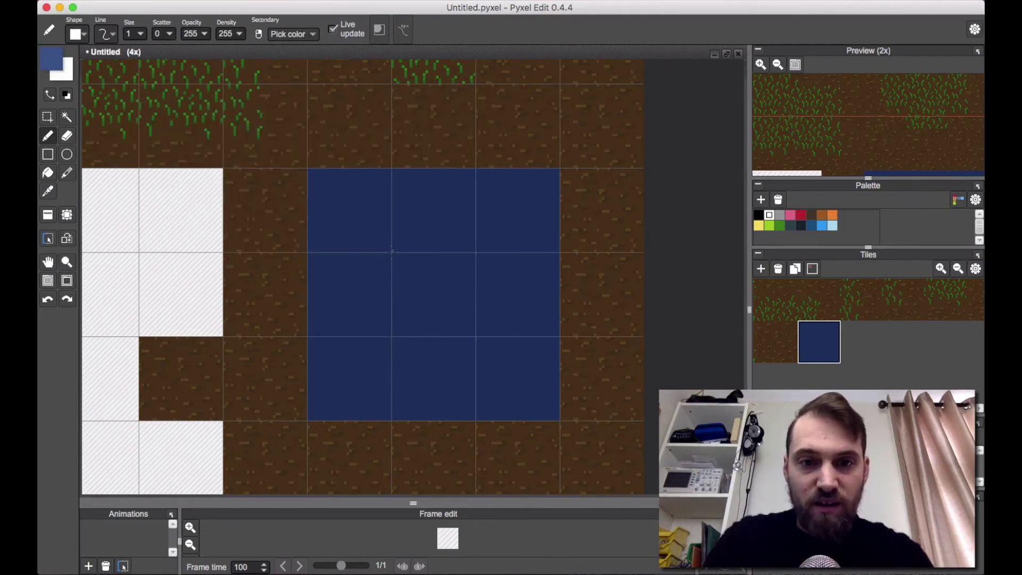
pyautogui.moveTo(393, 255)
pyautogui.mouseDown()
pyautogui.moveTo(442, 278)
pyautogui.moveTo(490, 343)
pyautogui.mouseUp()
pyautogui.press('super+z')
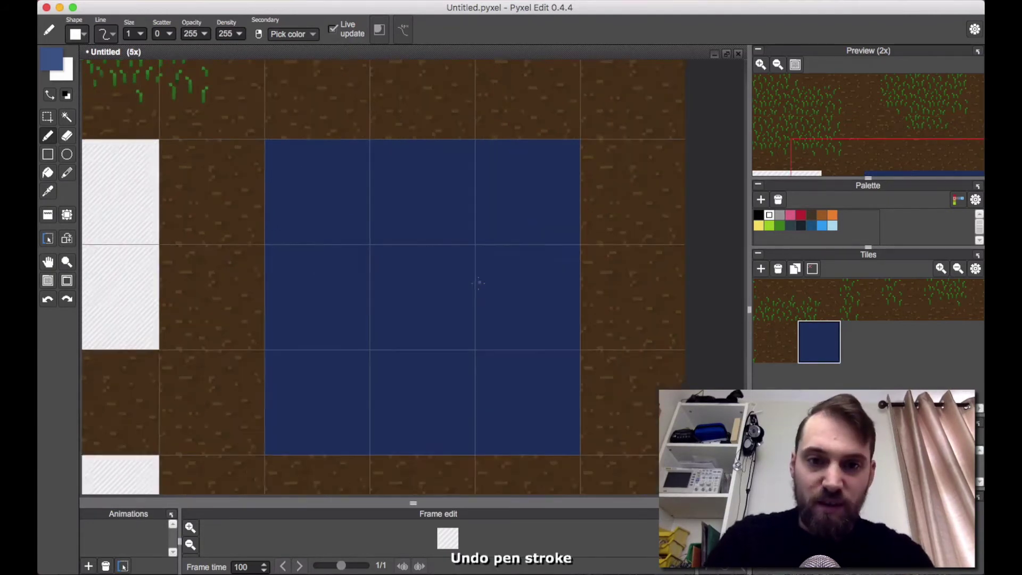
pyautogui.scroll(2, 478, 283)
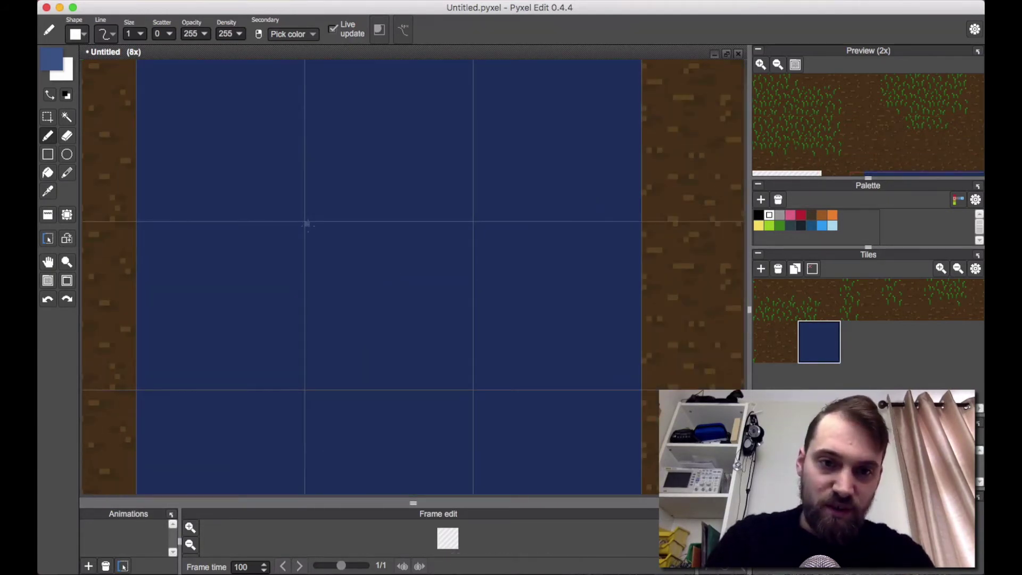
pyautogui.moveTo(306, 222)
pyautogui.mouseDown()
pyautogui.moveTo(416, 268)
pyautogui.moveTo(452, 357)
pyautogui.moveTo(477, 394)
pyautogui.mouseUp()
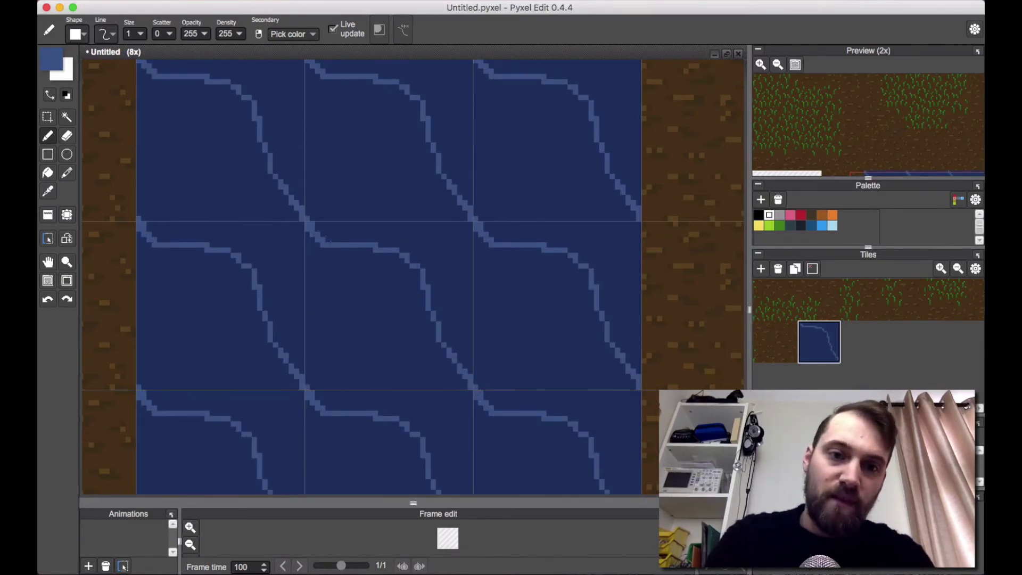
# Thicken the wave line on the water tile with extra light blue strokes along its bend and lower diagonal.
pyautogui.moveTo(325, 245)
pyautogui.mouseDown()
pyautogui.moveTo(273, 184)
pyautogui.moveTo(289, 211)
pyautogui.mouseUp()
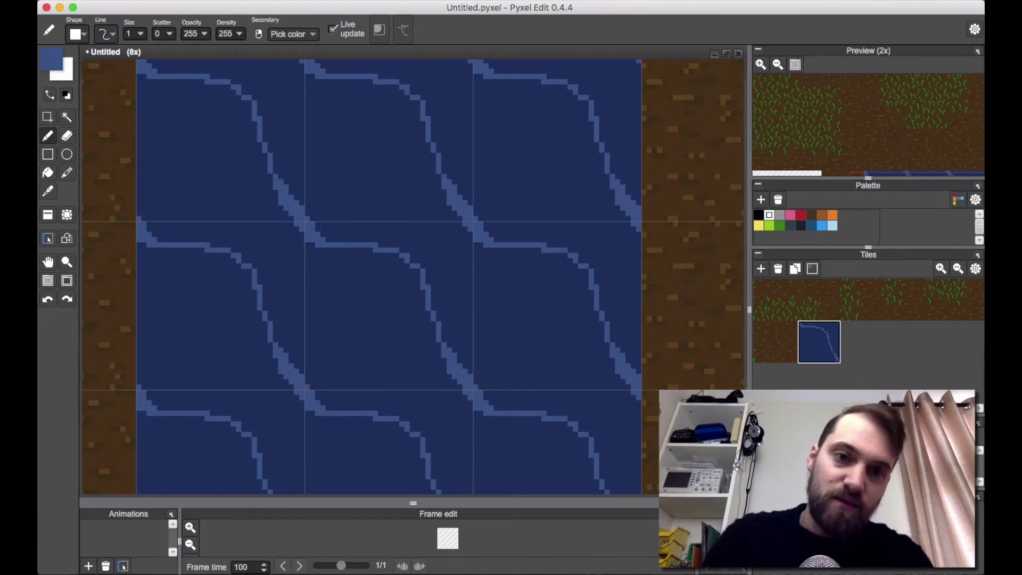
pyautogui.moveTo(397, 256)
pyautogui.mouseDown()
pyautogui.moveTo(413, 262)
pyautogui.moveTo(433, 333)
pyautogui.mouseUp()
pyautogui.scroll(2, 435, 317)
pyautogui.moveTo(354, 224)
pyautogui.mouseDown()
pyautogui.moveTo(371, 233)
pyautogui.moveTo(440, 359)
pyautogui.mouseUp()
pyautogui.moveTo(291, 216)
pyautogui.mouseDown()
pyautogui.moveTo(299, 240)
pyautogui.moveTo(346, 208)
pyautogui.moveTo(395, 223)
pyautogui.moveTo(314, 208)
pyautogui.moveTo(378, 209)
pyautogui.mouseUp()
pyautogui.rightClick(297, 239)
pyautogui.rightClick(319, 216)
pyautogui.scroll(-4, 446, 261)
pyautogui.scroll(1, 446, 262)
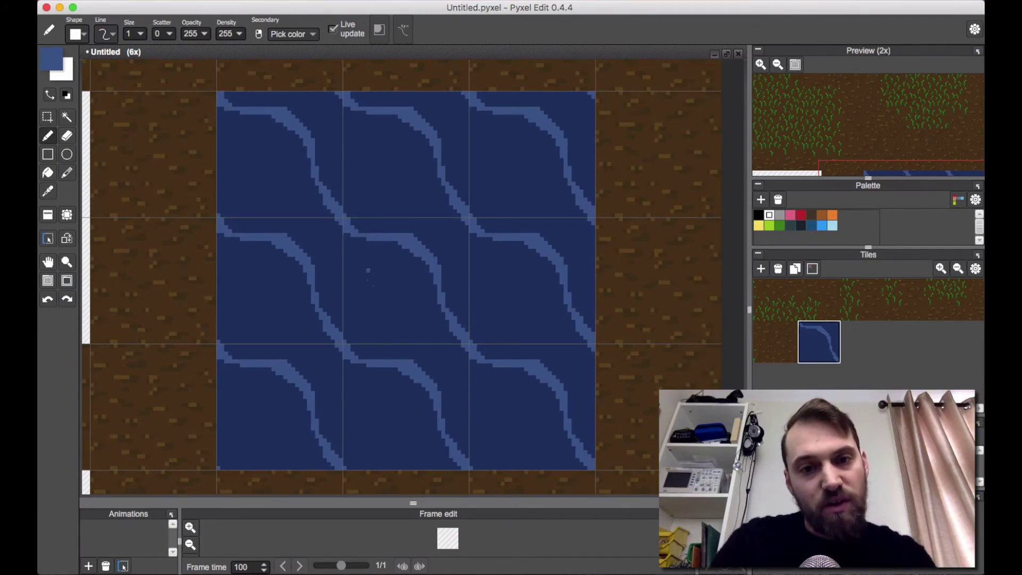
# Outline and fill curved shadow bands between the water tile's wave lines in a slightly darker blue.
pyautogui.keyDown('alt'); pyautogui.click(381, 286); pyautogui.keyUp('alt')
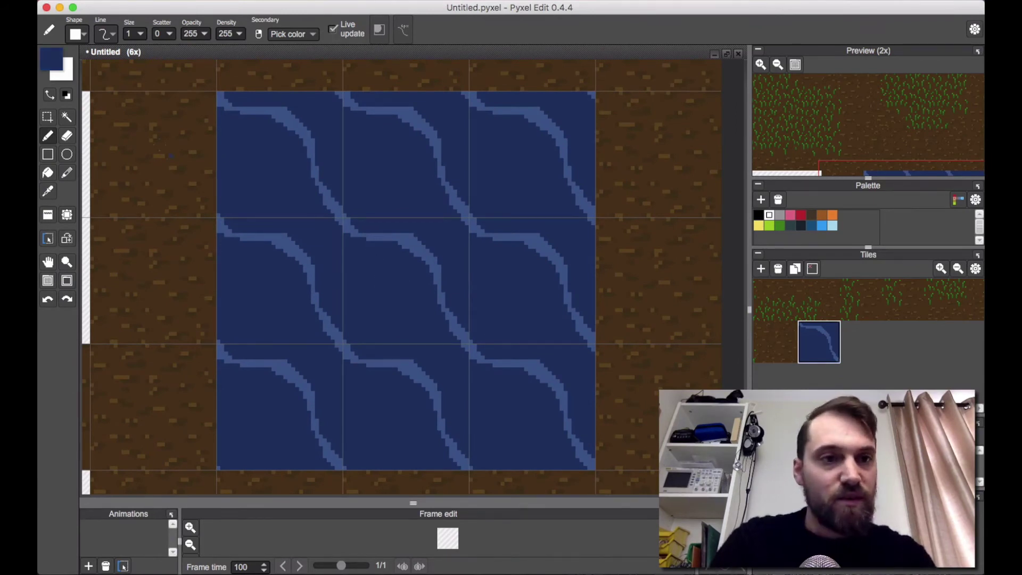
pyautogui.click(57, 58)
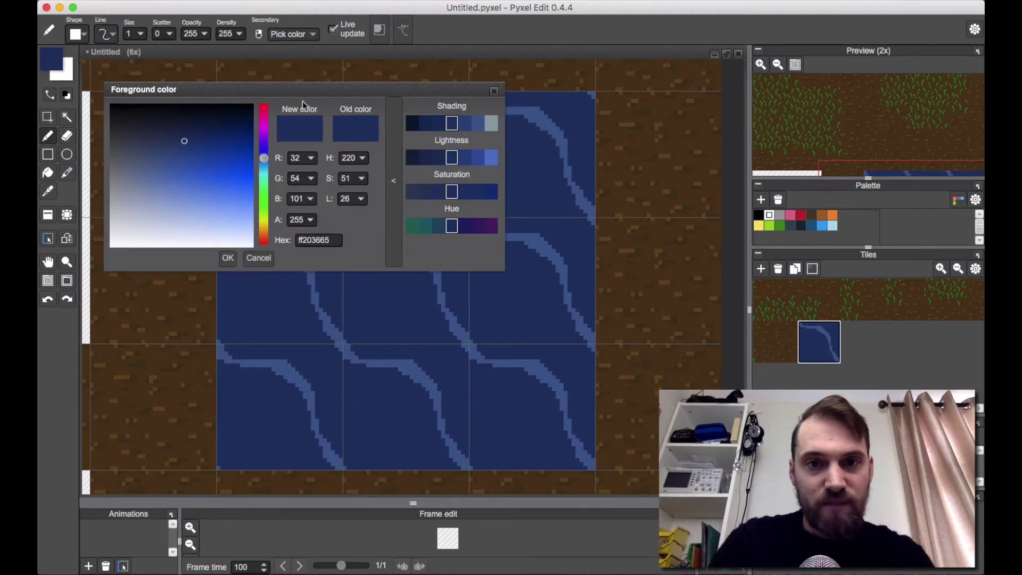
pyautogui.click(227, 259)
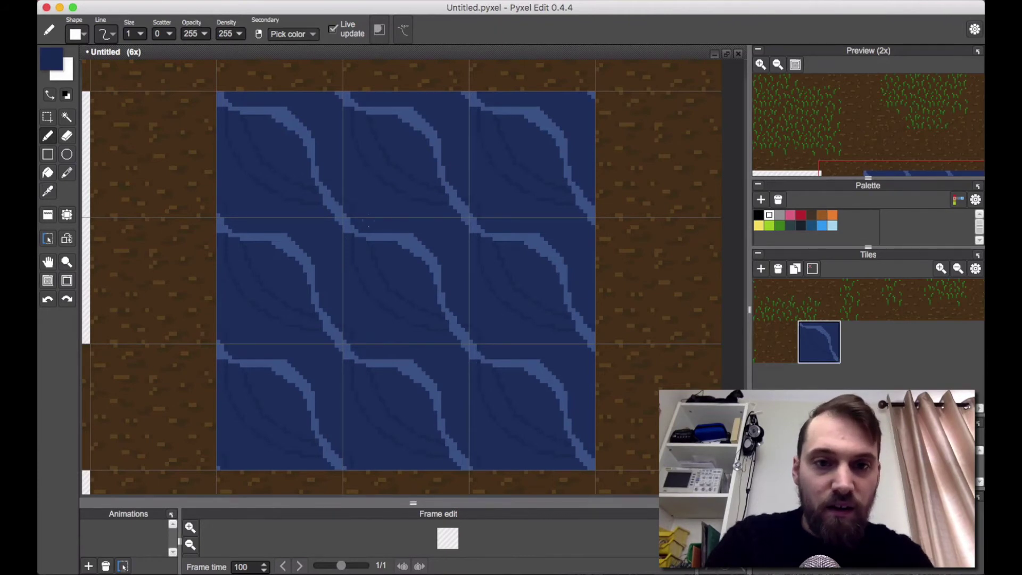
pyautogui.press('f')
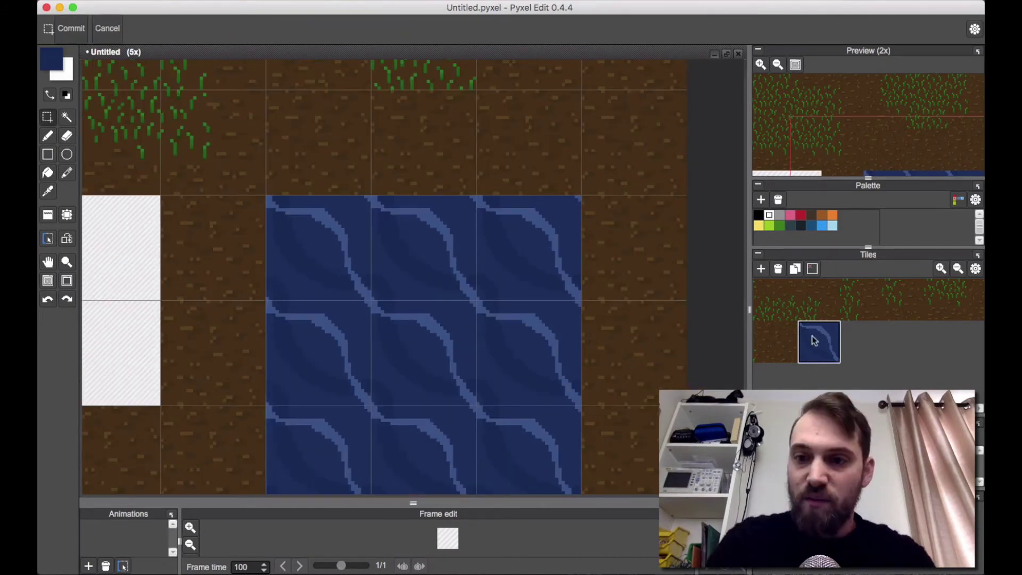
# Duplicate the water tile for the pond's top-middle cell and paste a copied strip of soil across its upper part.
pyautogui.click(812, 340)
pyautogui.click(797, 267)
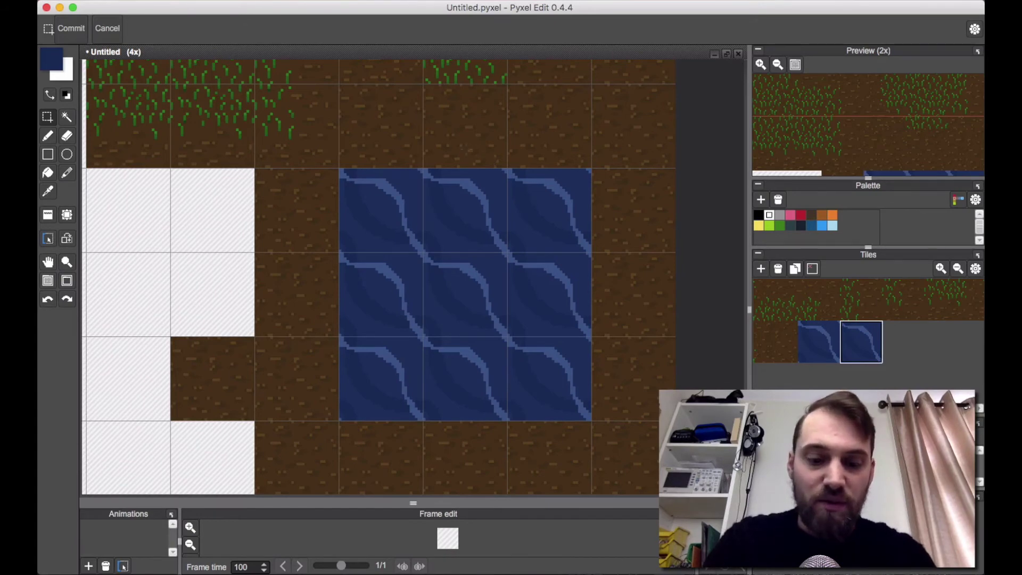
pyautogui.scroll(2, 466, 150)
pyautogui.press('space')
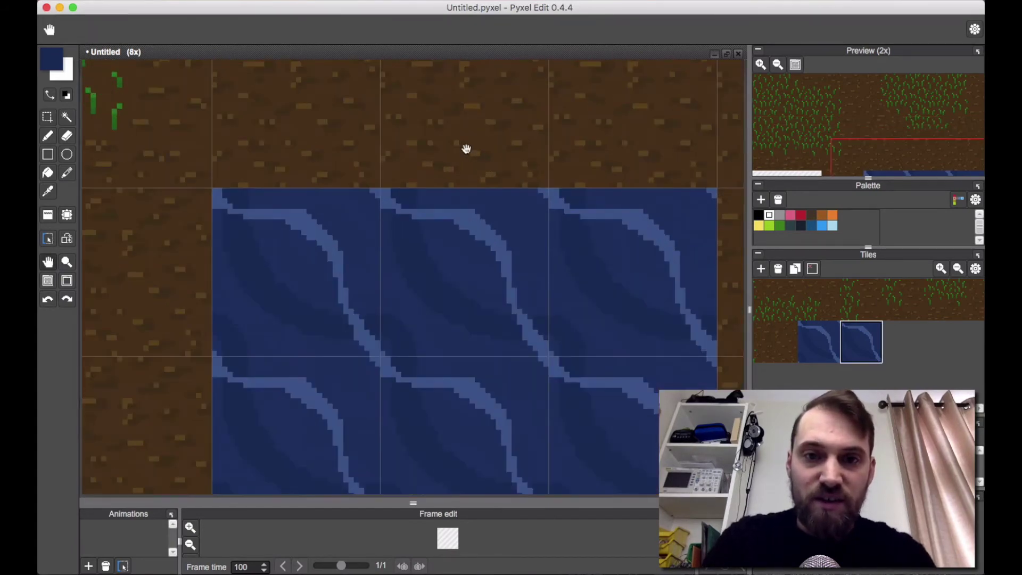
pyautogui.moveTo(461, 198); pyautogui.dragTo(454, 260)
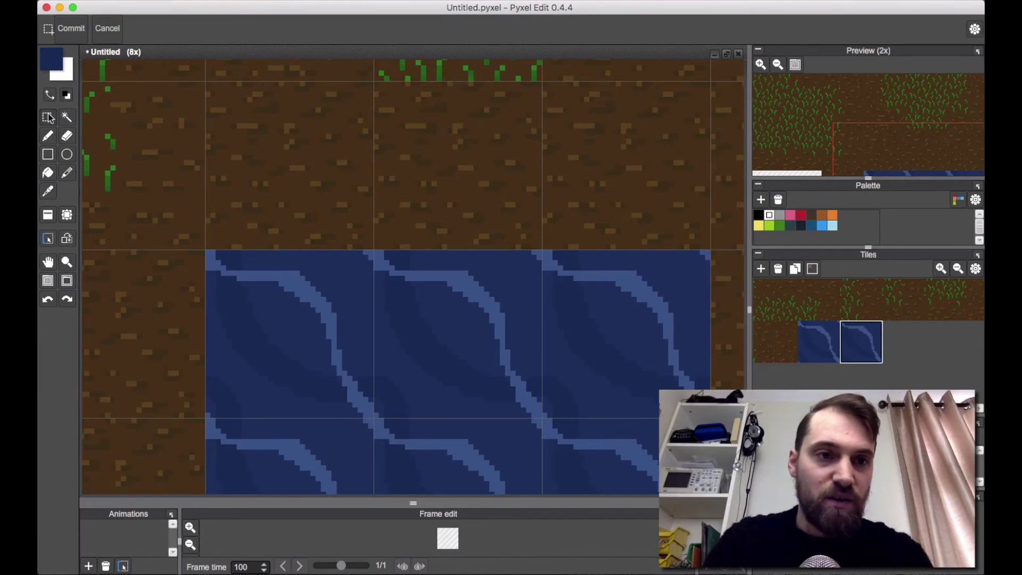
pyautogui.moveTo(375, 82); pyautogui.dragTo(542, 149)
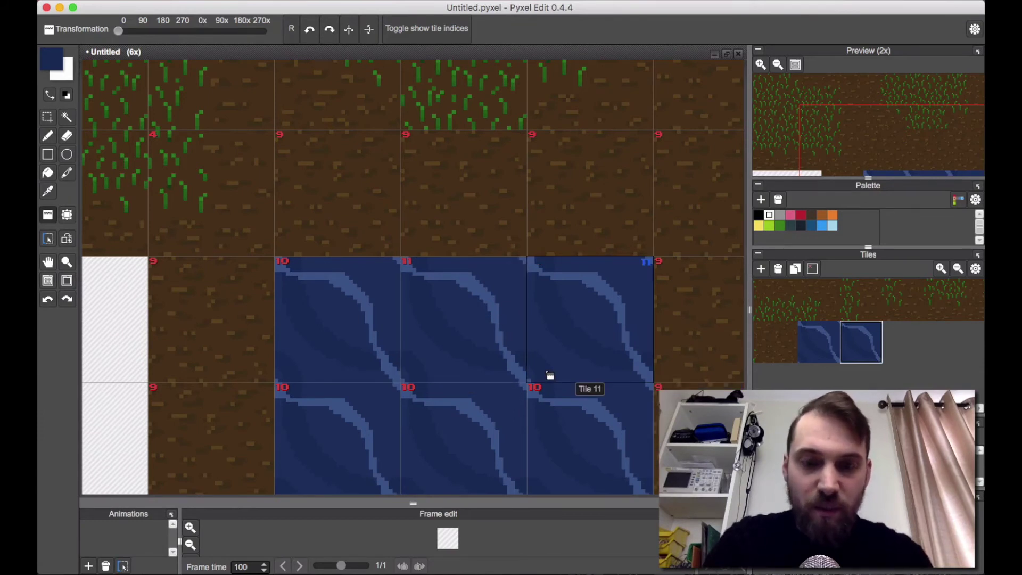
pyautogui.press('super+v')
pyautogui.moveTo(436, 304); pyautogui.dragTo(485, 309)
pyautogui.press('Return')
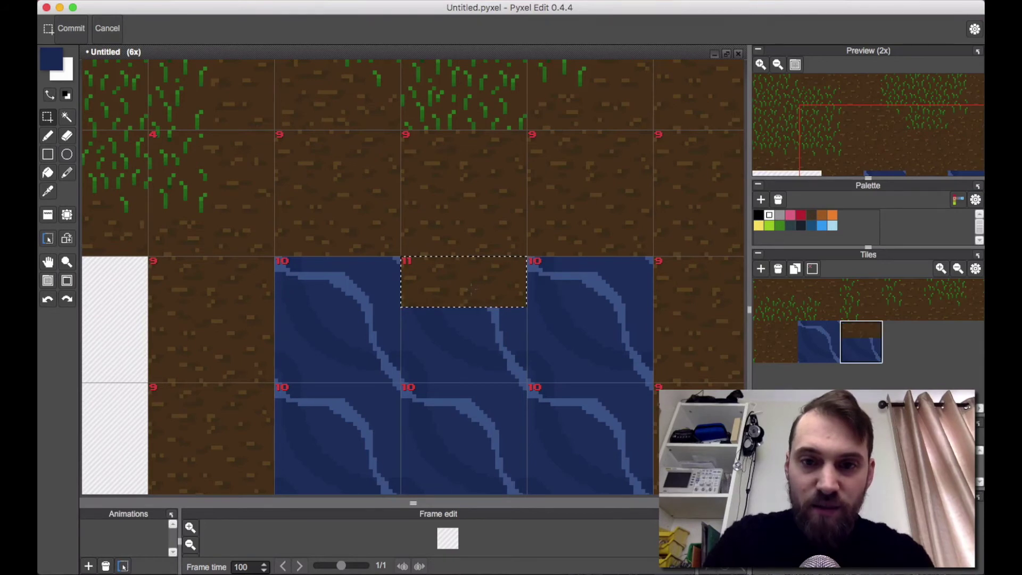
# Draw a jagged light blue shoreline where the soil meets the water on the top-middle pond tile, using the sampled wave colour.
pyautogui.scroll(1, 471, 290)
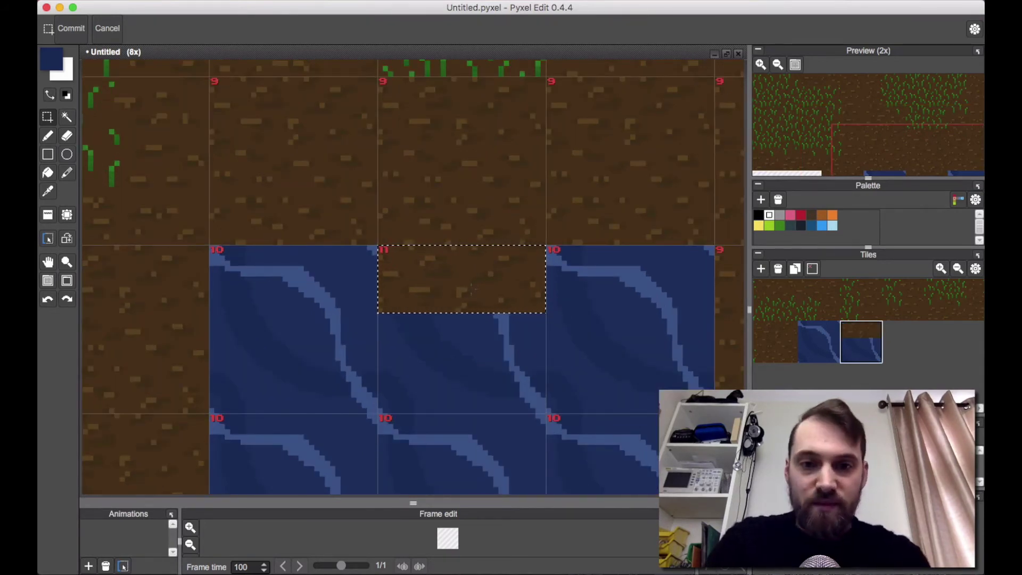
pyautogui.scroll(1, 471, 290)
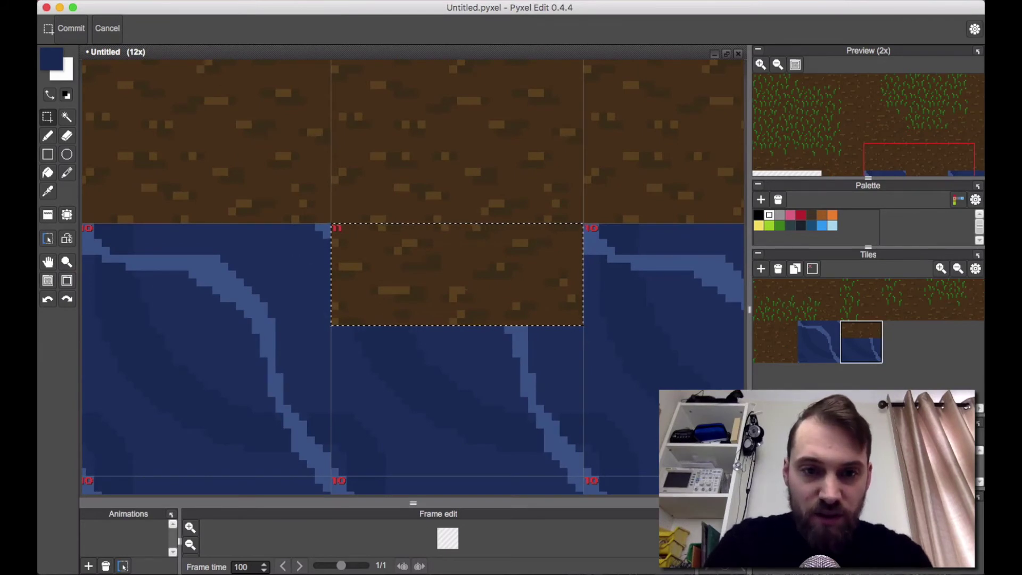
pyautogui.click(512, 361)
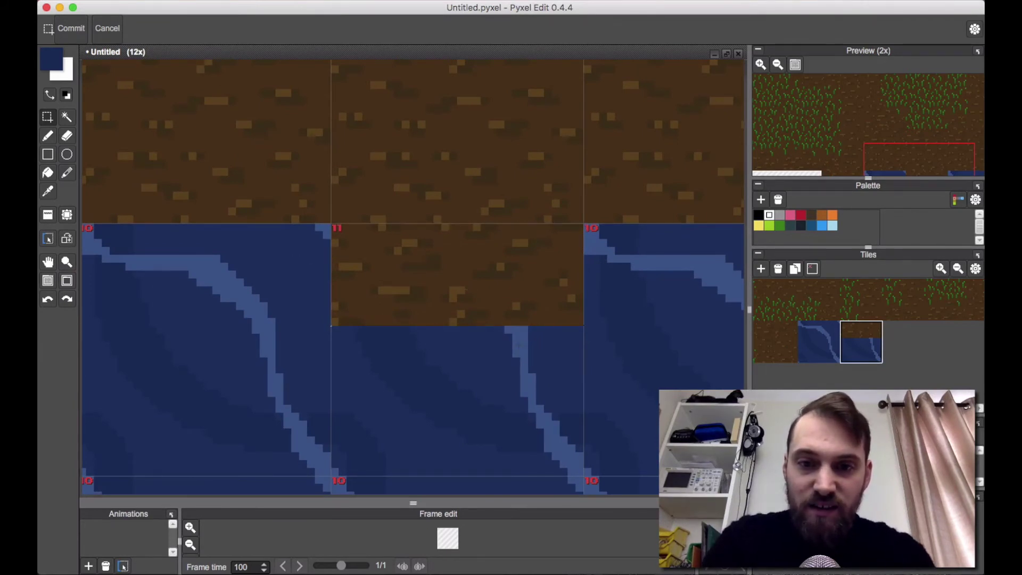
pyautogui.press('b')
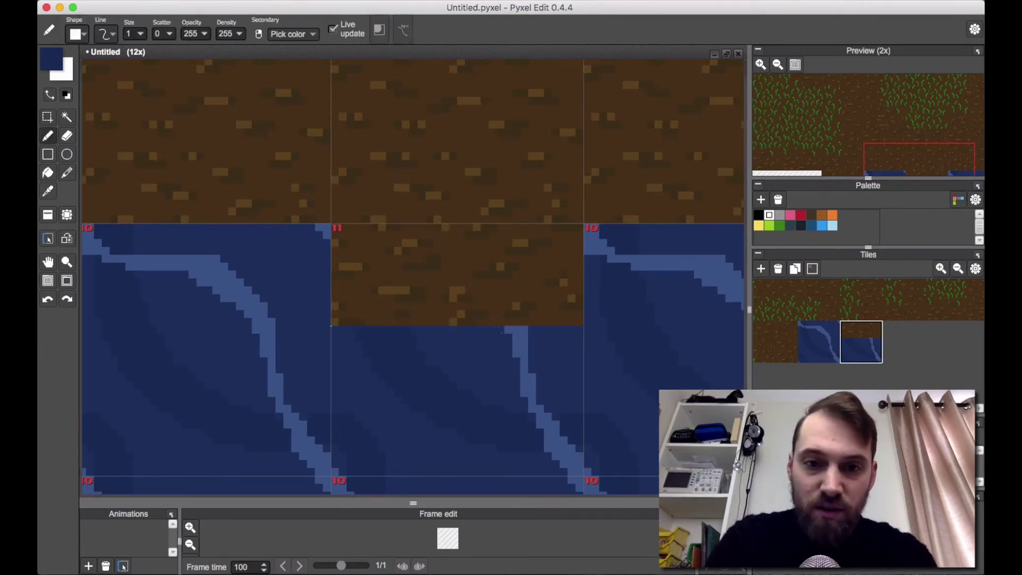
pyautogui.keyDown('alt'); pyautogui.click(515, 333); pyautogui.keyUp('alt')
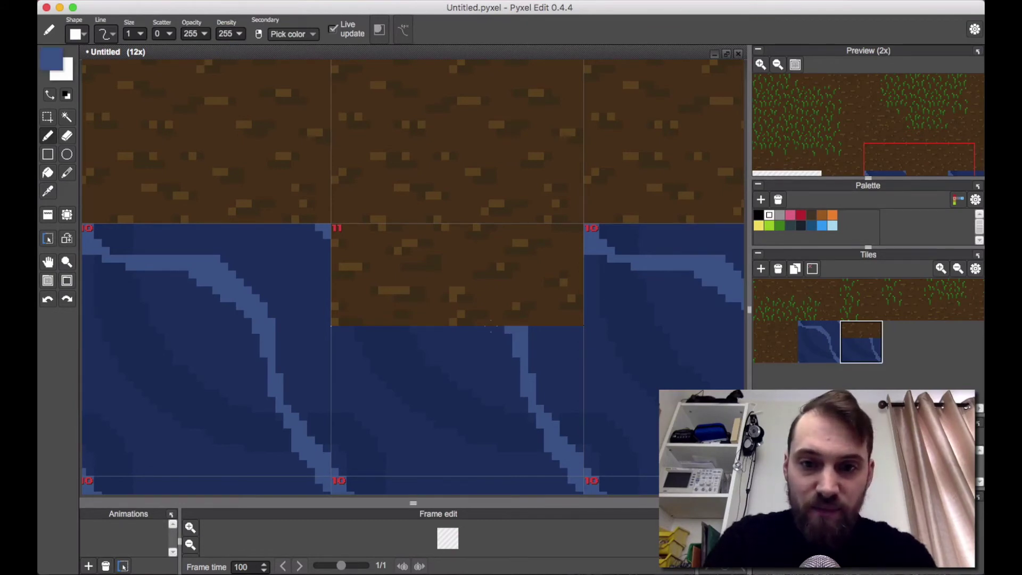
pyautogui.scroll(1, 519, 315)
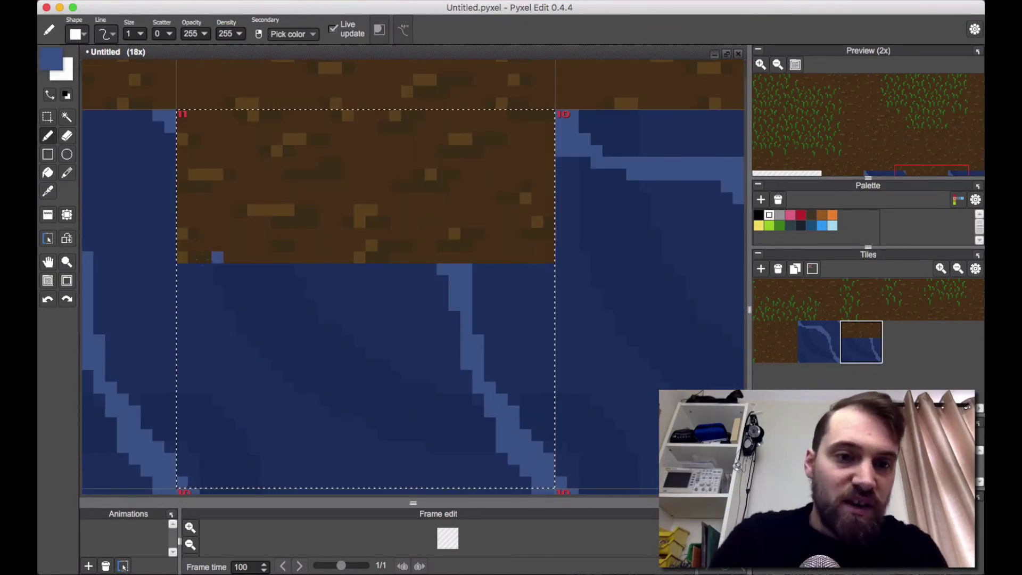
pyautogui.moveTo(182, 257); pyautogui.dragTo(324, 257)
pyautogui.moveTo(253, 270)
pyautogui.mouseDown()
pyautogui.moveTo(318, 270)
pyautogui.moveTo(383, 246)
pyautogui.moveTo(461, 258)
pyautogui.moveTo(550, 246)
pyautogui.moveTo(474, 270)
pyautogui.mouseUp()
pyautogui.moveTo(414, 262)
pyautogui.mouseDown()
pyautogui.moveTo(344, 267)
pyautogui.moveTo(295, 246)
pyautogui.moveTo(219, 260)
pyautogui.moveTo(184, 246)
pyautogui.mouseUp()
pyautogui.scroll(-5, 439, 265)
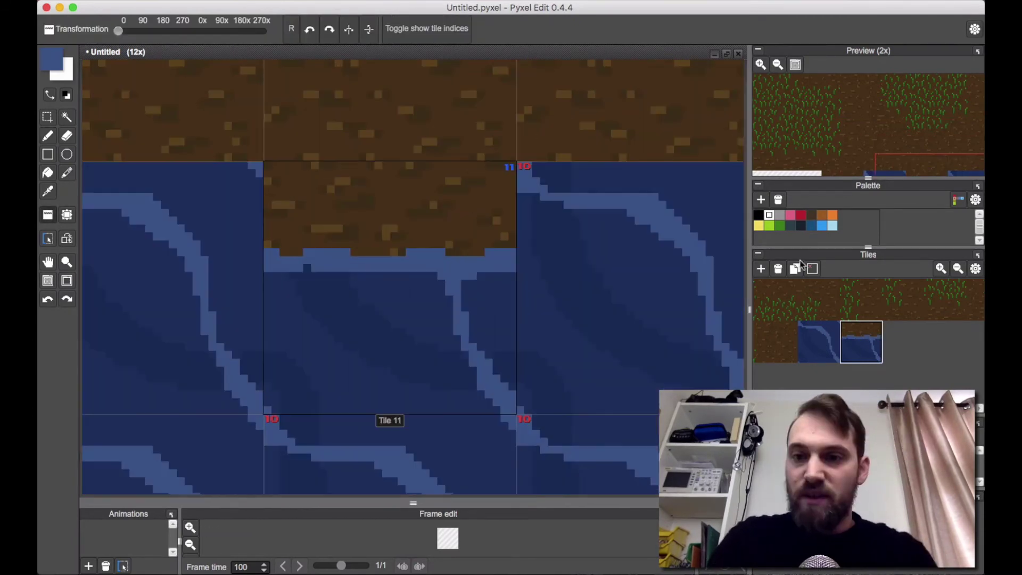
# Duplicate the shoreline tile and select a vertical strip along the right side of the soil tile beside the pond for copying.
pyautogui.click(797, 270)
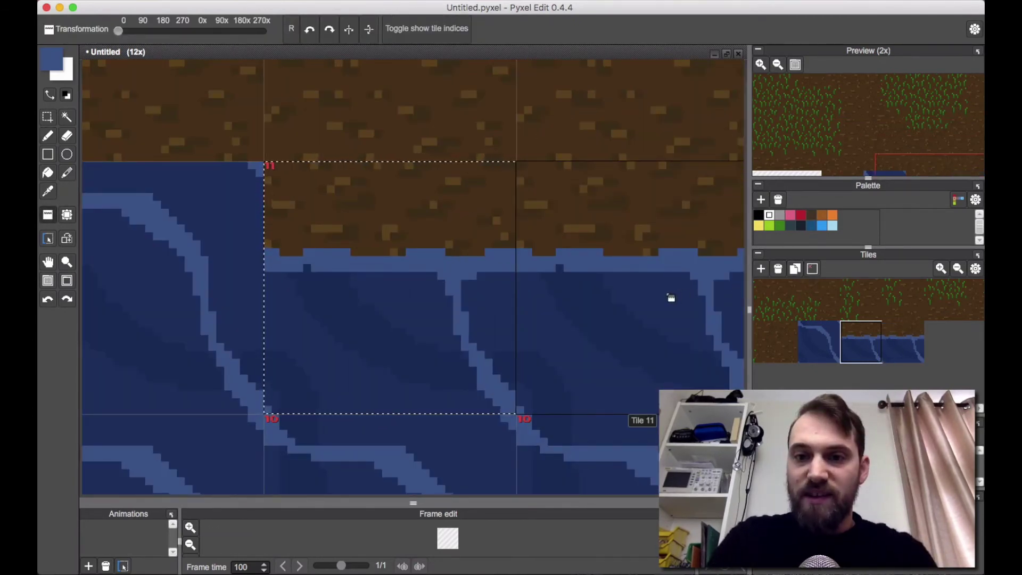
pyautogui.press('space')
pyautogui.moveTo(669, 322); pyautogui.dragTo(453, 323)
pyautogui.press('s')
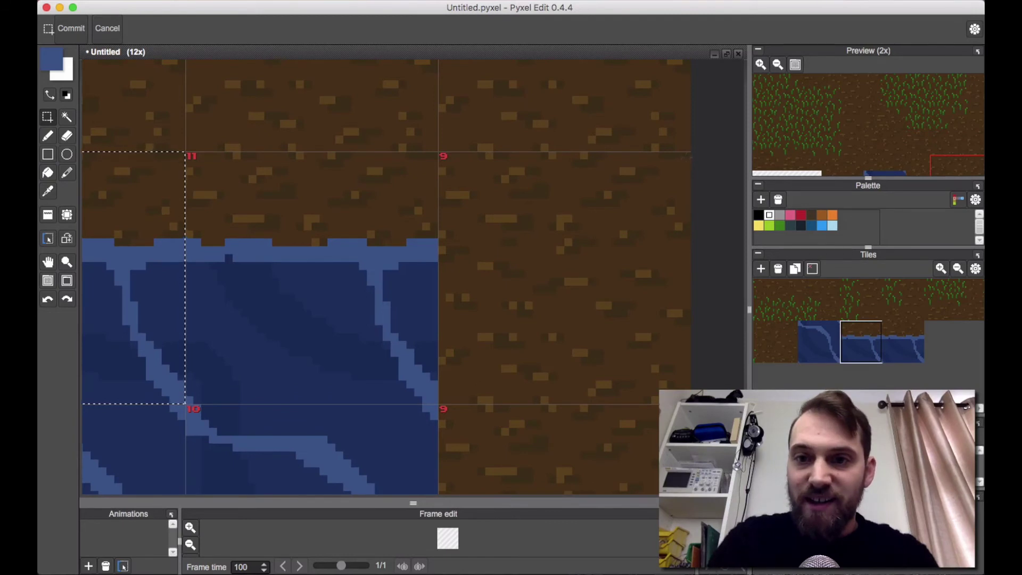
pyautogui.moveTo(691, 155); pyautogui.dragTo(588, 404)
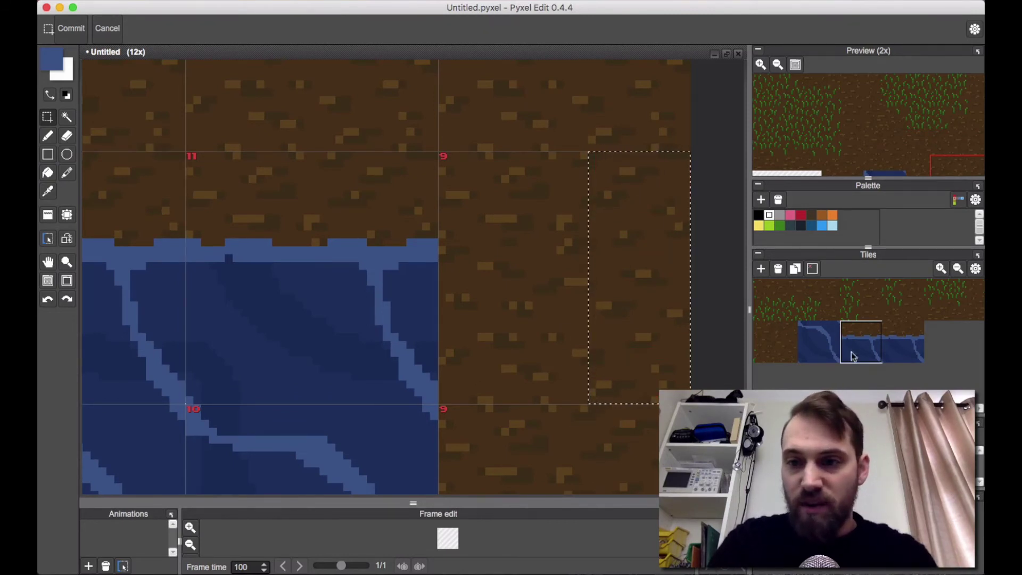
# Place the duplicated shoreline tile in the pond's top-right cell and paste the copied soil strip down its right side.
pyautogui.click(897, 335)
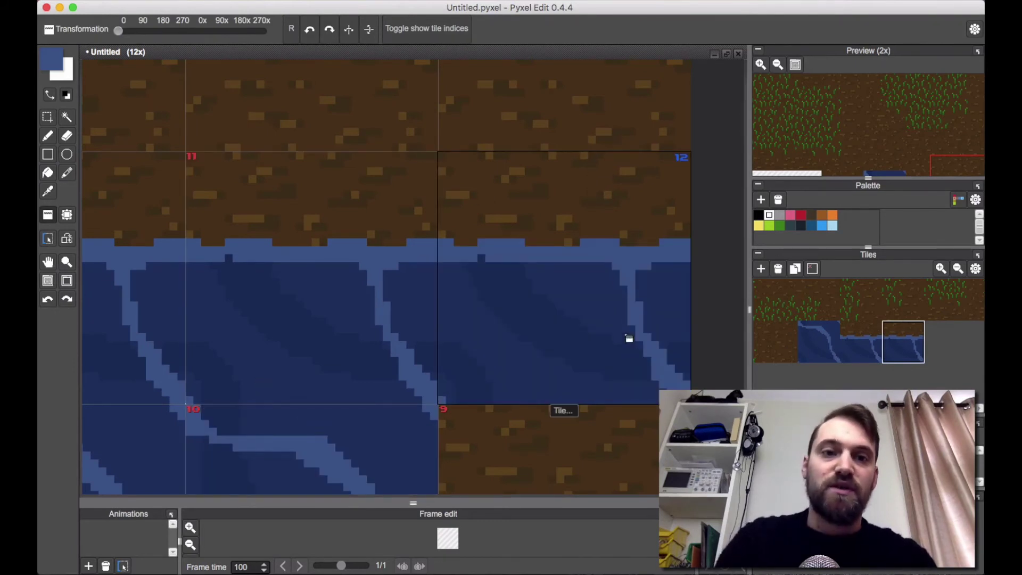
pyautogui.scroll(-2, 614, 273)
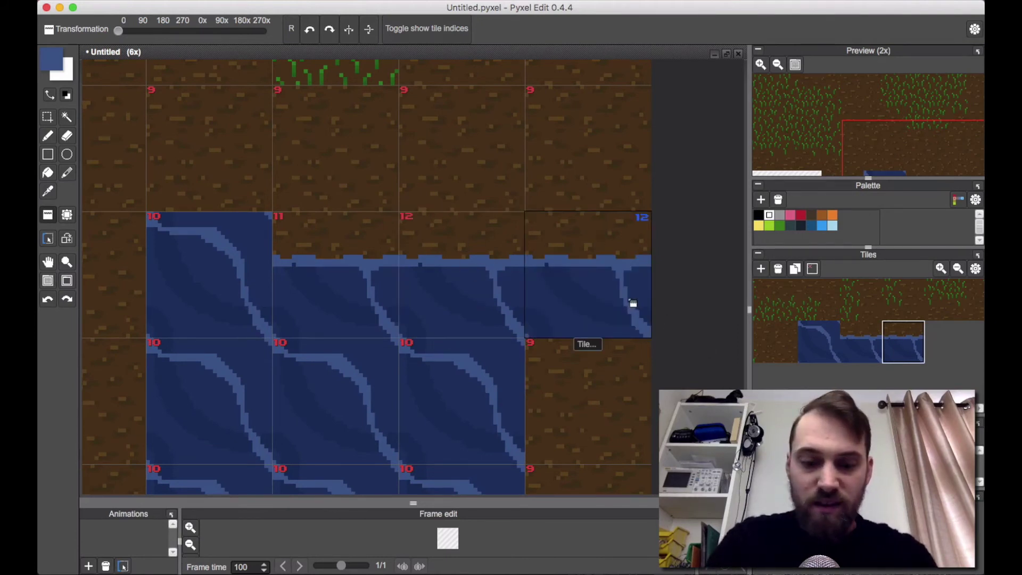
pyautogui.press('super+v')
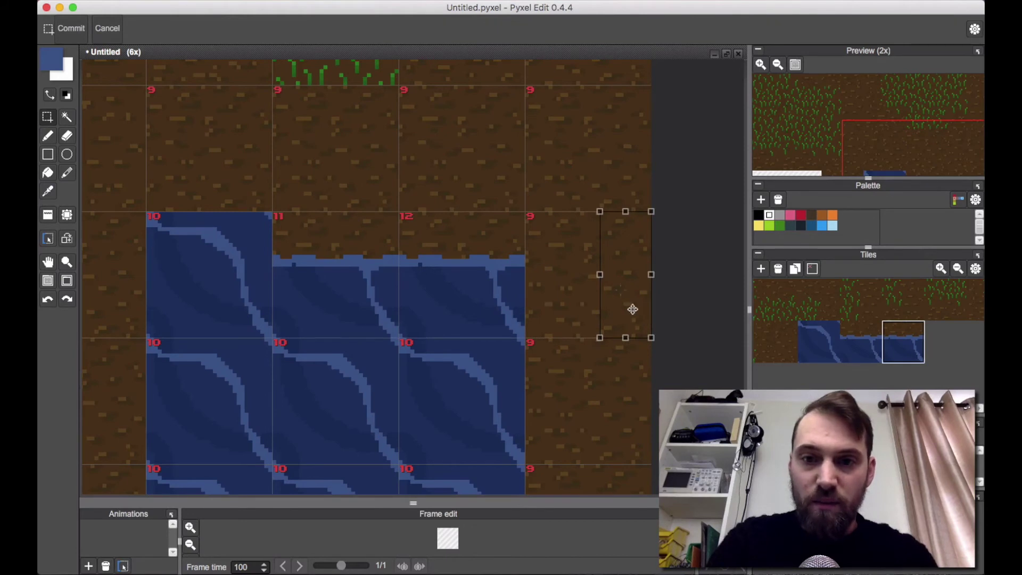
pyautogui.moveTo(634, 310); pyautogui.dragTo(509, 309)
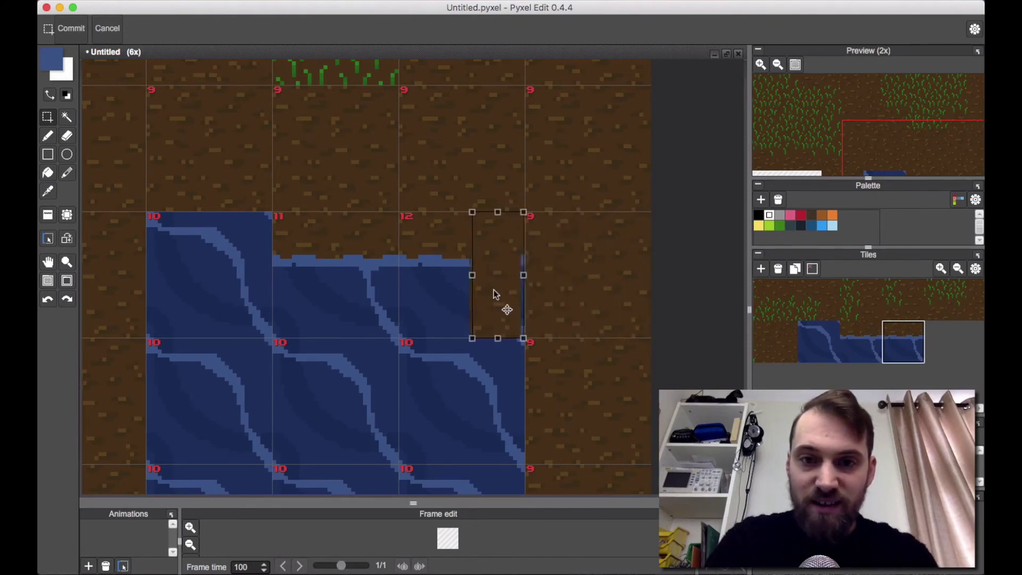
pyautogui.press('Return')
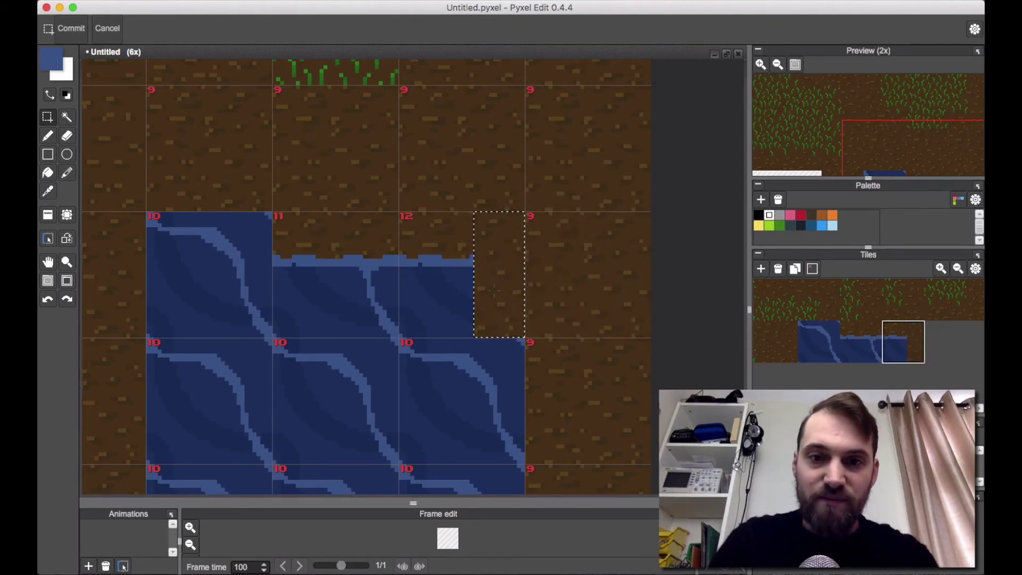
# Draw a jagged light blue shoreline down the soil edge of the top-right pond tile, rounding it into the upper shoreline.
pyautogui.scroll(3, 494, 289)
pyautogui.press('space')
pyautogui.moveTo(382, 236); pyautogui.dragTo(426, 278)
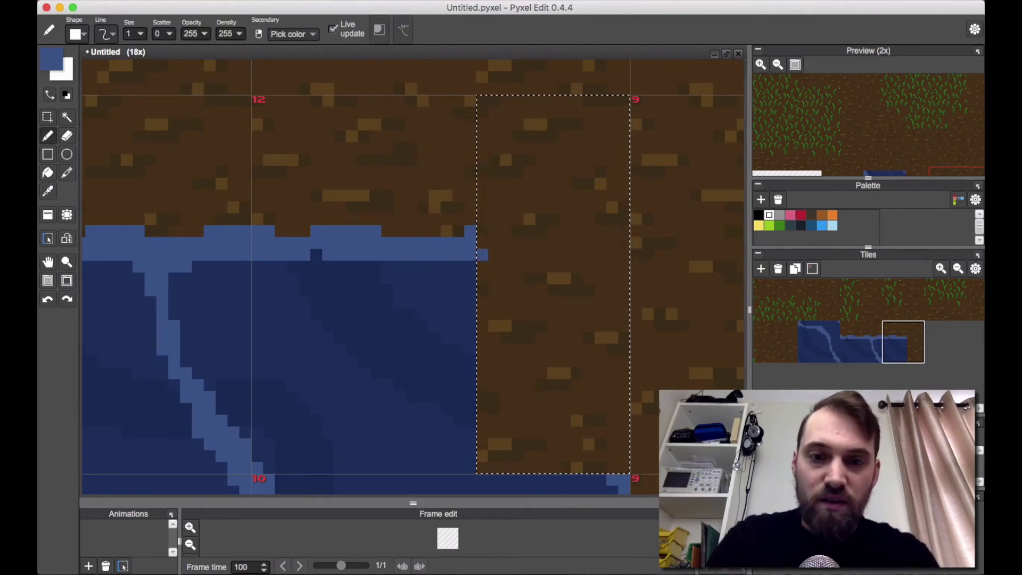
pyautogui.press('super+d')
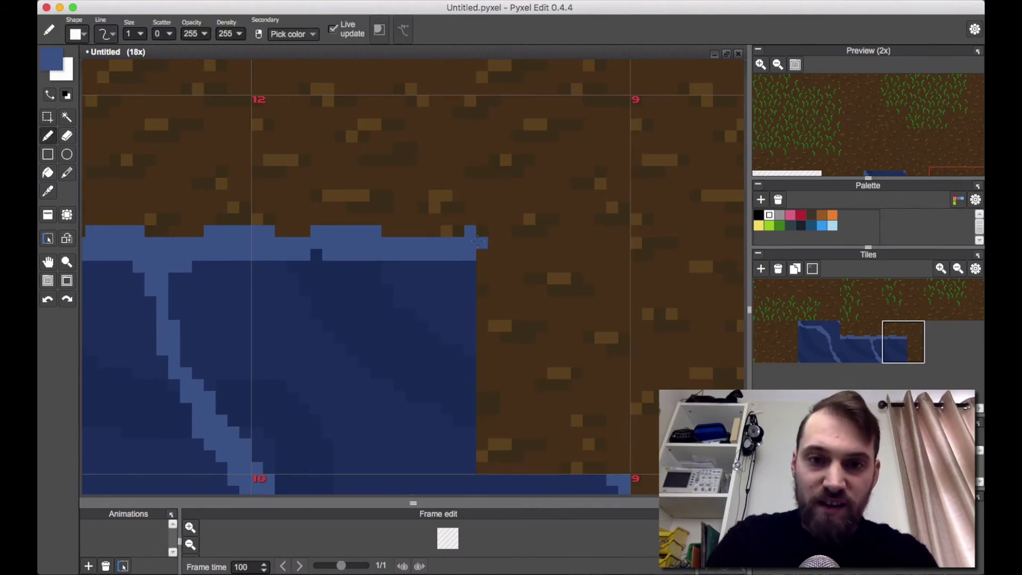
pyautogui.moveTo(481, 243)
pyautogui.mouseDown()
pyautogui.moveTo(494, 312)
pyautogui.moveTo(490, 344)
pyautogui.moveTo(483, 309)
pyautogui.moveTo(482, 352)
pyautogui.mouseUp()
pyautogui.moveTo(494, 397); pyautogui.dragTo(482, 468)
pyautogui.moveTo(482, 374); pyautogui.dragTo(470, 421)
pyautogui.moveTo(458, 266); pyautogui.dragTo(471, 291)
pyautogui.scroll(-4, 479, 284)
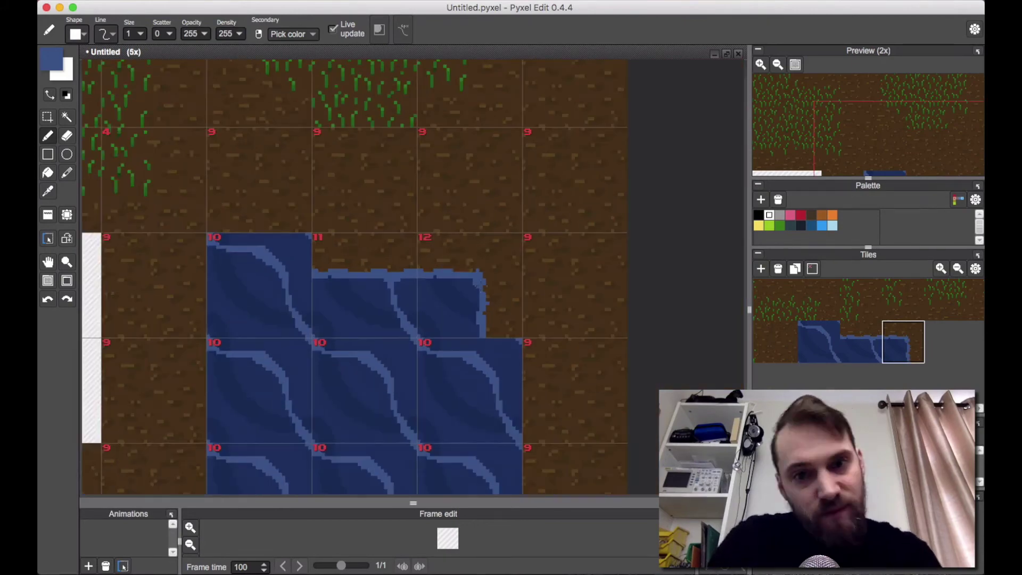
pyautogui.scroll(3, 479, 286)
pyautogui.moveTo(285, 282); pyautogui.dragTo(277, 282)
pyautogui.scroll(-2, 514, 420)
pyautogui.moveTo(514, 421); pyautogui.dragTo(433, 254)
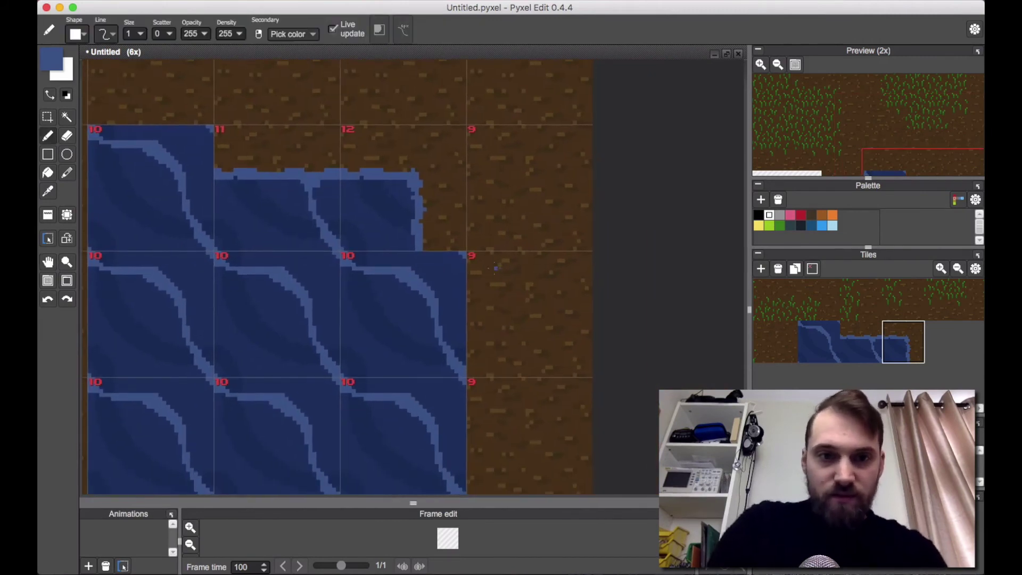
# Duplicate the plain water tile for the pond's middle-right cell and paste the soil strip down its right side.
pyautogui.click(821, 341)
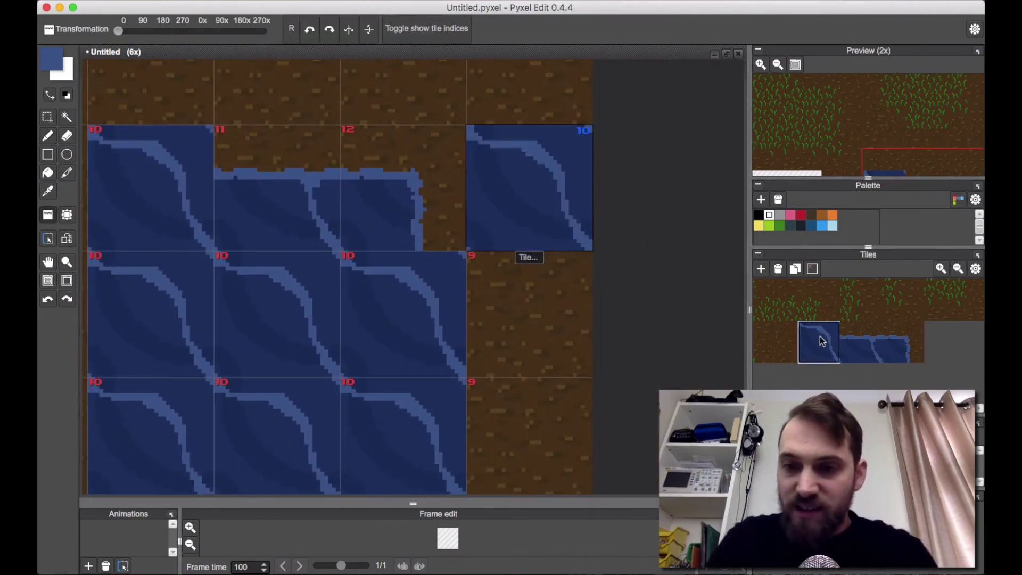
pyautogui.click(796, 269)
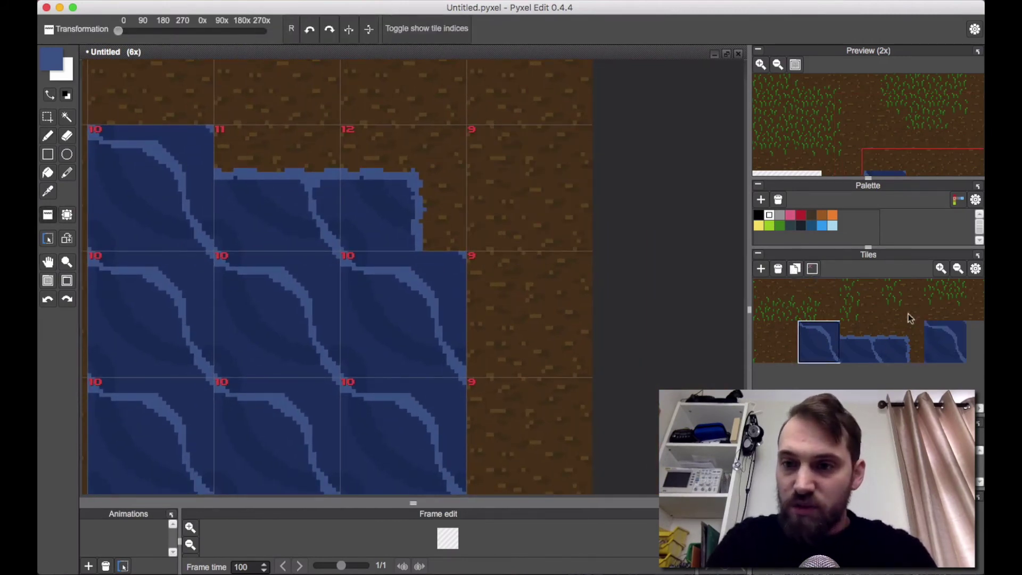
pyautogui.click(941, 345)
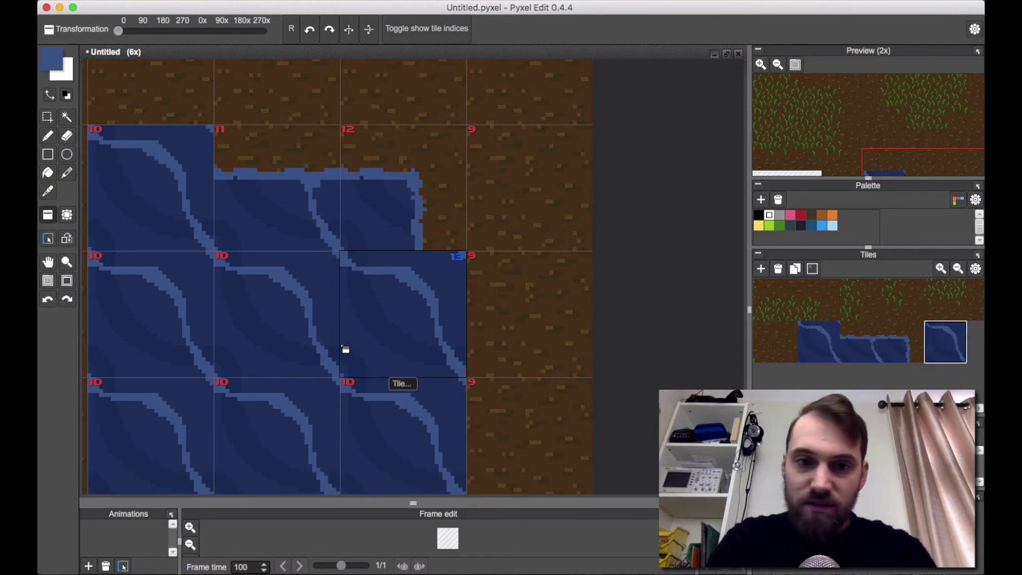
pyautogui.click(374, 349)
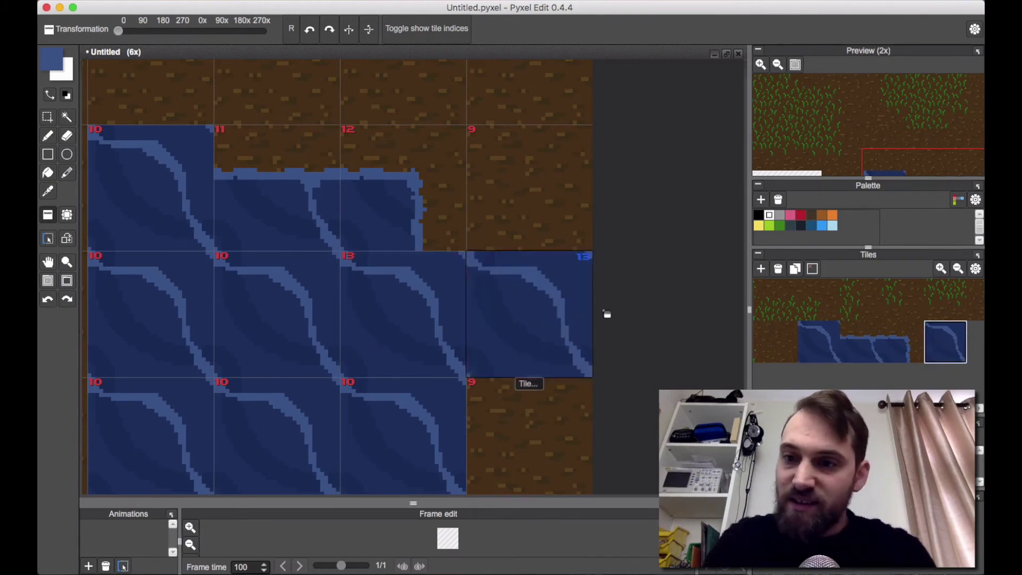
pyautogui.press('s')
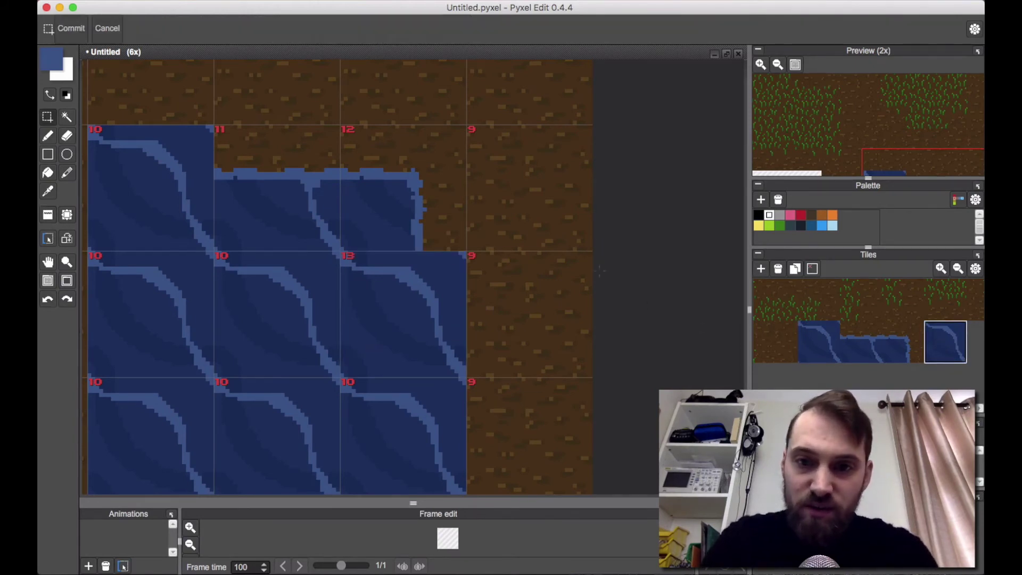
pyautogui.moveTo(598, 255); pyautogui.dragTo(435, 342)
pyautogui.press('Return')
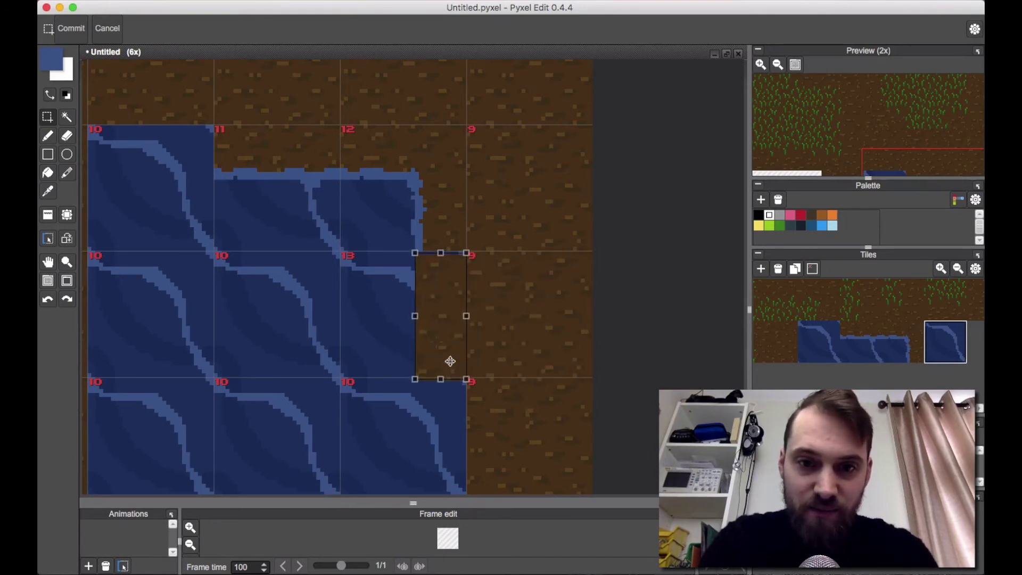
# Draw a light blue shoreline bulging around the wave on the middle-right pond tile and fill behind it with the sampled water blue.
pyautogui.scroll(8, 412, 295)
pyautogui.scroll(-3, 412, 295)
pyautogui.press('b')
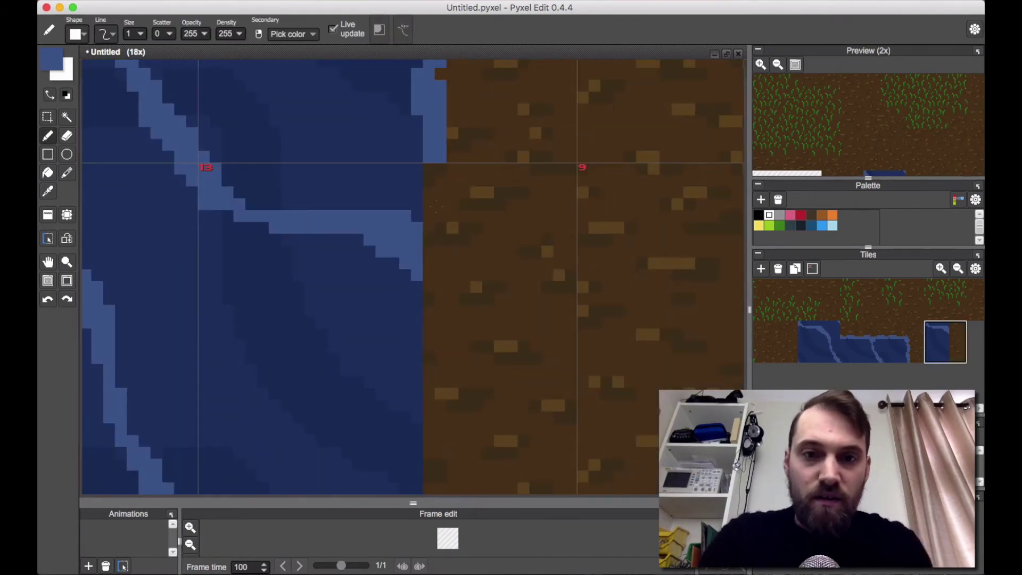
pyautogui.moveTo(429, 169)
pyautogui.mouseDown()
pyautogui.moveTo(465, 265)
pyautogui.moveTo(441, 250)
pyautogui.moveTo(441, 341)
pyautogui.mouseUp()
pyautogui.rightClick(417, 314)
pyautogui.moveTo(440, 311)
pyautogui.mouseDown()
pyautogui.moveTo(429, 323)
pyautogui.moveTo(428, 357)
pyautogui.mouseUp()
pyautogui.press('space')
pyautogui.scroll(-5, 469, 293)
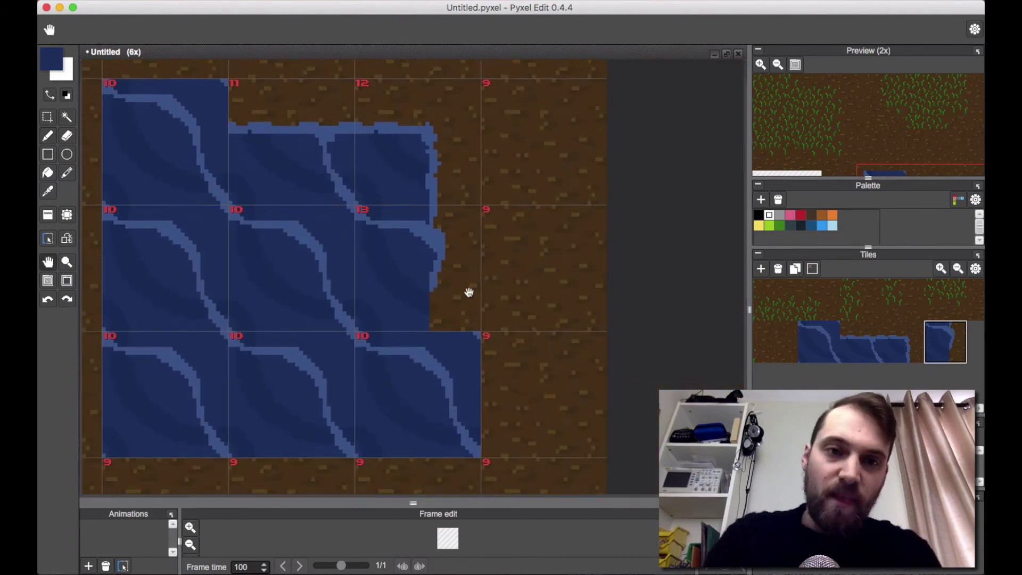
pyautogui.moveTo(469, 292); pyautogui.dragTo(469, 293)
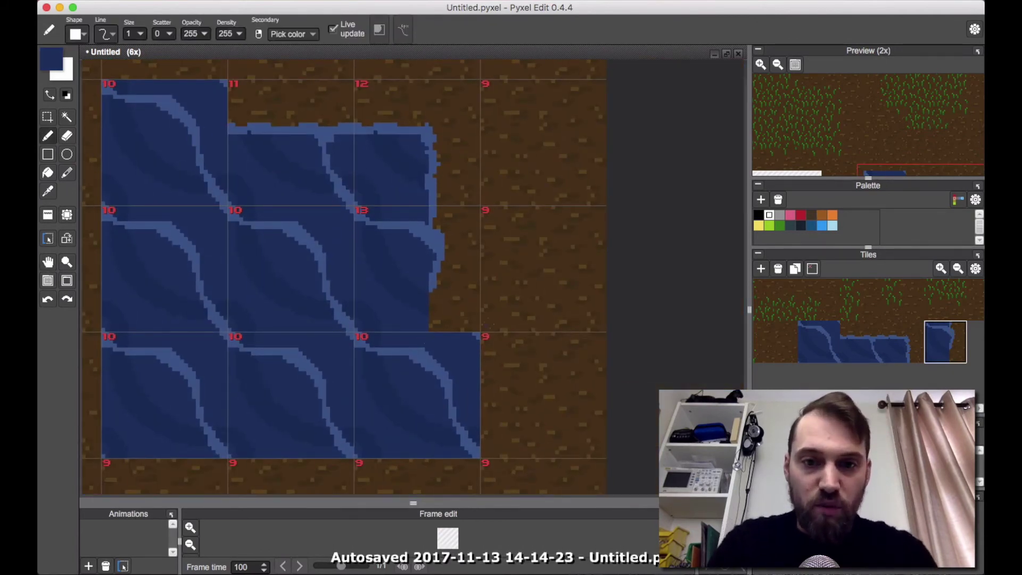
# Continue the middle-right tile's shoreline down to its lower edge with the sampled light blue.
pyautogui.scroll(5, 445, 315)
pyautogui.rightClick(411, 221)
pyautogui.moveTo(409, 247); pyautogui.dragTo(408, 363)
pyautogui.scroll(-5, 657, 331)
# Place a duplicate of the right-shoreline tile in the pond's bottom-right cell and paste a soil strip across its lower part.
pyautogui.press('q')
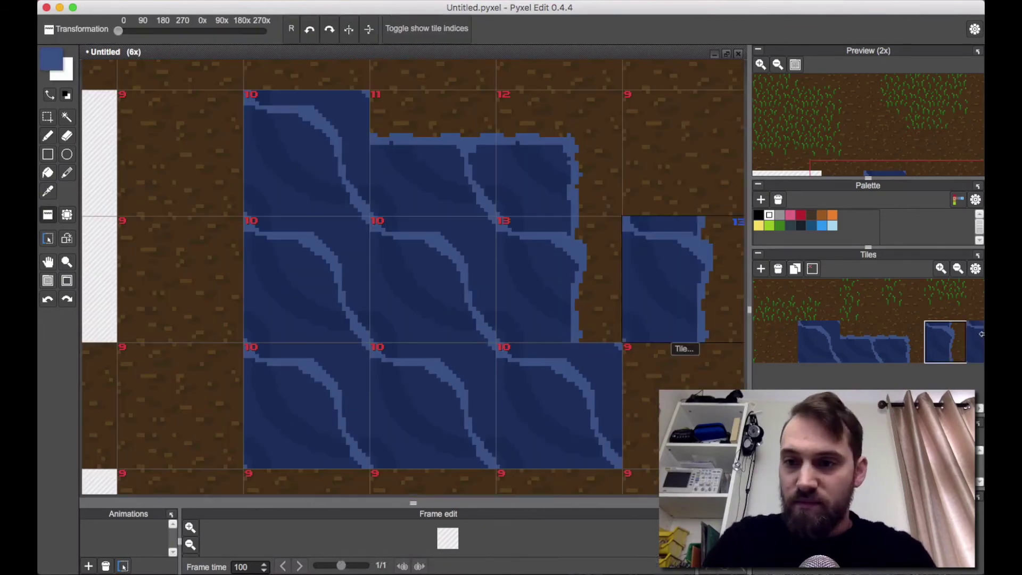
pyautogui.click(981, 334)
pyautogui.click(560, 404)
pyautogui.press('s')
pyautogui.moveTo(469, 437)
pyautogui.mouseDown()
pyautogui.moveTo(574, 483)
pyautogui.moveTo(534, 373)
pyautogui.mouseUp()
# Draw a jagged light blue shoreline along the lower soil edge of the bottom-right pond tile.
pyautogui.press('b')
pyautogui.scroll(5, 516, 335)
pyautogui.moveTo(599, 347); pyautogui.dragTo(351, 325)
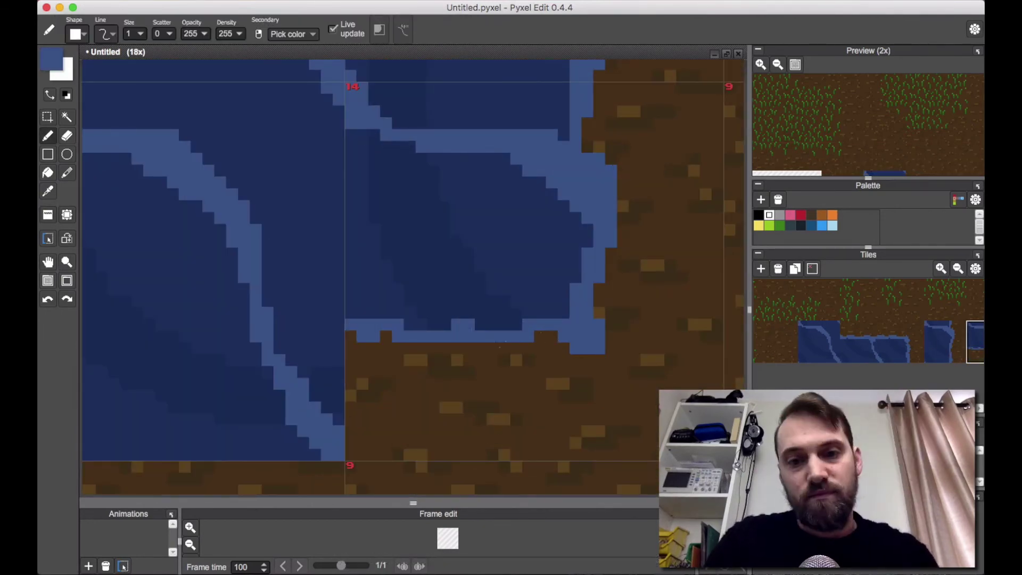
pyautogui.scroll(-5, 546, 351)
pyautogui.scroll(4, 514, 355)
pyautogui.click(761, 269)
pyautogui.click(941, 268)
pyautogui.click(976, 269)
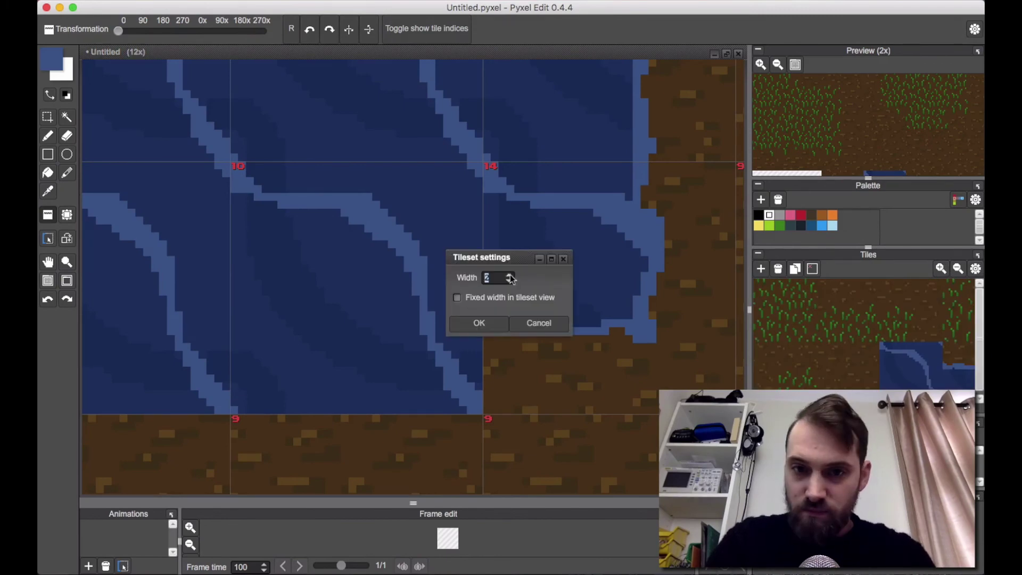
pyautogui.click(539, 323)
# Duplicate the plain water tile for the pond's bottom-middle cell and paste a soil strip across its lower part.
pyautogui.rightClick(463, 325)
pyautogui.scroll(-4, 539, 339)
pyautogui.click(794, 269)
pyautogui.click(469, 321)
pyautogui.press('s')
pyautogui.moveTo(401, 442); pyautogui.dragTo(479, 356)
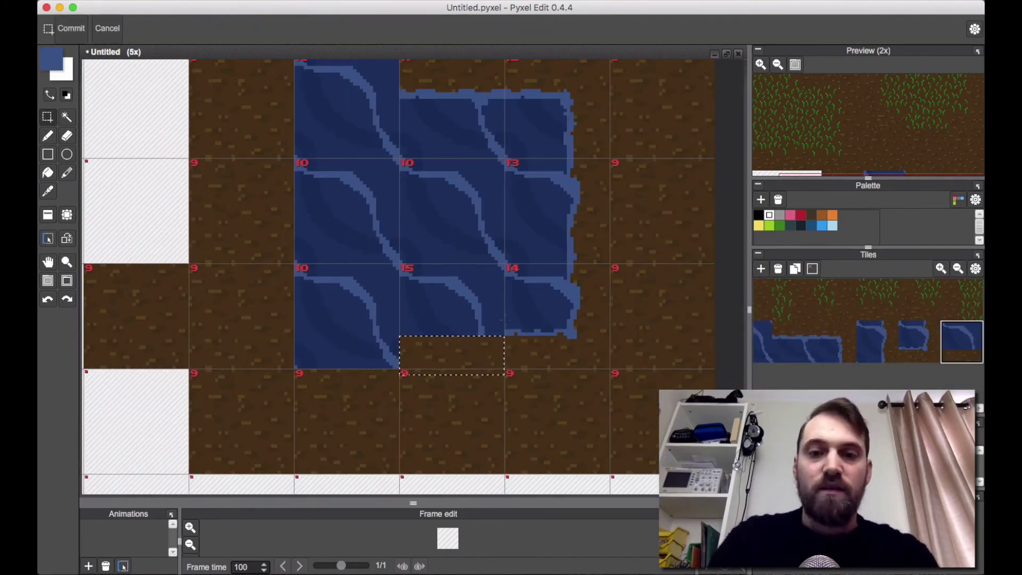
# Draw a jagged light blue shoreline along the lower soil edge of the bottom-middle pond tile.
pyautogui.press('b')
pyautogui.scroll(4, 490, 342)
pyautogui.moveTo(541, 314); pyautogui.dragTo(167, 318)
pyautogui.scroll(-5, 543, 309)
pyautogui.scroll(5, 458, 326)
pyautogui.scroll(-5, 467, 331)
# Duplicate the bottom-middle shoreline tile for the pond's bottom-left cell and paste a soil strip down its left side.
pyautogui.press('a')
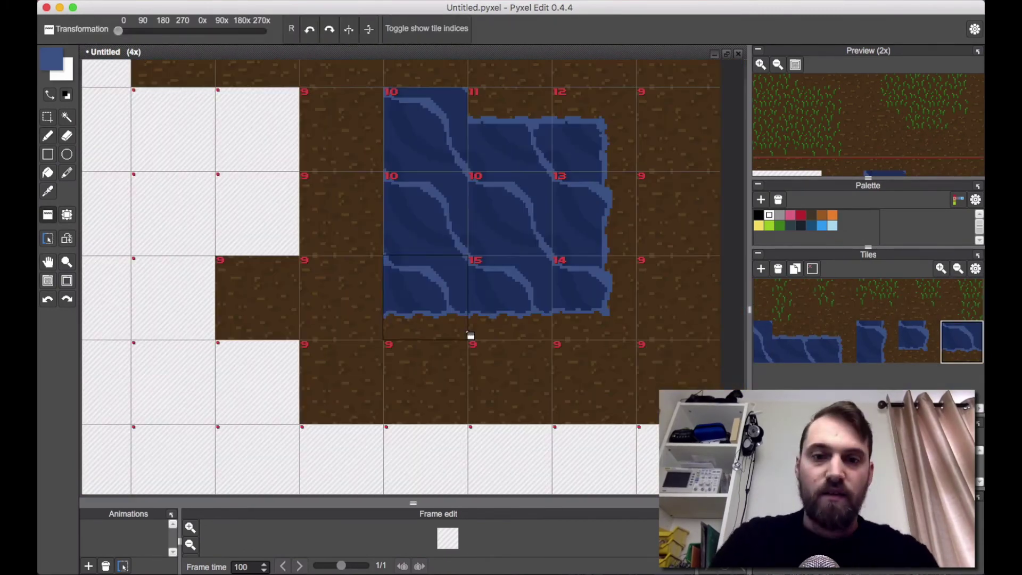
pyautogui.click(465, 330)
pyautogui.click(795, 268)
pyautogui.click(429, 314)
pyautogui.press('s')
pyautogui.scroll(3, 333, 339)
pyautogui.moveTo(268, 339); pyautogui.dragTo(327, 177)
pyautogui.moveTo(309, 248); pyautogui.dragTo(478, 248)
# Draw a jagged light blue shoreline down the left soil edge of the bottom-left pond tile.
pyautogui.press('b')
pyautogui.scroll(3, 586, 202)
pyautogui.moveTo(382, 152); pyautogui.dragTo(368, 406)
pyautogui.scroll(-6, 384, 298)
pyautogui.moveTo(332, 229); pyautogui.dragTo(421, 280)
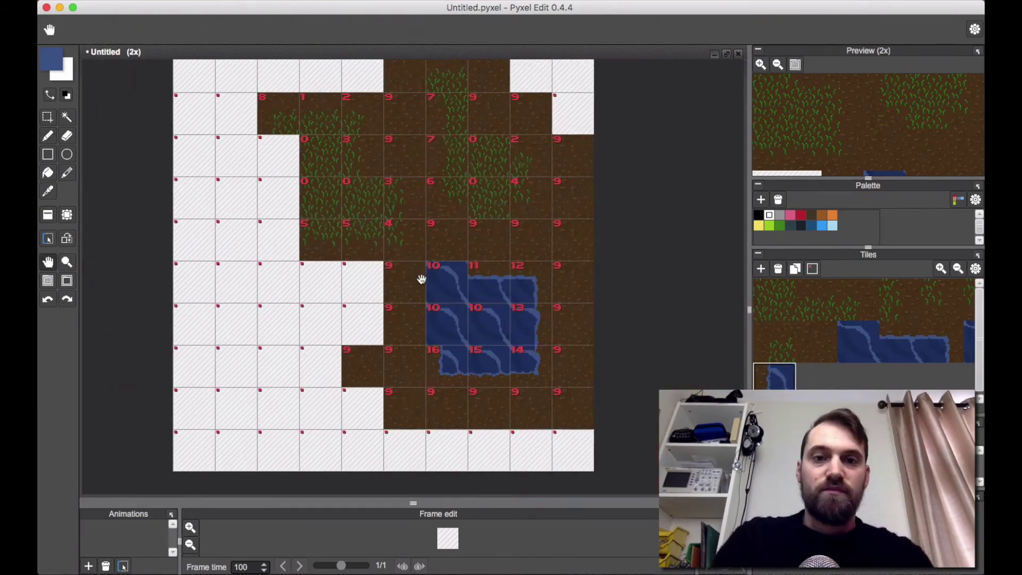
# Duplicate the plain water tile for the pond's middle-left cell and paste a soil strip down its left side.
pyautogui.scroll(3, 456, 346)
pyautogui.click(795, 269)
pyautogui.click(433, 255)
pyautogui.press('s')
pyautogui.moveTo(243, 193); pyautogui.dragTo(290, 316)
pyautogui.moveTo(265, 283); pyautogui.dragTo(392, 283)
# Draw a jagged light blue shoreline down the middle-left tile's soil edge and sample the dark water shadow colour for touch-ups.
pyautogui.press('b')
pyautogui.scroll(3, 392, 283)
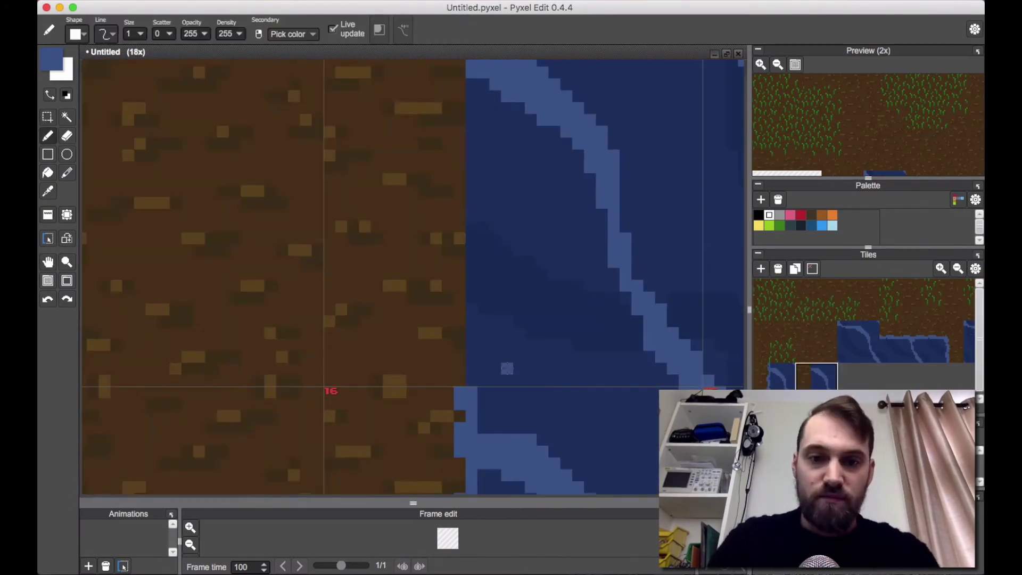
pyautogui.moveTo(471, 80); pyautogui.dragTo(464, 380)
pyautogui.moveTo(466, 210); pyautogui.dragTo(459, 239)
pyautogui.rightClick(495, 213)
pyautogui.scroll(-4, 406, 342)
pyautogui.moveTo(502, 346); pyautogui.dragTo(548, 399)
pyautogui.scroll(4, 489, 363)
pyautogui.moveTo(489, 364); pyautogui.dragTo(468, 266)
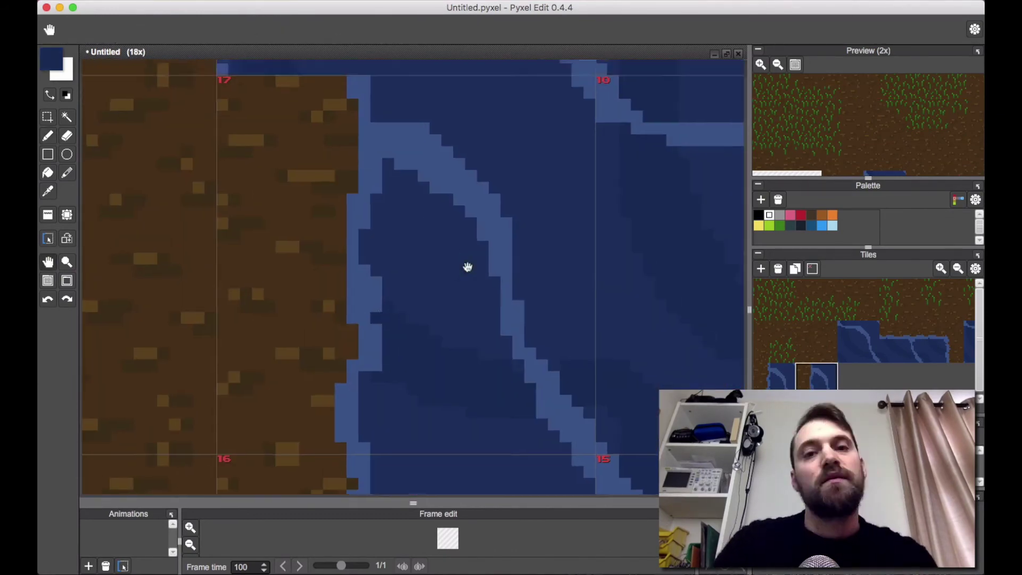
# Duplicate the left-shoreline tile for the pond's top-left cell and paste a soil strip across its upper part.
pyautogui.scroll(-4, 468, 267)
pyautogui.click(795, 269)
pyautogui.click(470, 298)
pyautogui.press('s')
pyautogui.moveTo(419, 138)
pyautogui.mouseDown()
pyautogui.moveTo(519, 171)
pyautogui.moveTo(511, 258)
pyautogui.mouseUp()
# Draw the light blue shoreline along the top-left pond tile's upper soil edge and touch it up with a sampled colour.
pyautogui.scroll(4, 511, 258)
pyautogui.moveTo(551, 336)
pyautogui.mouseDown()
pyautogui.moveTo(322, 340)
pyautogui.moveTo(468, 336)
pyautogui.mouseUp()
pyautogui.rightClick(397, 367)
pyautogui.moveTo(385, 336); pyautogui.dragTo(409, 336)
pyautogui.scroll(-1, 480, 323)
# Trim the protruding shoreline bulge on the middle-right pond tile using the sampled soil brown.
pyautogui.moveTo(559, 383); pyautogui.dragTo(298, 160)
pyautogui.rightClick(535, 299)
pyautogui.moveTo(524, 324); pyautogui.dragTo(516, 224)
pyautogui.moveTo(543, 64); pyautogui.dragTo(477, 189)
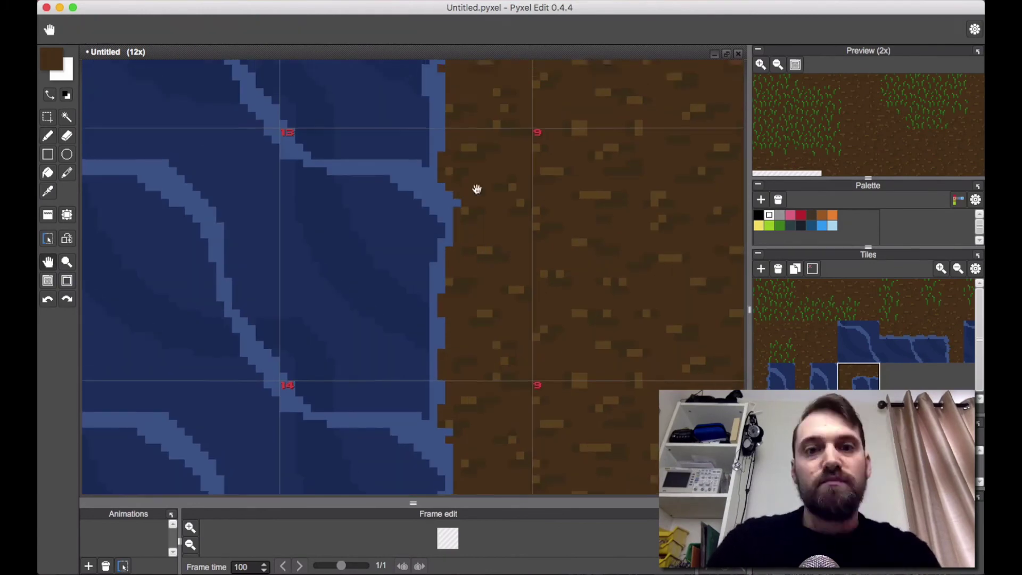
pyautogui.scroll(-3, 477, 189)
pyautogui.press('b')
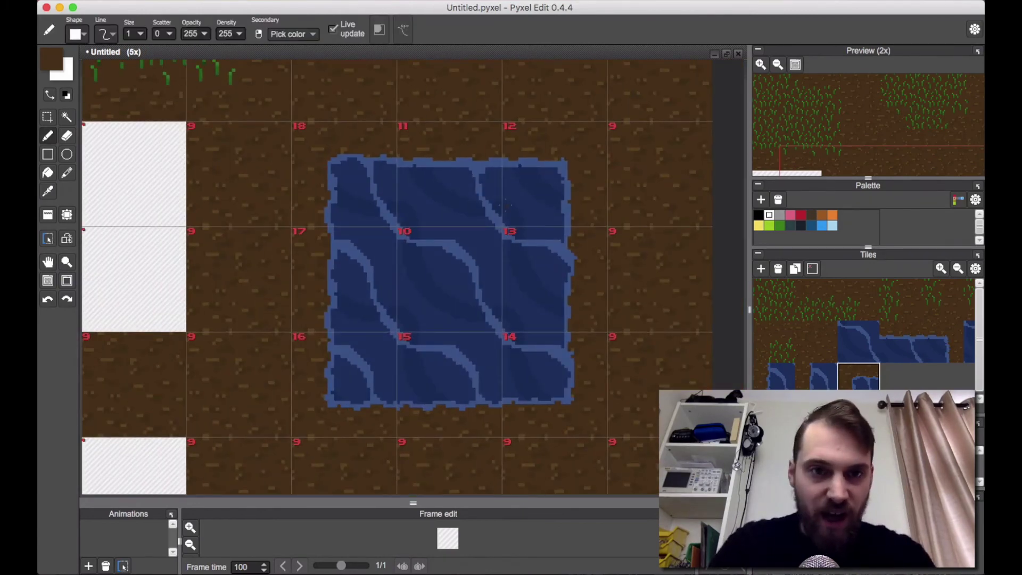
pyautogui.scroll(1, 501, 245)
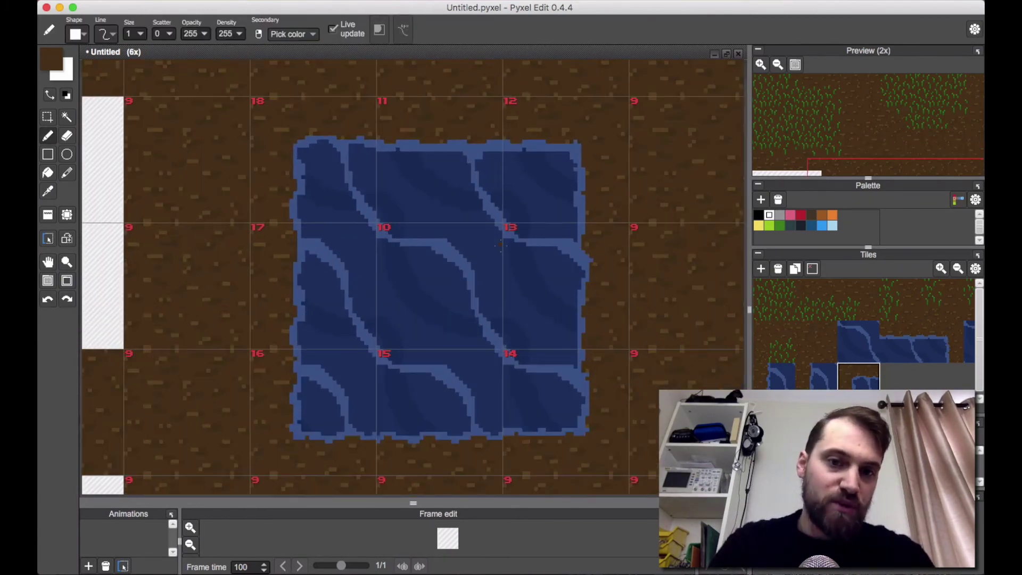
pyautogui.scroll(-2, 501, 245)
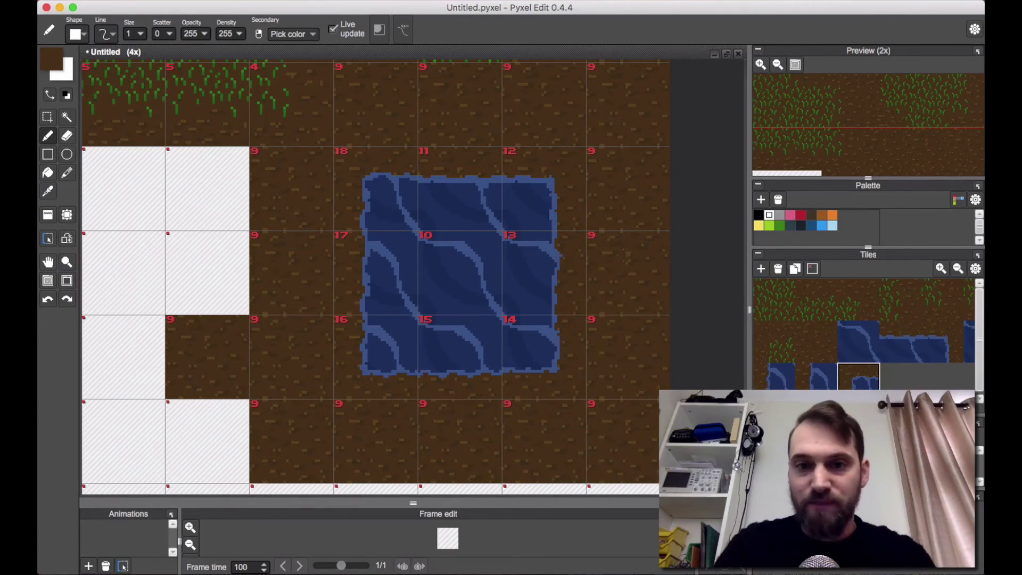
# Place the existing top-shoreline water tile on the soil cell directly right of the pond's middle row.
pyautogui.press('a')
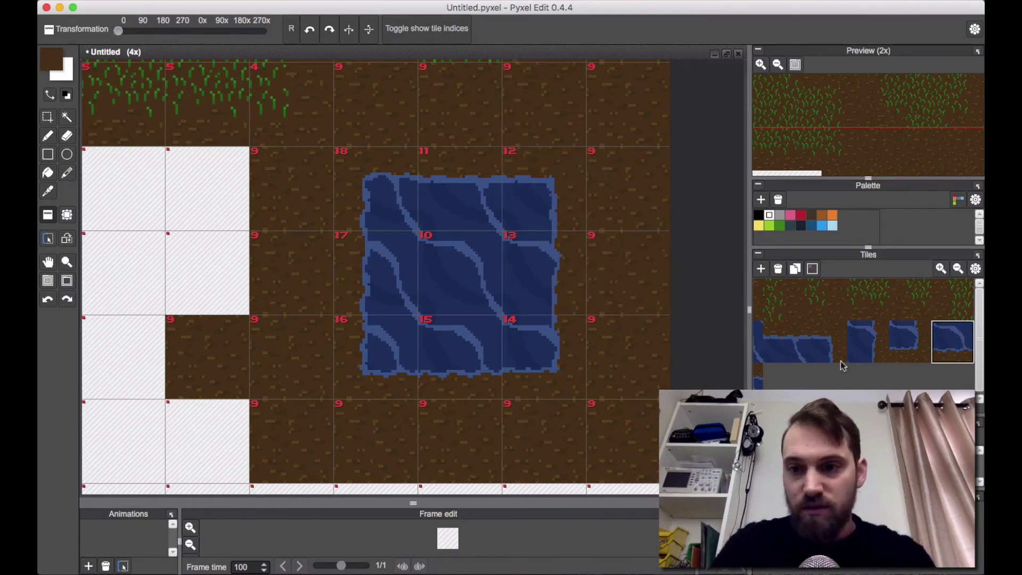
pyautogui.click(789, 353)
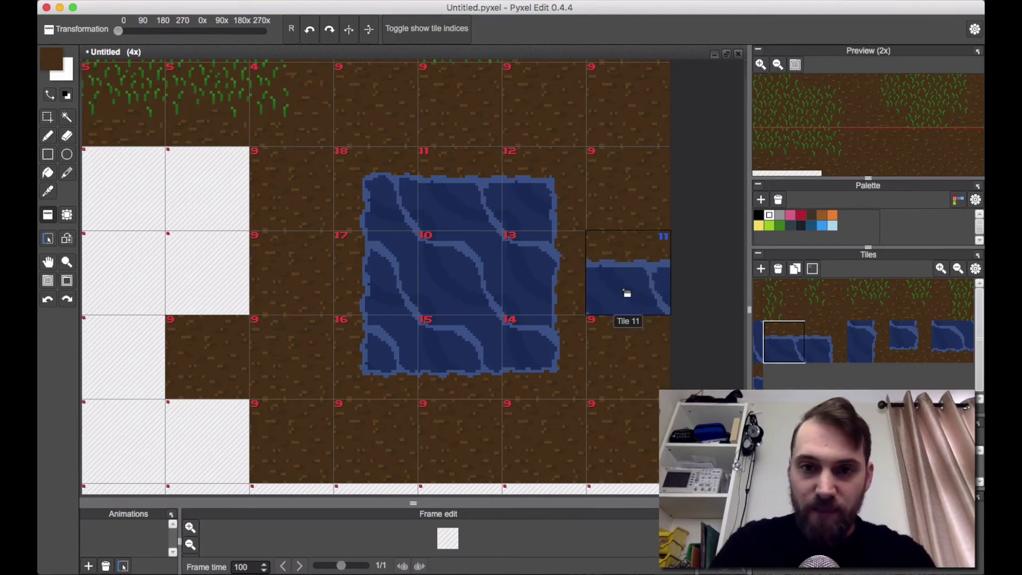
pyautogui.click(661, 303)
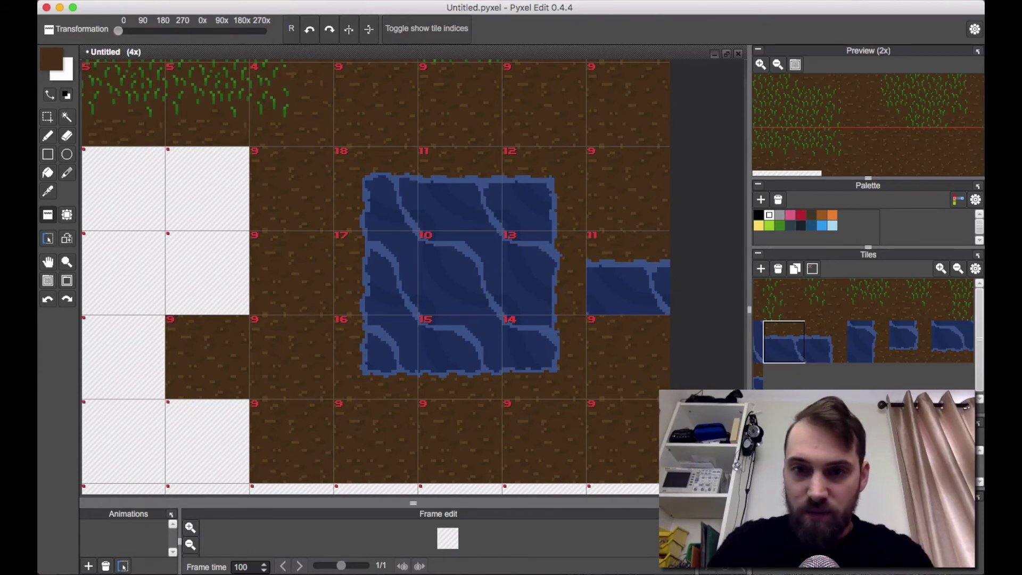
pyautogui.hscroll(-4, 863, 333)
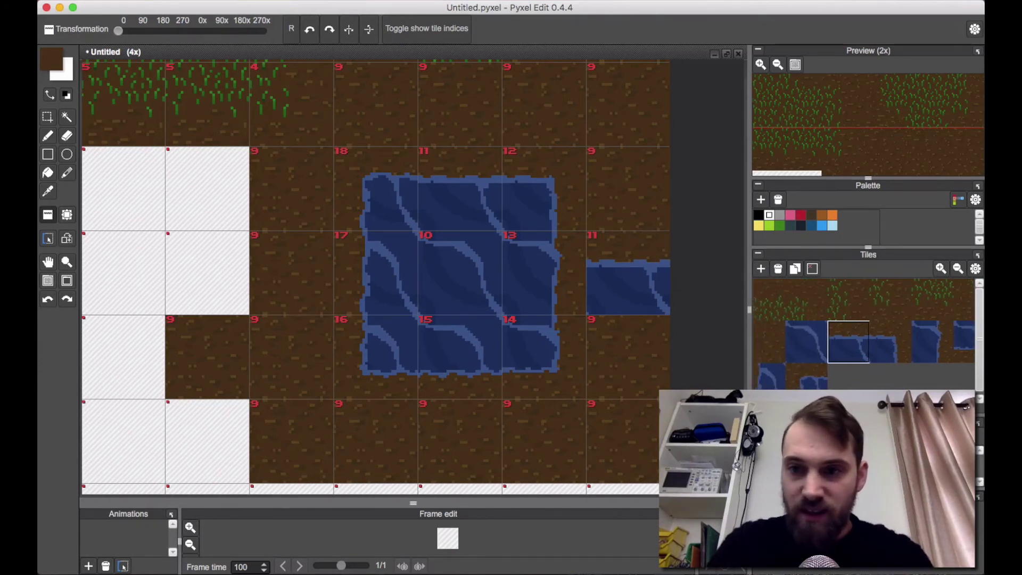
pyautogui.hscroll(3, 864, 334)
pyautogui.click(886, 354)
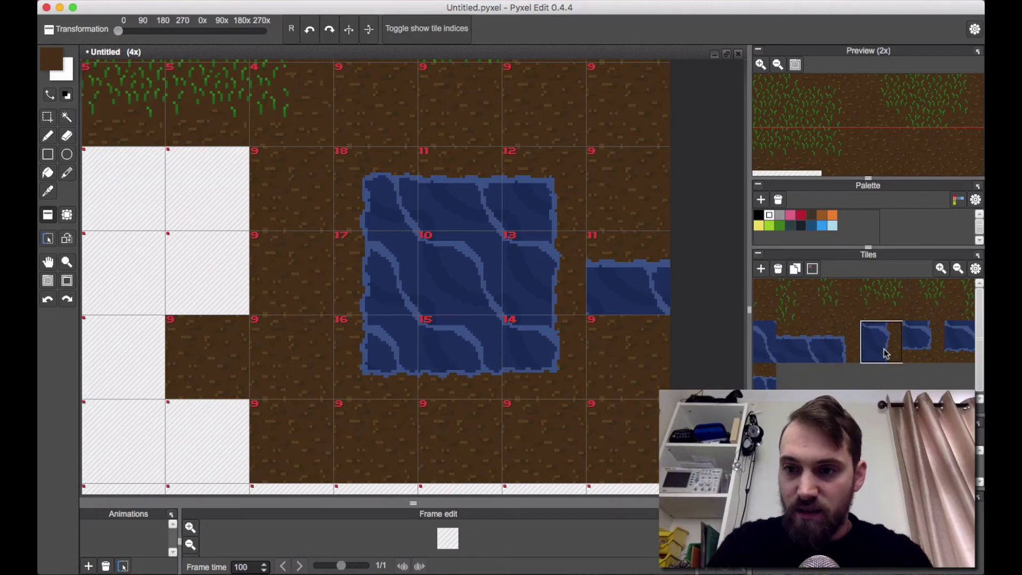
pyautogui.click(797, 270)
pyautogui.moveTo(797, 376); pyautogui.dragTo(561, 282)
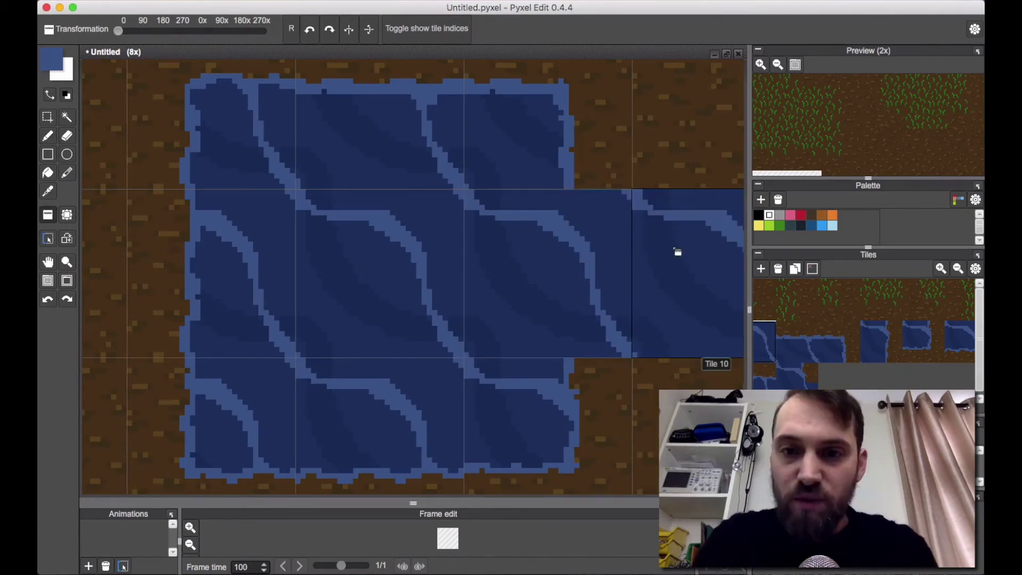
pyautogui.press('t')
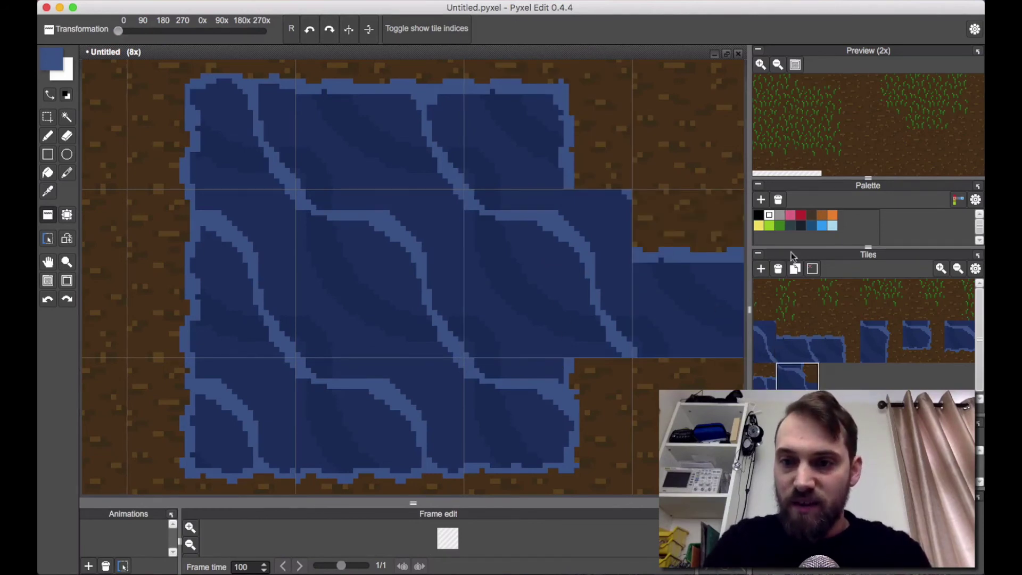
pyautogui.click(780, 270)
# Duplicate the full-water tile and use the copy in the pond's middle-right cell as the base for an inner corner.
pyautogui.click(767, 343)
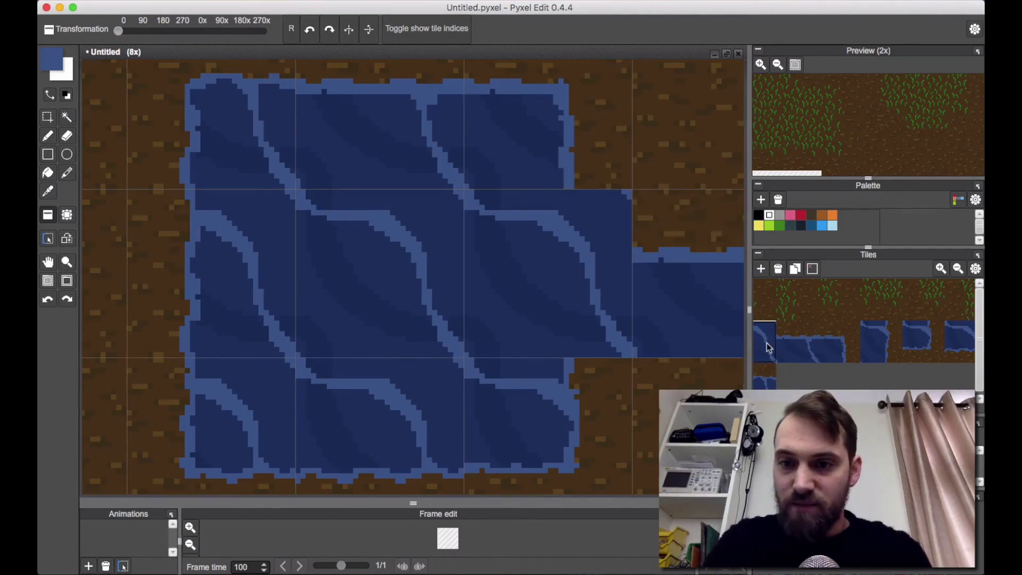
pyautogui.click(797, 269)
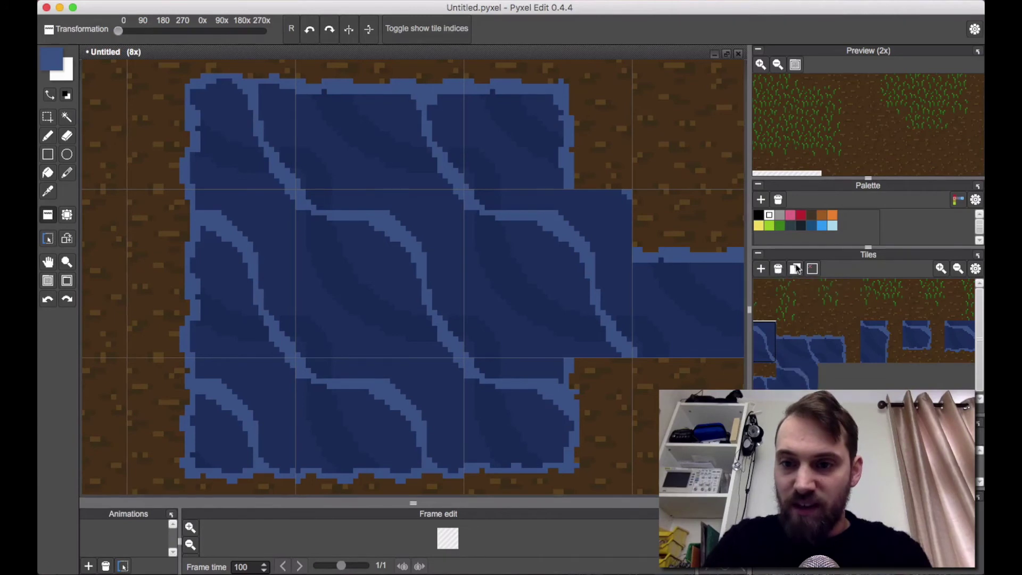
pyautogui.click(793, 380)
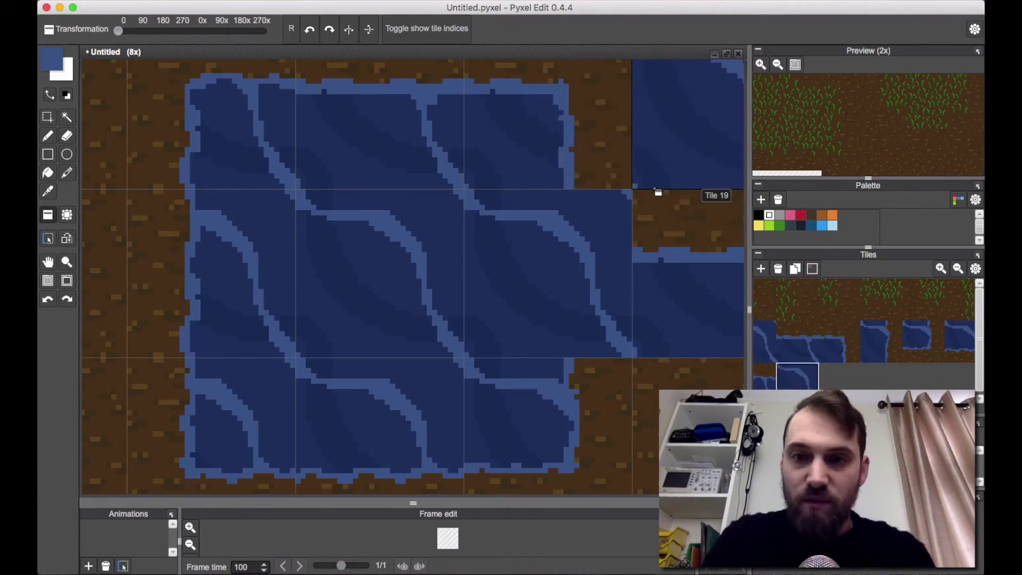
# Outline a curved soil patch in the new tile's upper-right corner with the sampled soil brown and fill it.
pyautogui.press('b')
pyautogui.keyDown('alt'); pyautogui.click(636, 175); pyautogui.keyUp('alt')
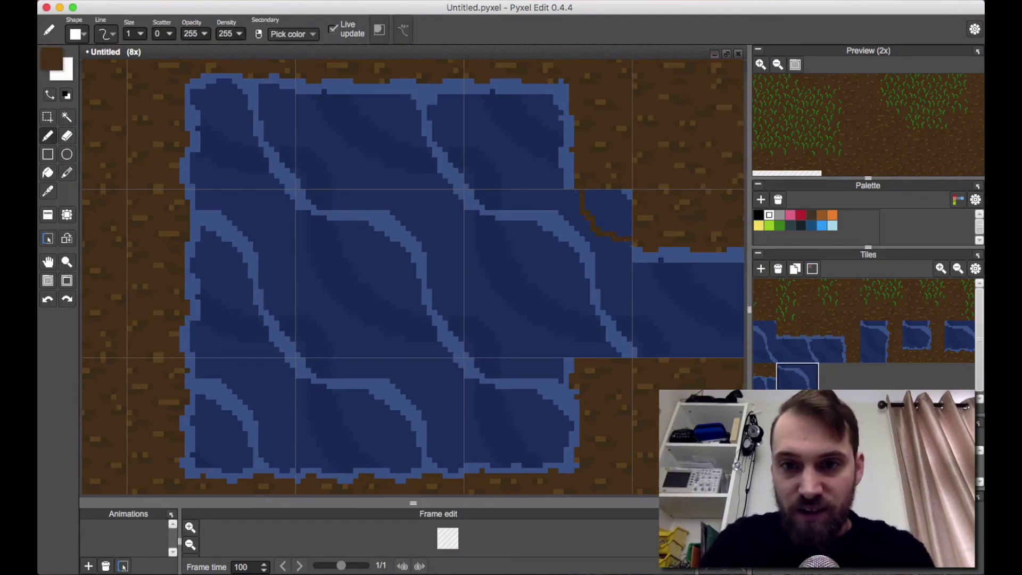
pyautogui.scroll(4, 591, 197)
pyautogui.press('f')
pyautogui.click(673, 247)
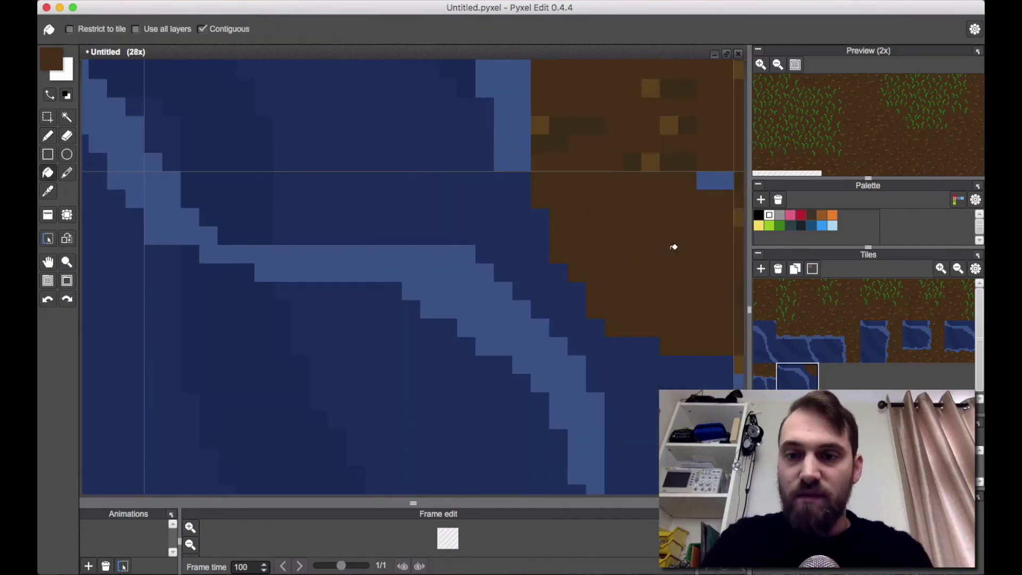
# Draw a light blue shoreline along the curved soil corner and touch up the soil with the lighter speck brown.
pyautogui.press('b')
pyautogui.scroll(-2, 692, 261)
pyautogui.moveTo(610, 220); pyautogui.dragTo(696, 317)
pyautogui.scroll(2, 692, 282)
pyautogui.click(464, 229)
pyautogui.scroll(-5, 463, 230)
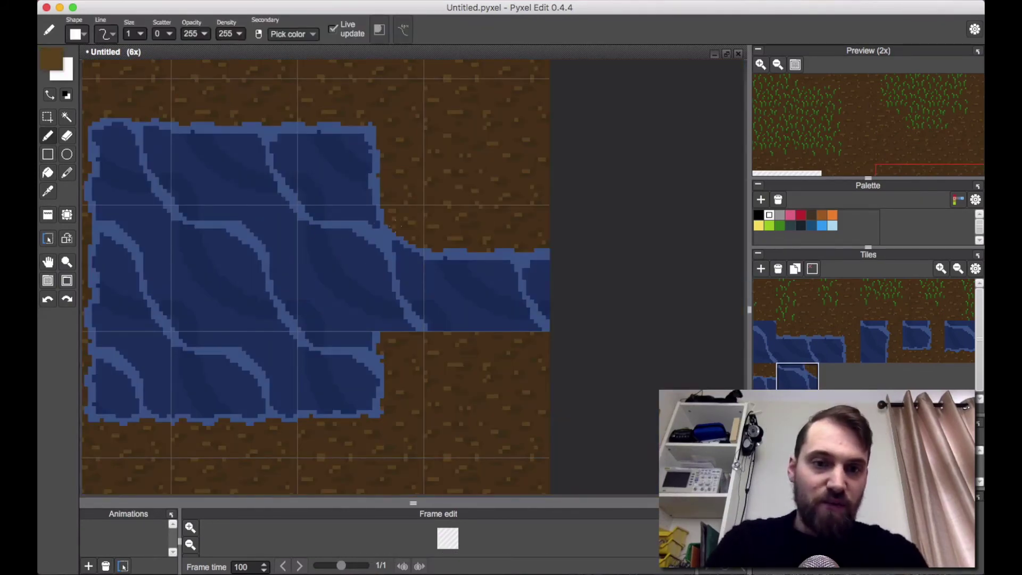
# End the pond's right extension with the top-right corner tile and place the right-shoreline tile beneath it.
pyautogui.press('space')
pyautogui.moveTo(418, 352); pyautogui.dragTo(466, 310)
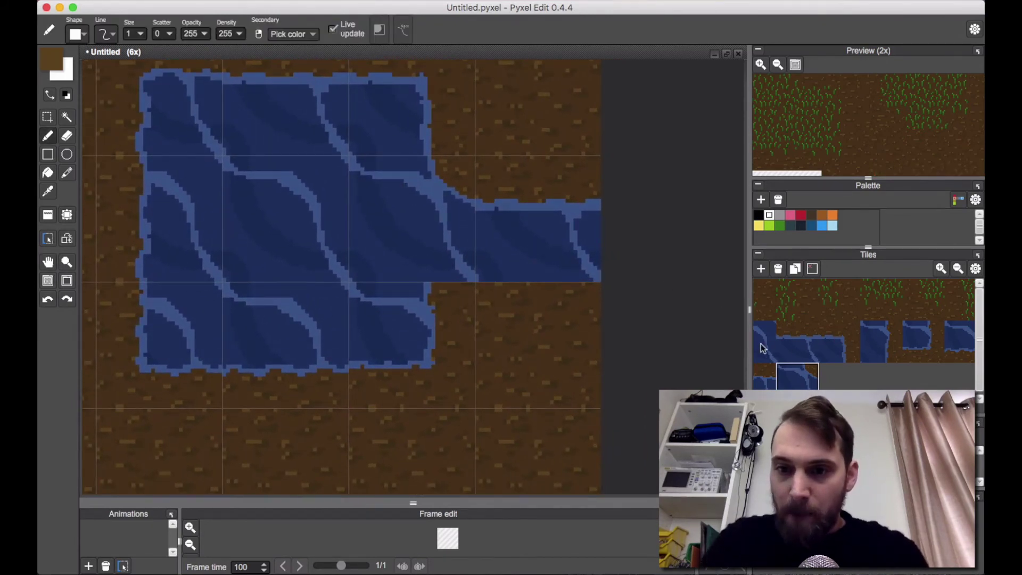
pyautogui.moveTo(924, 407); pyautogui.dragTo(897, 408)
pyautogui.click(875, 349)
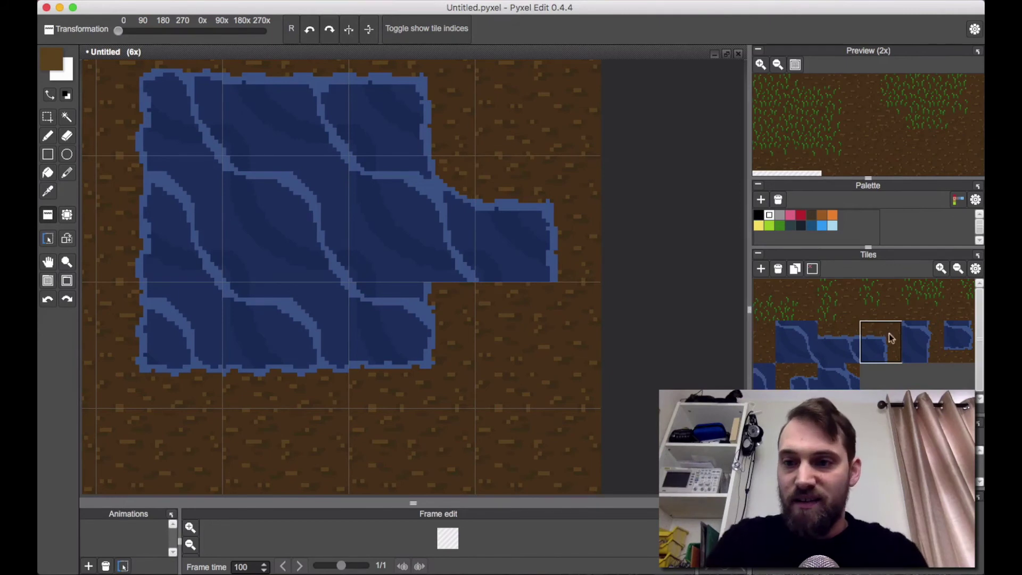
pyautogui.click(923, 340)
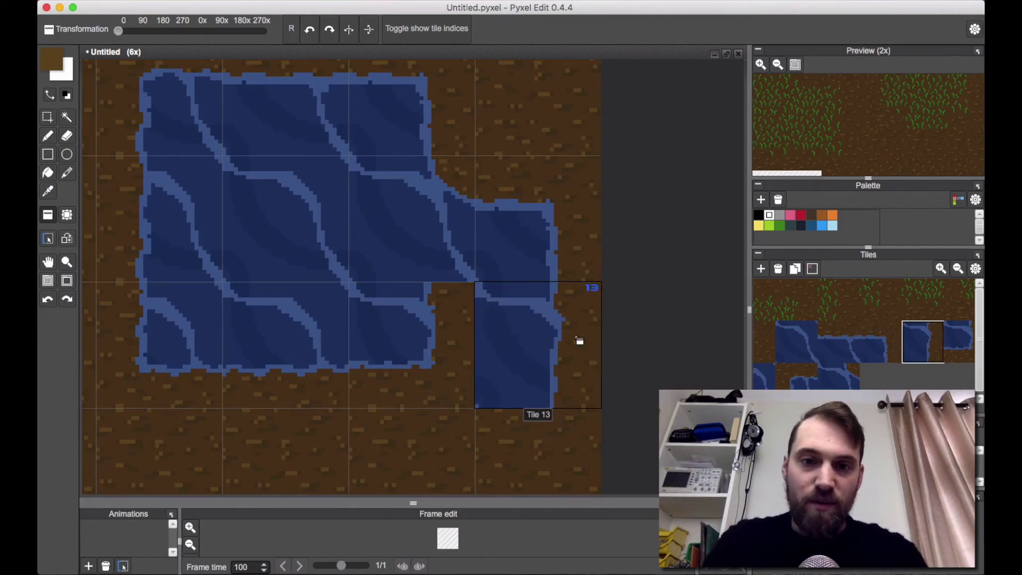
# Replace the pond's old bottom-right corner with the full-water tile and place the bottom-right corner tile below the extension.
pyautogui.press('space')
pyautogui.moveTo(520, 398); pyautogui.dragTo(532, 285)
pyautogui.click(788, 341)
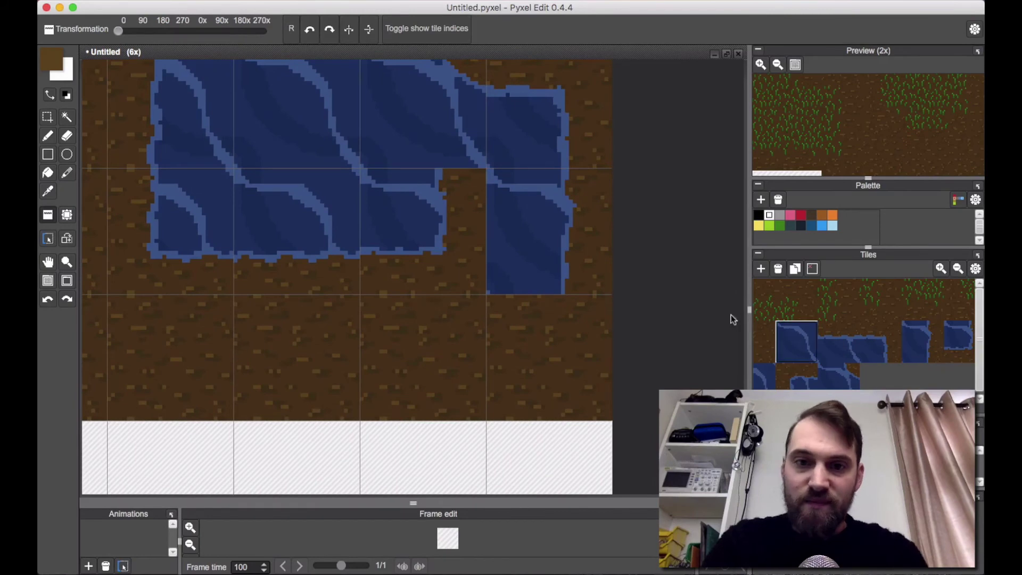
pyautogui.click(395, 233)
pyautogui.scroll(-4, 555, 302)
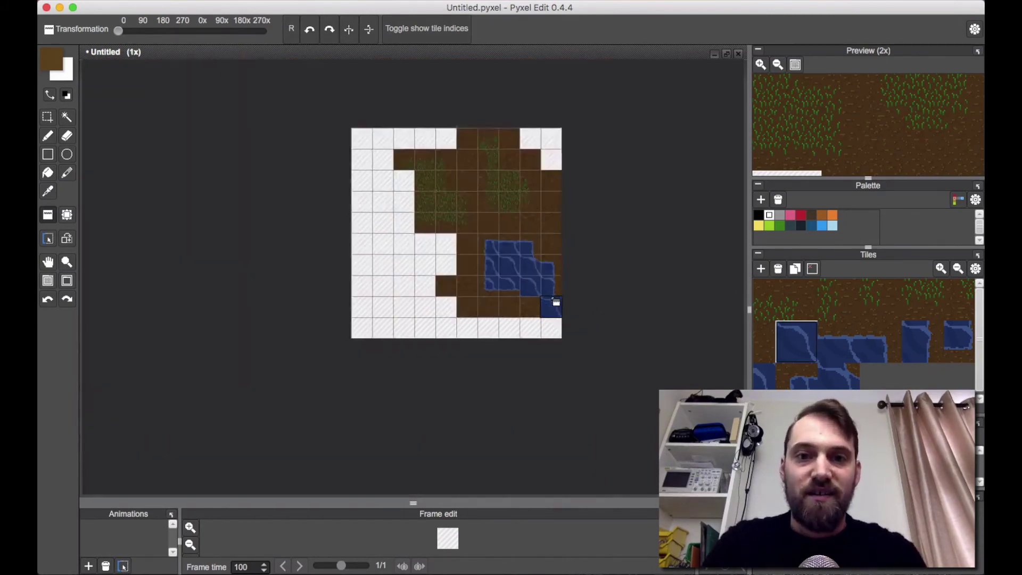
pyautogui.scroll(2, 725, 364)
pyautogui.click(565, 356)
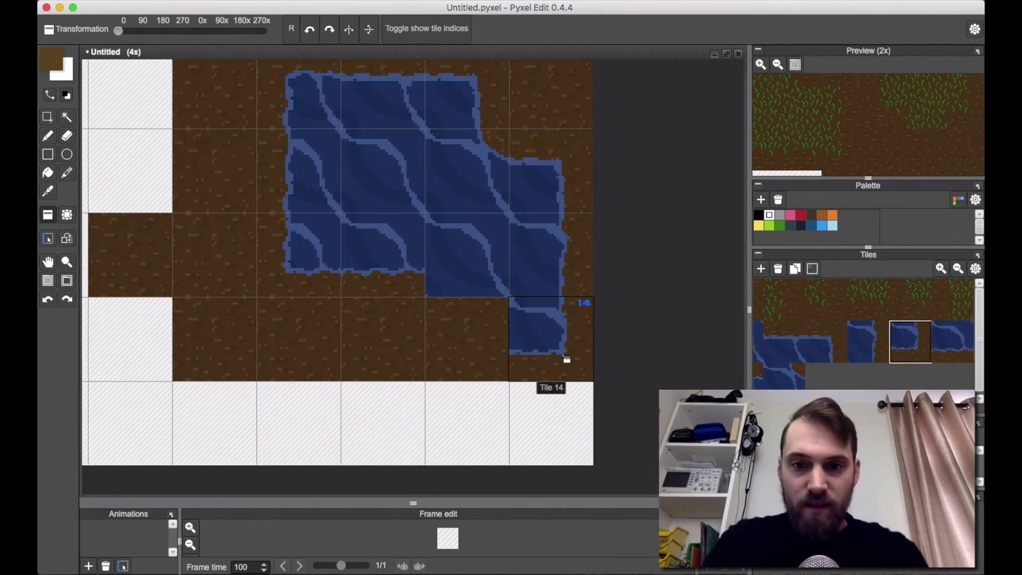
# Extend the pond's middle column downward with full-water tiles and add the bottom-shoreline tile beside it.
pyautogui.click(847, 349)
pyautogui.click(393, 291)
pyautogui.click(397, 322)
pyautogui.hscroll(3, 916, 346)
pyautogui.click(913, 346)
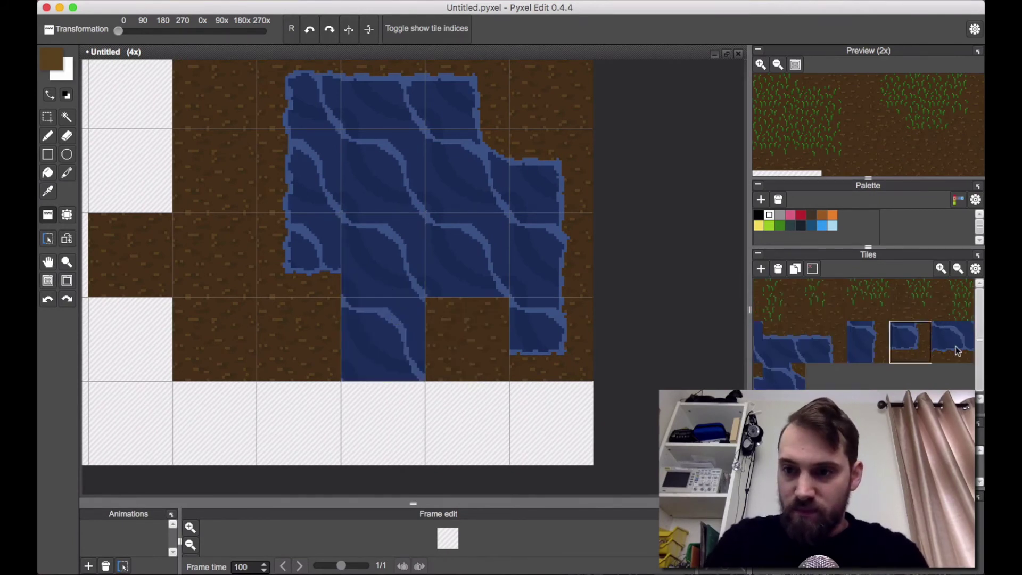
pyautogui.click(955, 348)
pyautogui.click(467, 331)
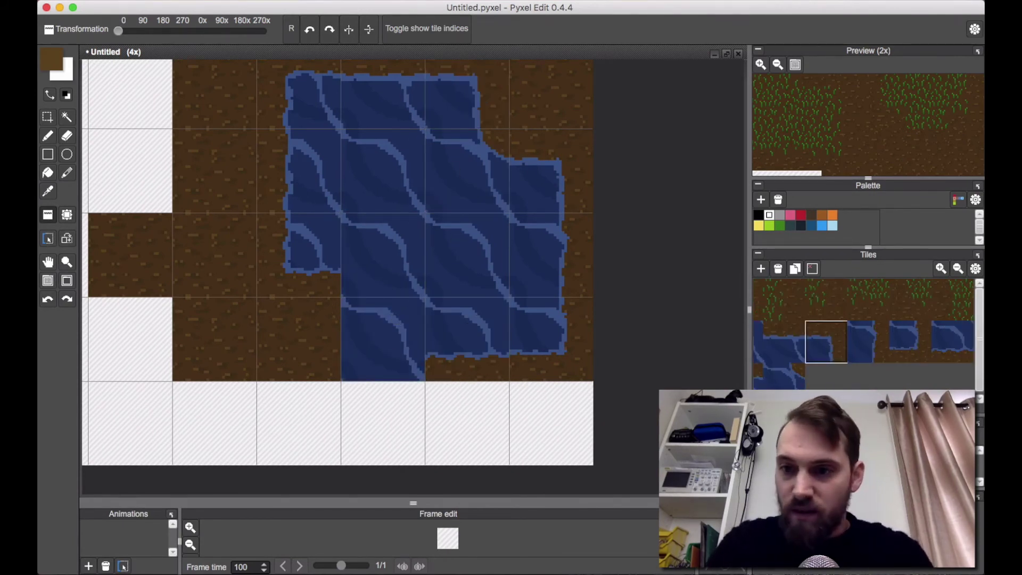
# Step the pond's lower edge inward with bottom-right and bottom-left corner tiles, clearing the leftover outer corner with soil.
pyautogui.click(491, 347)
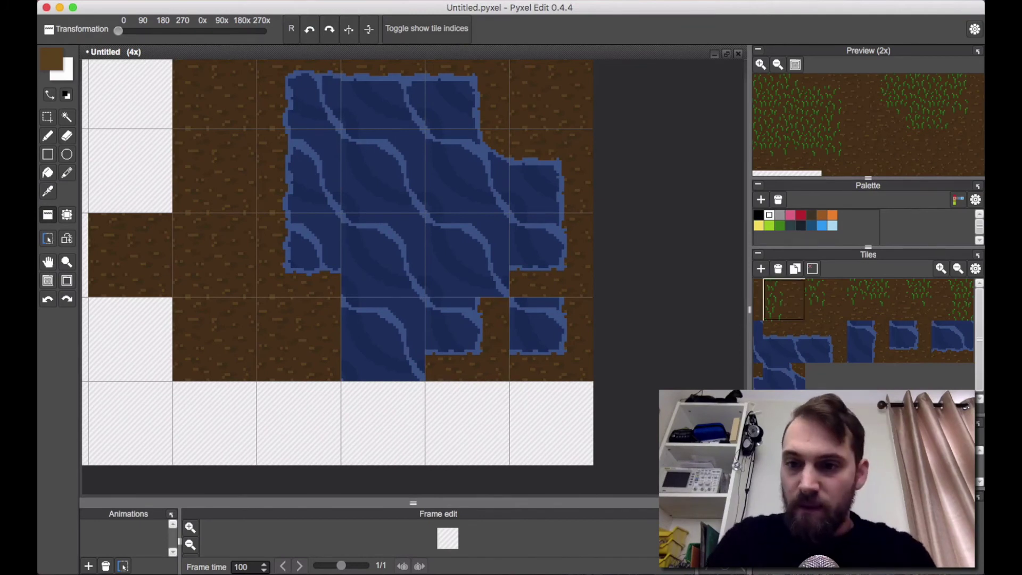
pyautogui.click(541, 322)
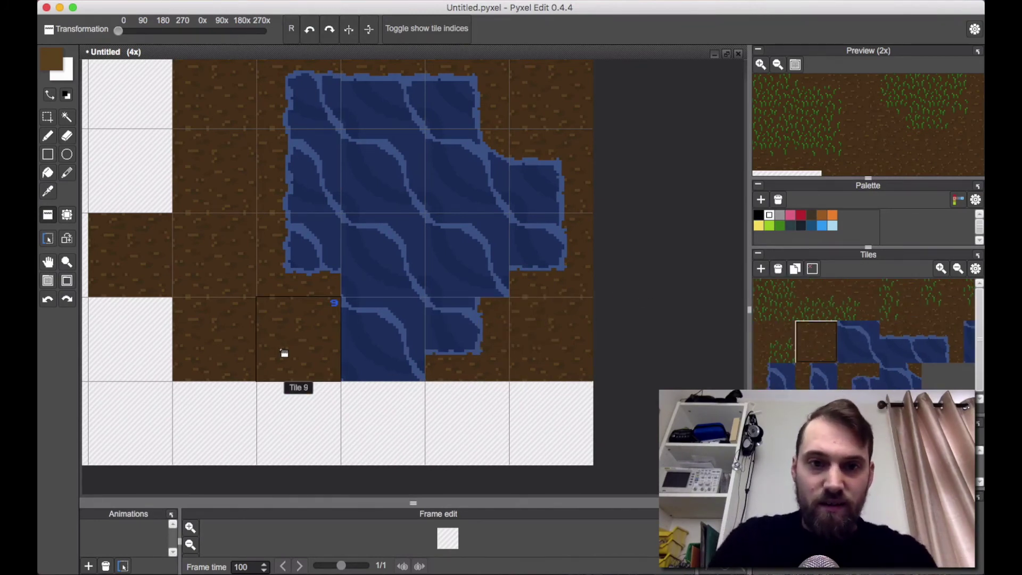
pyautogui.scroll(2, 468, 312)
pyautogui.press('space')
pyautogui.moveTo(392, 264); pyautogui.dragTo(463, 328)
pyautogui.scroll(-1, 463, 327)
pyautogui.rightClick(335, 314)
pyautogui.click(402, 410)
# Step the pond's upper-left edge inward with top-left corner tiles and replace the old corner tile with soil.
pyautogui.click(858, 377)
pyautogui.click(314, 194)
pyautogui.click(394, 108)
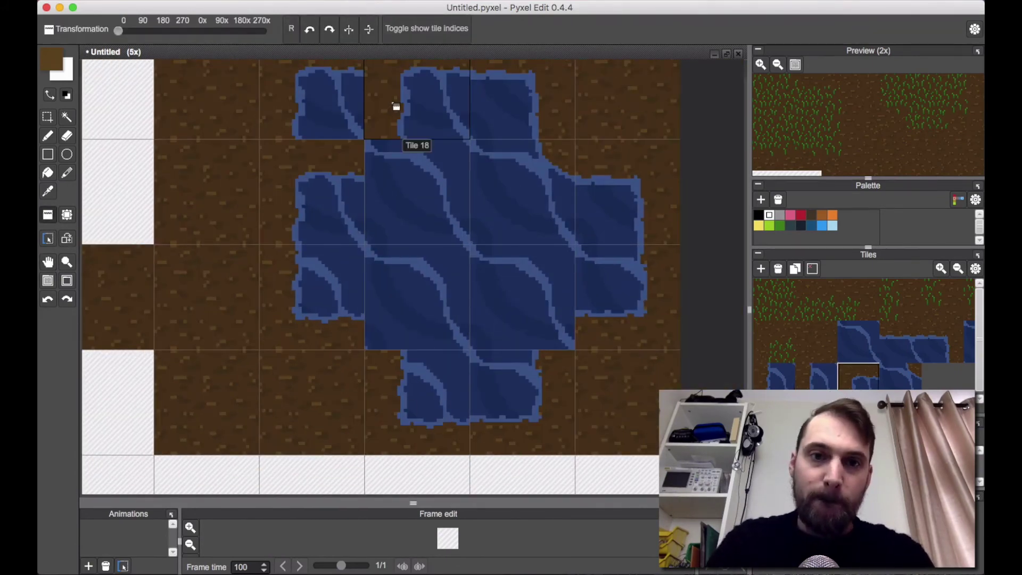
pyautogui.click(816, 341)
pyautogui.click(319, 104)
pyautogui.scroll(-3, 584, 309)
pyautogui.scroll(4, 632, 457)
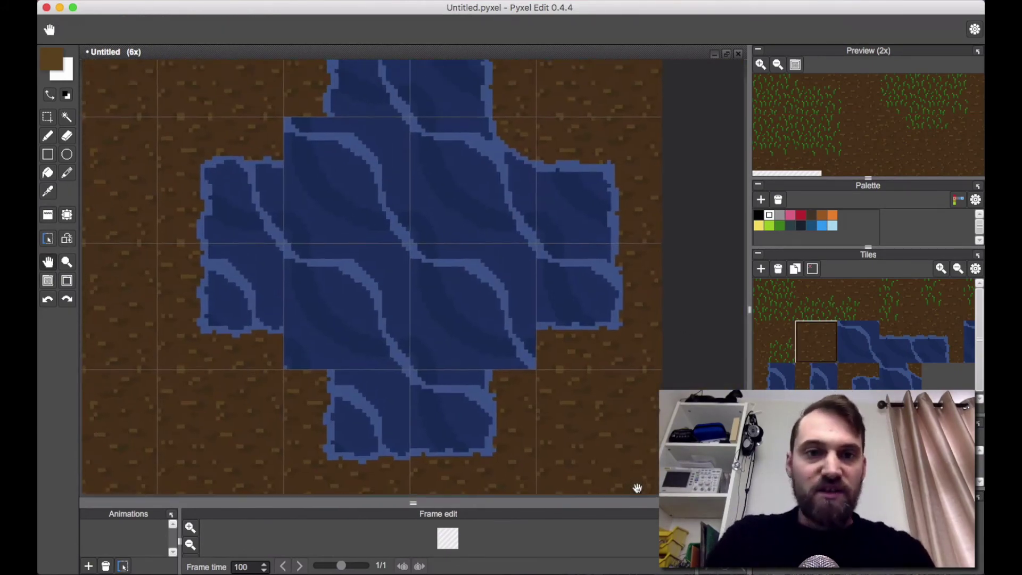
pyautogui.scroll(-1, 618, 384)
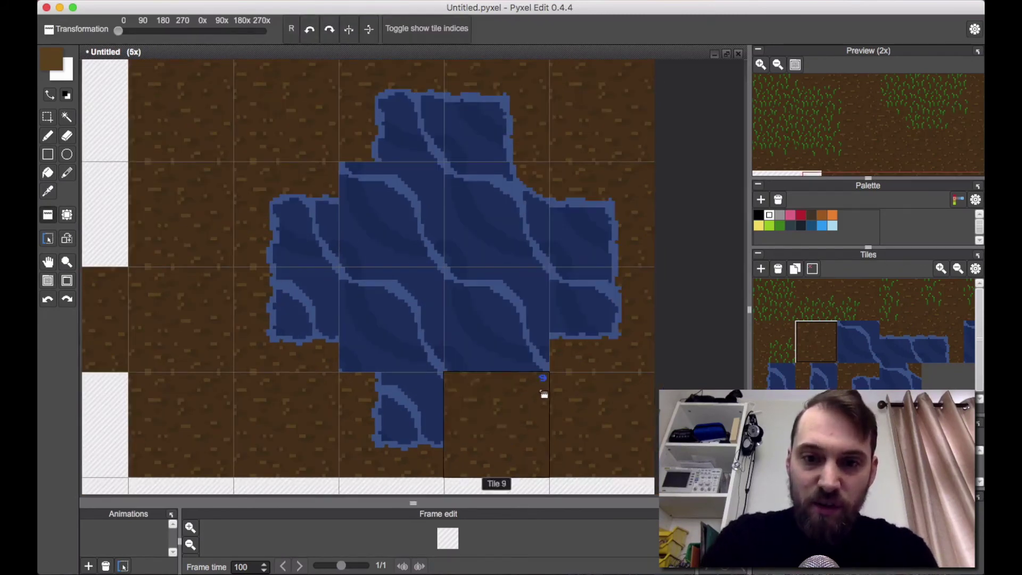
# Duplicate the full-water tile and place the copy in the pond's lower-right inner corner cell.
pyautogui.press('b')
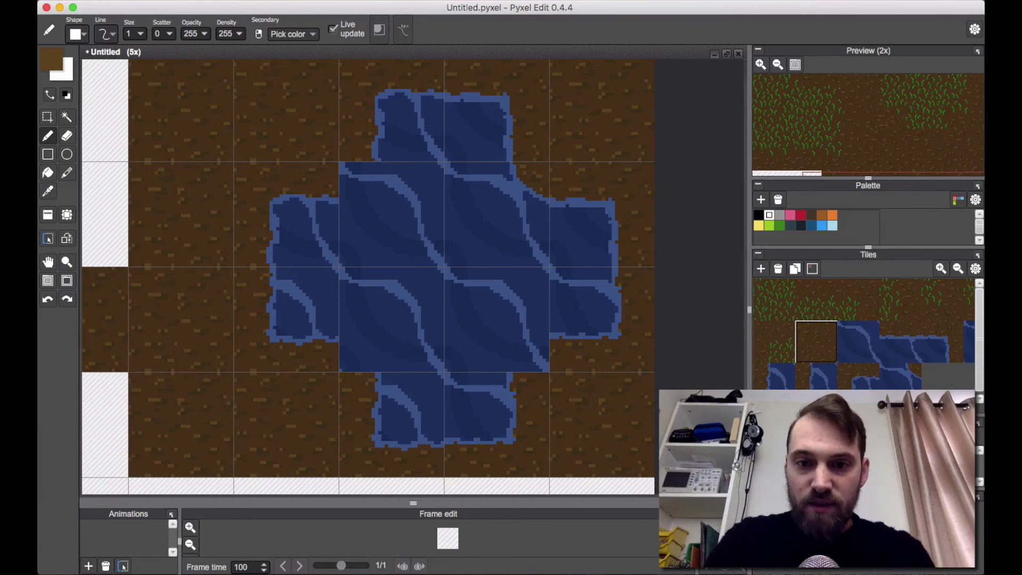
pyautogui.click(859, 340)
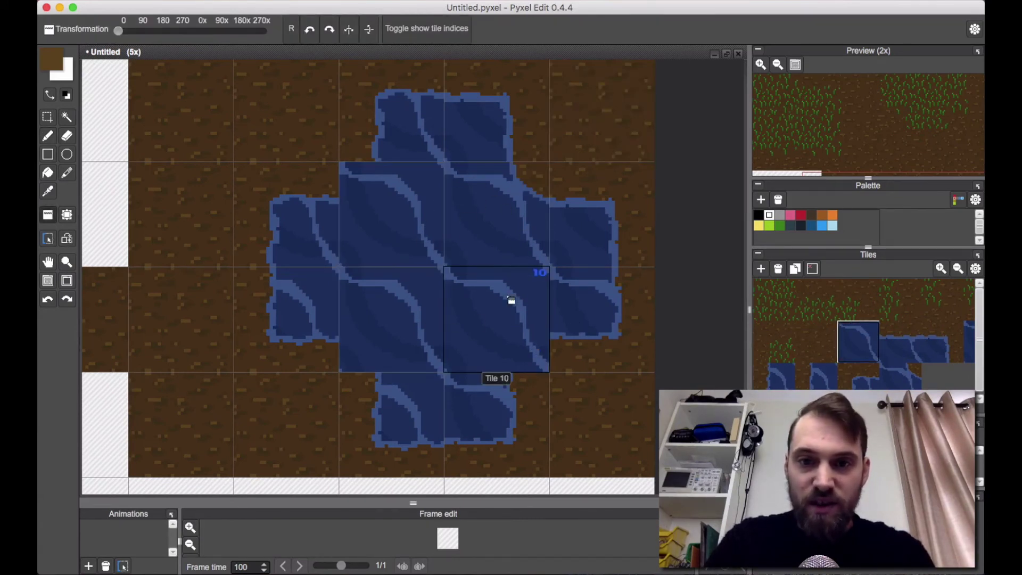
pyautogui.click(799, 272)
pyautogui.click(929, 376)
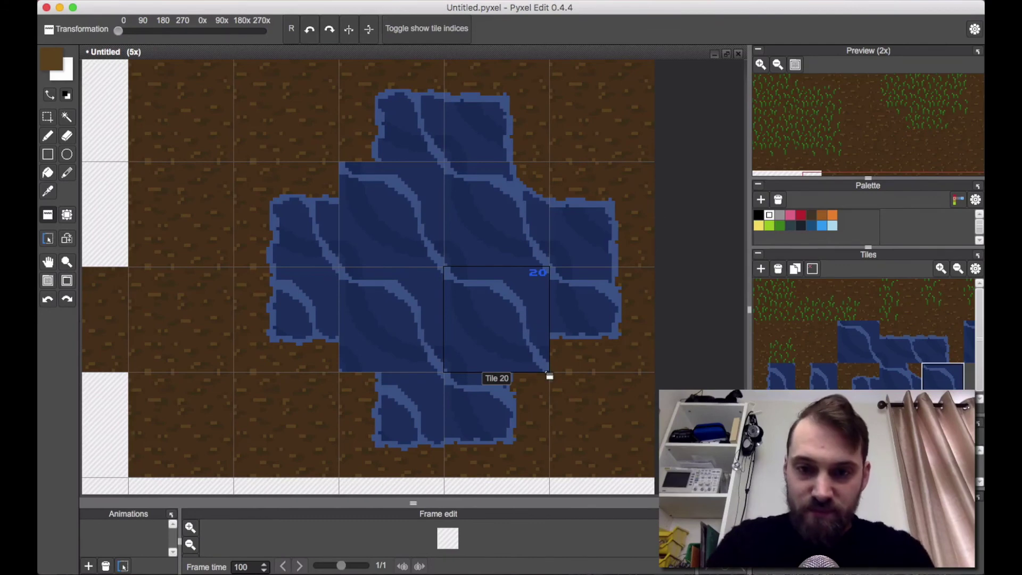
# Outline a curved patch in the copied tile's lower-right corner with the sampled soil brown and fill it.
pyautogui.scroll(8, 550, 376)
pyautogui.press('b')
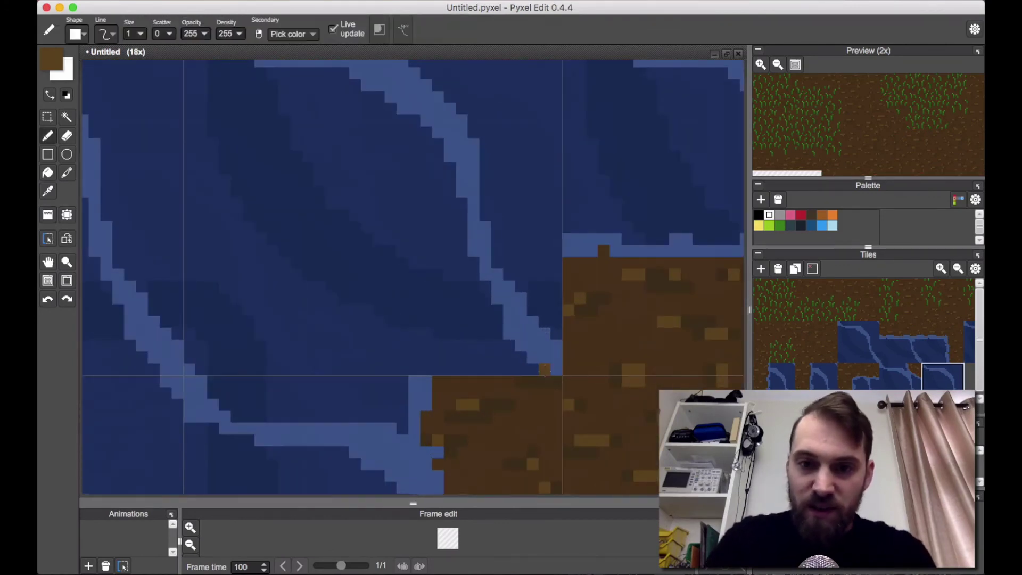
pyautogui.keyDown('alt'); pyautogui.click(583, 352); pyautogui.keyUp('alt')
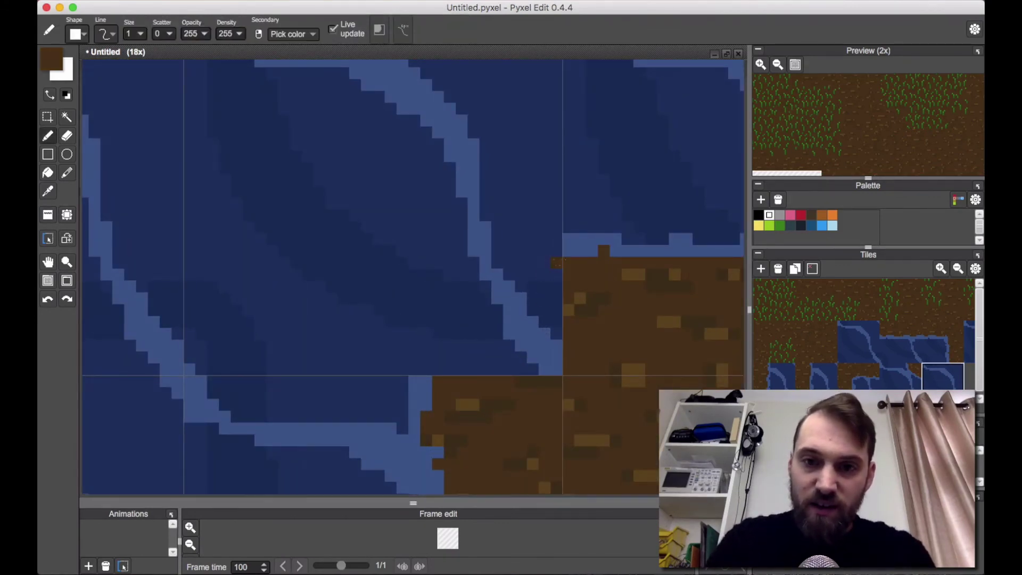
pyautogui.moveTo(535, 262)
pyautogui.mouseDown()
pyautogui.moveTo(486, 301)
pyautogui.moveTo(453, 364)
pyautogui.mouseUp()
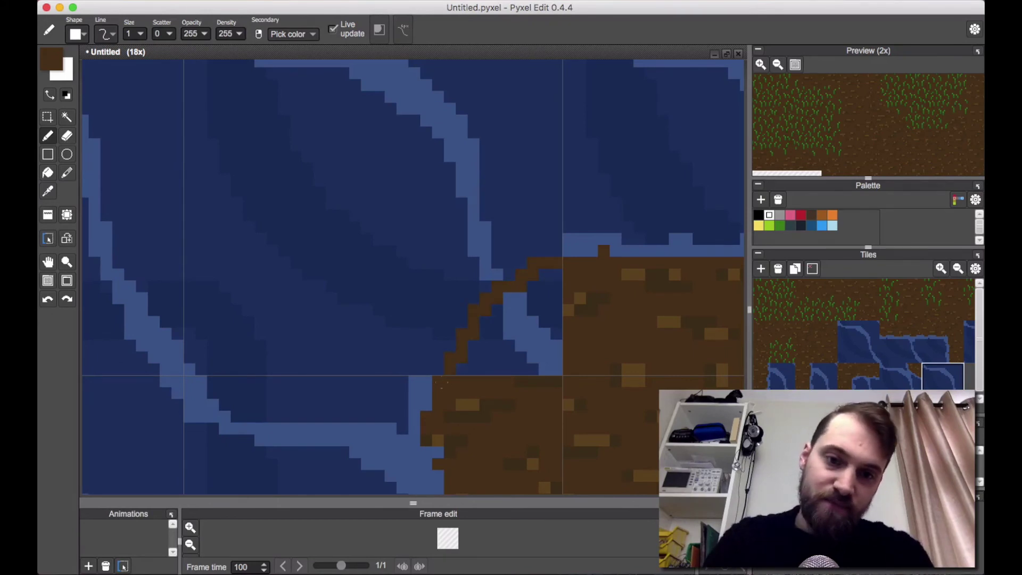
pyautogui.press('f')
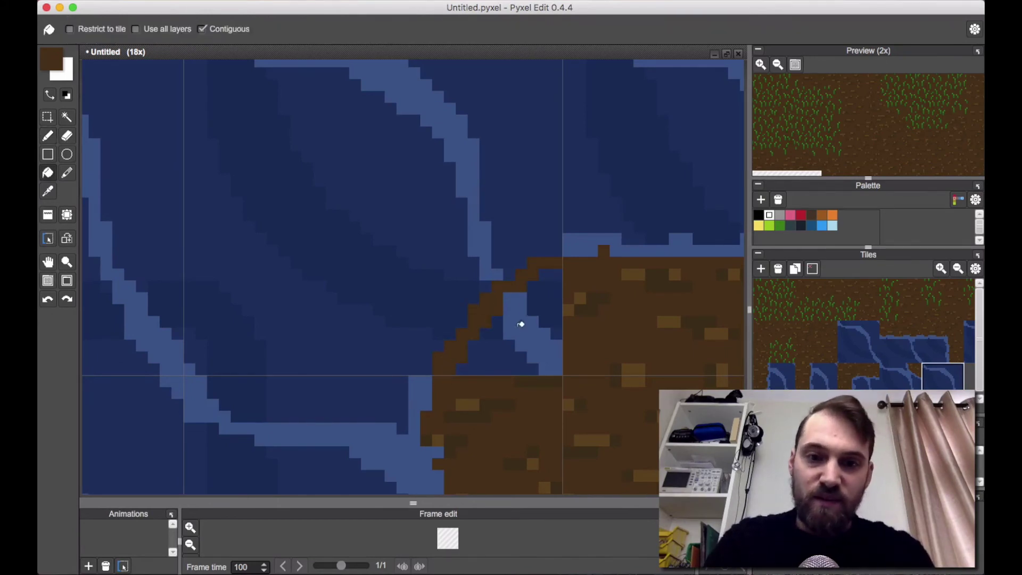
pyautogui.click(515, 323)
pyautogui.click(530, 309)
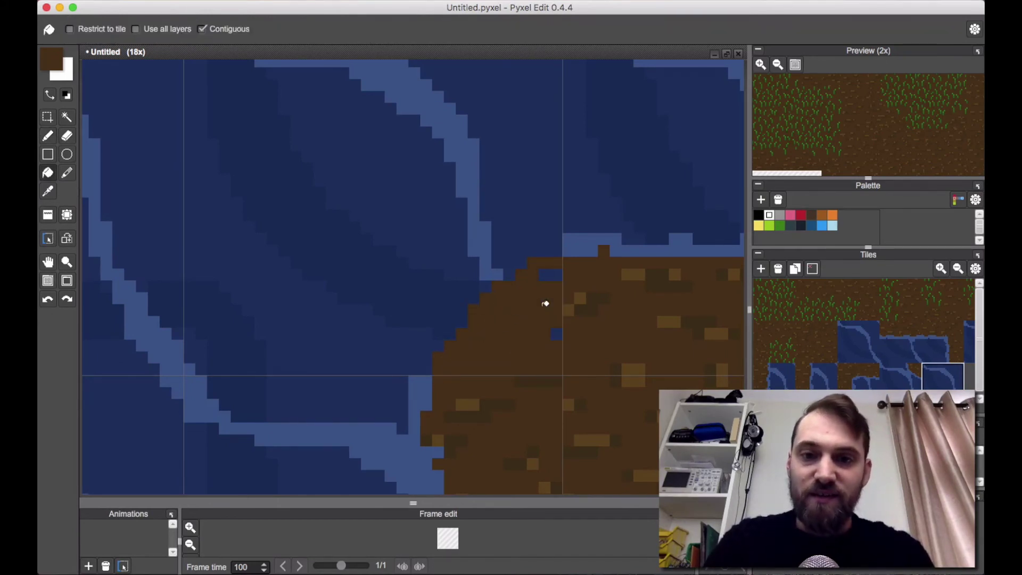
# Draw a light blue shoreline along the lower-right inner soil corner and sample the dark soil speck colour.
pyautogui.rightClick(580, 251)
pyautogui.press('b')
pyautogui.moveTo(556, 251)
pyautogui.mouseDown()
pyautogui.moveTo(501, 278)
pyautogui.moveTo(427, 369)
pyautogui.mouseUp()
pyautogui.click(462, 321)
pyautogui.moveTo(450, 298); pyautogui.dragTo(438, 321)
pyautogui.click(474, 274)
pyautogui.rightClick(592, 307)
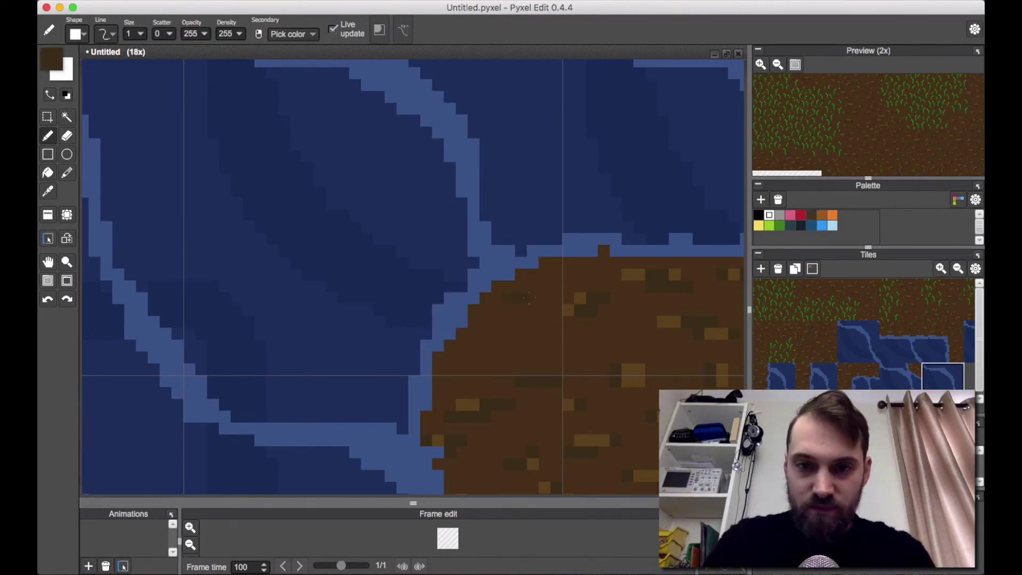
# Speckle the lower-right inner soil corner with dark and light brown specks sampled from the surrounding soil.
pyautogui.moveTo(509, 298); pyautogui.dragTo(545, 323)
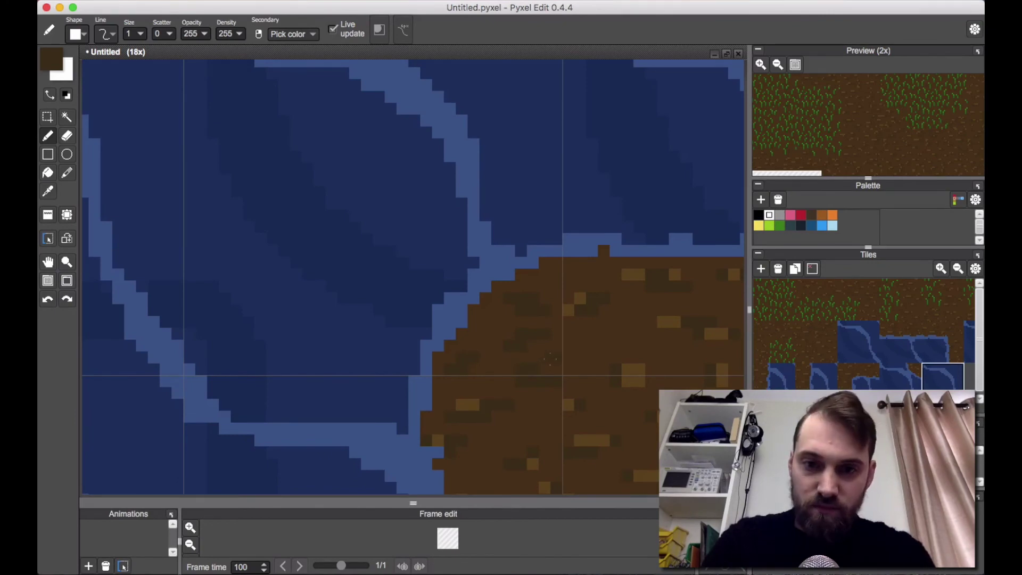
pyautogui.keyDown('alt'); pyautogui.click(580, 299); pyautogui.keyUp('alt')
pyautogui.click(519, 299)
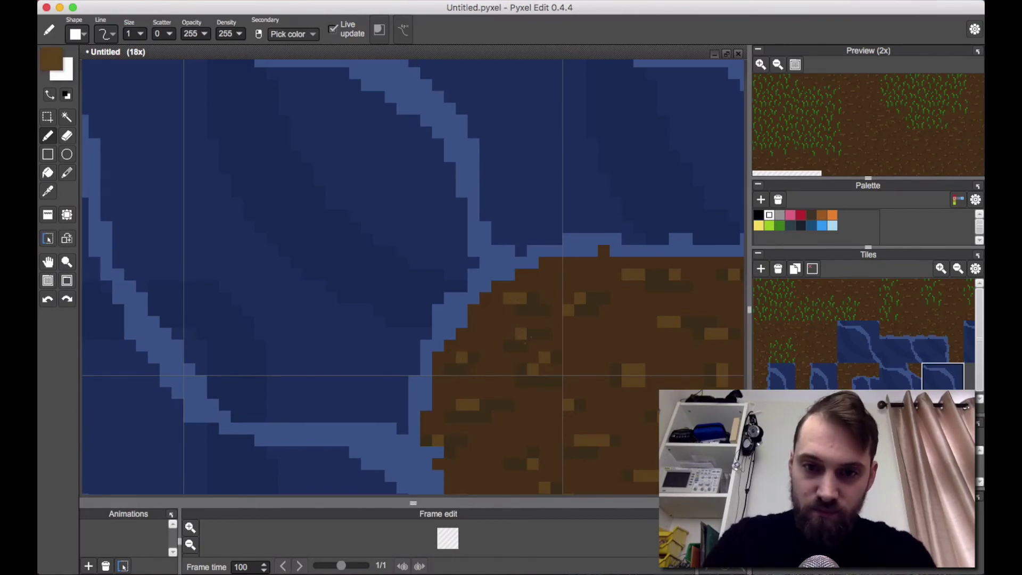
pyautogui.click(533, 335)
pyautogui.rightClick(652, 381)
pyautogui.moveTo(640, 381); pyautogui.dragTo(628, 381)
# Duplicate the full-water tile and place the copy in the pond's lower-left inner corner cell.
pyautogui.scroll(-5, 660, 378)
pyautogui.press('space')
pyautogui.moveTo(618, 422)
pyautogui.mouseDown()
pyautogui.moveTo(611, 387)
pyautogui.moveTo(606, 409)
pyautogui.moveTo(577, 399)
pyautogui.moveTo(675, 384)
pyautogui.mouseUp()
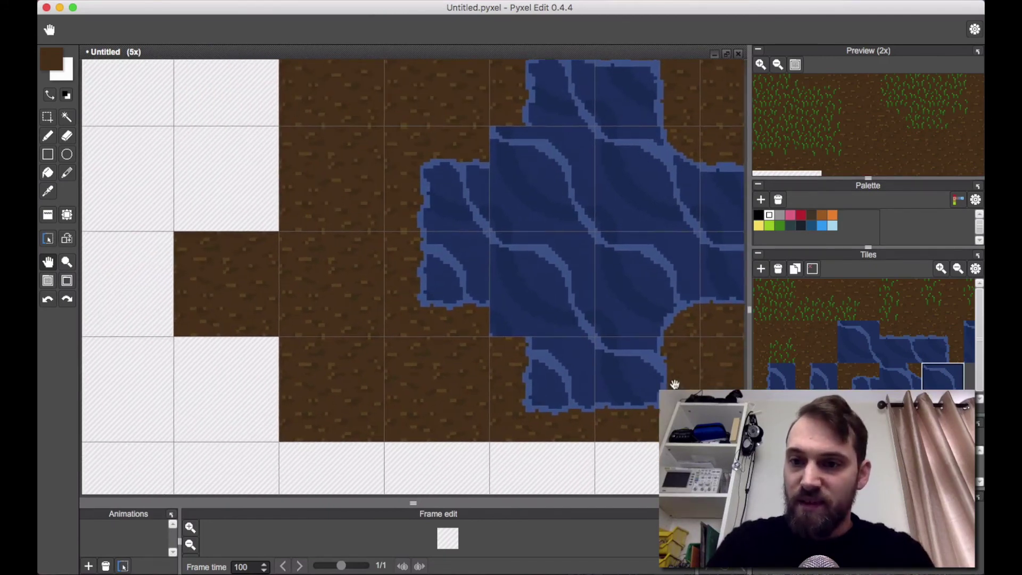
pyautogui.click(844, 343)
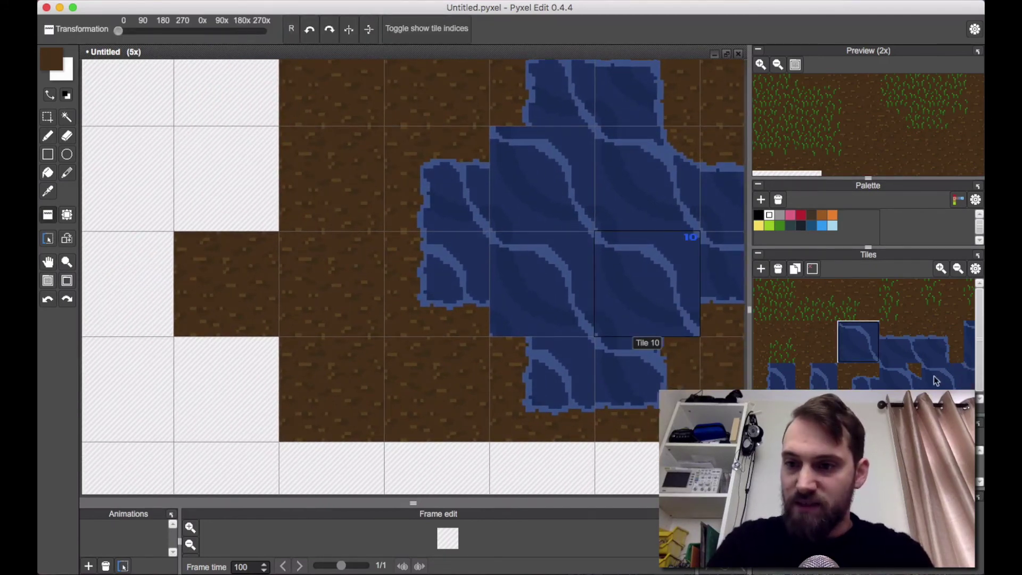
pyautogui.click(970, 379)
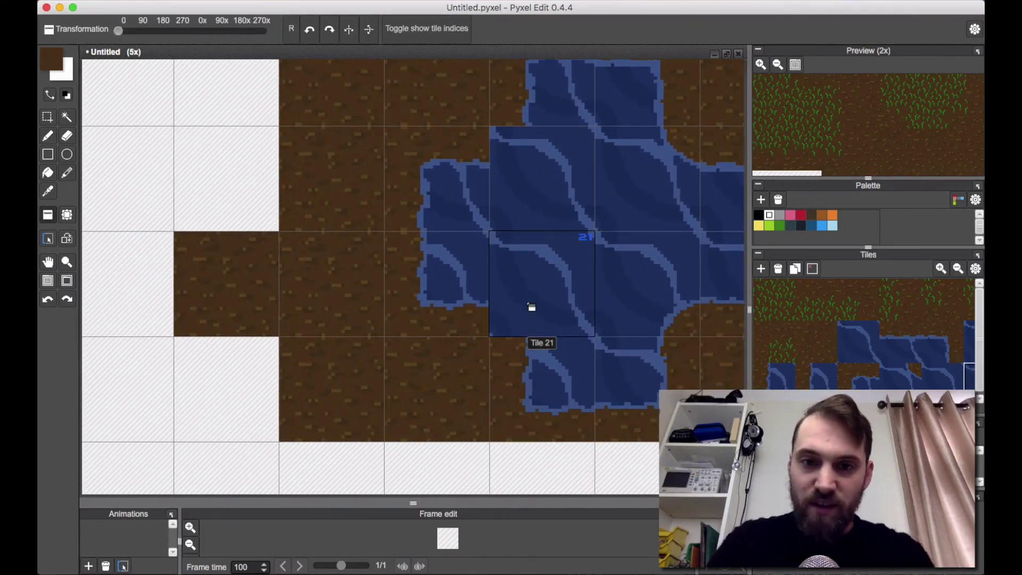
pyautogui.scroll(4, 531, 307)
# Outline a curved patch in the copied tile's lower-left corner with soil brown and fill it.
pyautogui.press('b')
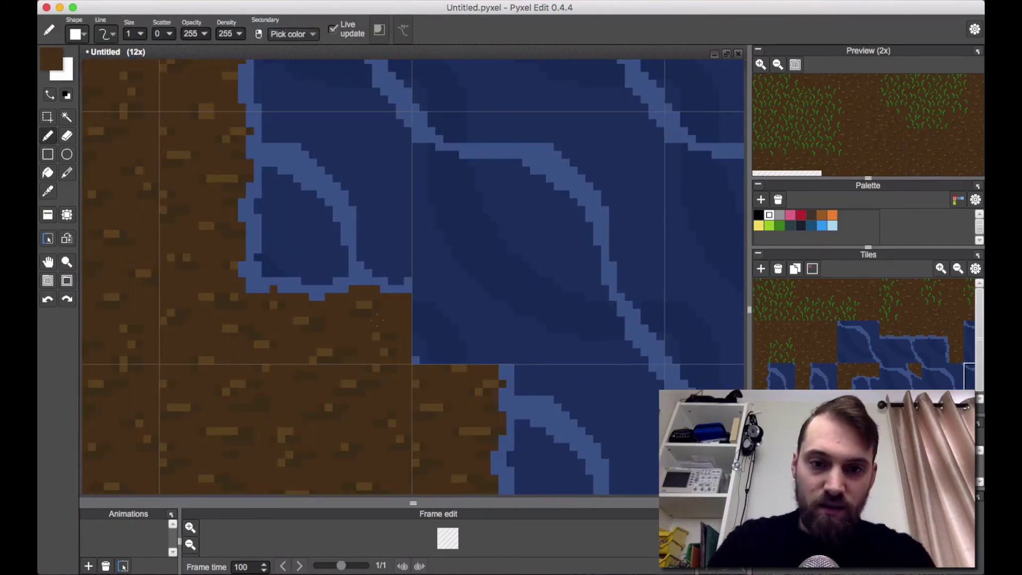
pyautogui.moveTo(420, 296); pyautogui.dragTo(464, 306)
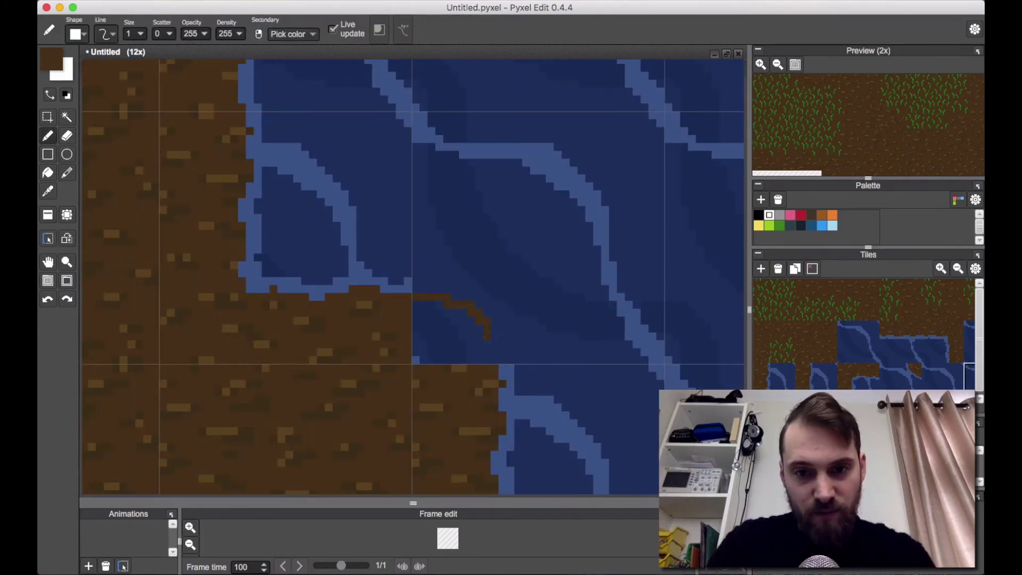
pyautogui.press('g')
pyautogui.click(453, 340)
pyautogui.moveTo(493, 338)
pyautogui.mouseDown()
pyautogui.moveTo(502, 361)
pyautogui.moveTo(416, 289)
pyautogui.moveTo(440, 301)
pyautogui.moveTo(441, 318)
pyautogui.mouseUp()
pyautogui.click(417, 361)
# Draw a light blue shoreline along the lower-left inner soil corner and add dark and light soil specks.
pyautogui.press('b')
pyautogui.rightClick(507, 371)
pyautogui.scroll(4, 439, 349)
pyautogui.rightClick(320, 318)
pyautogui.rightClick(294, 318)
pyautogui.click(478, 280)
# Duplicate the full-water tile and place the copy in the pond's upper-left inner corner cell.
pyautogui.scroll(-7, 484, 346)
pyautogui.press('space')
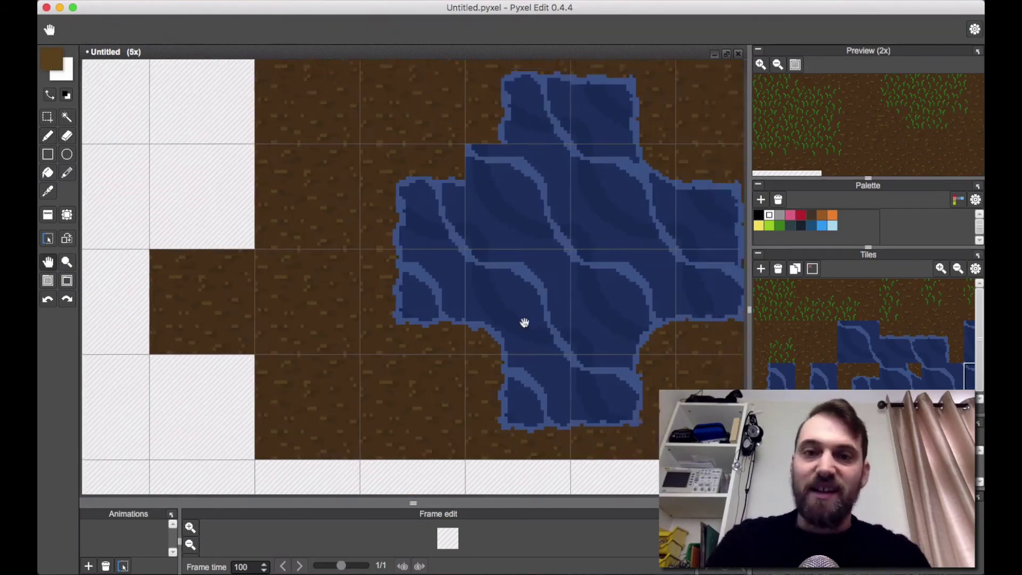
pyautogui.moveTo(524, 322); pyautogui.dragTo(503, 386)
pyautogui.scroll(3, 422, 273)
pyautogui.press('t')
pyautogui.rightClick(422, 274)
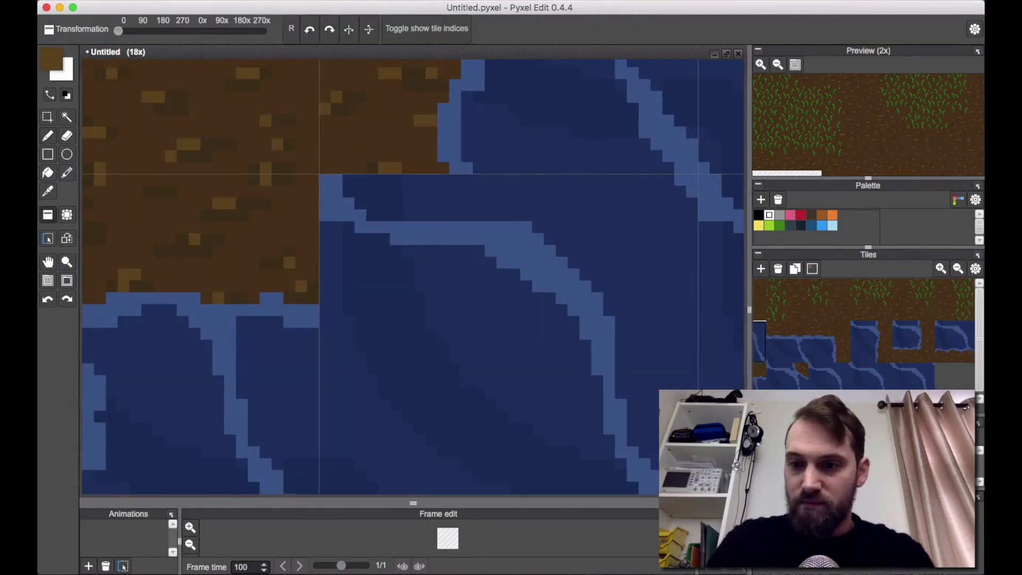
# Paint a curved soil patch in the copied tile's upper-left corner, with a light blue shoreline and dark and light specks.
pyautogui.press('b')
pyautogui.rightClick(313, 277)
pyautogui.press('g')
pyautogui.click(372, 197)
pyautogui.press('b')
pyautogui.moveTo(325, 298)
pyautogui.mouseDown()
pyautogui.moveTo(443, 180)
pyautogui.moveTo(449, 192)
pyautogui.mouseUp()
pyautogui.moveTo(348, 192); pyautogui.dragTo(361, 192)
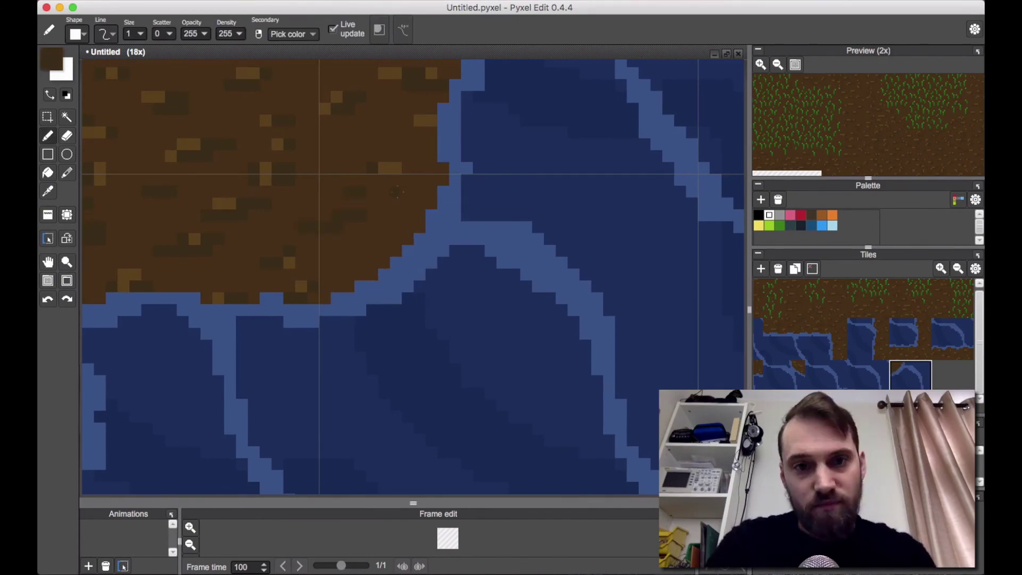
# Lay full-water tiles along the map's bottom row and up into its lower-left corner.
pyautogui.scroll(-5, 413, 215)
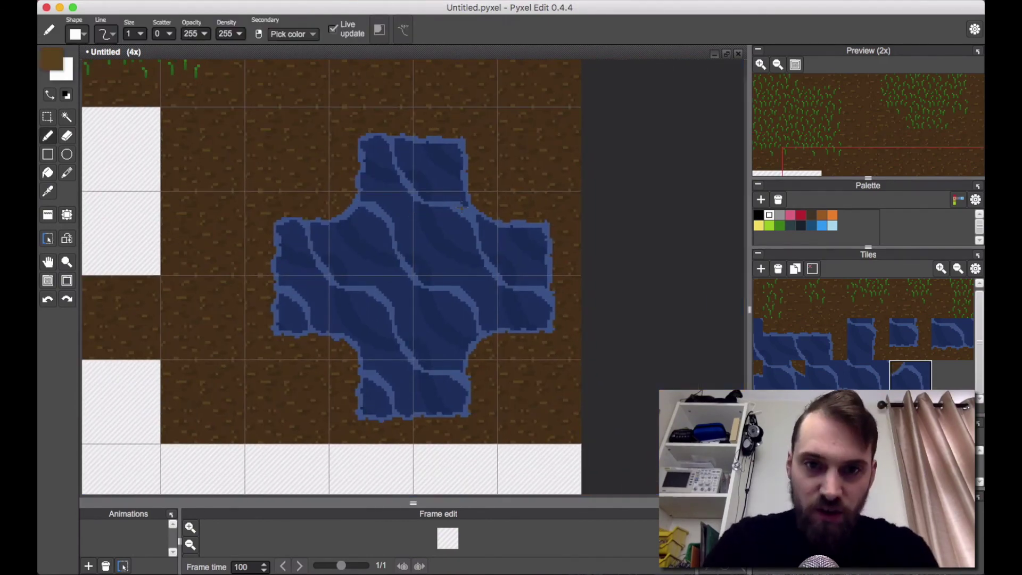
pyautogui.scroll(-3, 462, 207)
pyautogui.press('space')
pyautogui.moveTo(451, 200)
pyautogui.mouseDown()
pyautogui.moveTo(410, 264)
pyautogui.moveTo(470, 223)
pyautogui.moveTo(495, 187)
pyautogui.moveTo(490, 213)
pyautogui.mouseUp()
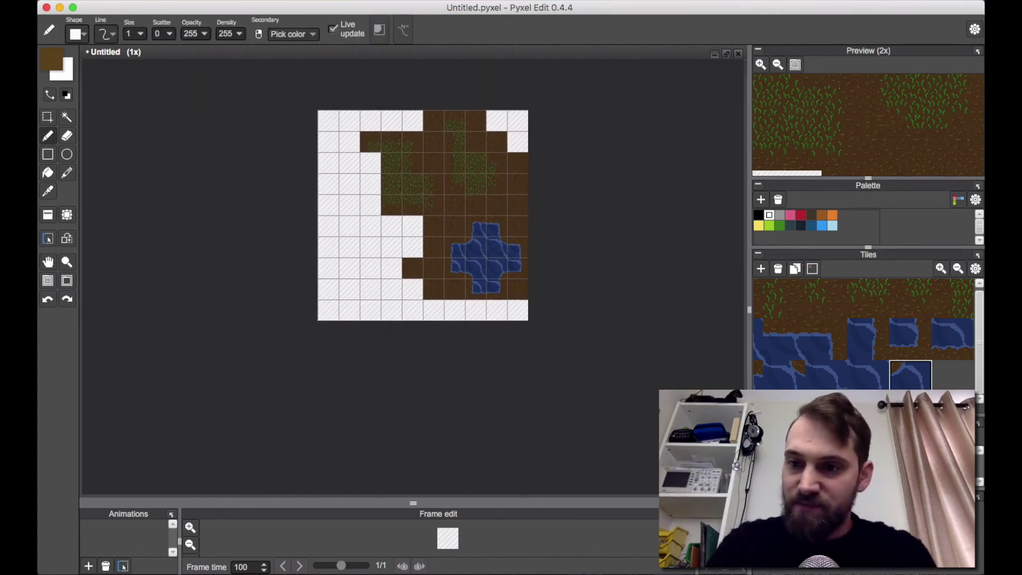
pyautogui.click(916, 381)
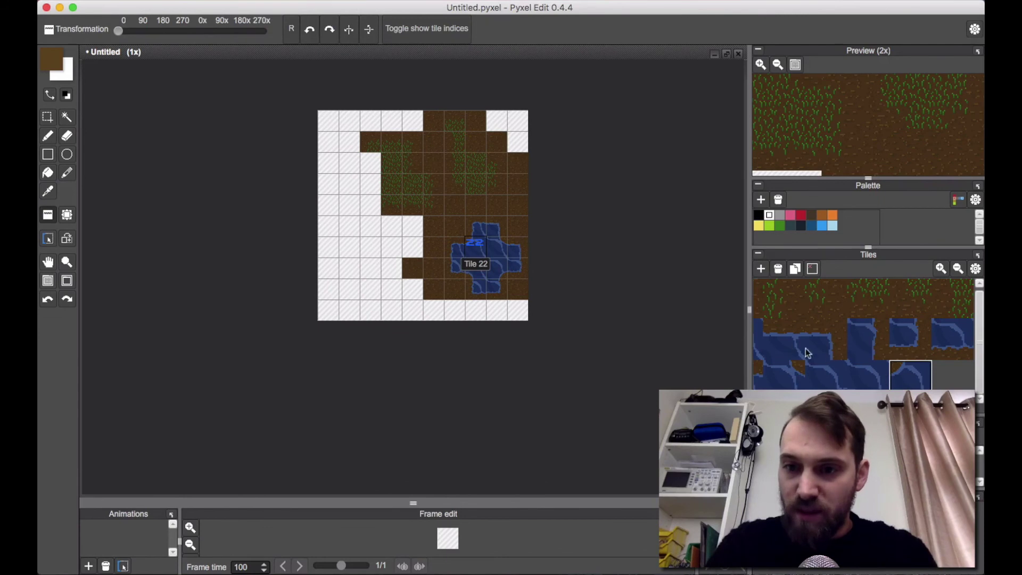
pyautogui.moveTo(873, 407); pyautogui.dragTo(803, 406)
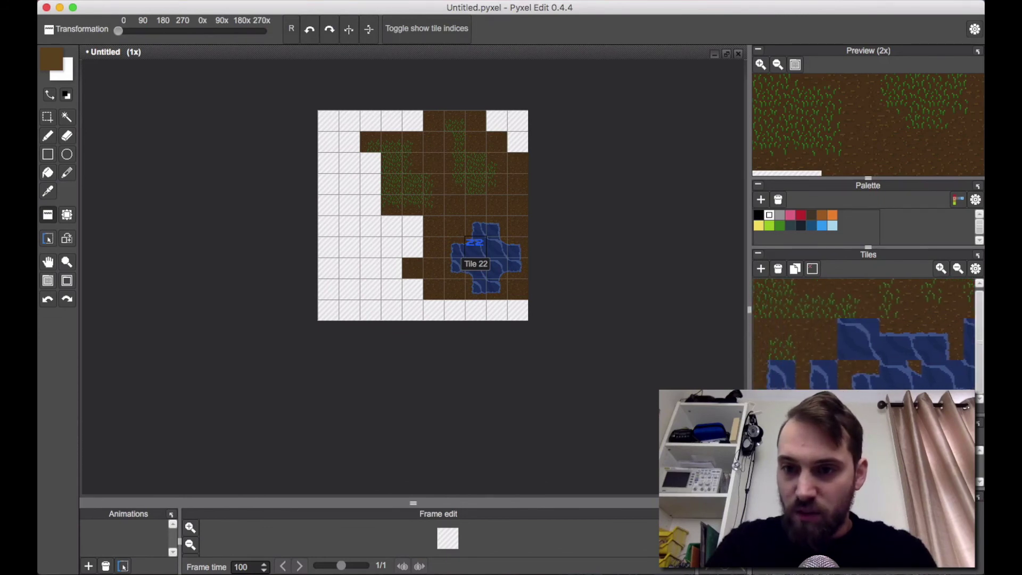
pyautogui.click(844, 347)
pyautogui.moveTo(519, 314)
pyautogui.mouseDown()
pyautogui.moveTo(327, 293)
pyautogui.moveTo(349, 268)
pyautogui.mouseUp()
pyautogui.scroll(3, 434, 304)
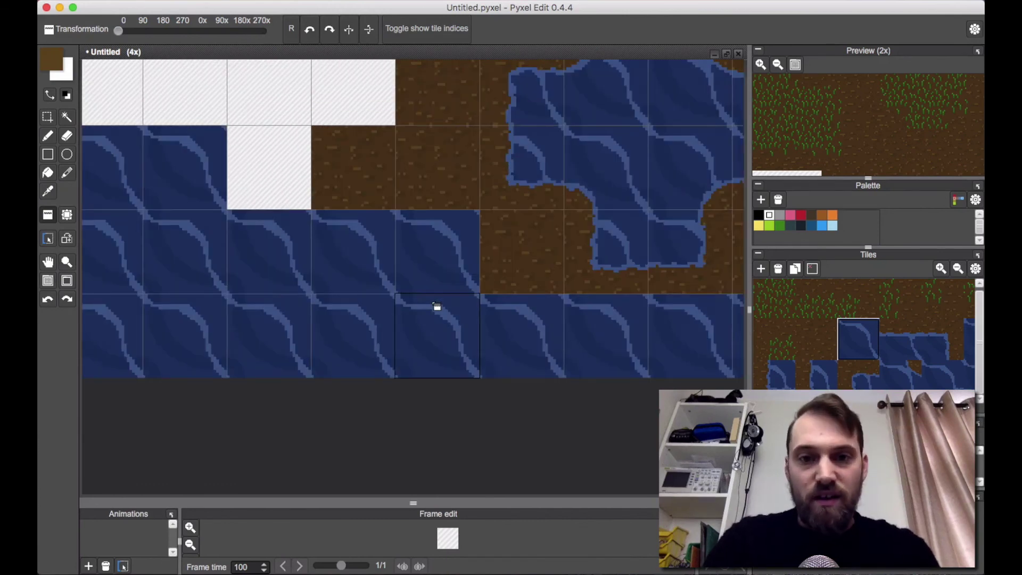
pyautogui.hscroll(5, 437, 306)
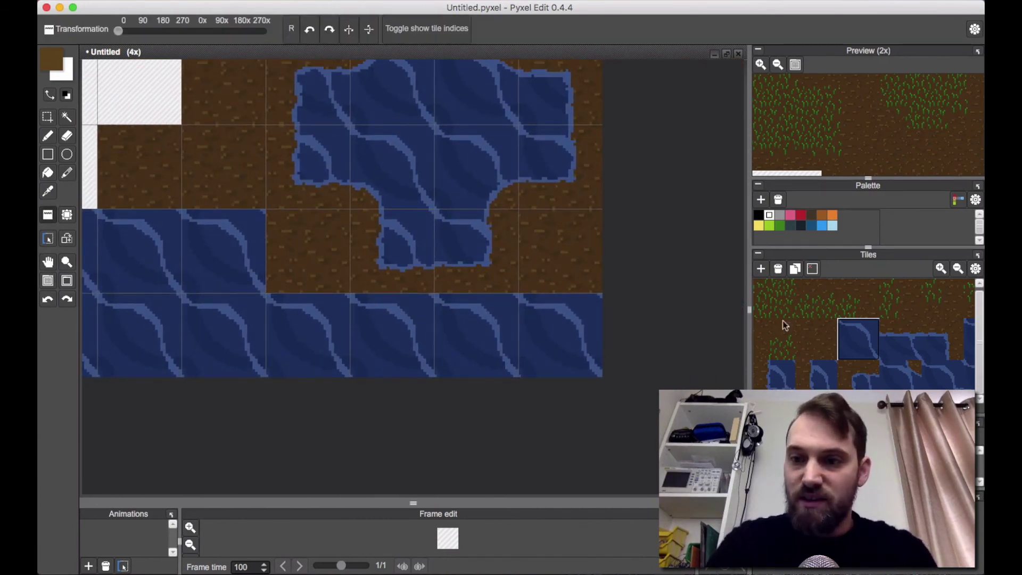
# Replace the pond's two lowest tiles with straight bottom-edge shore tiles.
pyautogui.scroll(-2, 842, 367)
pyautogui.click(951, 351)
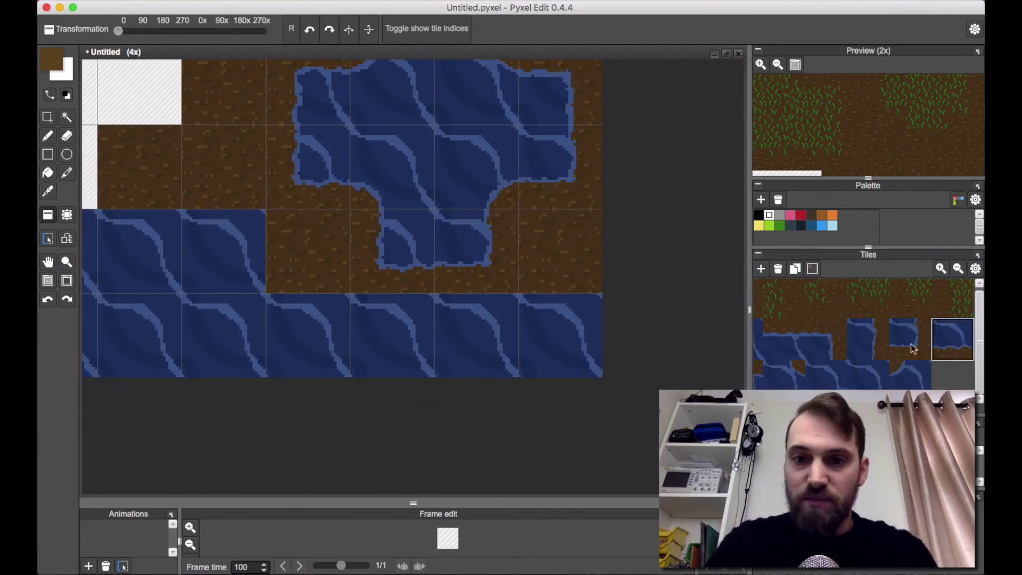
pyautogui.click(441, 270)
pyautogui.click(355, 270)
pyautogui.hscroll(-3, 852, 347)
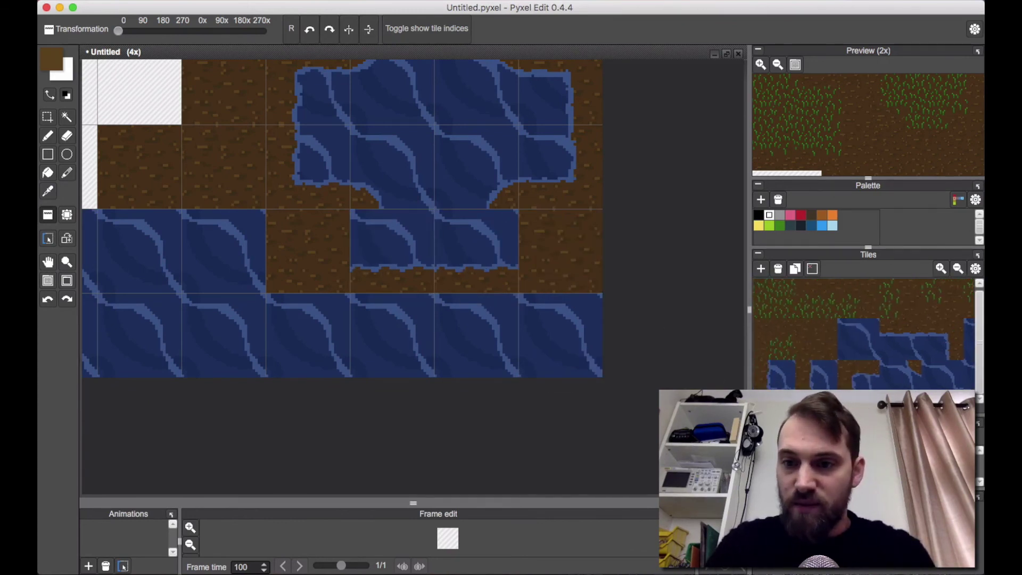
# Place four top-edge shore tiles in the row above the bottom water strip, at its right end.
pyautogui.click(855, 341)
pyautogui.click(554, 270)
pyautogui.moveTo(455, 272); pyautogui.dragTo(331, 263)
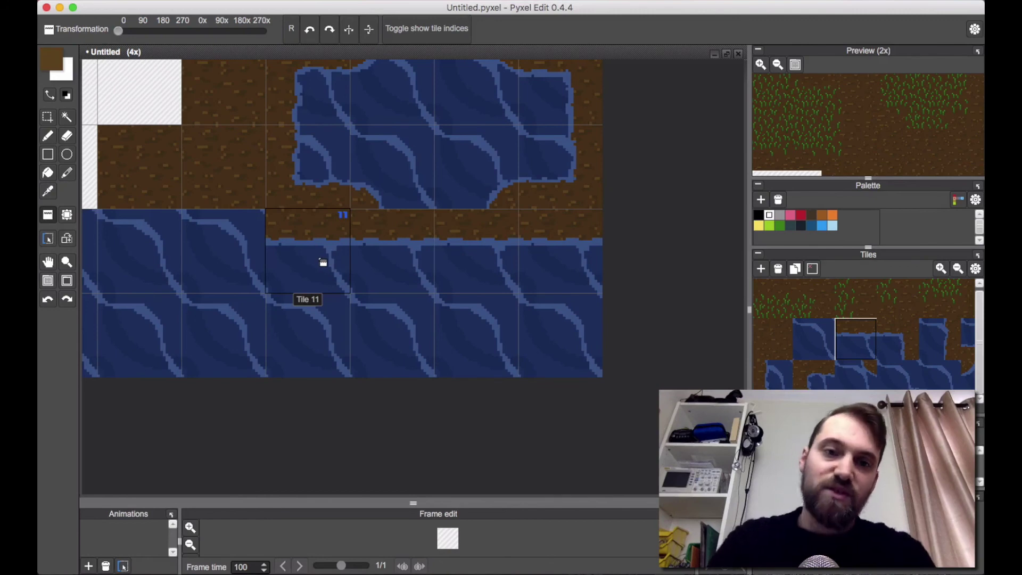
# Cover the remaining pond and the empty cells around the crop fields with plain soil tiles.
pyautogui.press('space')
pyautogui.moveTo(417, 246); pyautogui.dragTo(498, 370)
pyautogui.rightClick(314, 291)
pyautogui.moveTo(392, 290)
pyautogui.mouseDown()
pyautogui.moveTo(486, 200)
pyautogui.moveTo(424, 230)
pyautogui.moveTo(595, 161)
pyautogui.moveTo(617, 207)
pyautogui.mouseUp()
pyautogui.scroll(-3, 367, 256)
pyautogui.moveTo(330, 242); pyautogui.dragTo(245, 117)
pyautogui.moveTo(414, 116); pyautogui.dragTo(435, 138)
# Paint full-water tiles up the map's left edge, in both top corners and along the right edge.
pyautogui.click(813, 340)
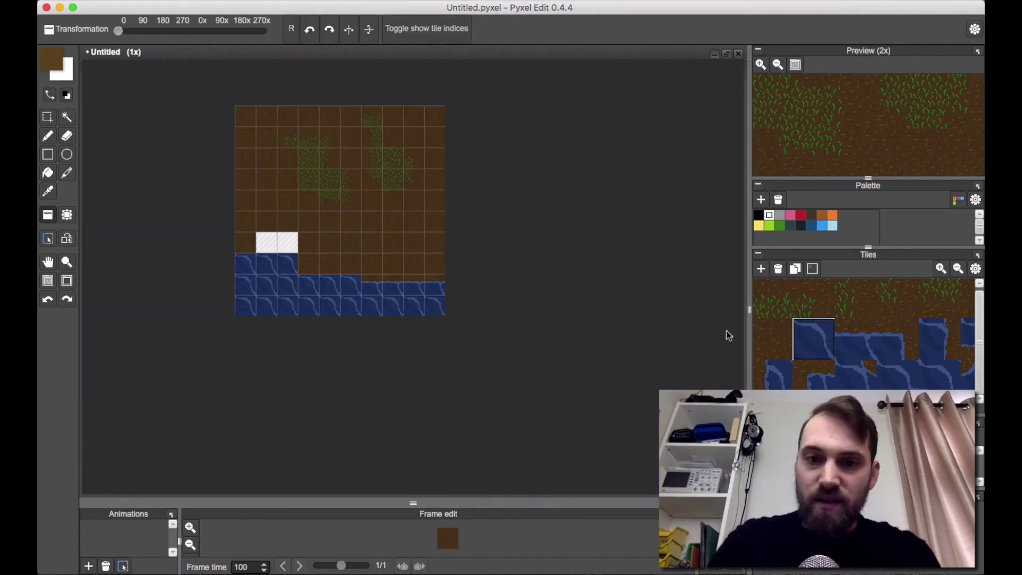
pyautogui.moveTo(246, 243); pyautogui.dragTo(290, 116)
pyautogui.moveTo(414, 116); pyautogui.dragTo(415, 221)
pyautogui.scroll(1, 398, 197)
pyautogui.scroll(-1, 270, 167)
pyautogui.scroll(2, 279, 172)
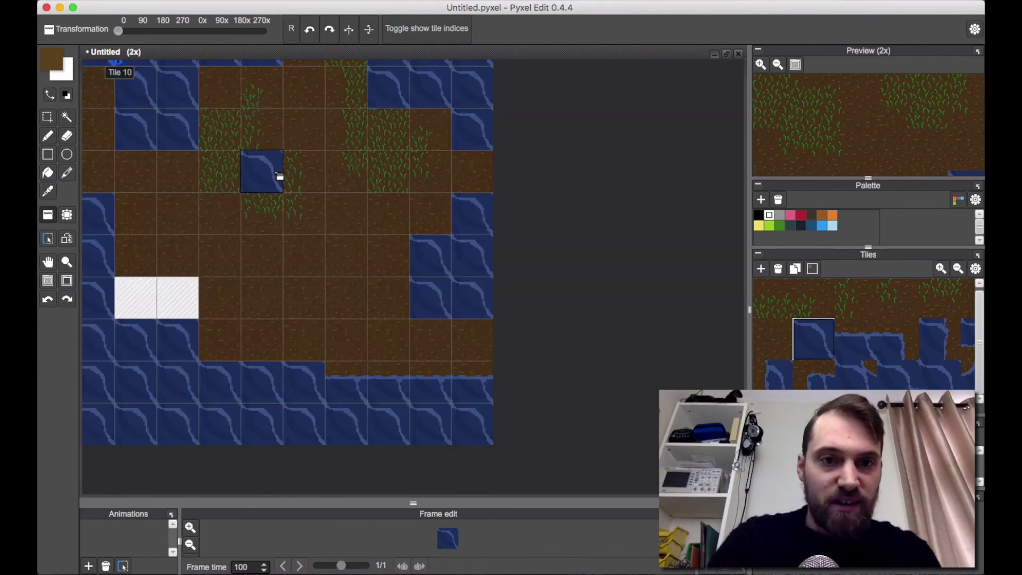
pyautogui.scroll(-5, 219, 160)
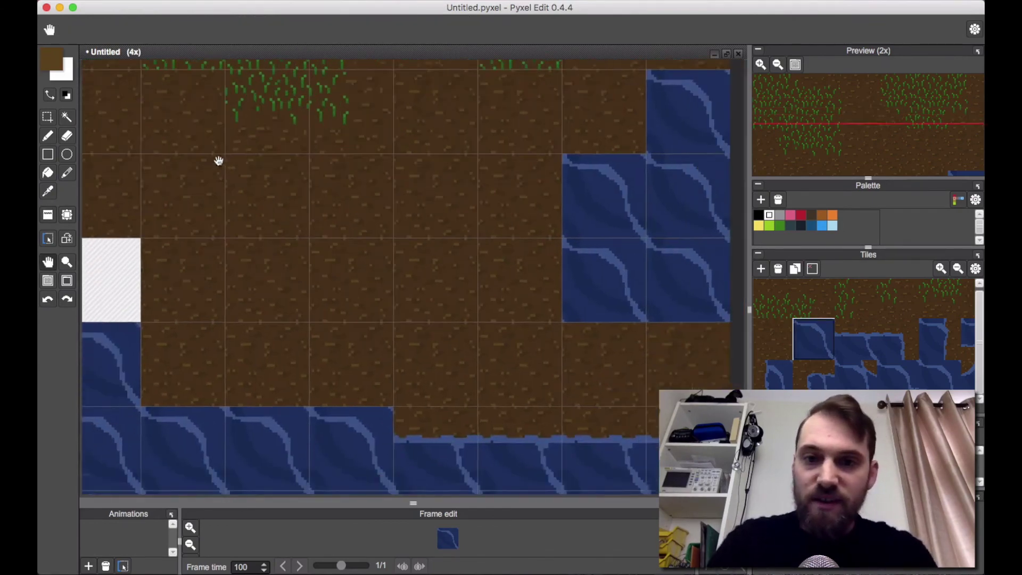
# Shape the right-edge water patch with two top-left corner tiles and a bottom-left corner tile.
pyautogui.click(875, 332)
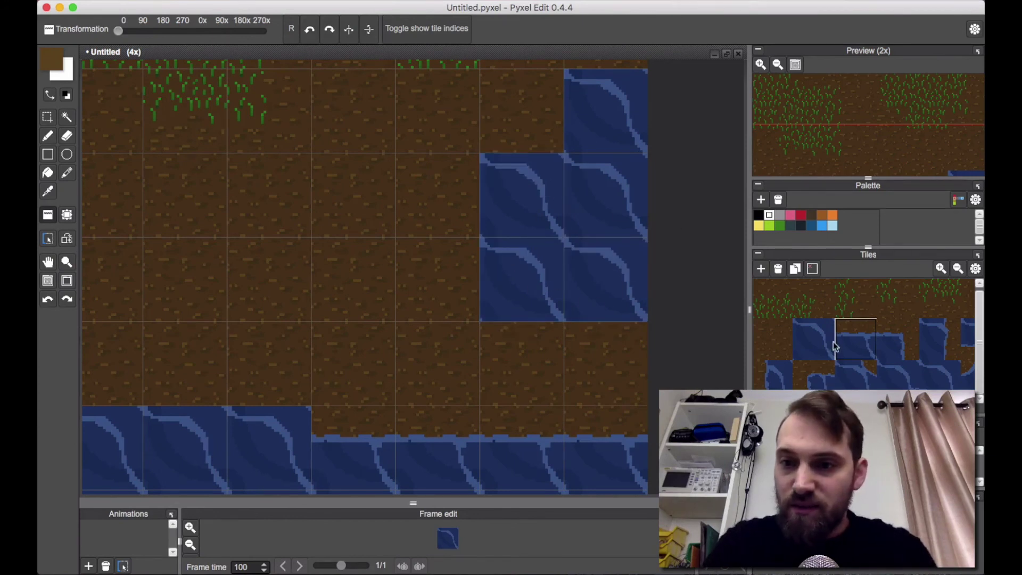
pyautogui.click(818, 370)
pyautogui.click(534, 230)
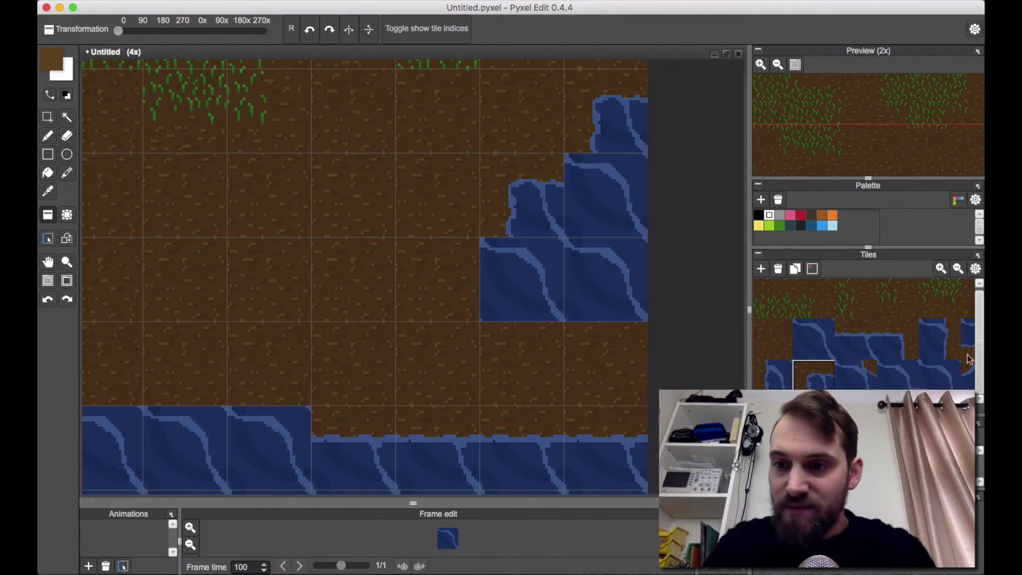
pyautogui.hscroll(-2, 852, 346)
pyautogui.click(817, 379)
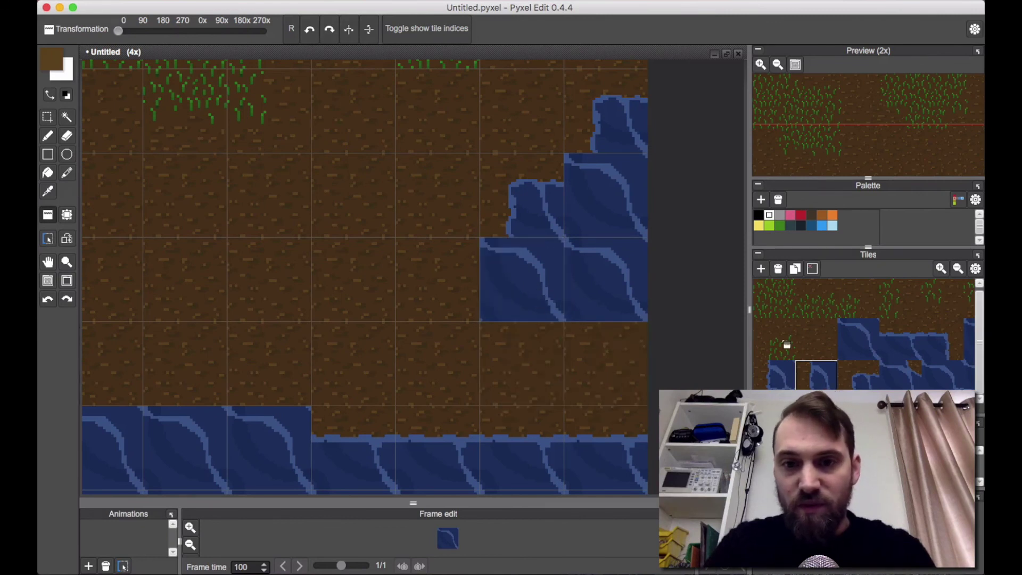
pyautogui.click(770, 382)
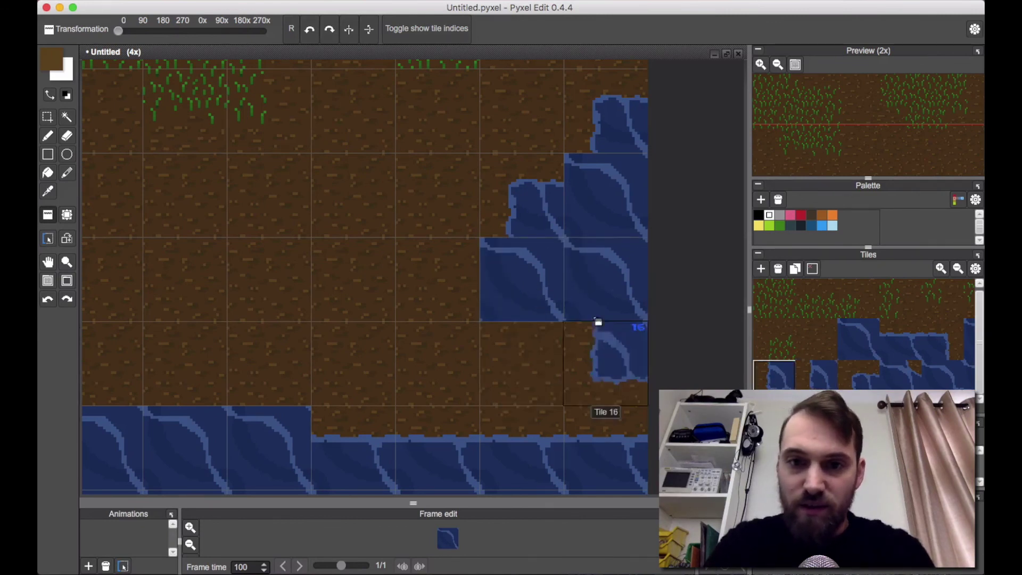
pyautogui.click(532, 297)
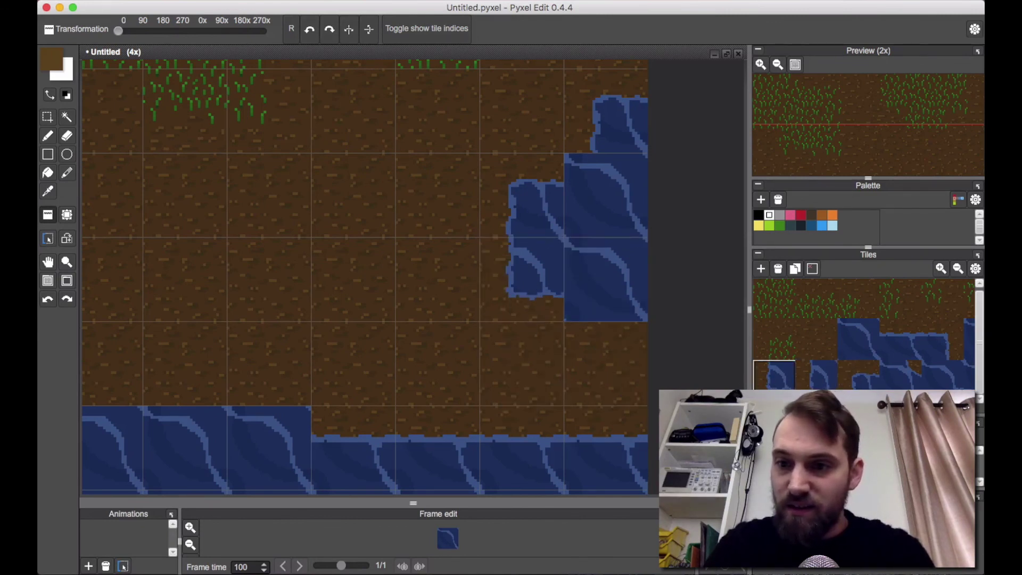
# Add a bottom-edge tile and an upper-left inner-corner tile to complete the right-edge water patch.
pyautogui.scroll(-2, 983, 335)
pyautogui.click(595, 282)
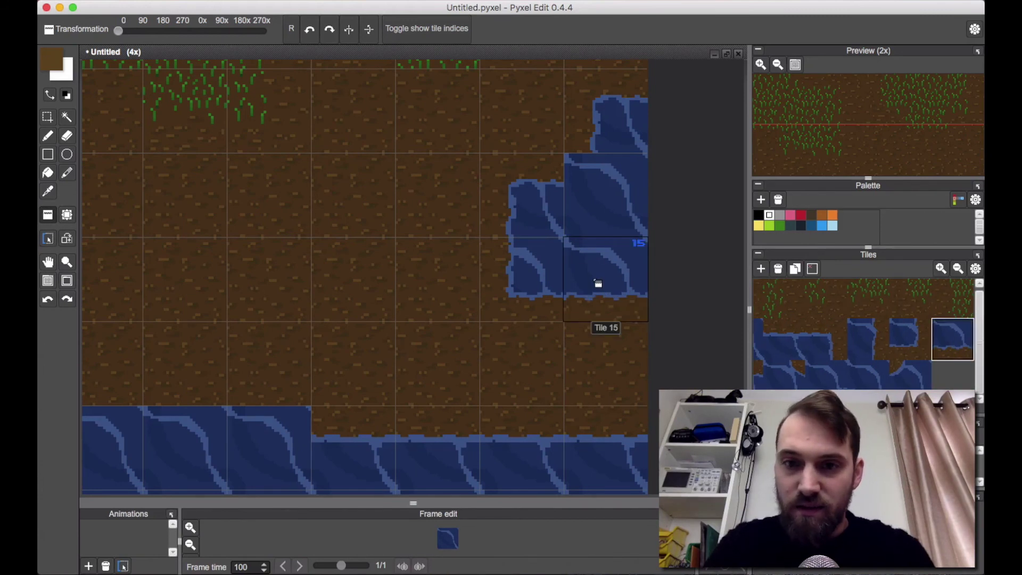
pyautogui.click(586, 186)
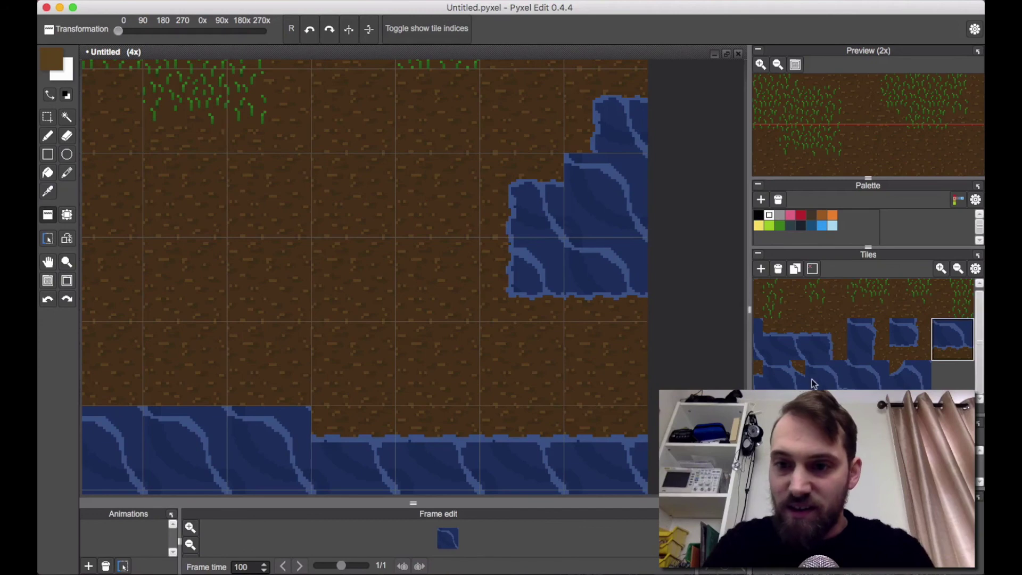
pyautogui.click(923, 375)
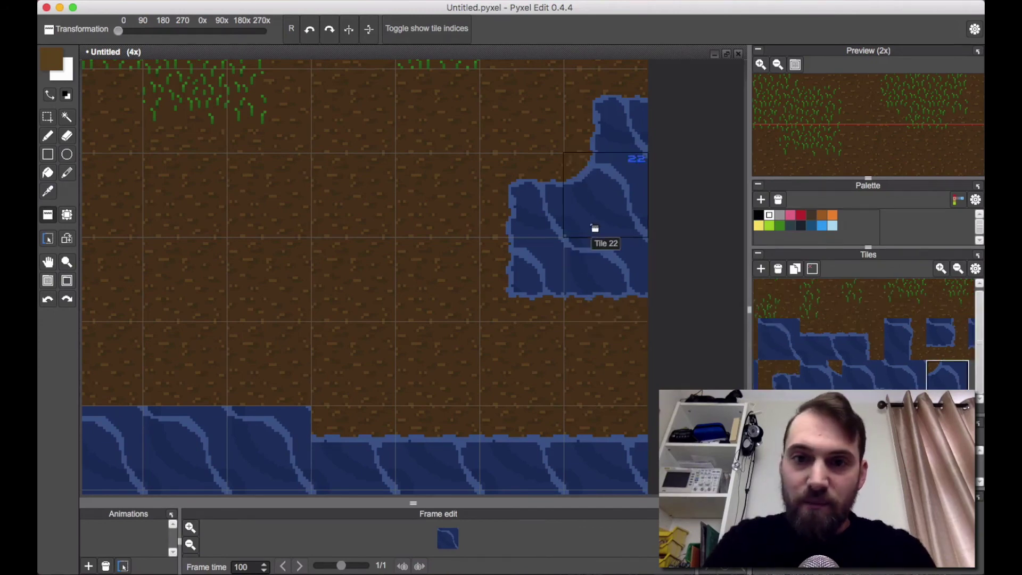
pyautogui.click(595, 228)
# Extend the top-edge shore tiles along the bottom water strip and into the first empty cell near the left edge.
pyautogui.click(878, 346)
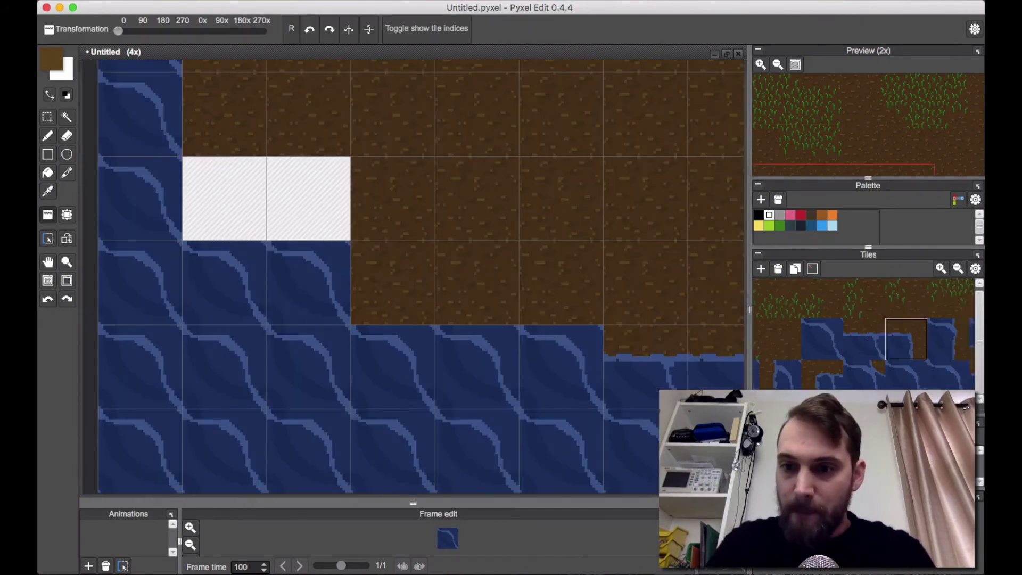
pyautogui.moveTo(561, 367); pyautogui.dragTo(393, 367)
pyautogui.click(224, 198)
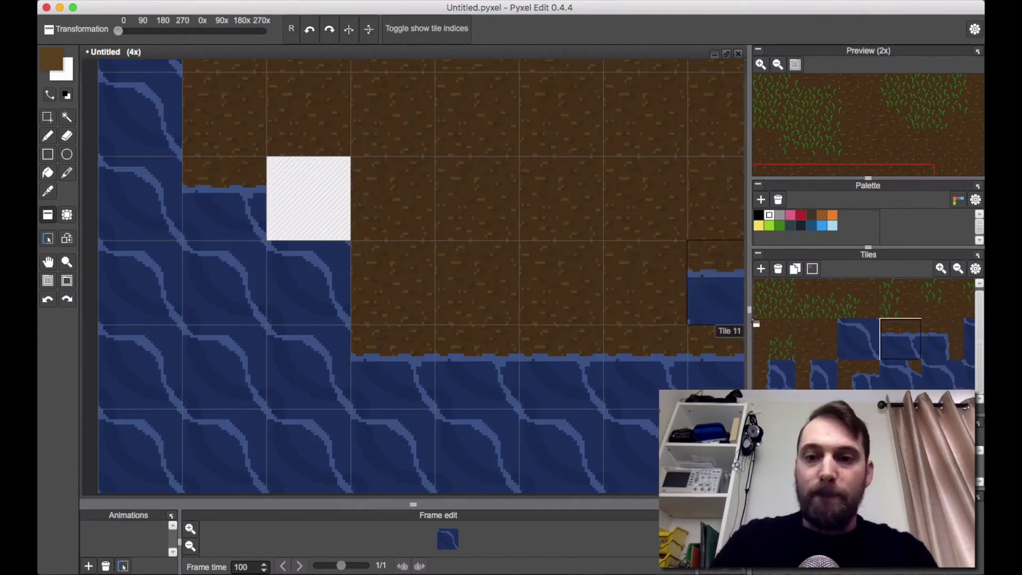
# Border the lower-left water area with matching shore edge, outer-corner and inner-corner tiles.
pyautogui.scroll(1, 618, 304)
pyautogui.click(380, 133)
pyautogui.click(784, 374)
pyautogui.click(362, 298)
pyautogui.click(826, 340)
pyautogui.click(362, 87)
pyautogui.moveTo(596, 133)
pyautogui.mouseDown()
pyautogui.moveTo(550, 326)
pyautogui.moveTo(475, 454)
pyautogui.mouseUp()
# Border the water areas along the top of the map with matching edge, outer-corner and inner-corner tiles.
pyautogui.click(953, 339)
pyautogui.click(233, 153)
pyautogui.click(547, 177)
pyautogui.click(903, 339)
pyautogui.click(446, 186)
pyautogui.moveTo(713, 319)
pyautogui.mouseDown()
pyautogui.moveTo(657, 272)
pyautogui.moveTo(417, 182)
pyautogui.mouseUp()
pyautogui.click(867, 374)
pyautogui.click(520, 257)
pyautogui.click(816, 377)
pyautogui.scroll(-3, 472, 251)
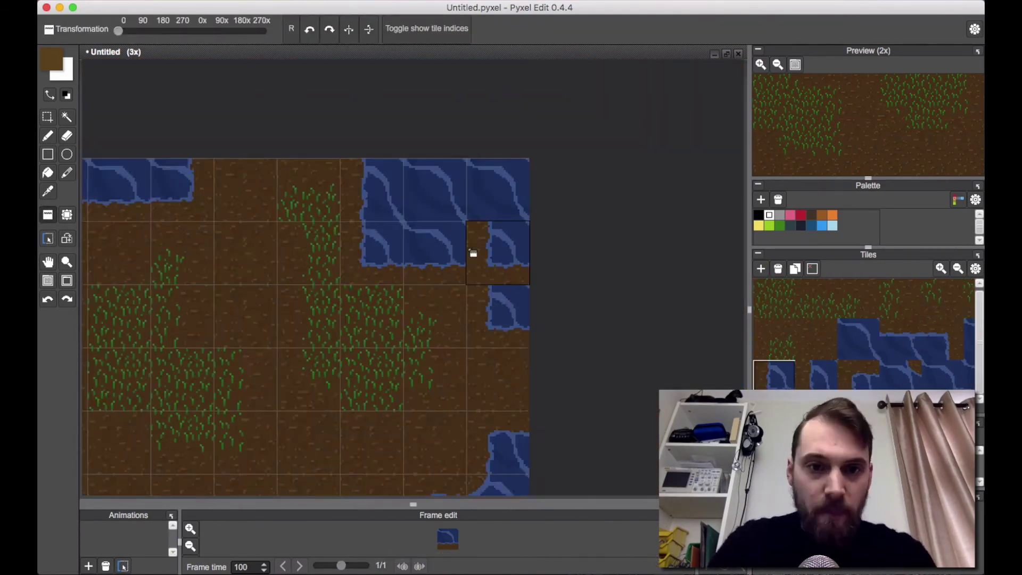
pyautogui.hscroll(2, 518, 219)
pyautogui.moveTo(496, 222); pyautogui.dragTo(511, 198)
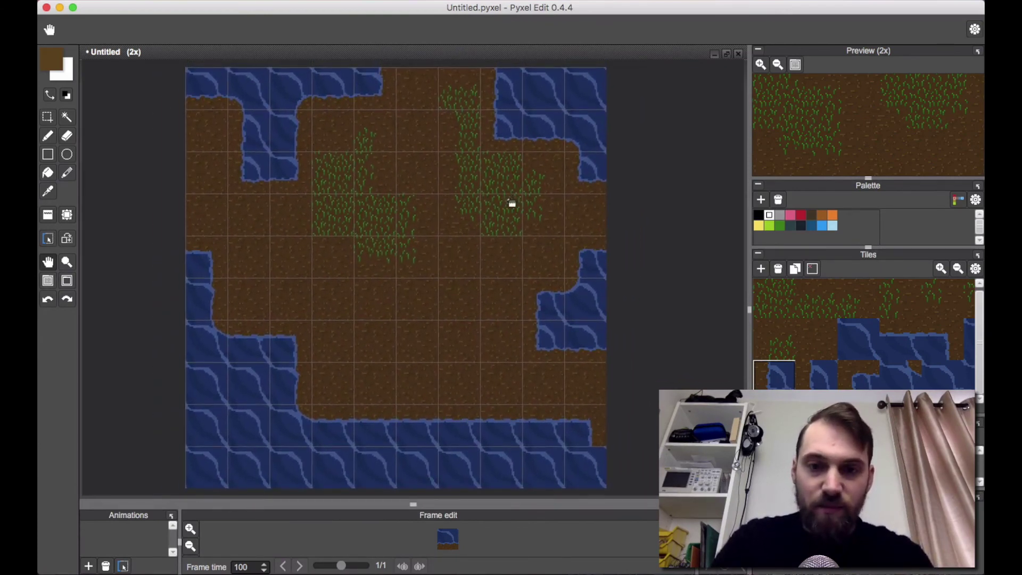
pyautogui.press('t')
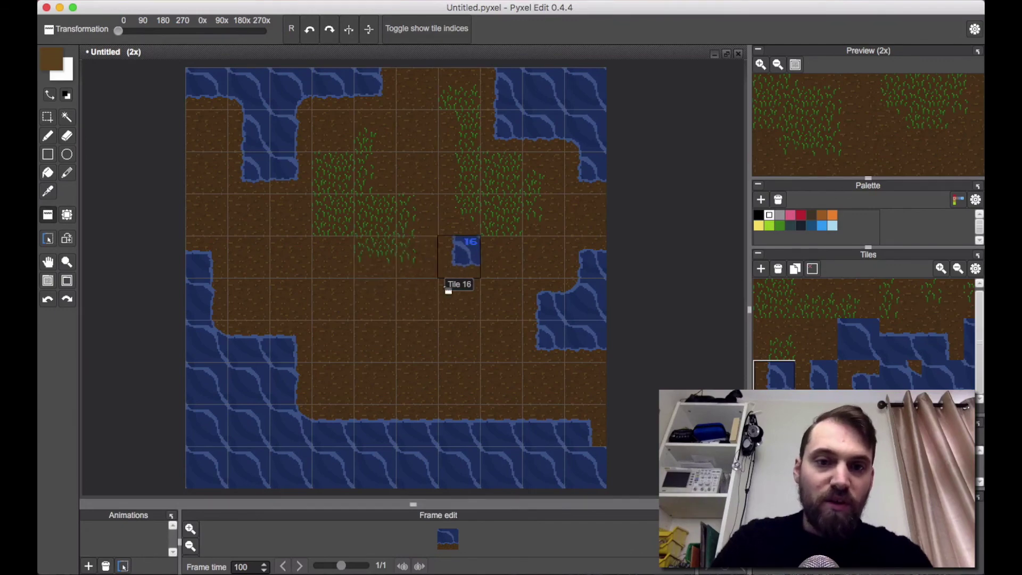
# Start a pond in the middle of the map with a lower-left corner tile, water fill and left shore tiles.
pyautogui.click(371, 271)
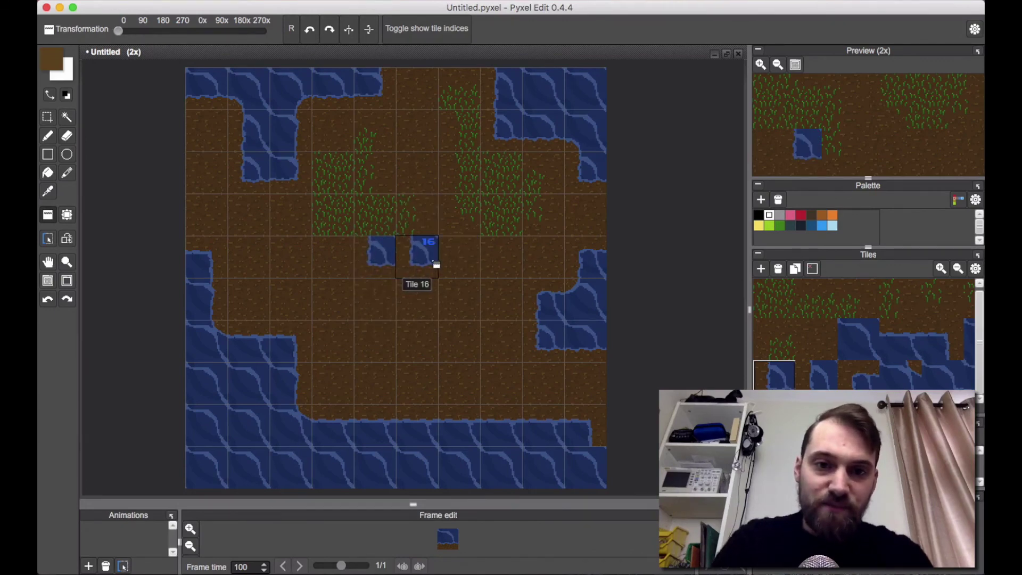
pyautogui.scroll(4, 412, 282)
pyautogui.click(858, 339)
pyautogui.click(428, 101)
pyautogui.click(818, 375)
pyautogui.click(307, 258)
# Border the pond's top and stepped right side with matching edge, outer-corner and inner-corner tiles.
pyautogui.click(901, 340)
pyautogui.click(302, 234)
pyautogui.click(942, 341)
pyautogui.click(427, 216)
pyautogui.click(554, 342)
pyautogui.moveTo(501, 405); pyautogui.dragTo(496, 250)
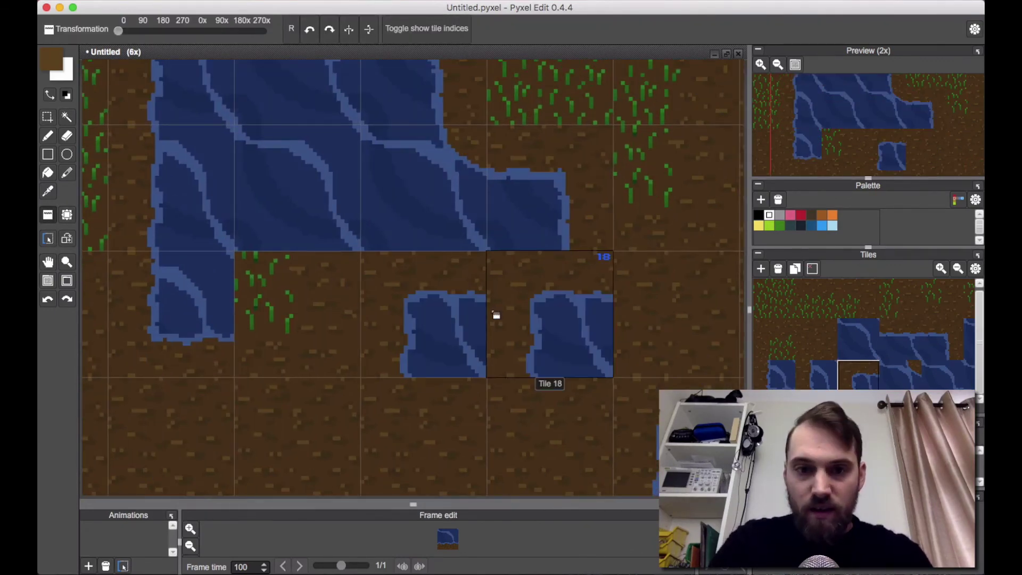
# Close the pond's lower side with bottom-edge and corner shore tiles.
pyautogui.click(952, 339)
pyautogui.click(278, 359)
pyautogui.click(911, 339)
pyautogui.click(424, 319)
pyautogui.scroll(-2, 518, 327)
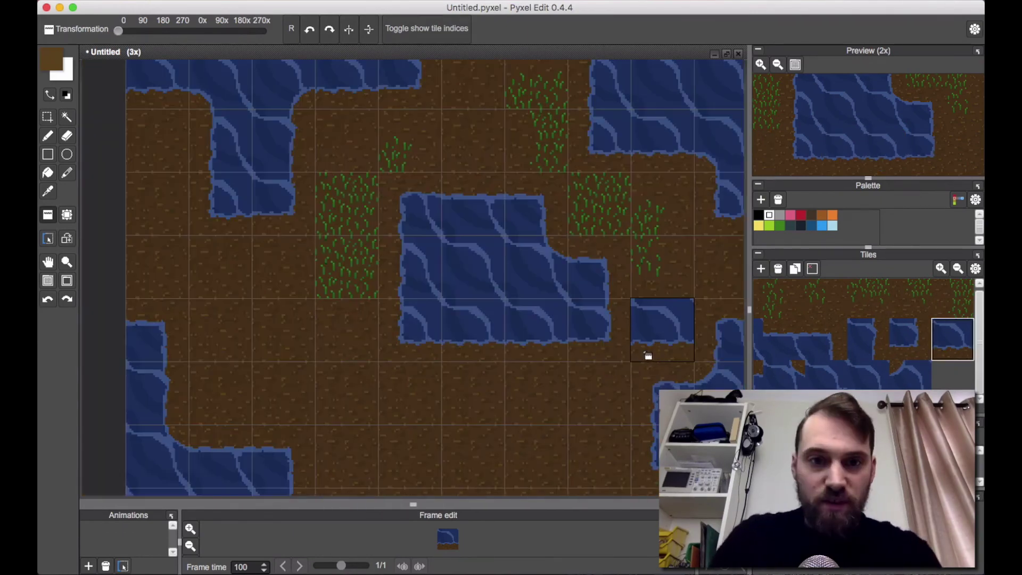
# Lay a crop field between the pond and the bottom water with full-crop tiles and top-edge crop tiles.
pyautogui.press('space')
pyautogui.moveTo(484, 383); pyautogui.dragTo(491, 286)
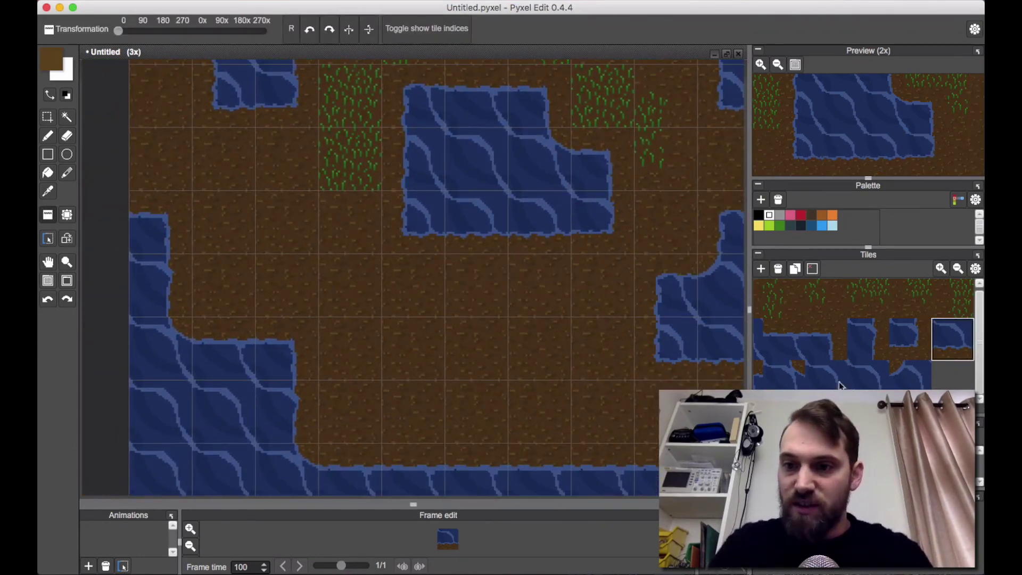
pyautogui.scroll(3, 839, 382)
pyautogui.click(775, 300)
pyautogui.moveTo(541, 324)
pyautogui.mouseDown()
pyautogui.moveTo(438, 403)
pyautogui.moveTo(515, 402)
pyautogui.mouseUp()
pyautogui.click(830, 299)
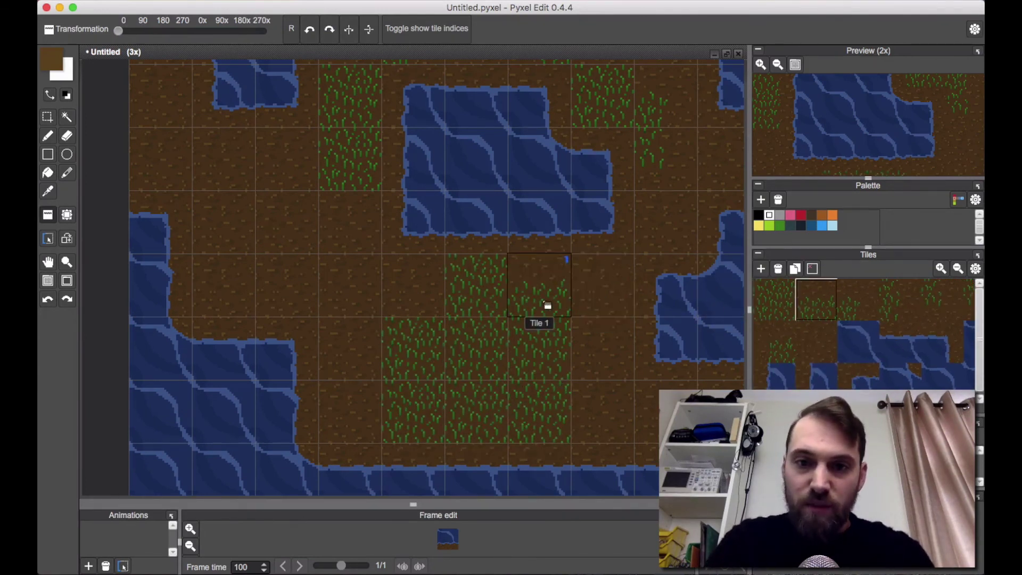
pyautogui.click(544, 303)
pyautogui.click(474, 303)
pyautogui.moveTo(535, 411); pyautogui.dragTo(448, 394)
# Border the new crop field and the crop patch left of the pond with matching crop edge and corner tiles.
pyautogui.hscroll(2, 830, 299)
pyautogui.click(843, 300)
pyautogui.moveTo(516, 331)
pyautogui.mouseDown()
pyautogui.moveTo(517, 394)
pyautogui.moveTo(681, 451)
pyautogui.mouseUp()
pyautogui.click(868, 299)
pyautogui.click(952, 300)
pyautogui.click(201, 143)
pyautogui.click(504, 222)
pyautogui.scroll(1, 421, 321)
pyautogui.click(421, 405)
pyautogui.hscroll(-2, 855, 349)
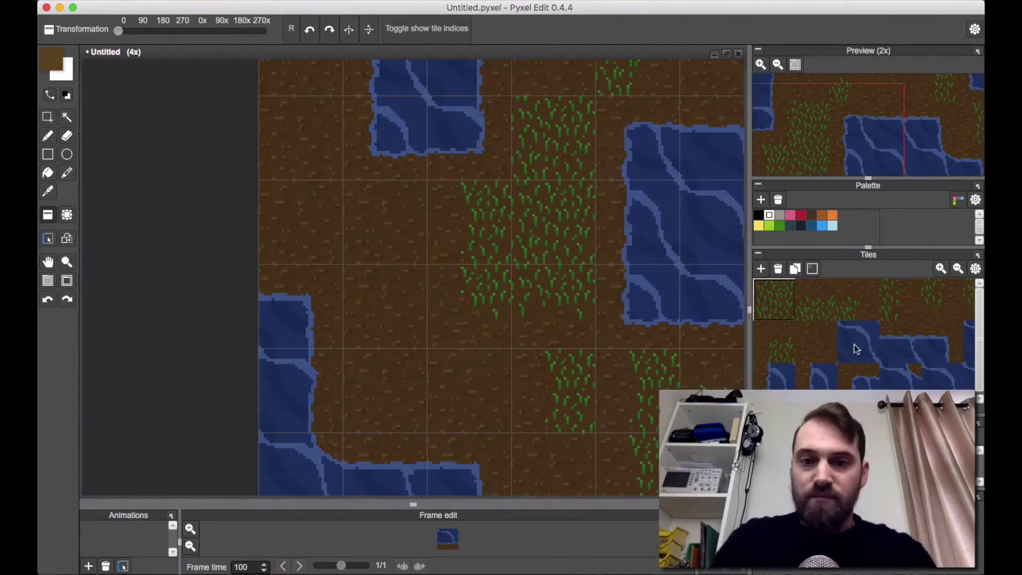
# Extend the crop patch left of the pond toward the lower left with full-crop tiles and bottom-edge crop tiles.
pyautogui.click(778, 296)
pyautogui.moveTo(469, 306); pyautogui.dragTo(555, 390)
pyautogui.scroll(-1, 386, 188)
pyautogui.hscroll(2, 871, 310)
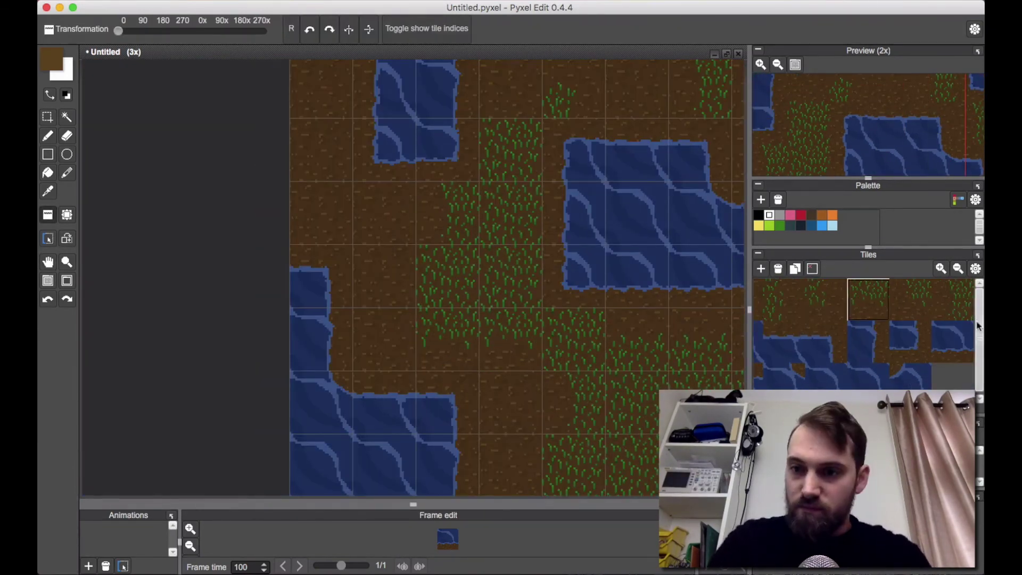
# Hide the tile grid and look over the whole map.
pyautogui.scroll(-1, 486, 346)
pyautogui.click(321, 1)
pyautogui.click(321, 31)
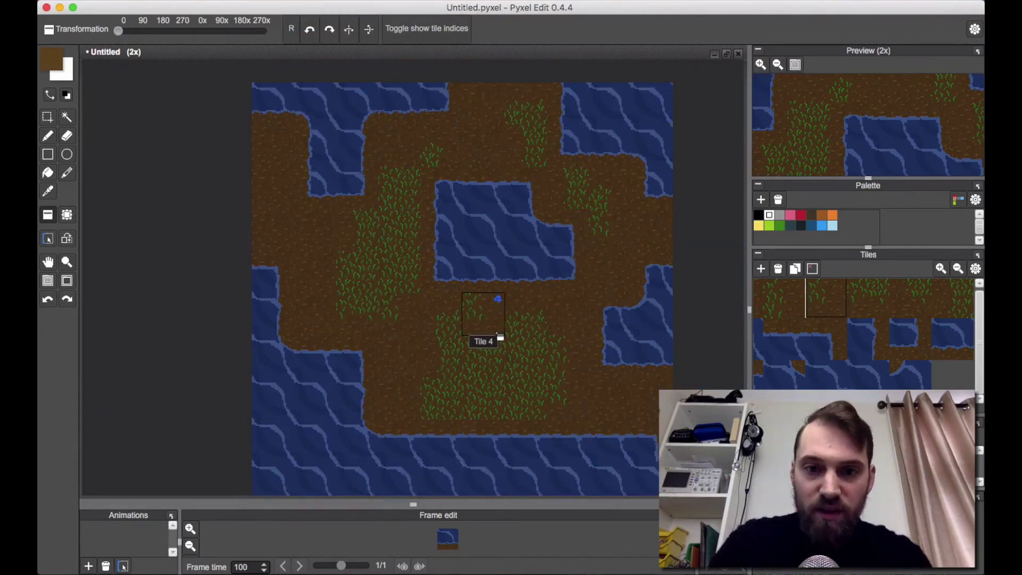
pyautogui.scroll(2, 497, 339)
pyautogui.scroll(-2, 611, 301)
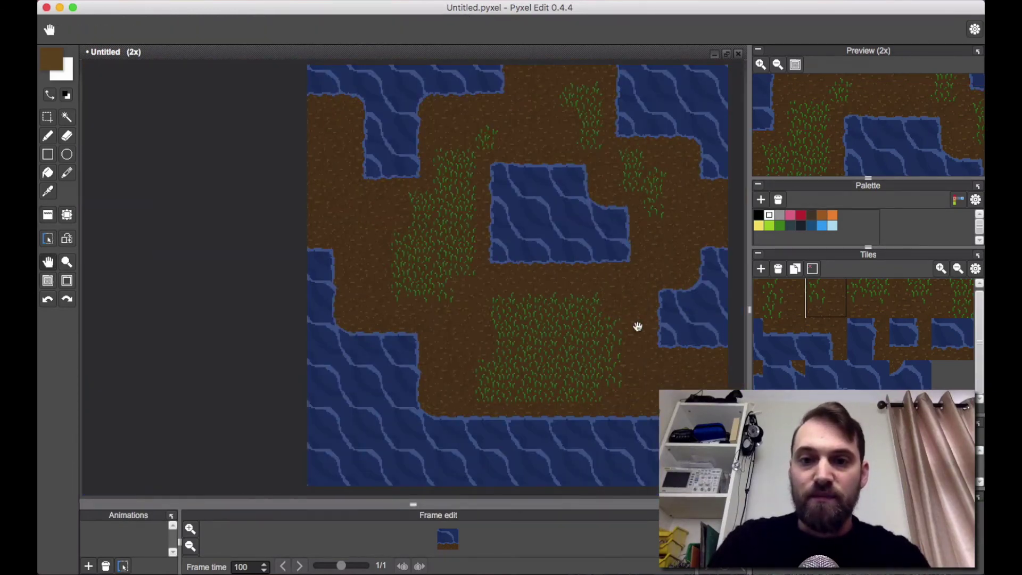
pyautogui.hscroll(5, 639, 327)
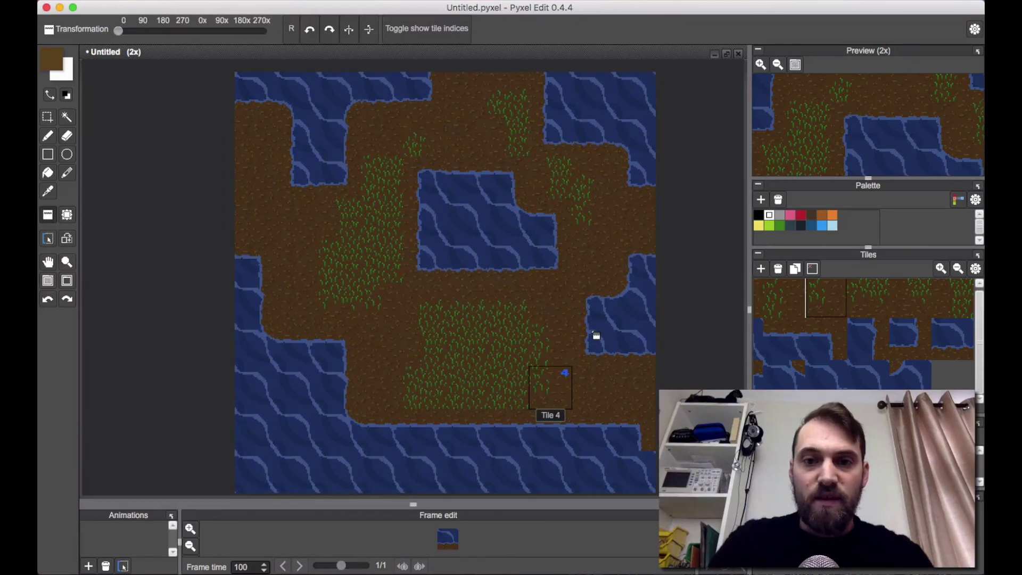
pyautogui.scroll(-1, 596, 335)
pyautogui.scroll(1, 597, 335)
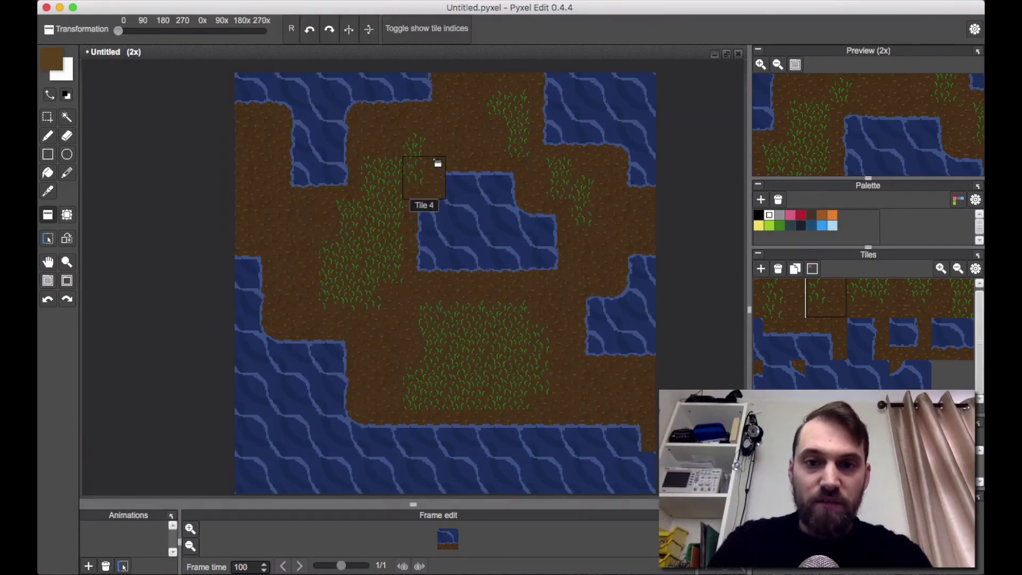
# Export the tileset to the Desktop as a PNG named terrain_tex, with tile padding 0 and pixel scale 1.
pyautogui.click(108, 1)
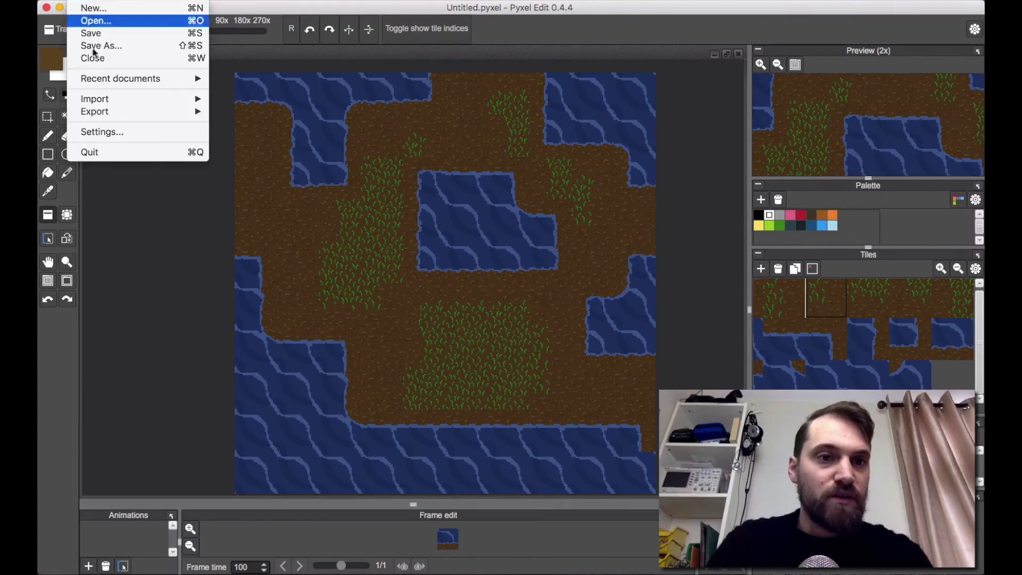
pyautogui.moveTo(118, 110)
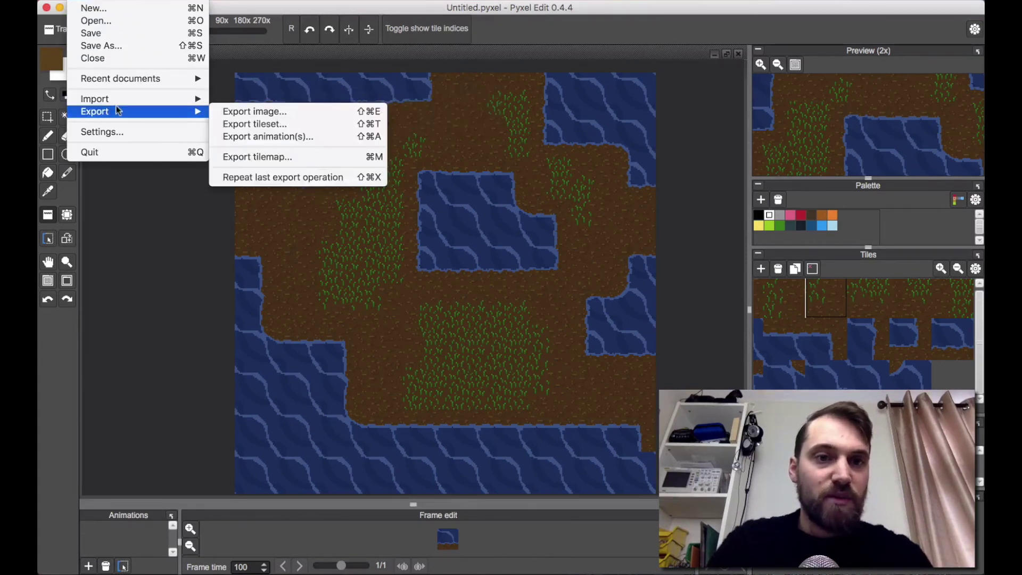
pyautogui.click(264, 124)
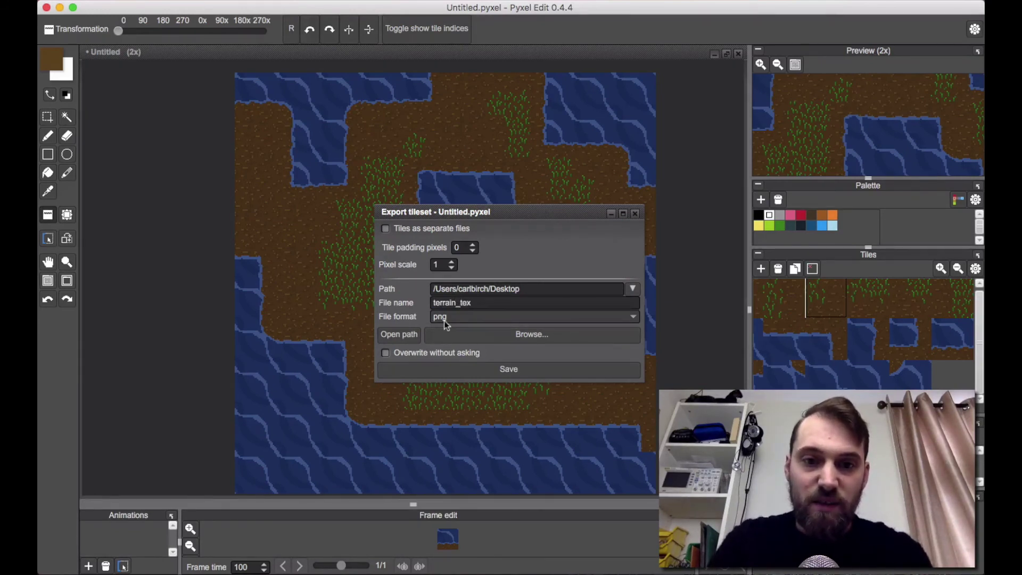
pyautogui.click(500, 367)
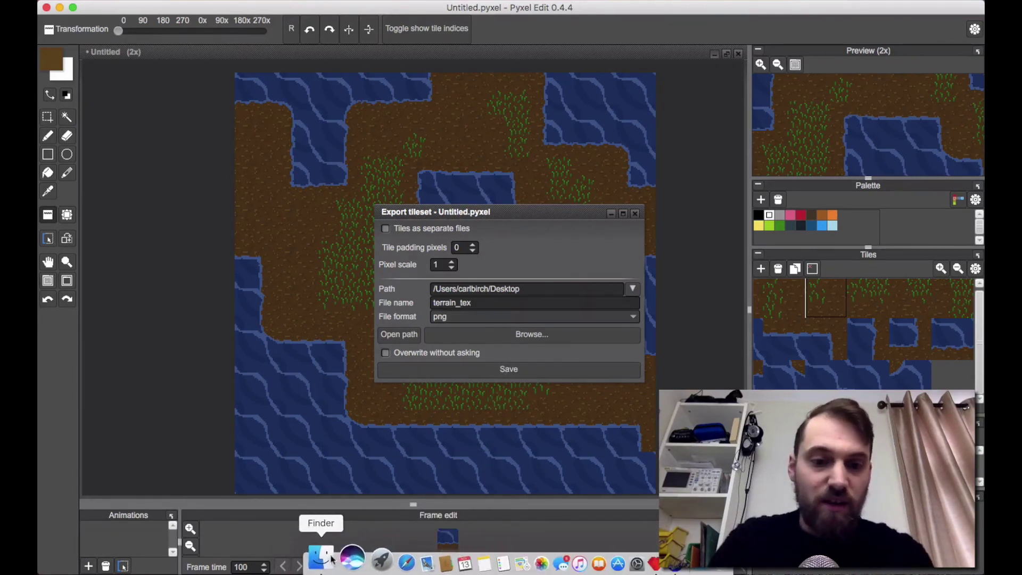
# Switch to Finder and preview terrain.png in the Desktop folder.
pyautogui.click(299, 564)
pyautogui.click(232, 282)
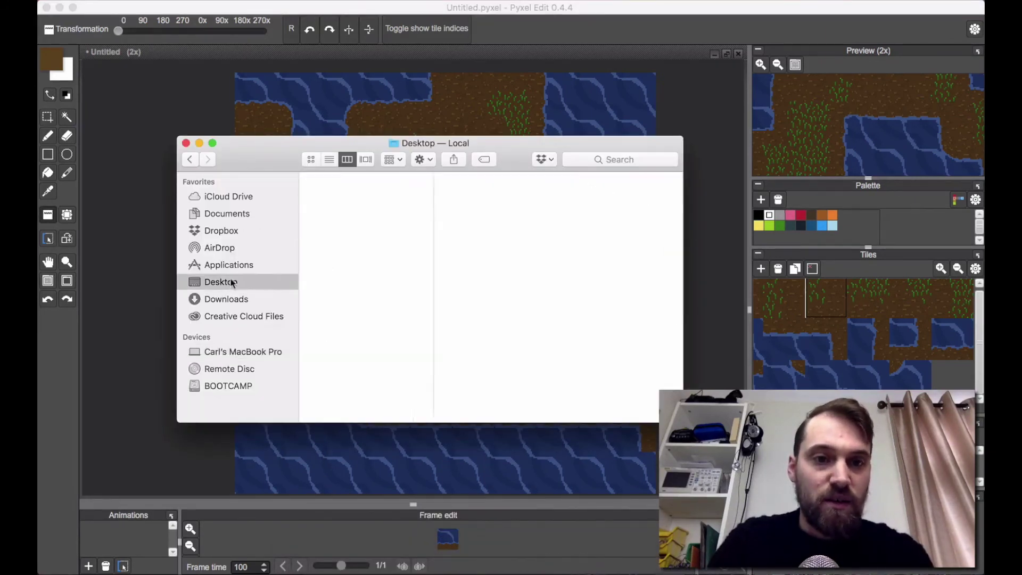
pyautogui.click(330, 203)
pyautogui.press('space')
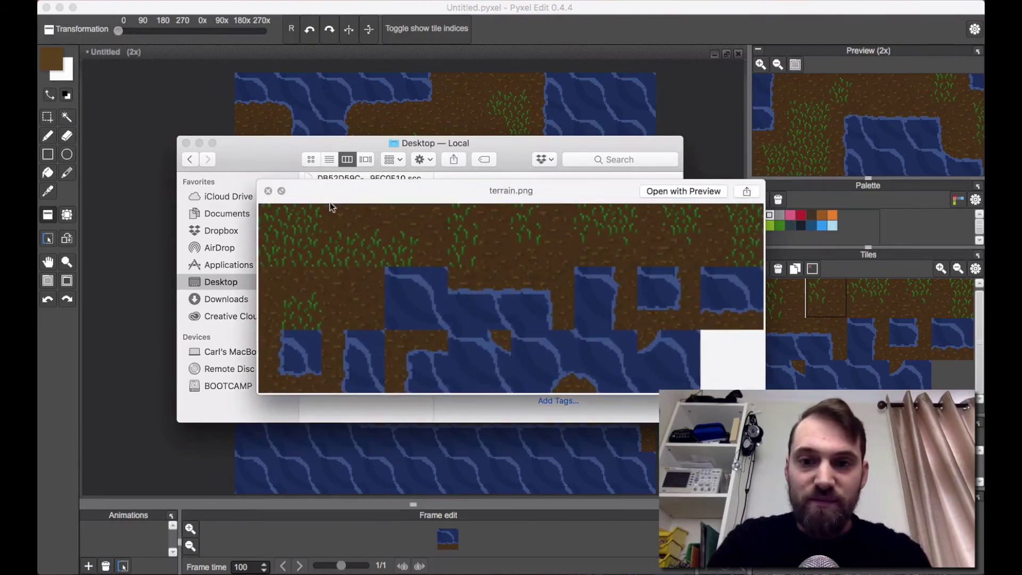